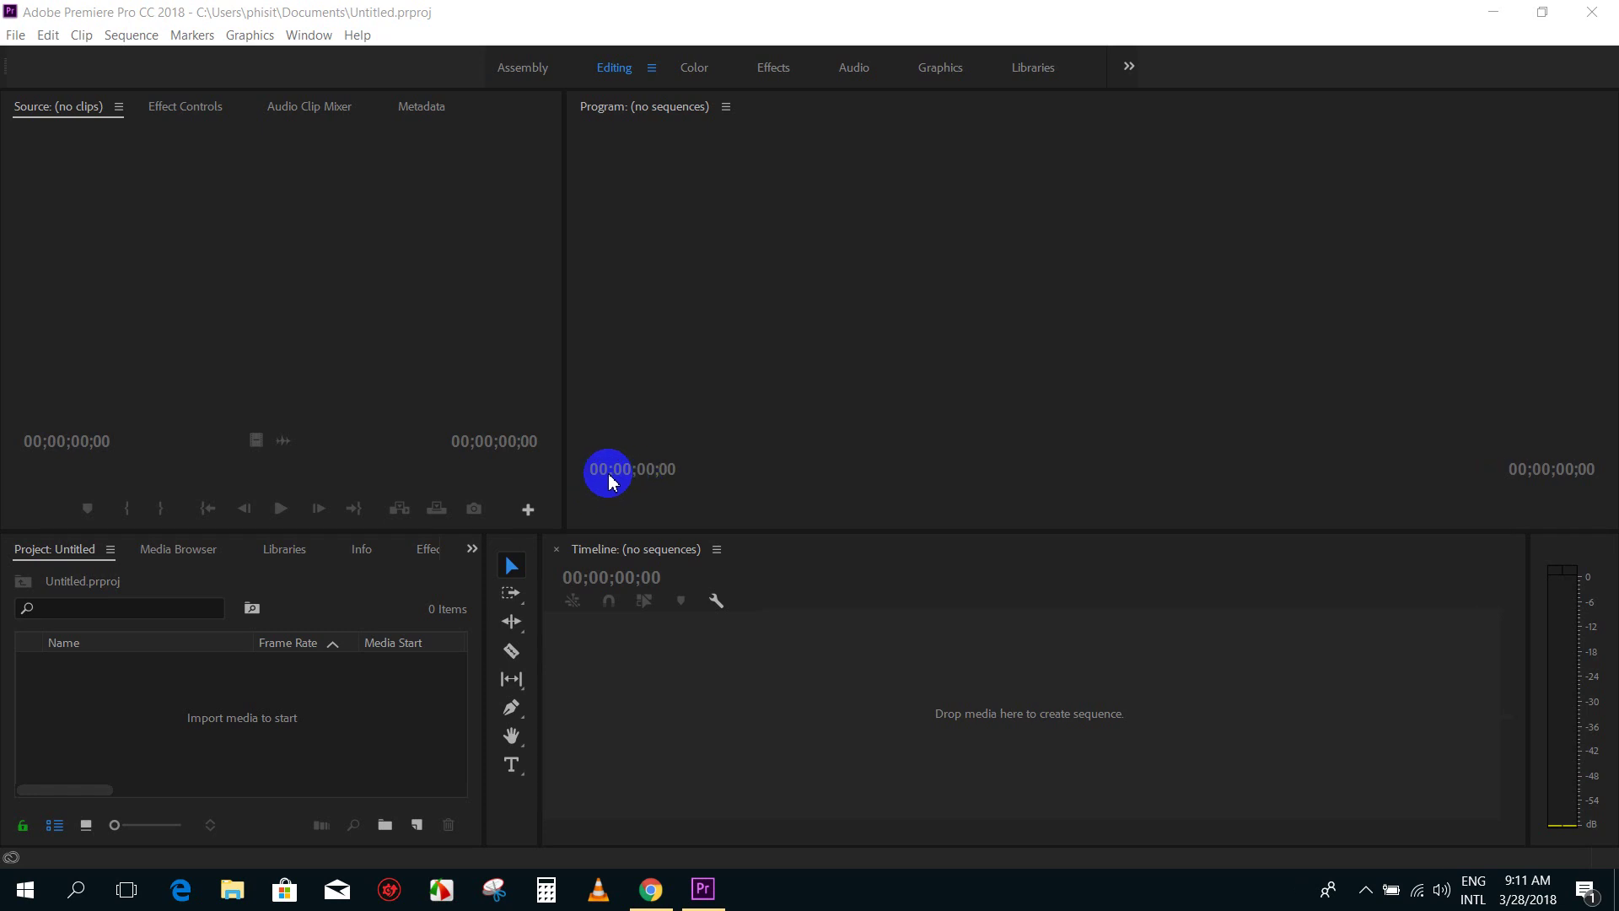
# Step: Widen the Program monitor and bring up the Project panel's New Item list
pyautogui.moveTo(567, 494); pyautogui.dragTo(403, 509)
pyautogui.click(456, 547)
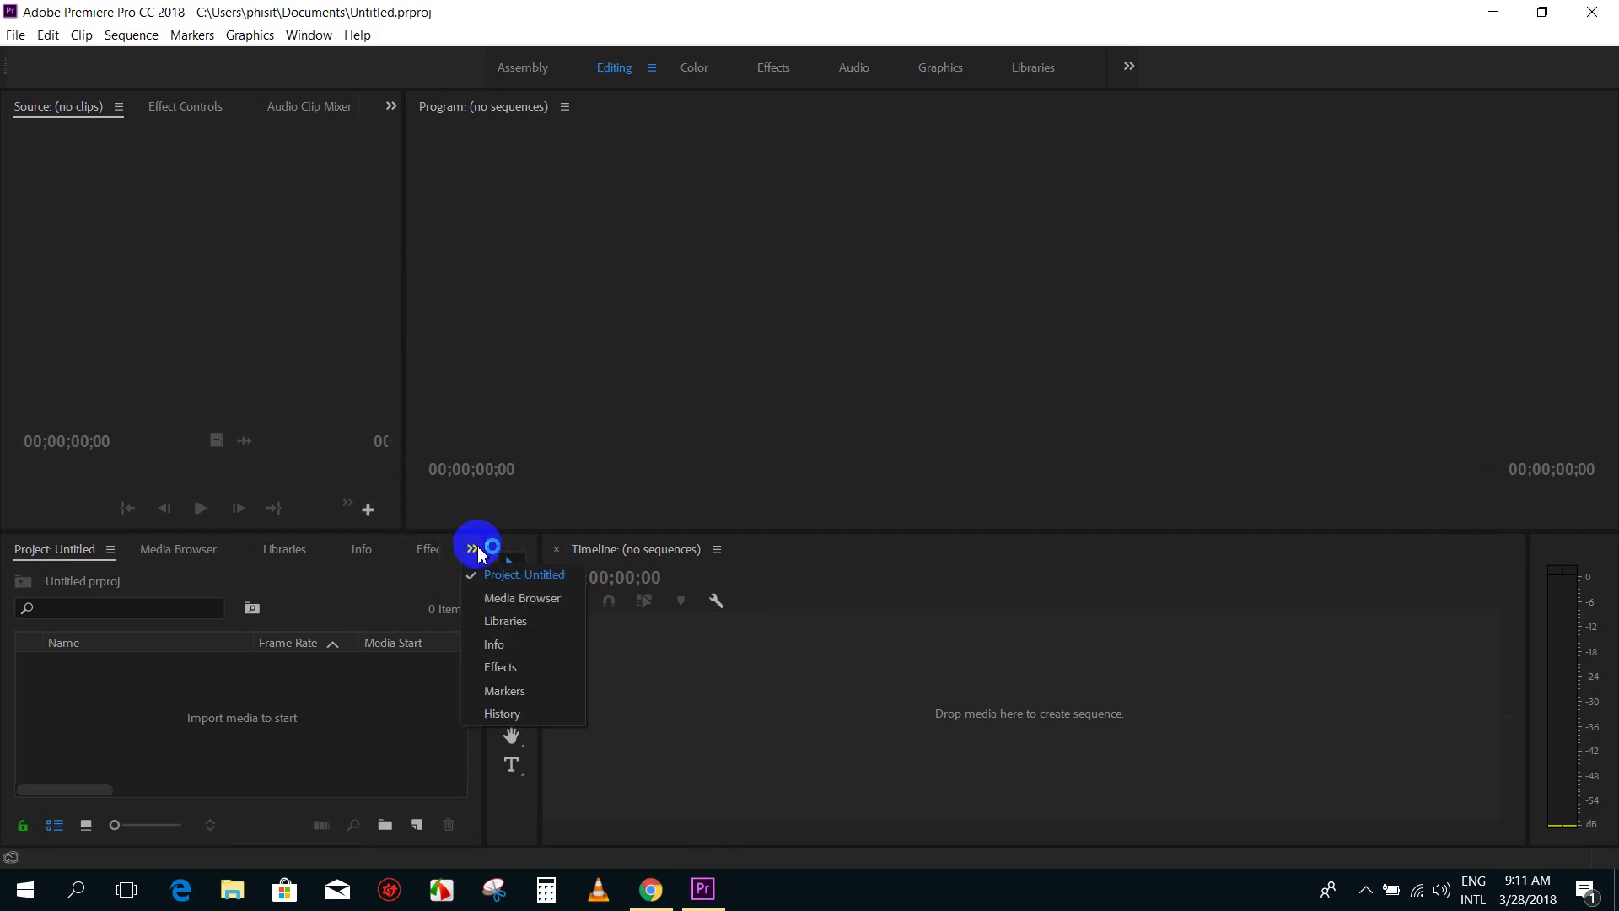
pyautogui.click(485, 544)
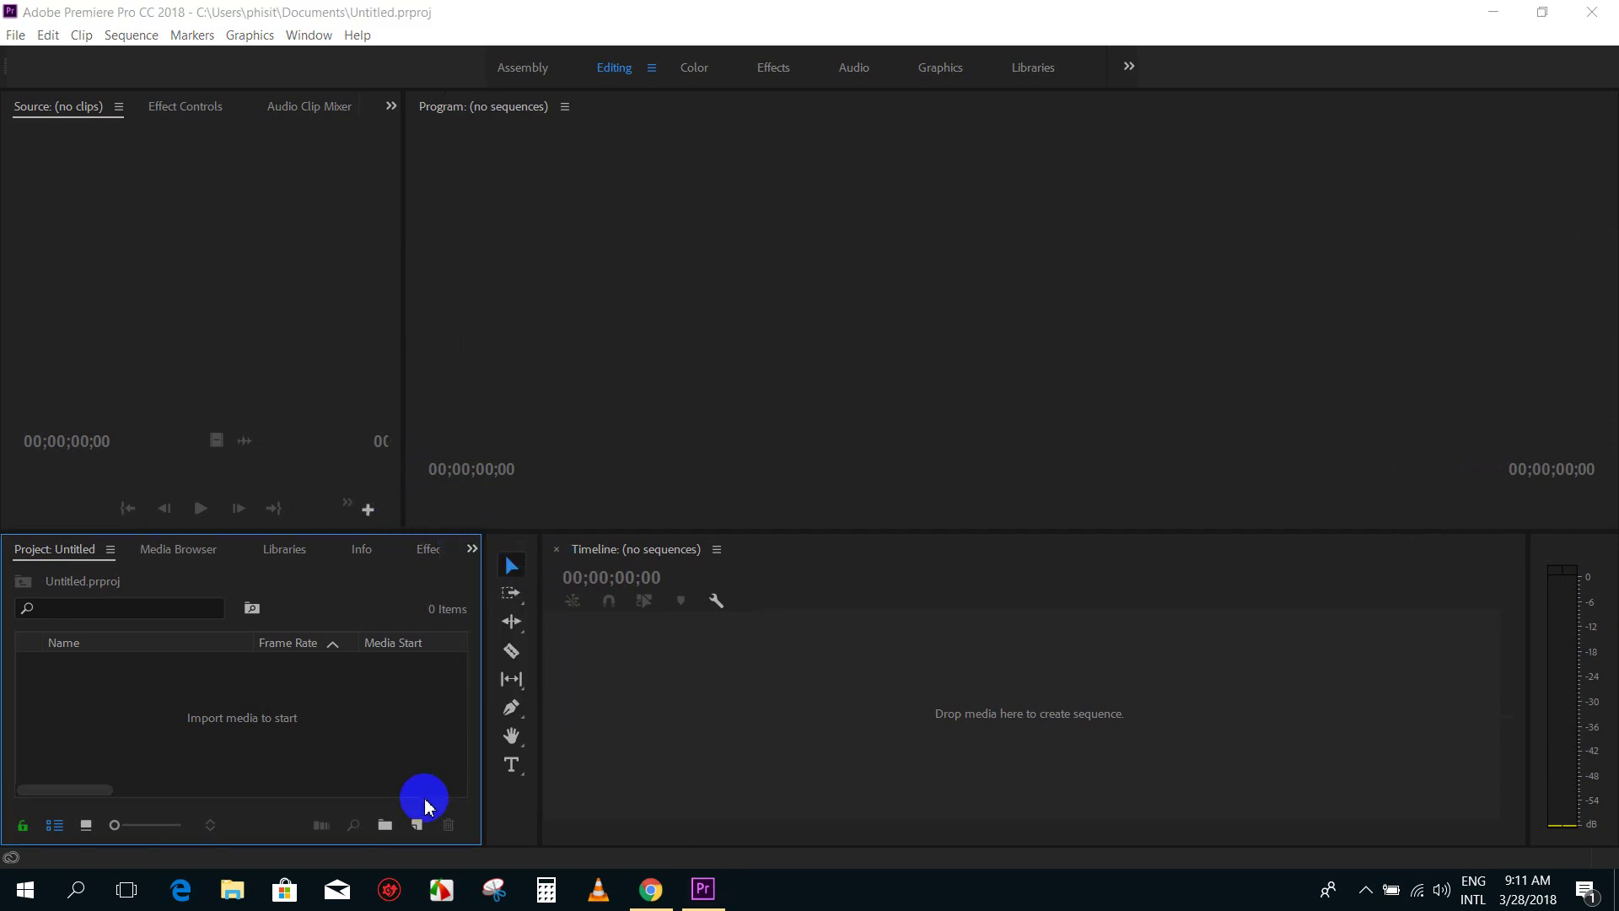
pyautogui.click(420, 830)
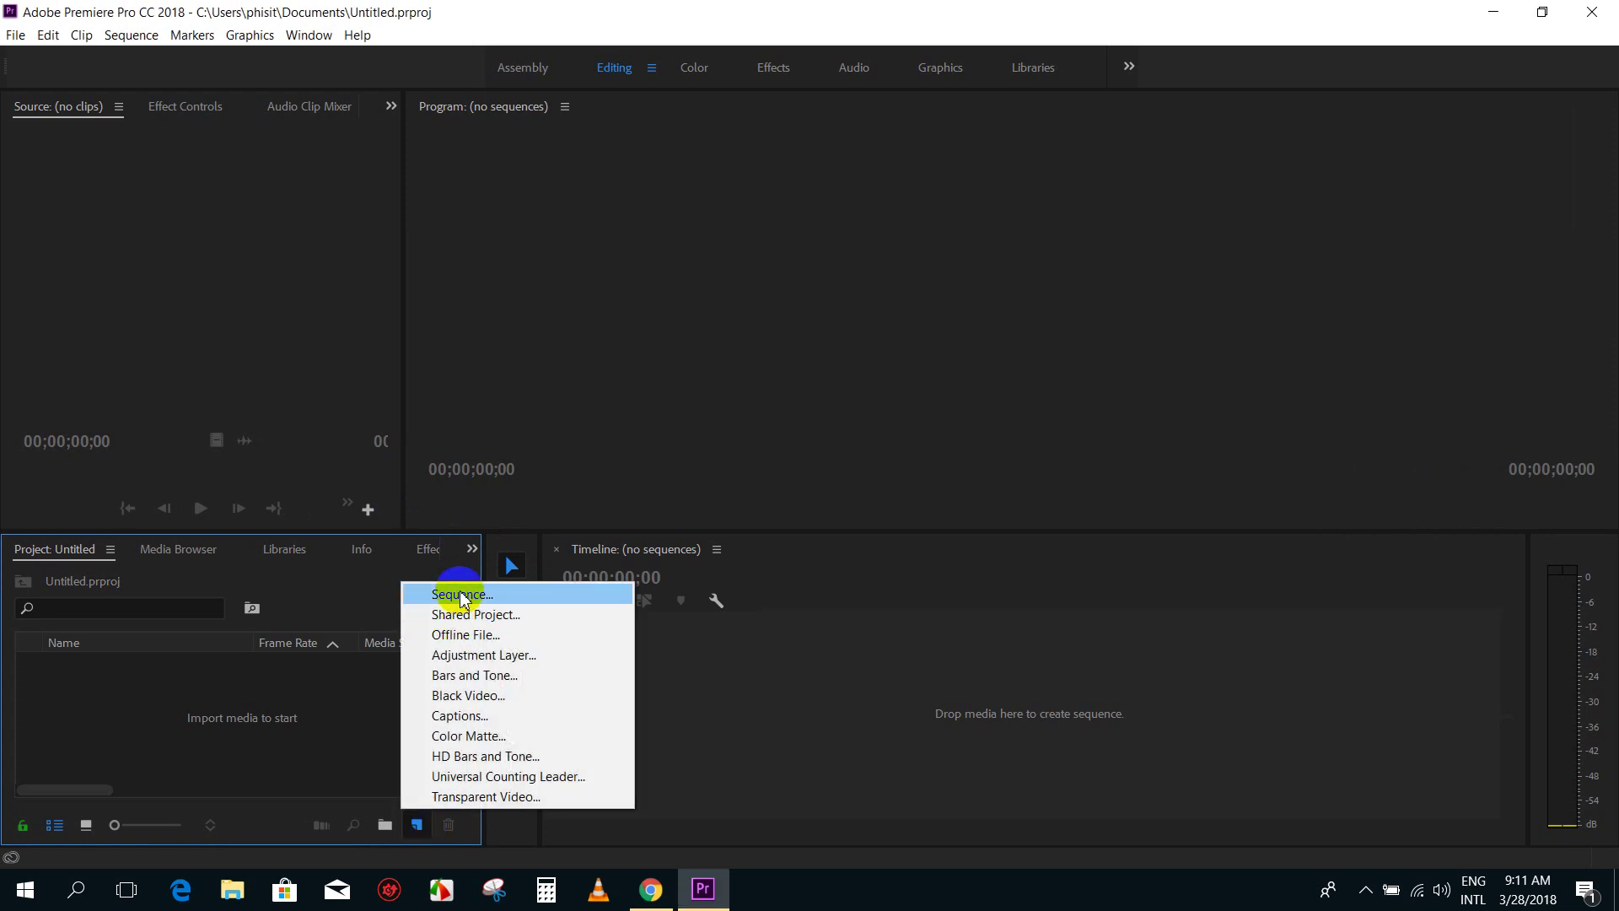
# Step: Create a Digital SLR 1080p DSLR 1080p30 sequence named 'Track Matte Key'
pyautogui.click(629, 593)
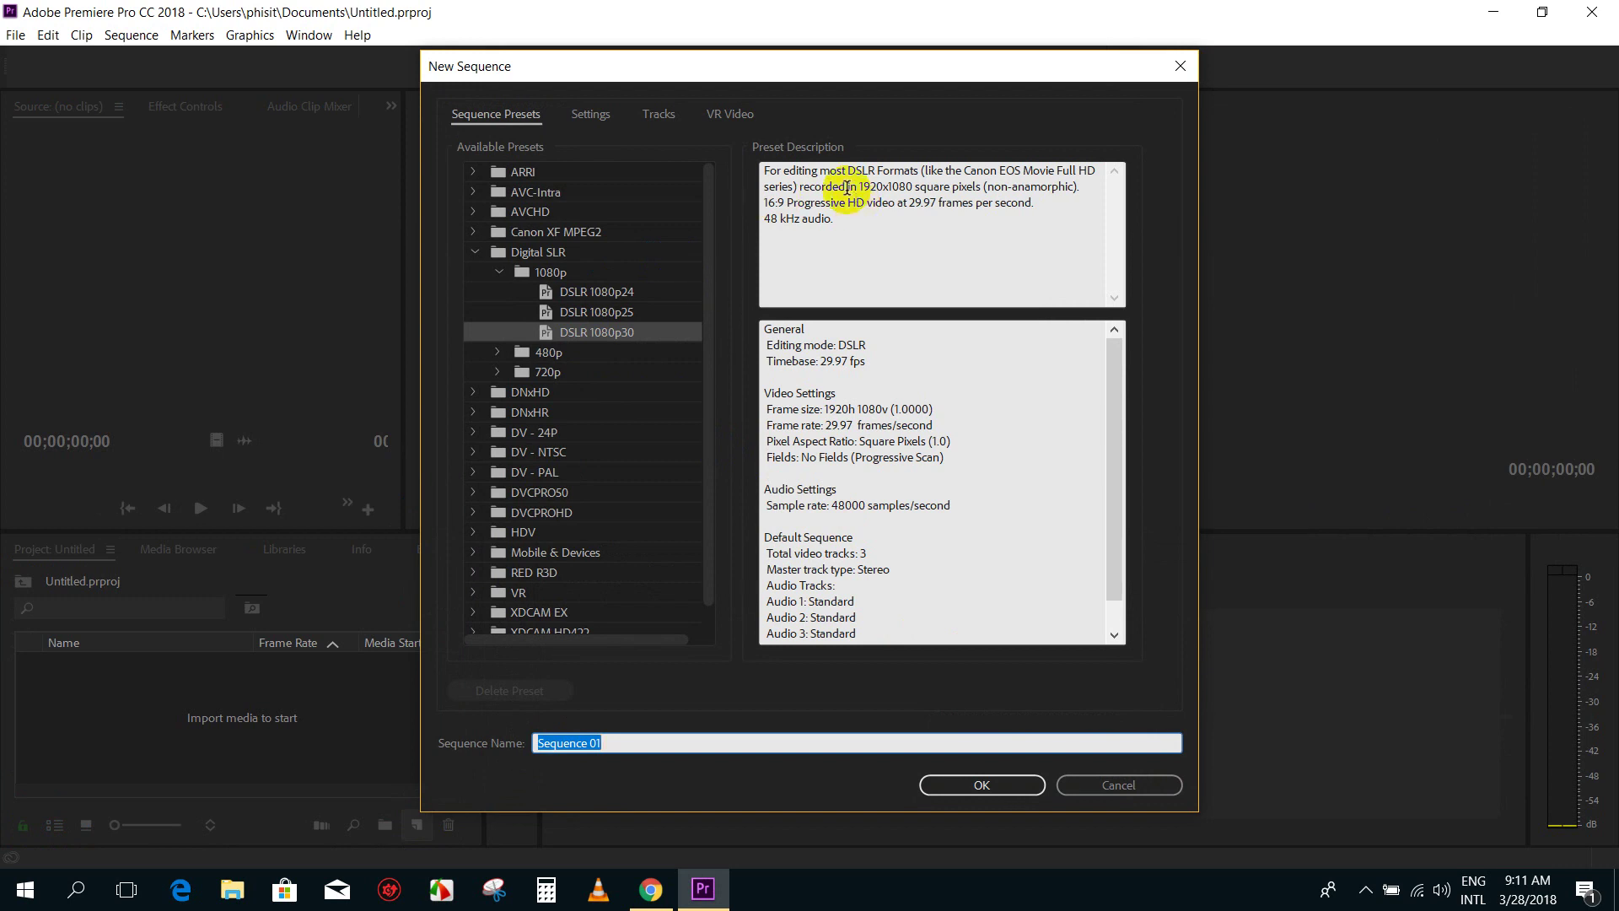
pyautogui.moveTo(716, 62); pyautogui.dragTo(718, 47)
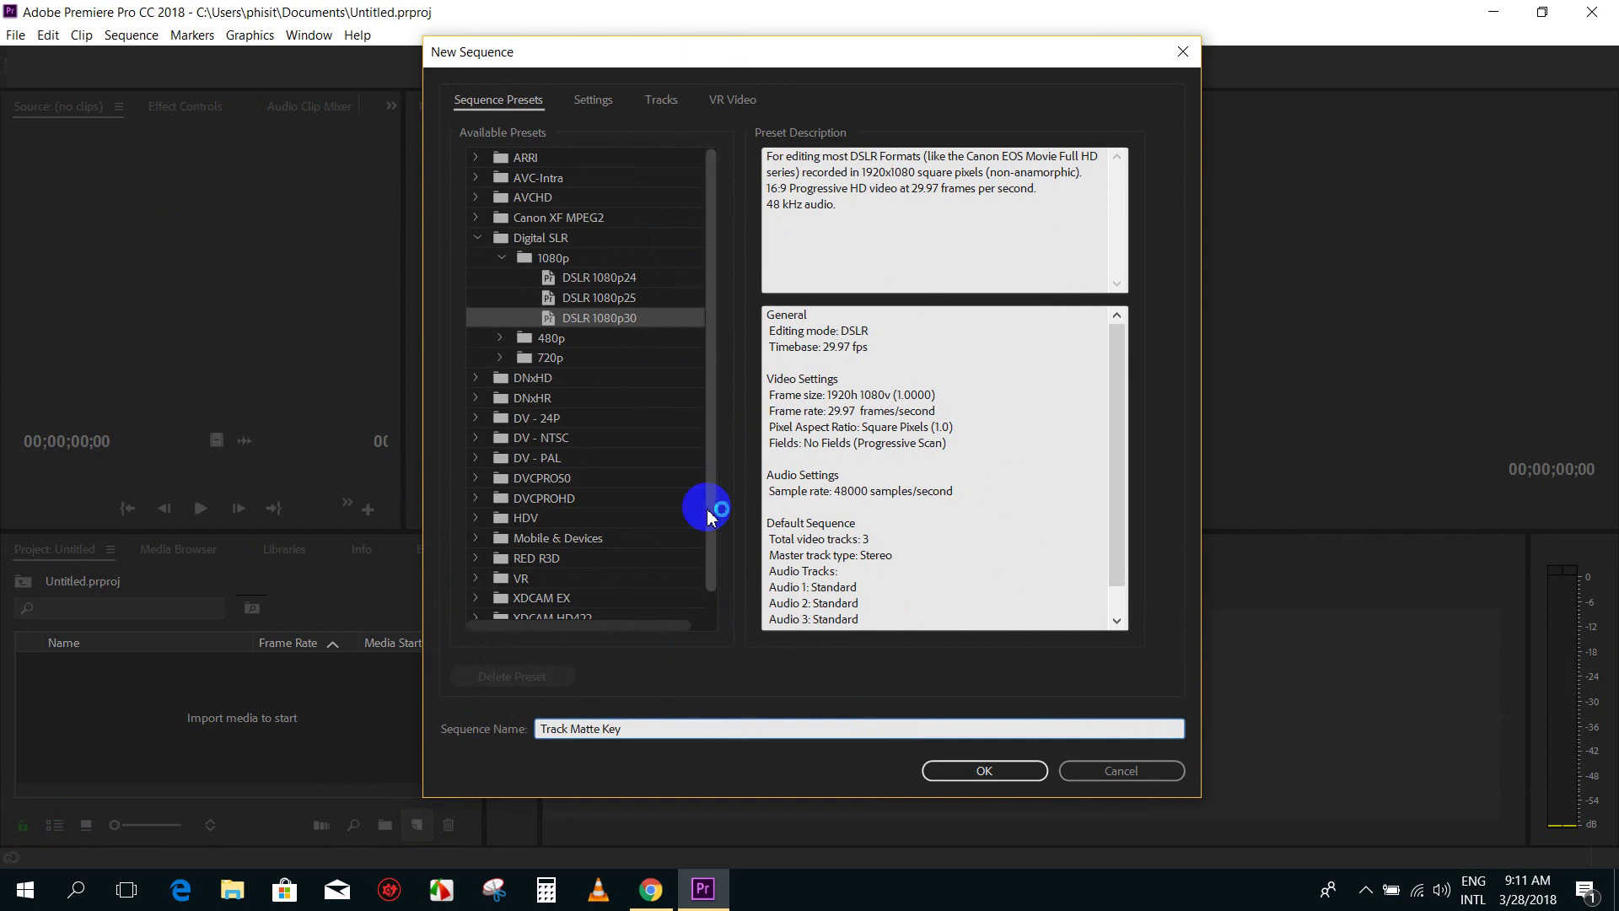
pyautogui.click(995, 772)
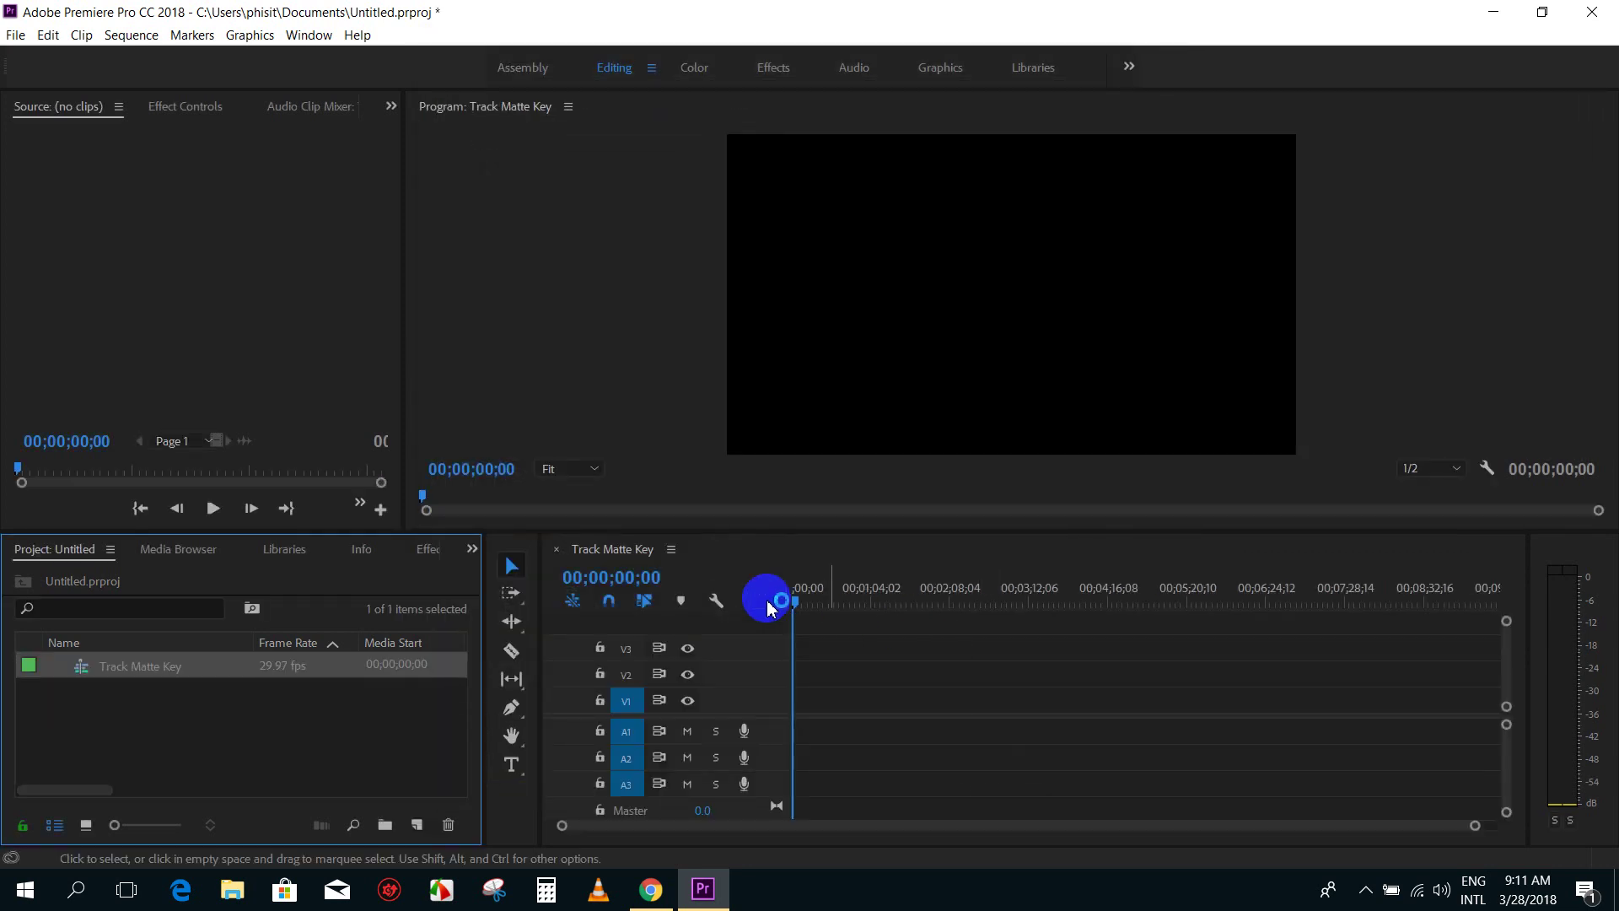
# Step: Import the Deng te tha Nek MP4 and place it on the timeline, keeping existing sequence settings
pyautogui.doubleClick(124, 718)
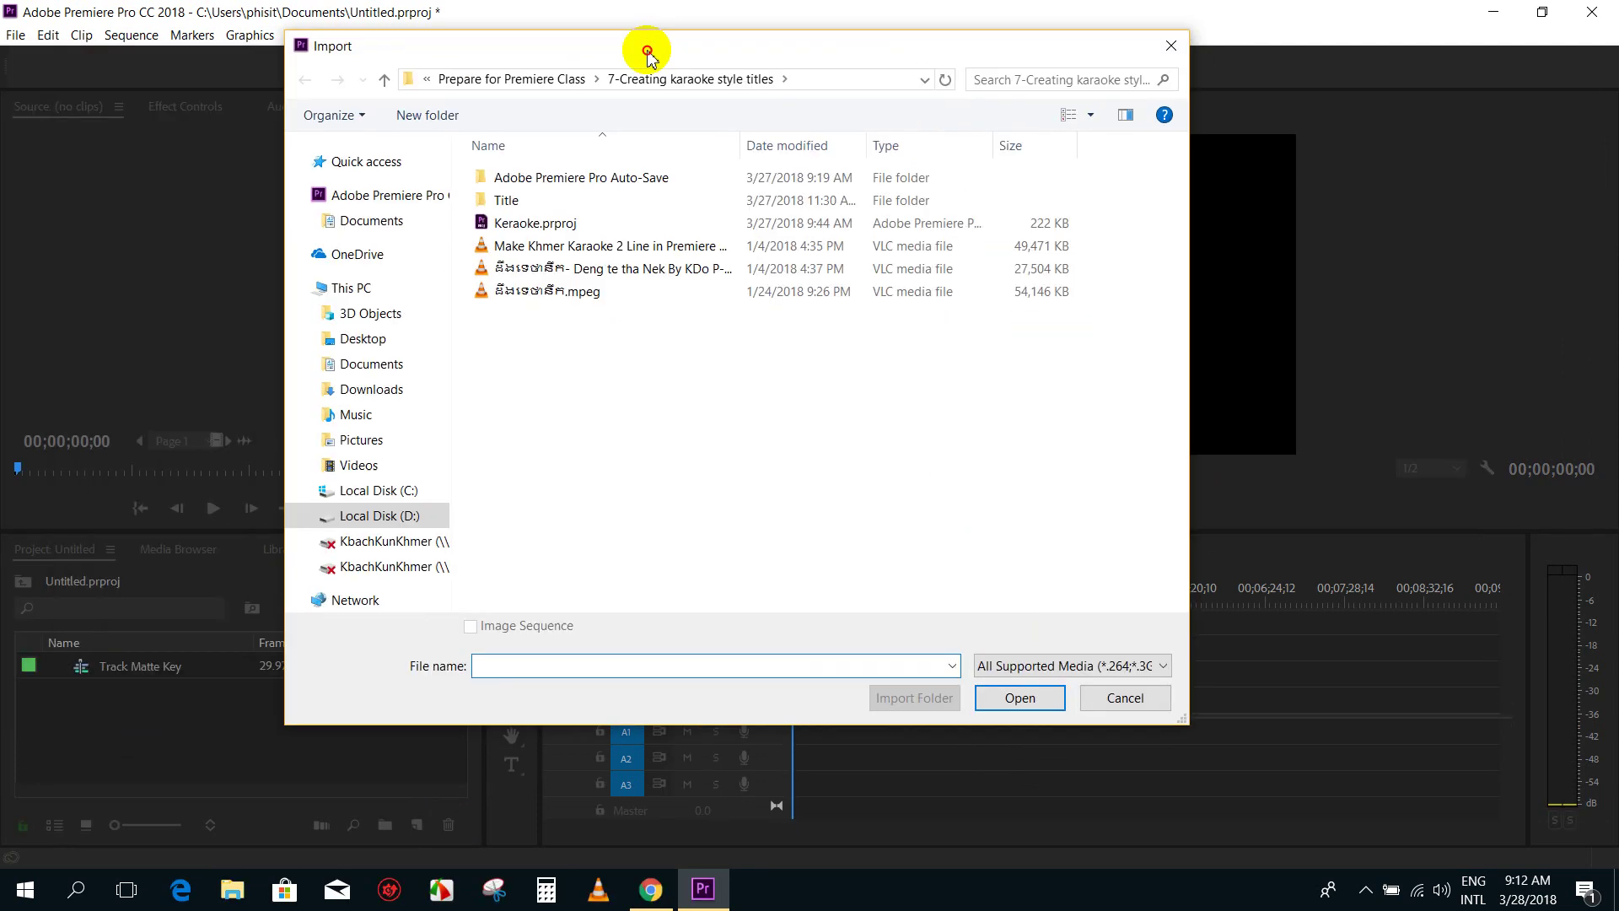
pyautogui.moveTo(371, 62); pyautogui.dragTo(648, 45)
pyautogui.click(650, 268)
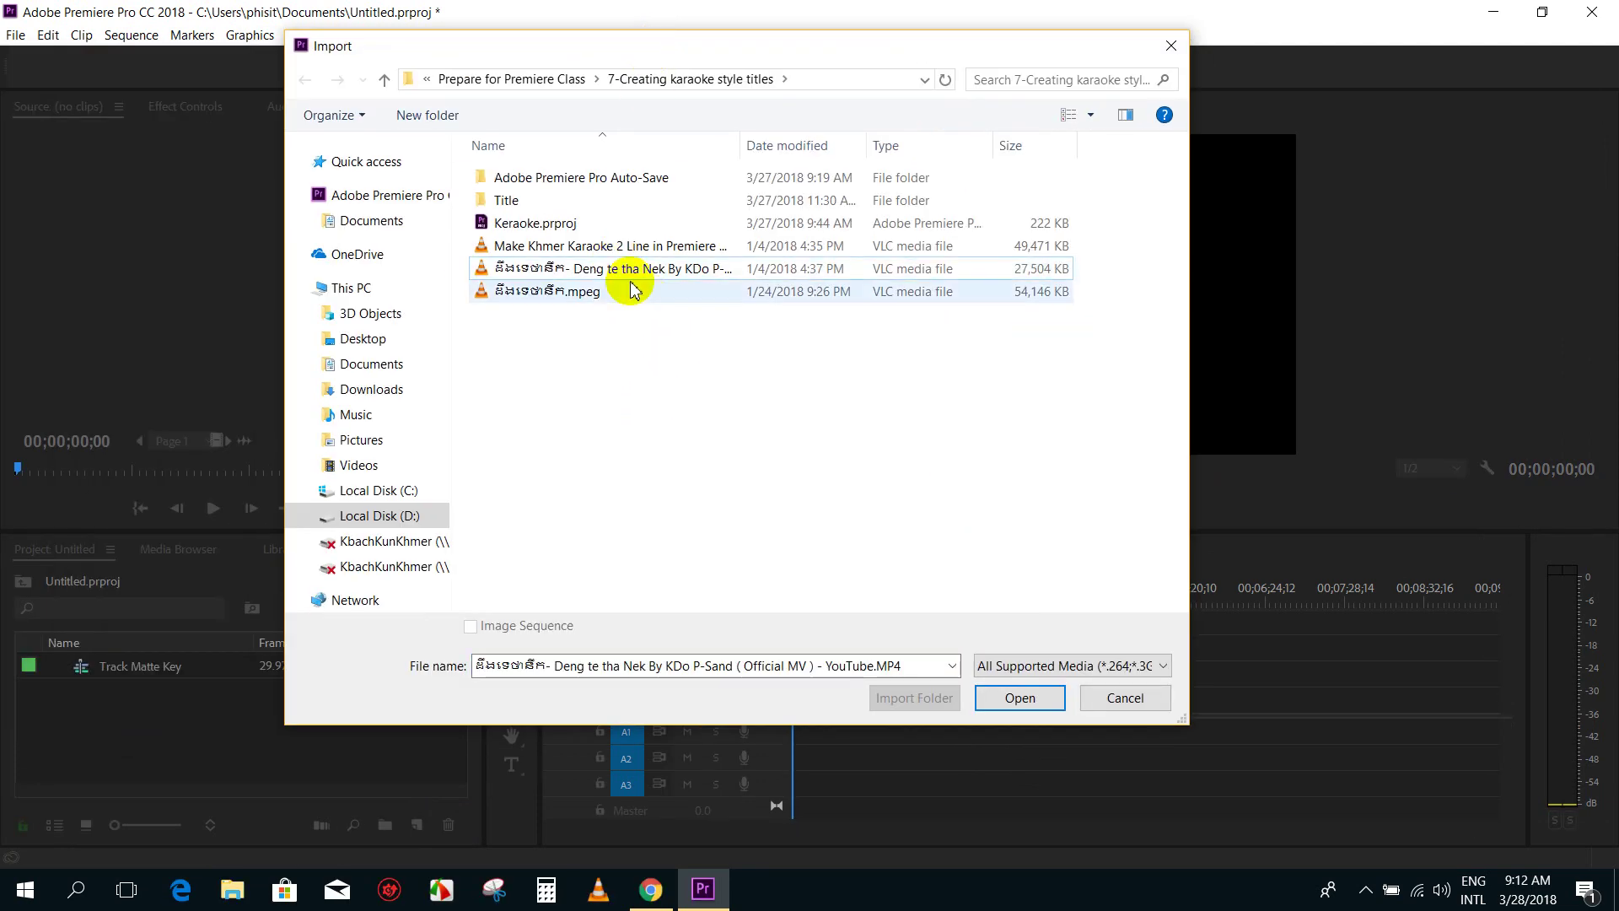
pyautogui.doubleClick(622, 269)
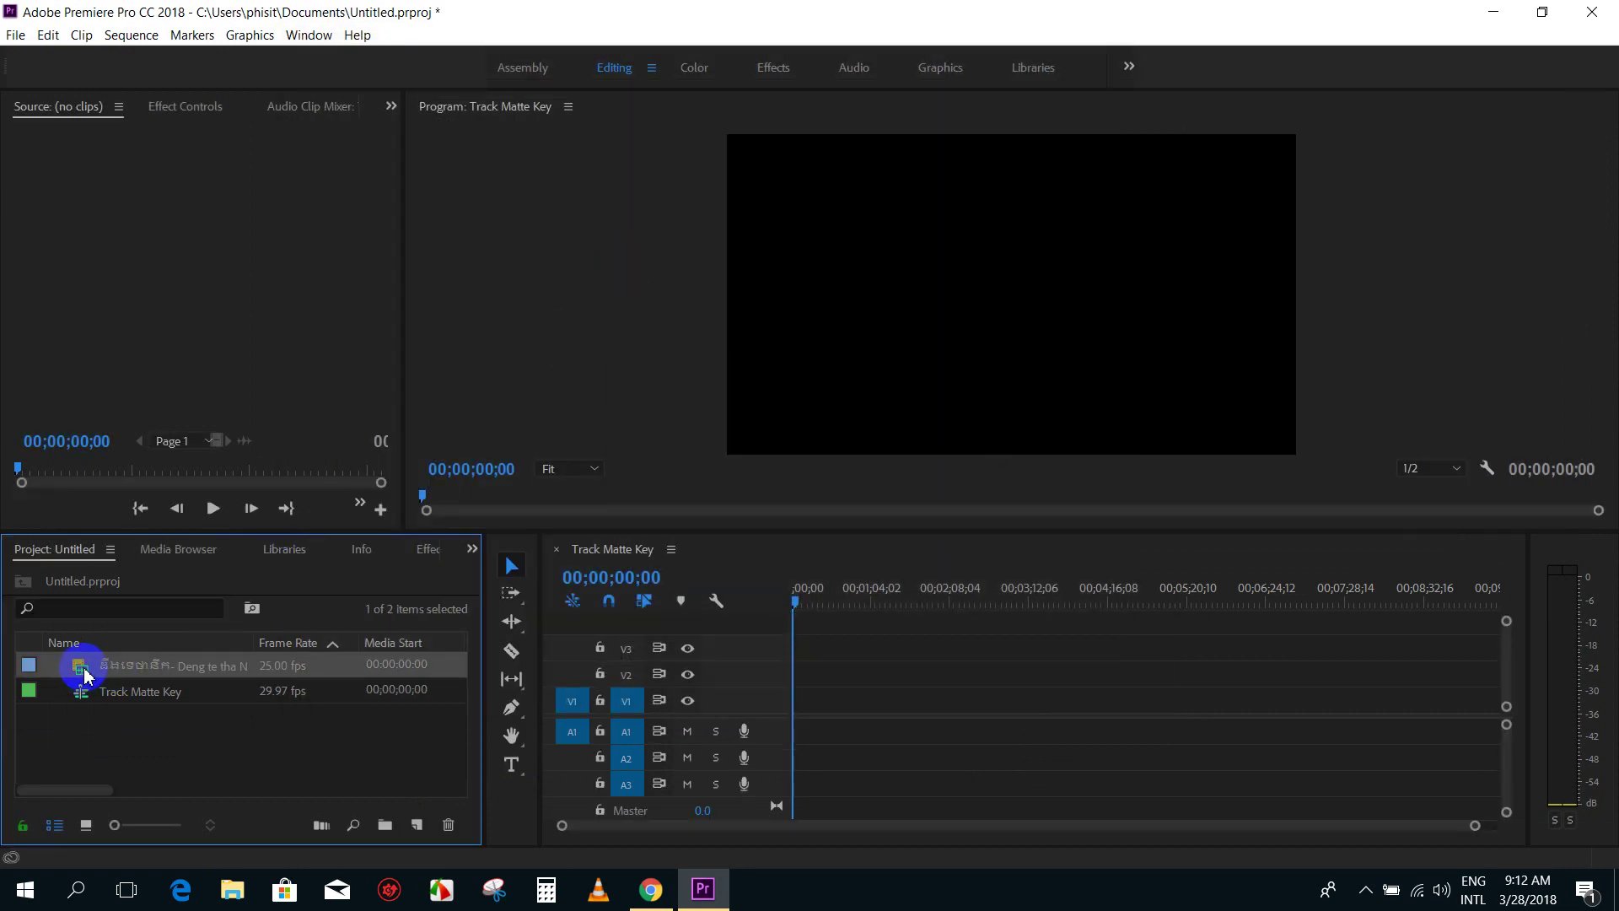
pyautogui.moveTo(77, 672); pyautogui.dragTo(843, 700)
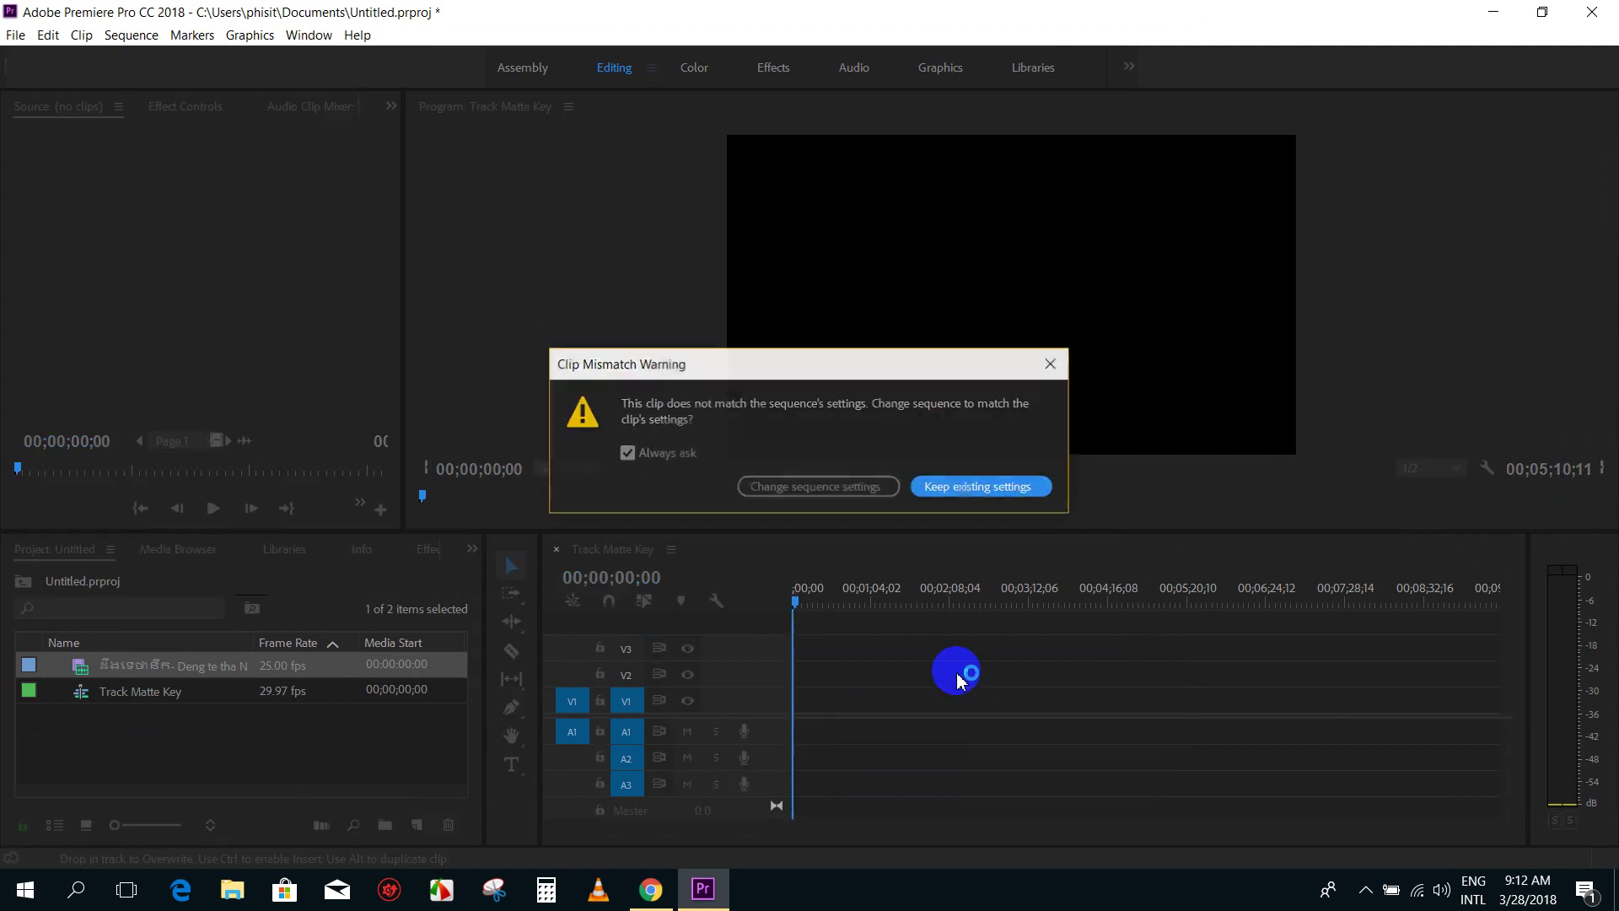
pyautogui.click(980, 489)
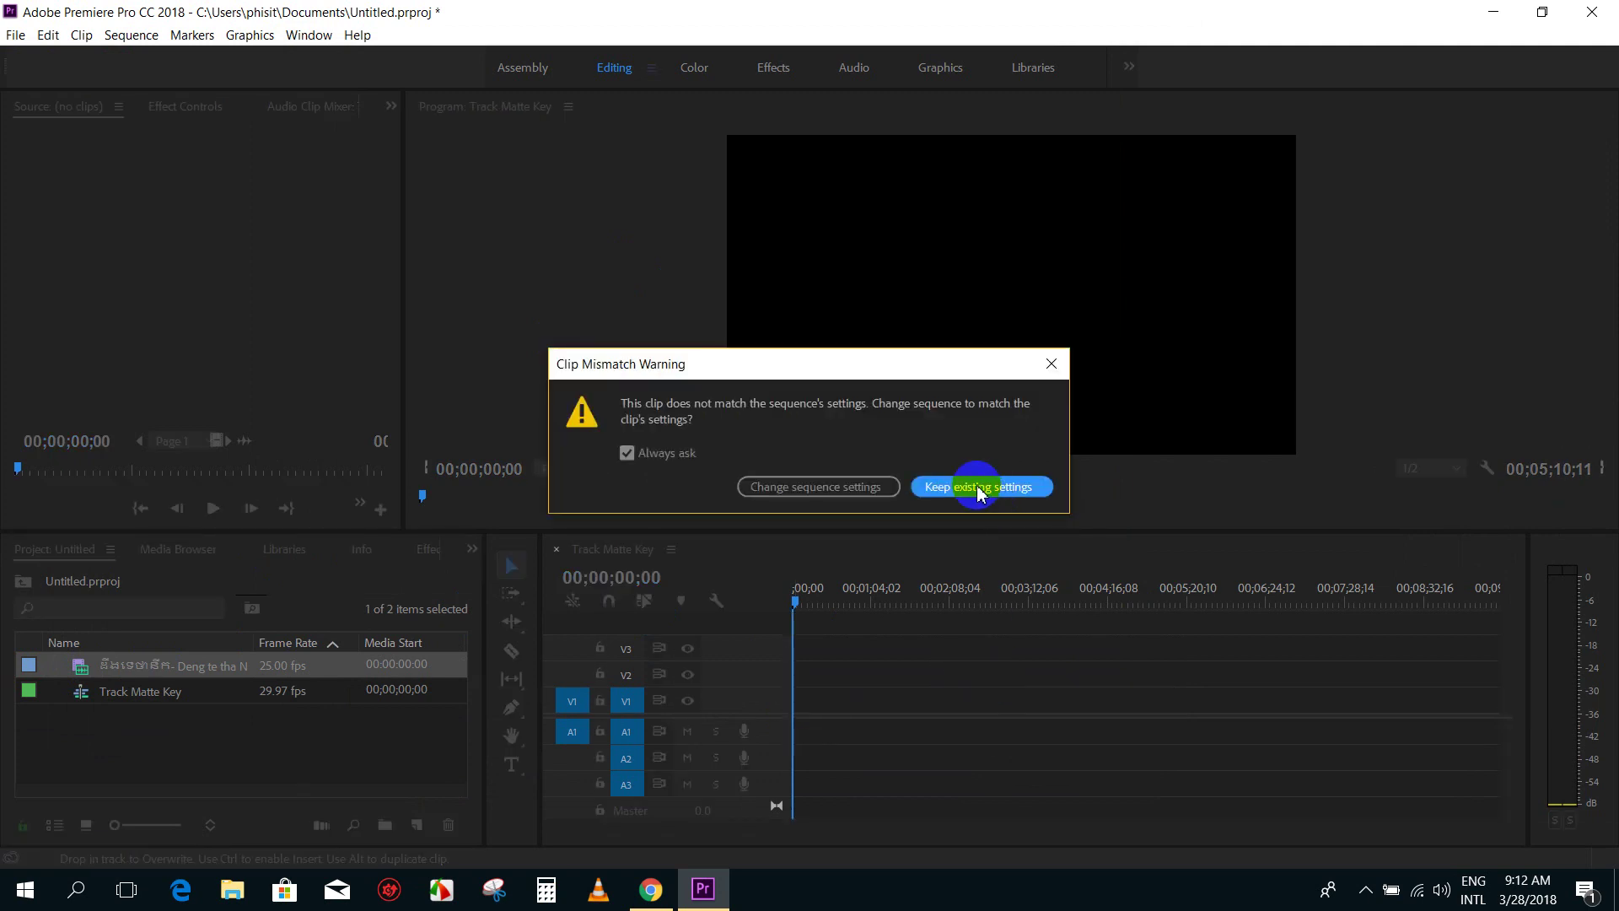
pyautogui.click(978, 487)
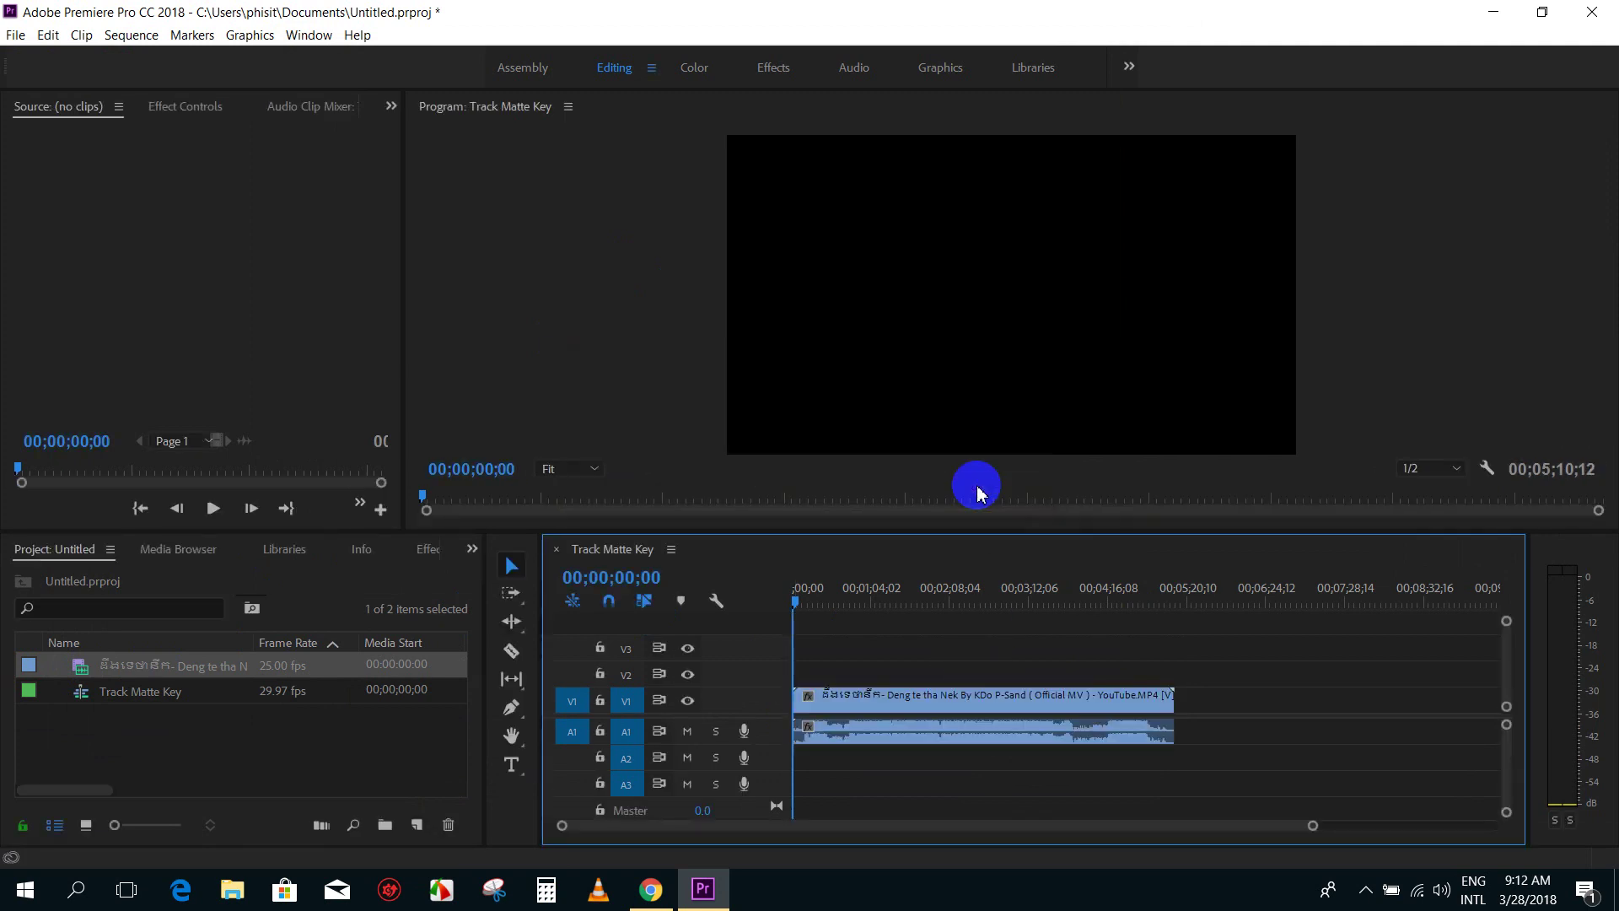
# Step: Scrub and play the sequence to preview, then select the music video clip
pyautogui.click(927, 590)
pyautogui.moveTo(931, 594); pyautogui.dragTo(972, 592)
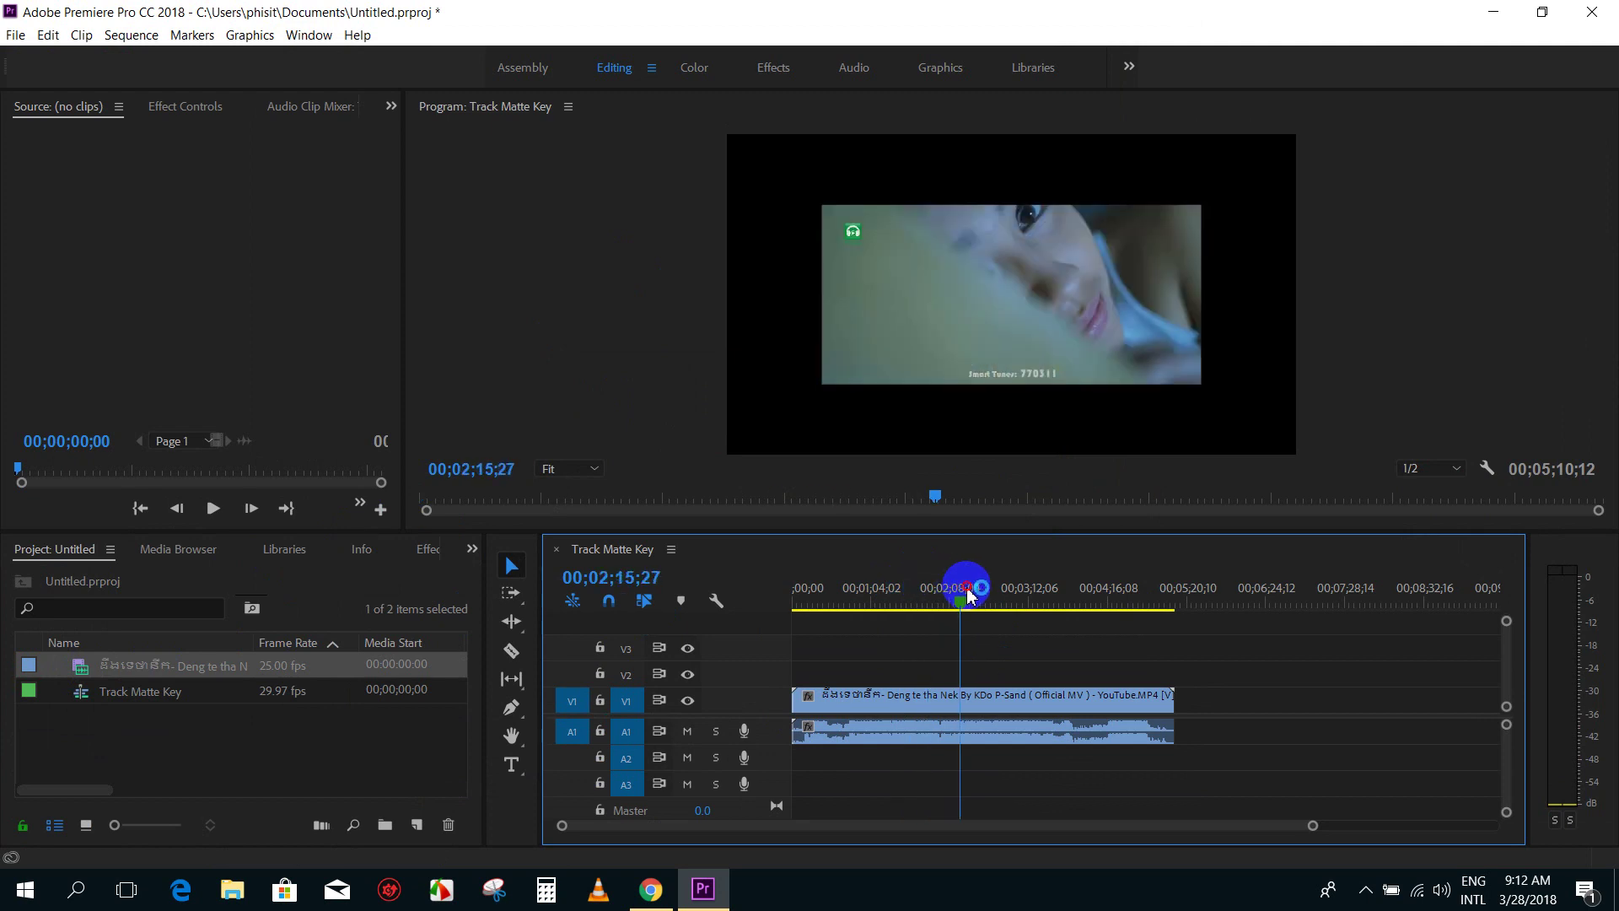
pyautogui.press('space')
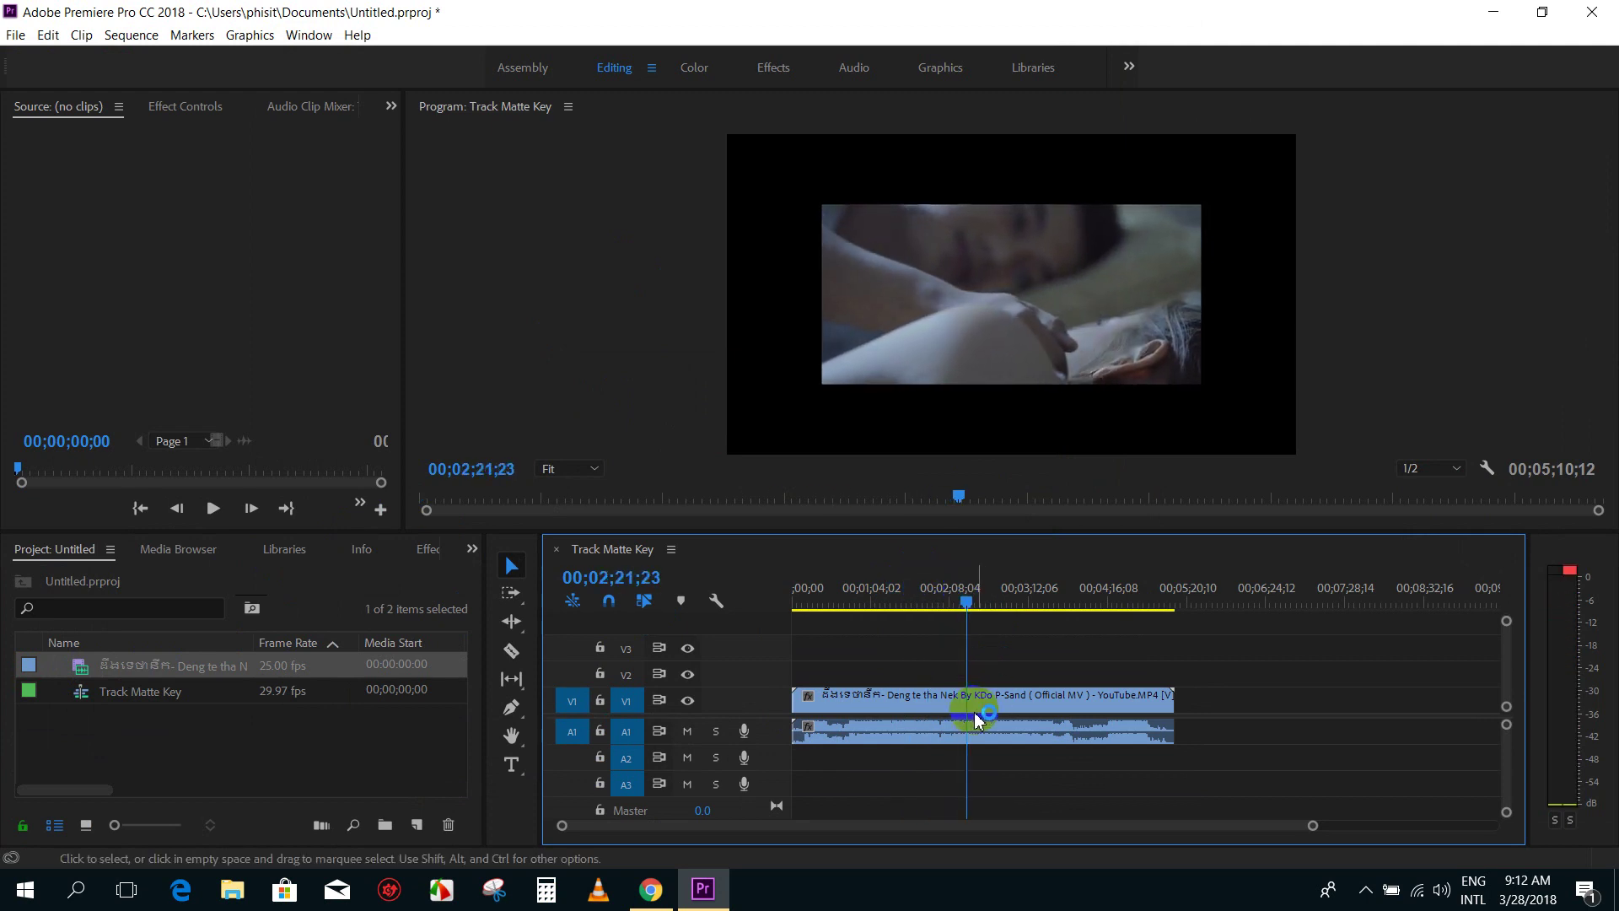
pyautogui.click(1005, 700)
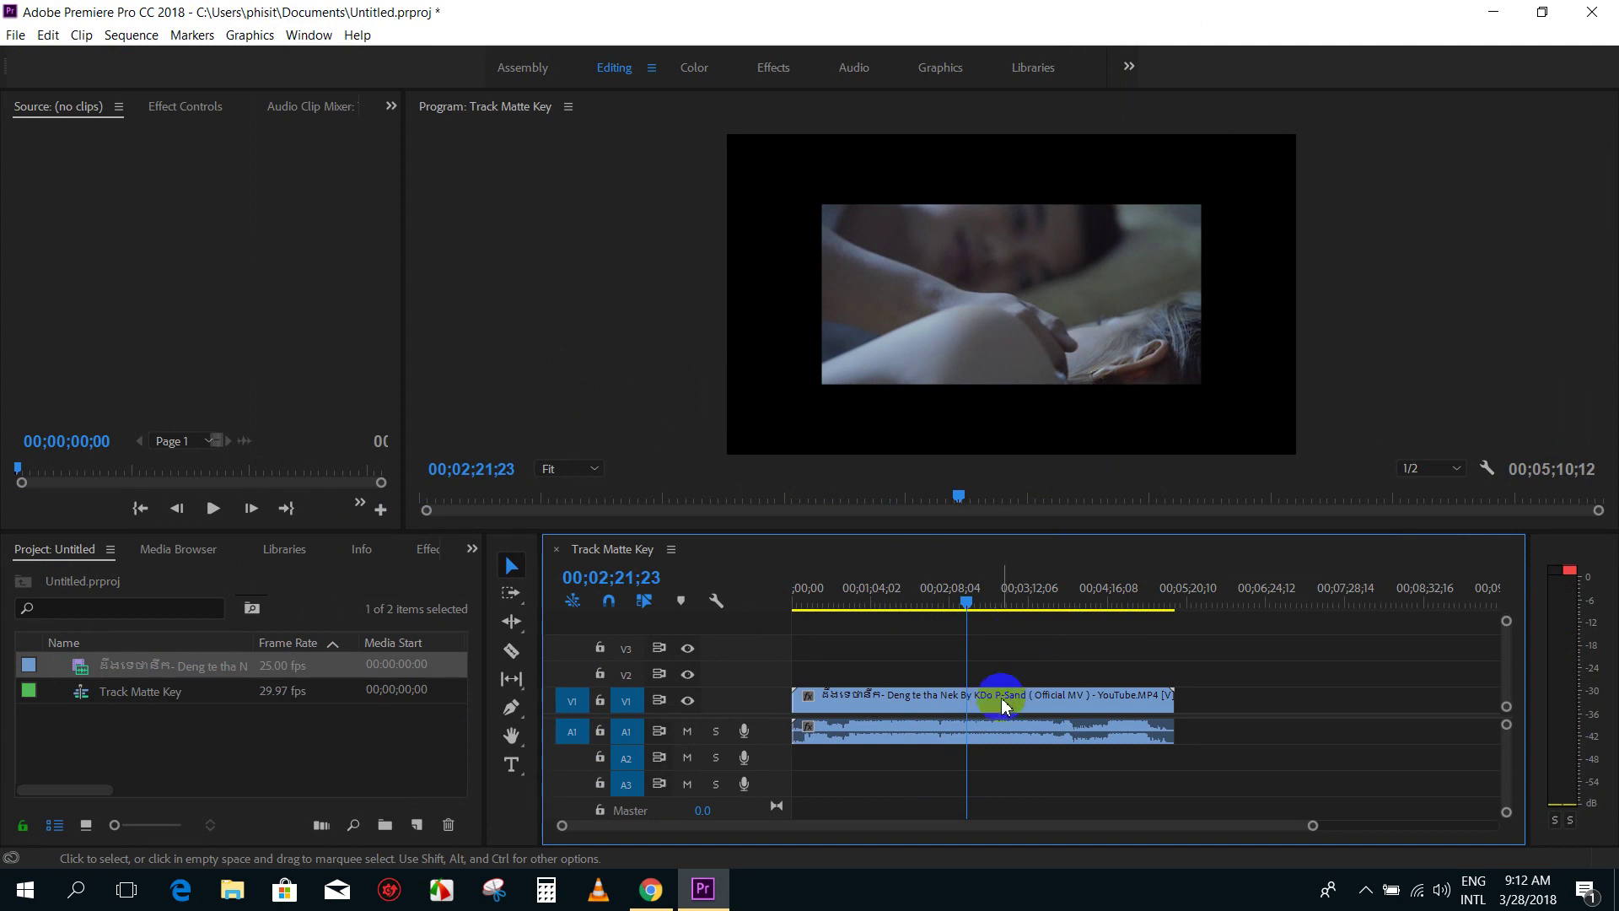
pyautogui.click(1004, 705)
# Step: Apply Scale to Frame Size to the V1 music video clip and keep it at the sequence start
pyautogui.rightClick(1004, 704)
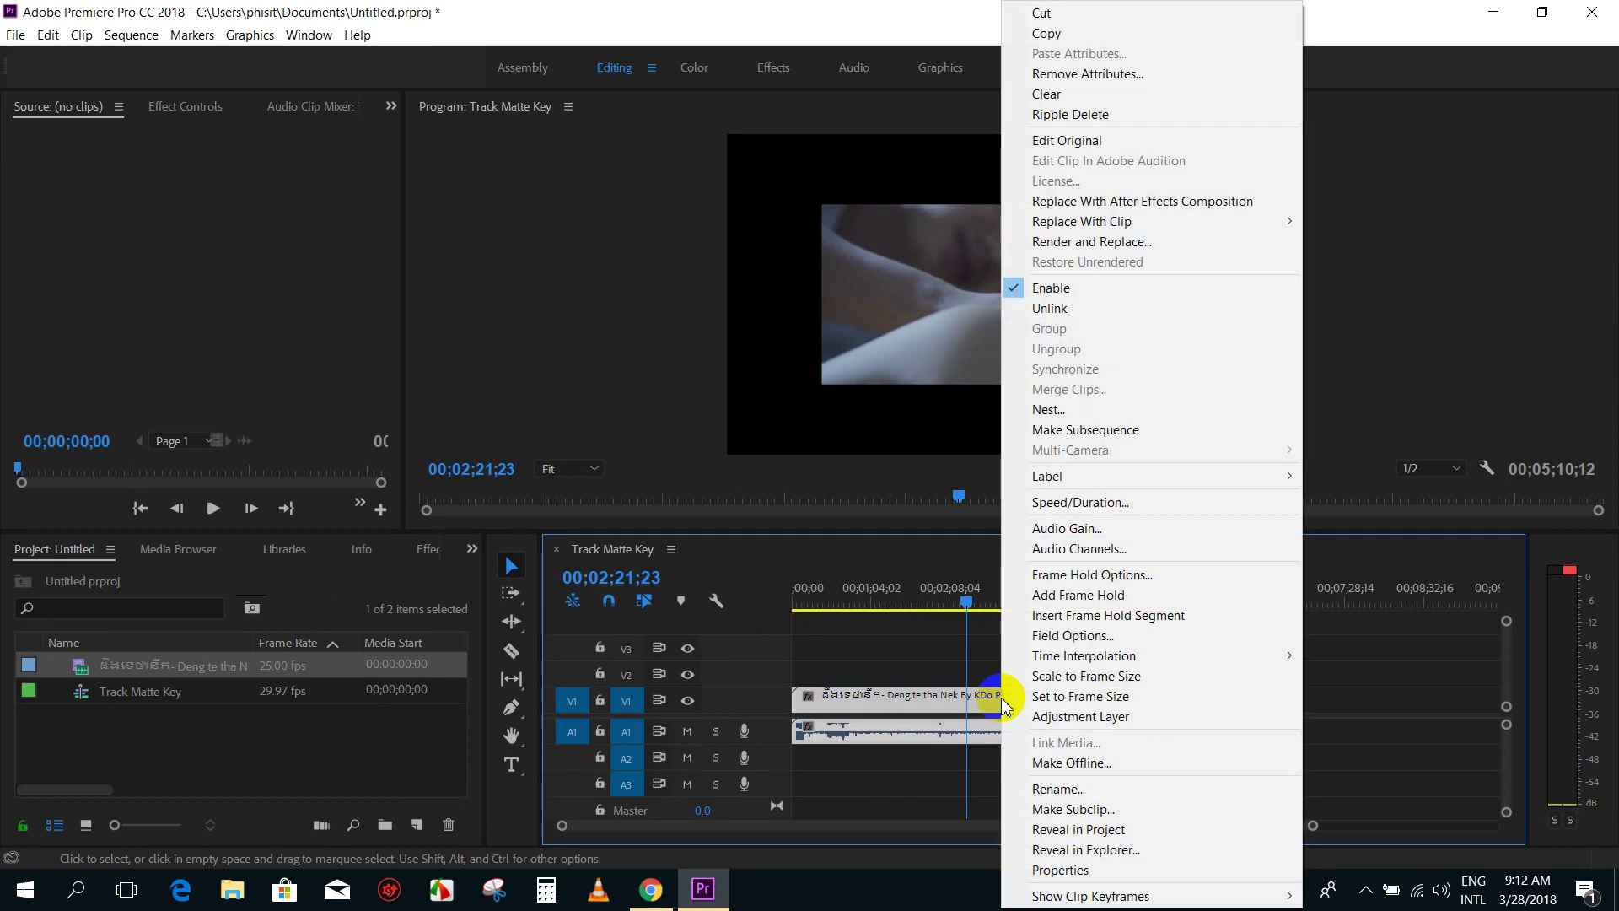
pyautogui.click(1046, 676)
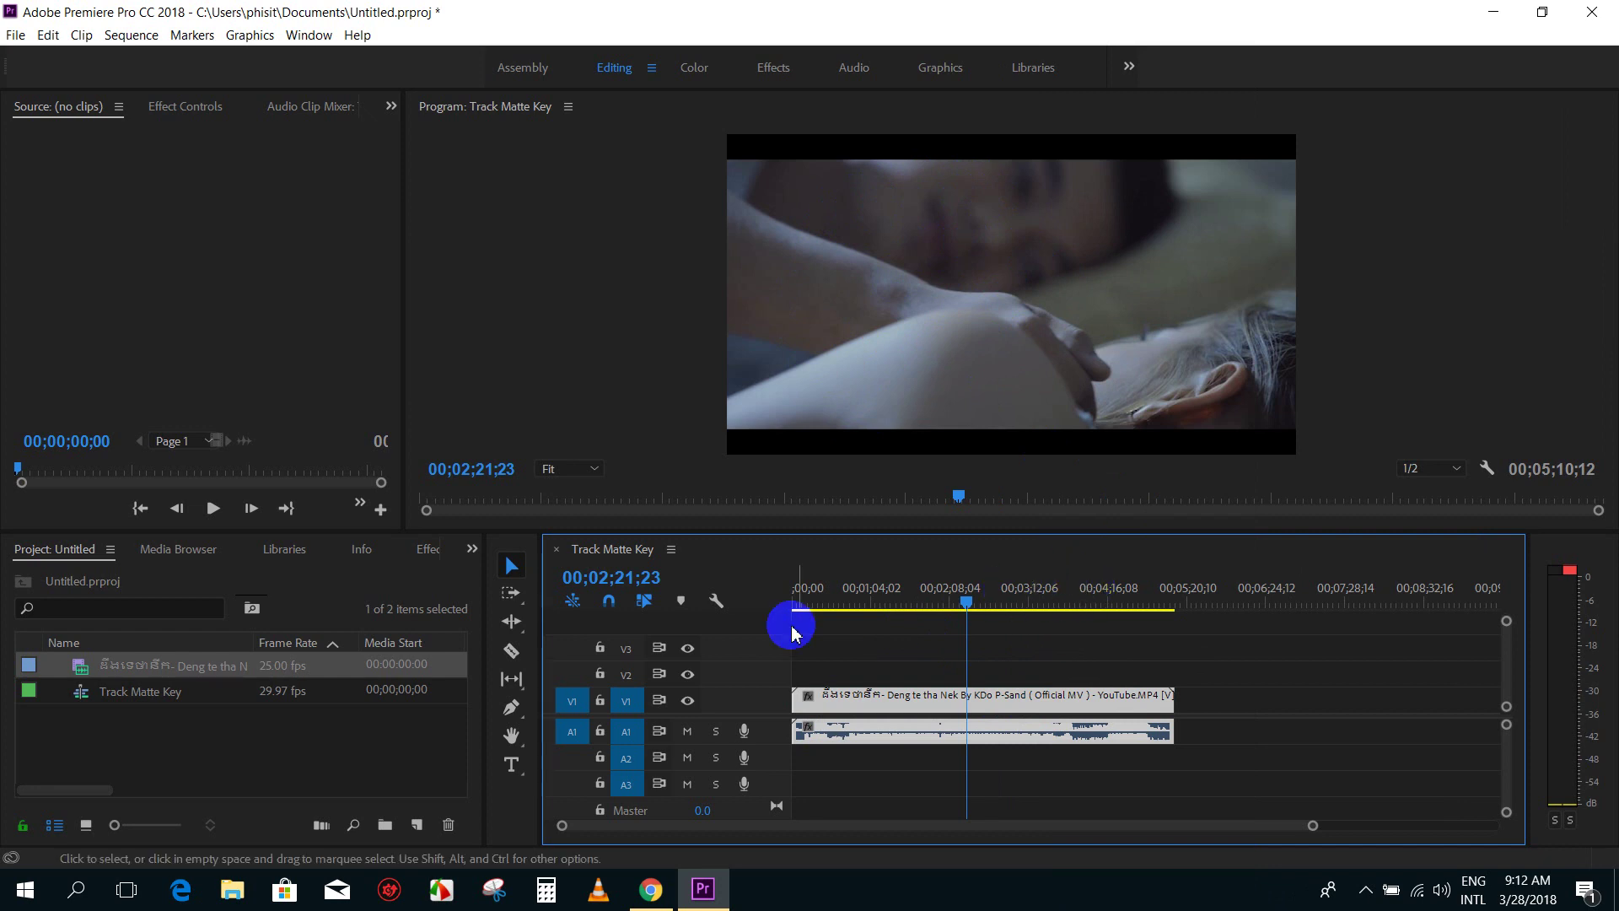
pyautogui.click(828, 721)
pyautogui.moveTo(828, 720); pyautogui.dragTo(805, 711)
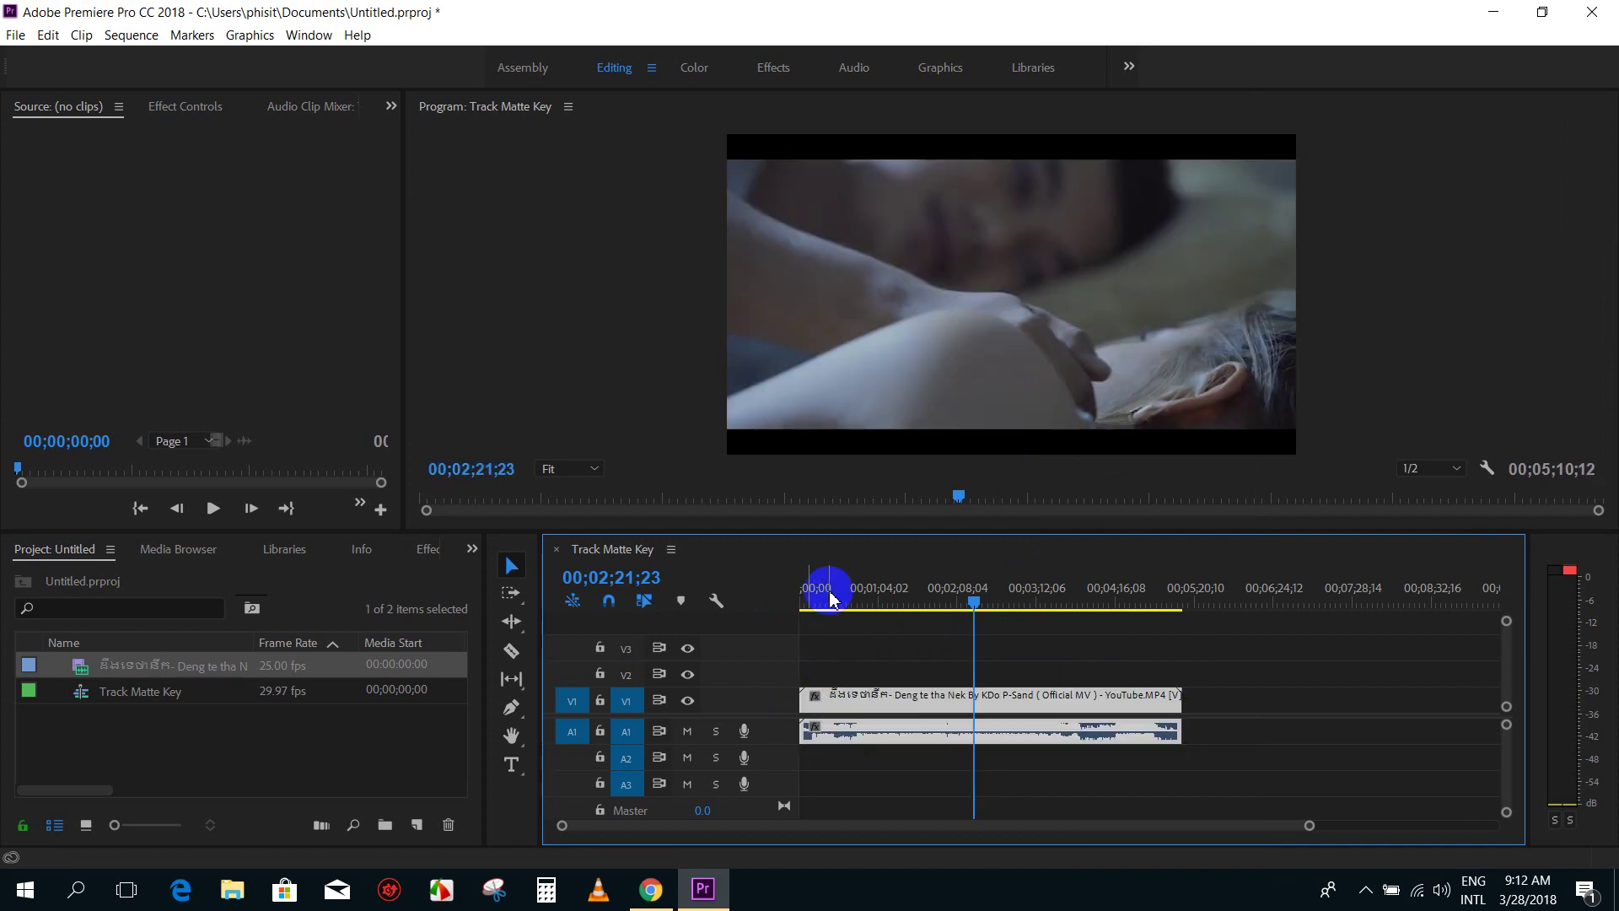
# Step: Add a 'KEY' text title on the video frame with the Type tool
pyautogui.click(511, 764)
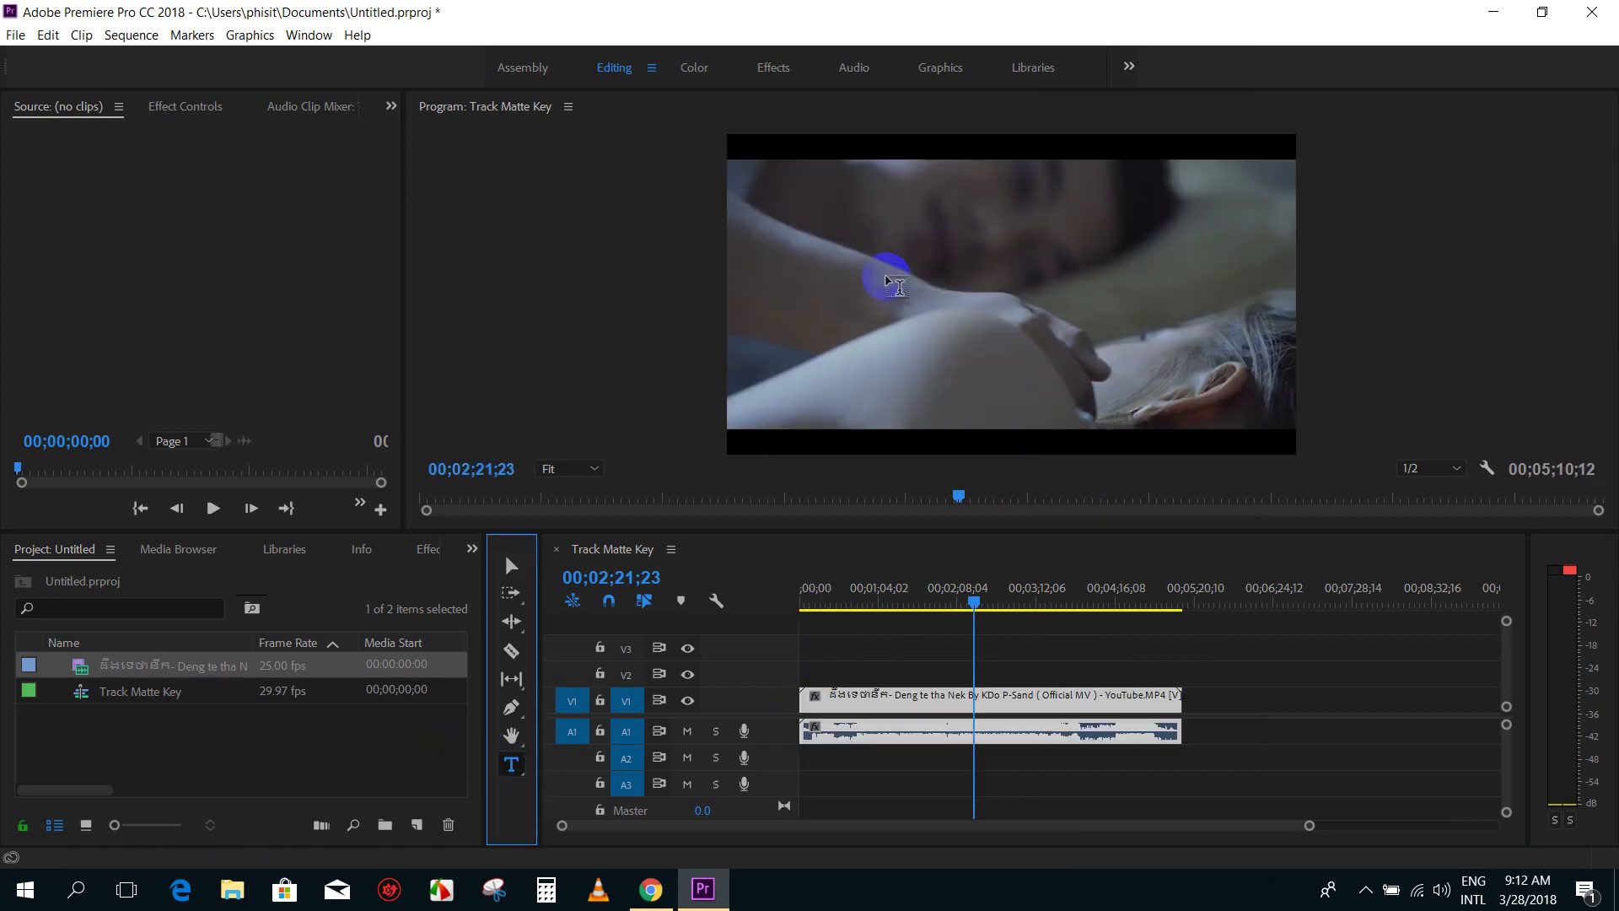
pyautogui.click(892, 285)
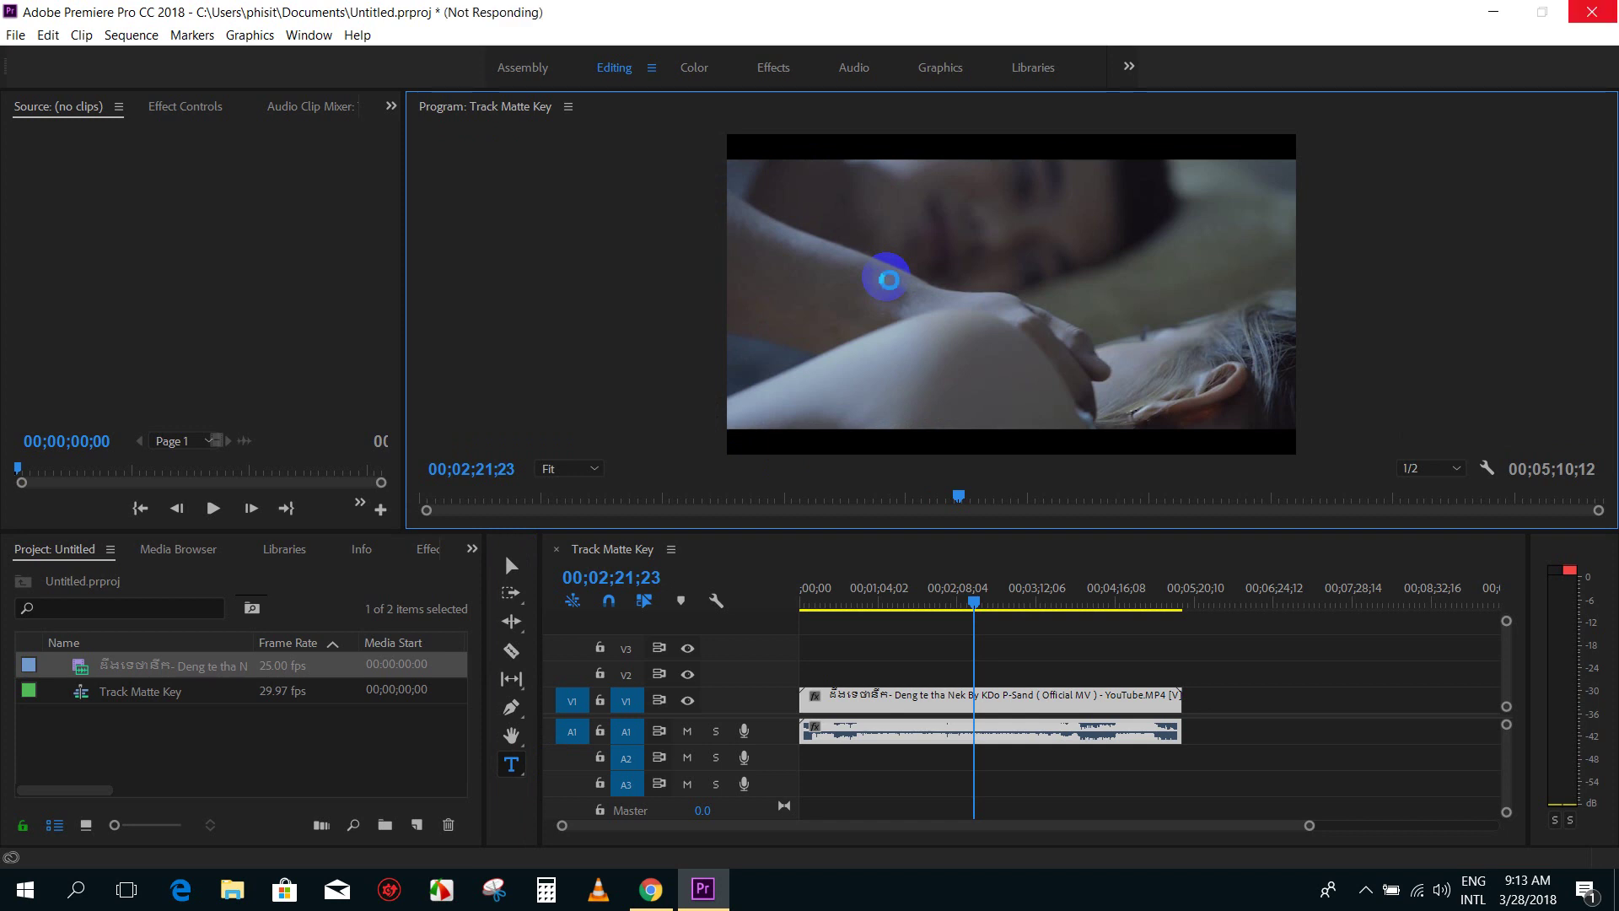
pyautogui.click(881, 277)
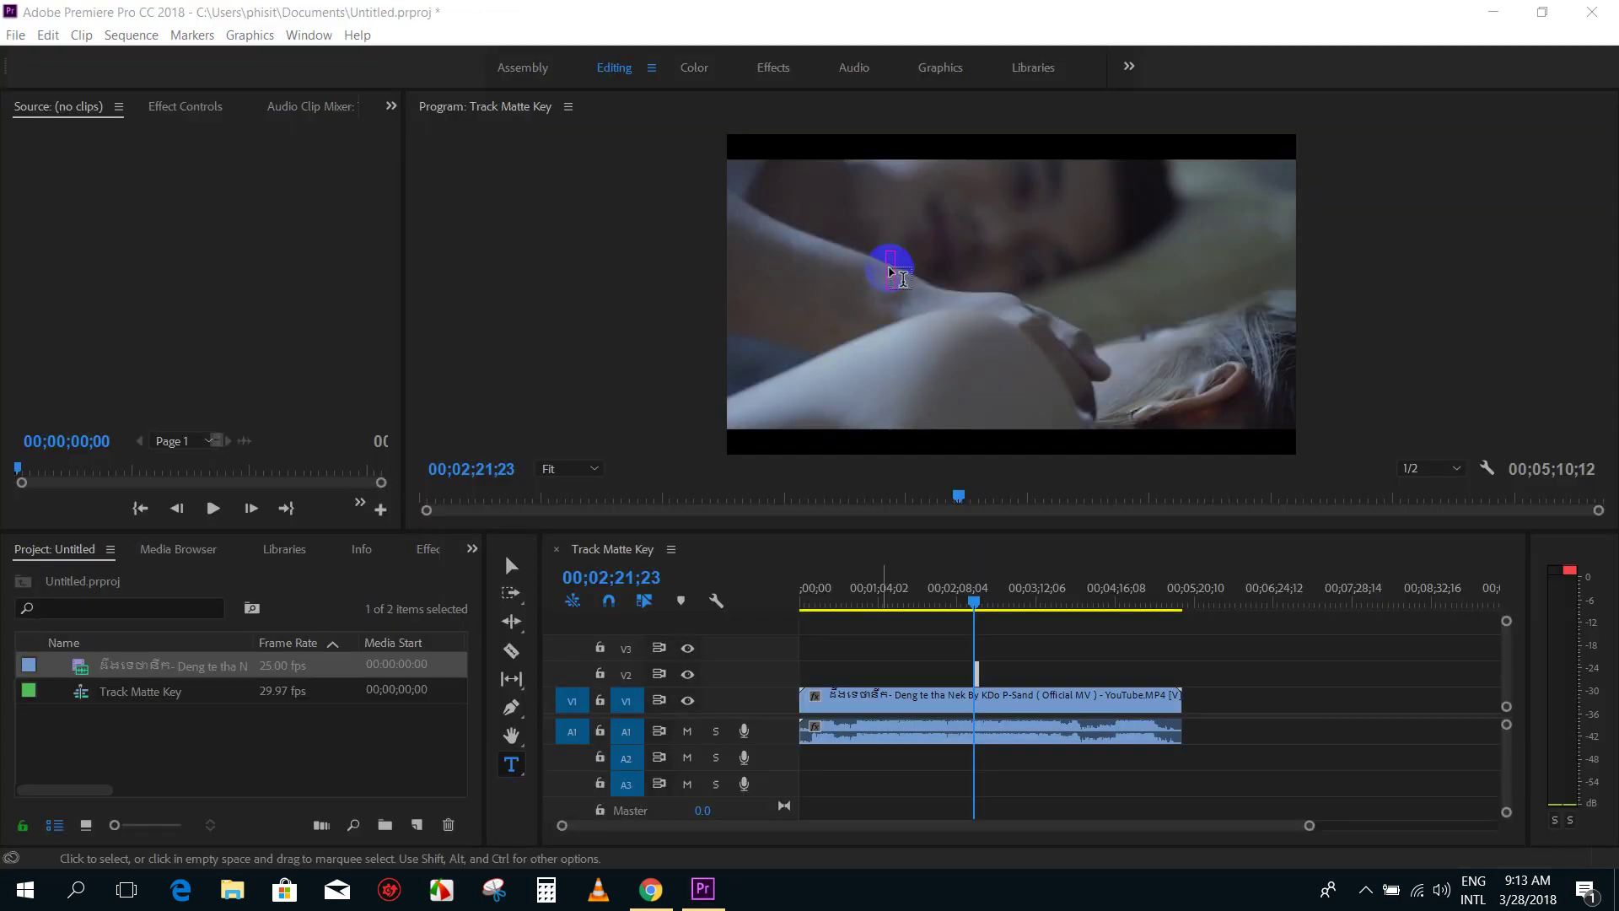
pyautogui.click(934, 301)
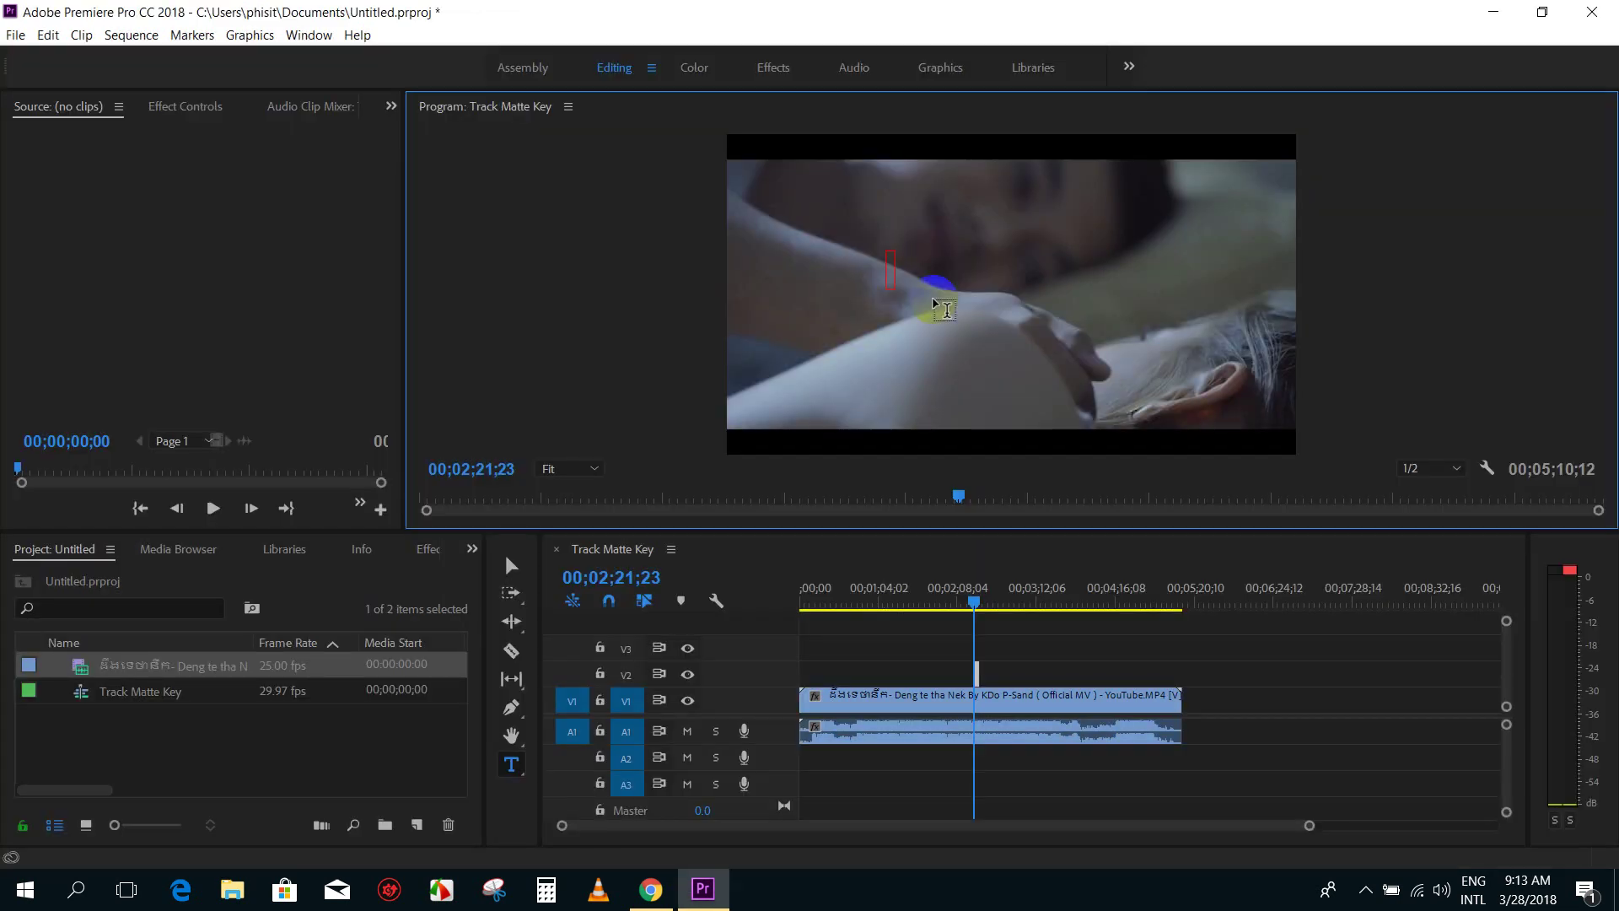
pyautogui.click(883, 264)
pyautogui.write('KEY')
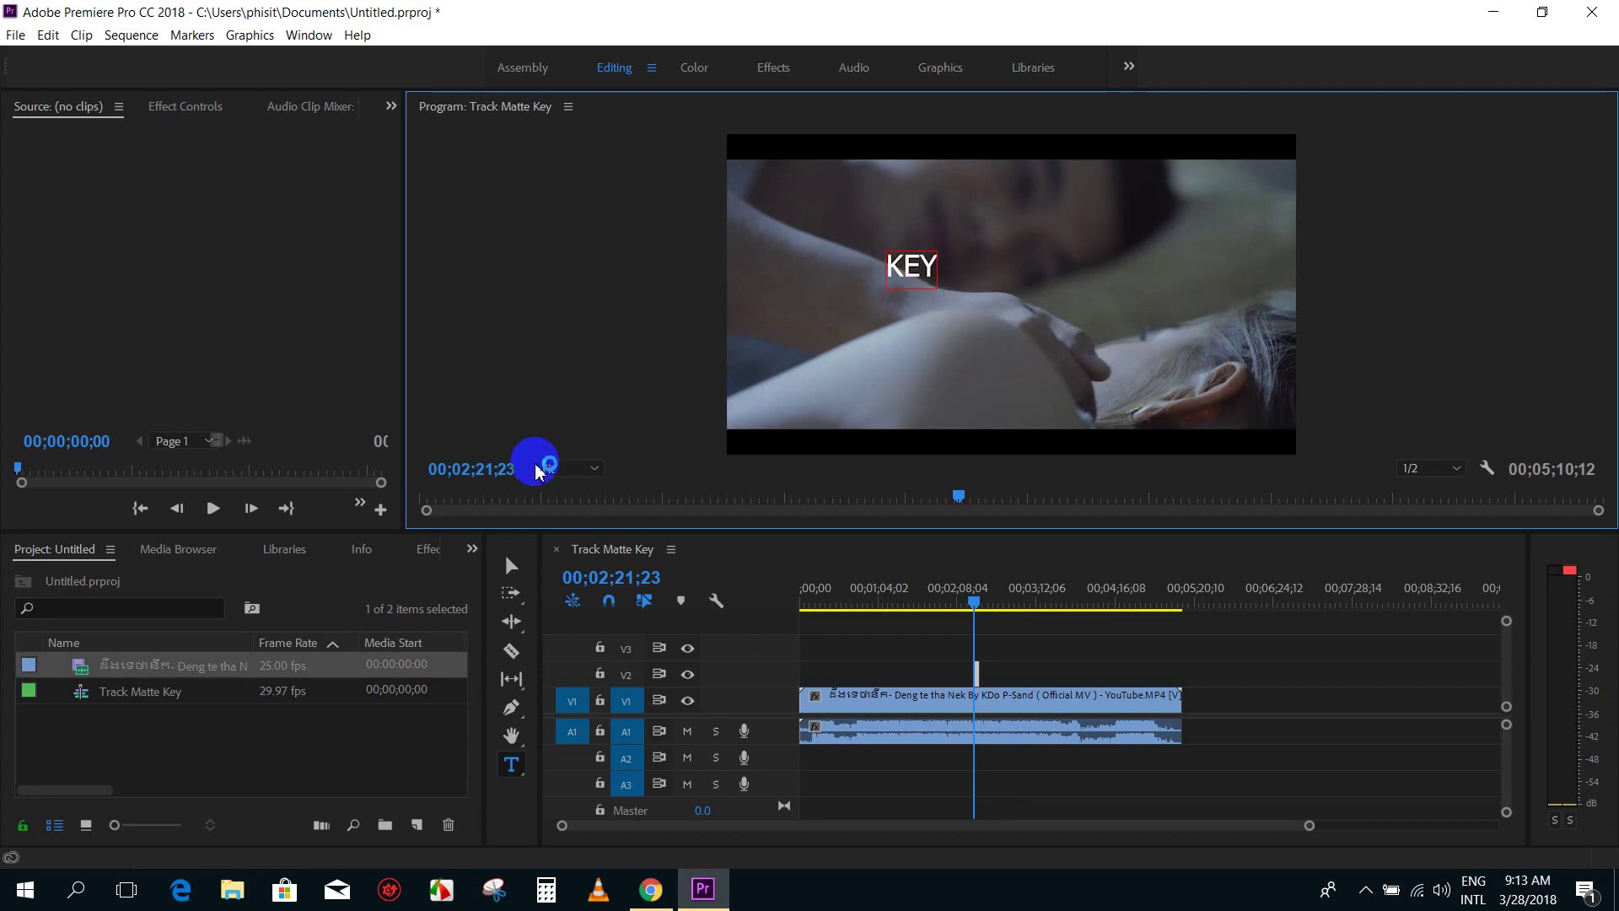
# Step: Enlarge the KEY title and move its V2 clip to the sequence start
pyautogui.click(511, 564)
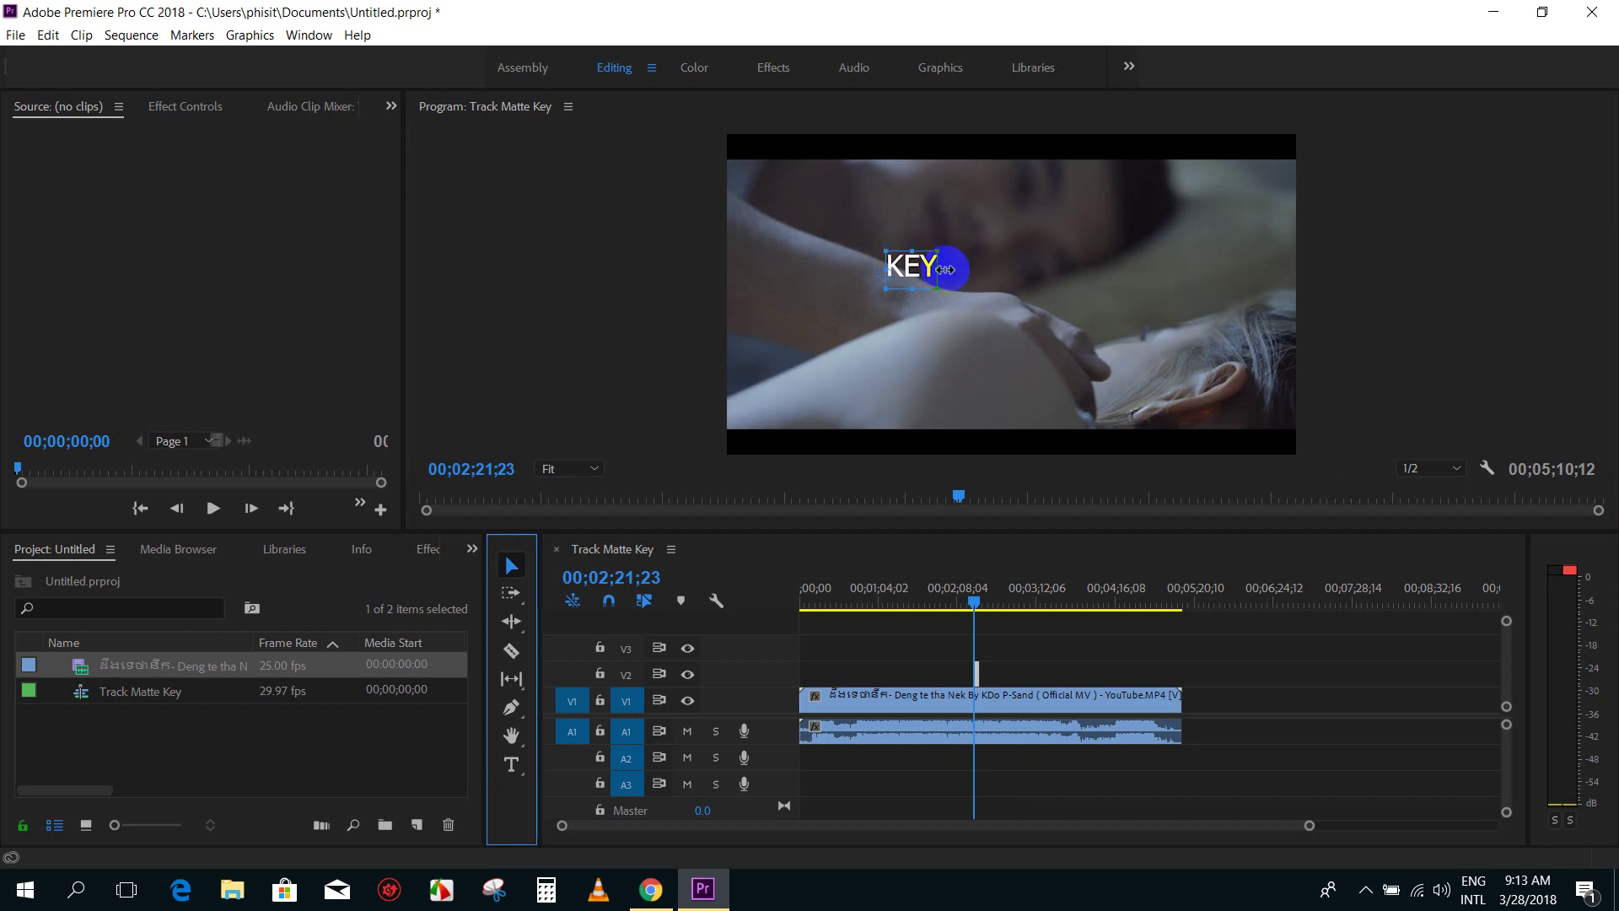
pyautogui.moveTo(938, 289)
pyautogui.mouseDown()
pyautogui.moveTo(1016, 242)
pyautogui.moveTo(1022, 271)
pyautogui.mouseUp()
pyautogui.moveTo(978, 672)
pyautogui.mouseDown()
pyautogui.moveTo(1027, 681)
pyautogui.moveTo(853, 675)
pyautogui.mouseUp()
pyautogui.moveTo(822, 599); pyautogui.dragTo(804, 605)
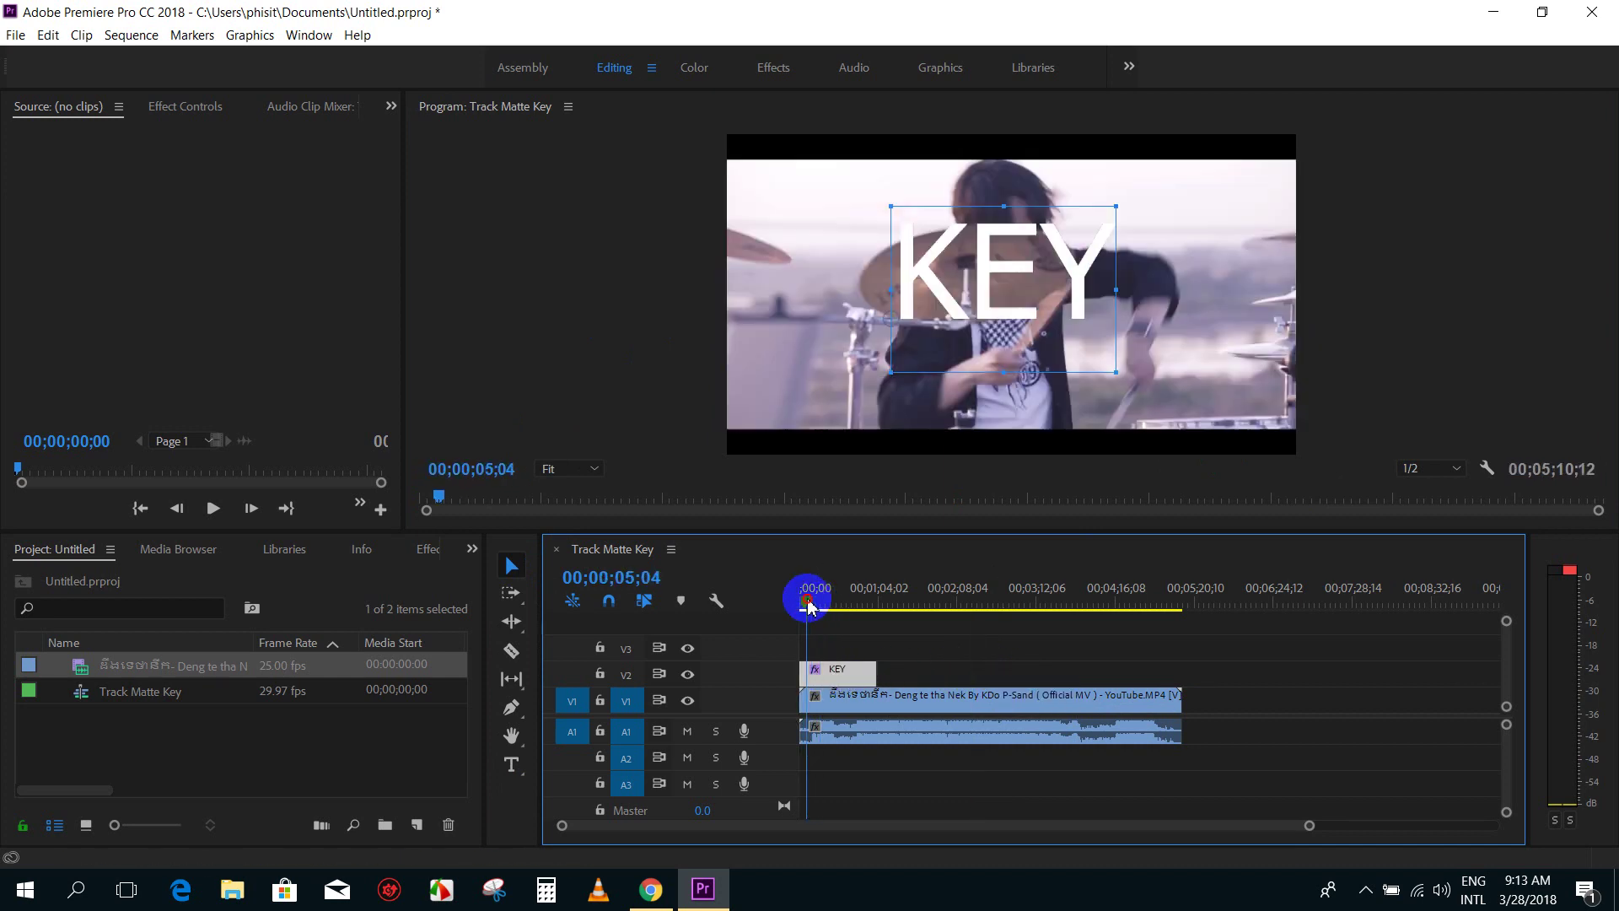
# Step: Realign the music video clip under the KEY title and select the KEY text in the Program monitor
pyautogui.press('=')
pyautogui.press('=')
pyautogui.press('=')
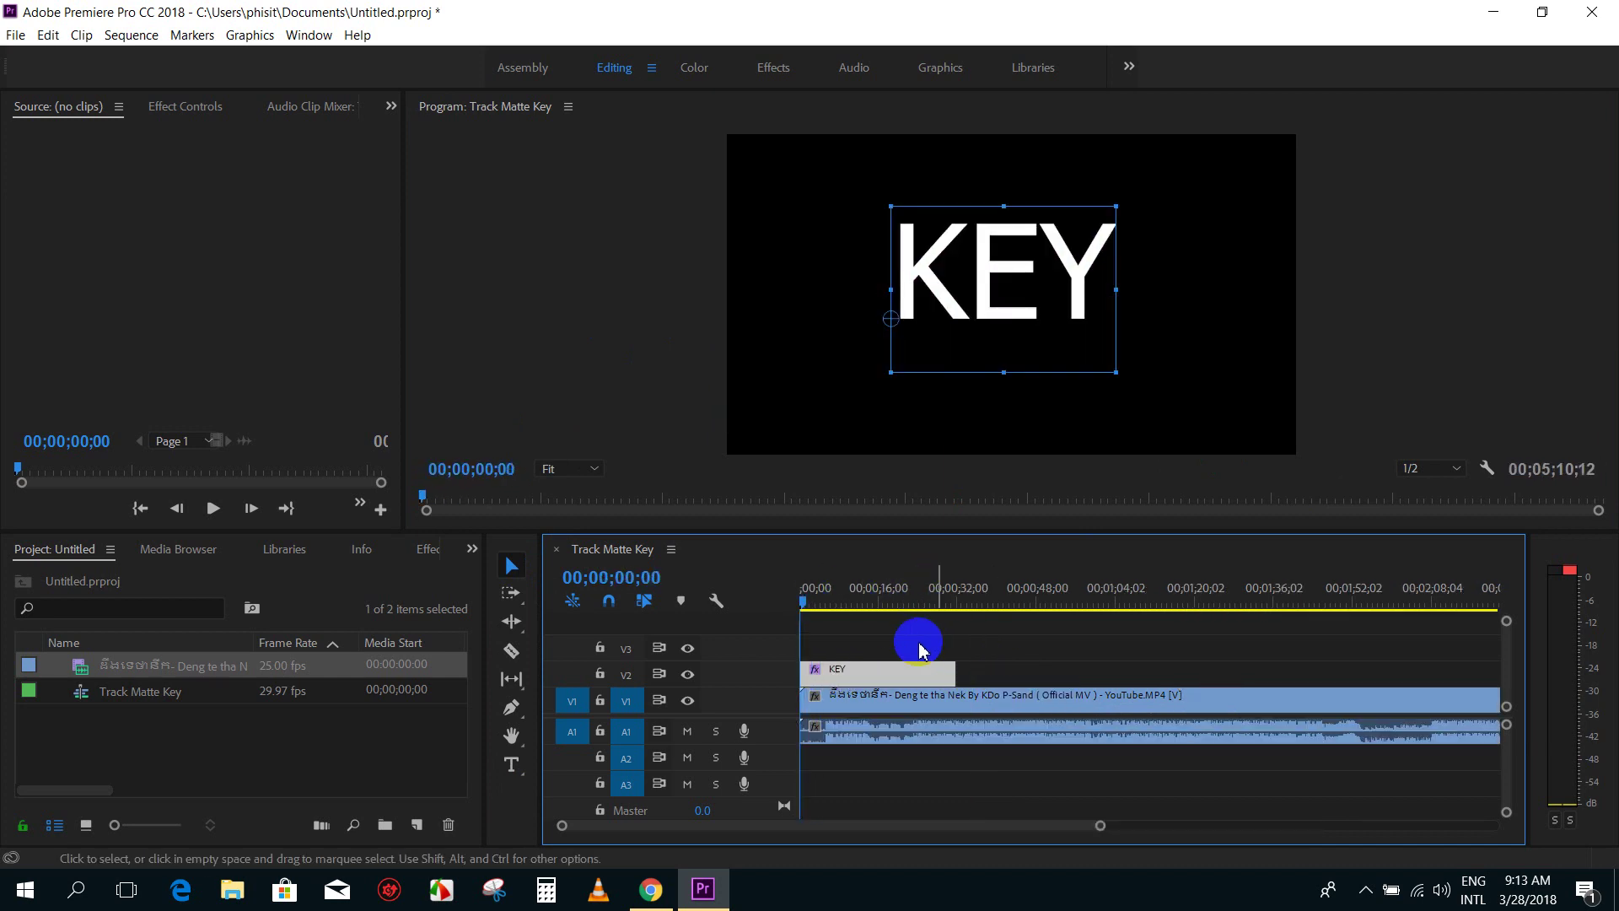
pyautogui.moveTo(802, 731)
pyautogui.mouseDown()
pyautogui.moveTo(993, 715)
pyautogui.moveTo(793, 709)
pyautogui.mouseUp()
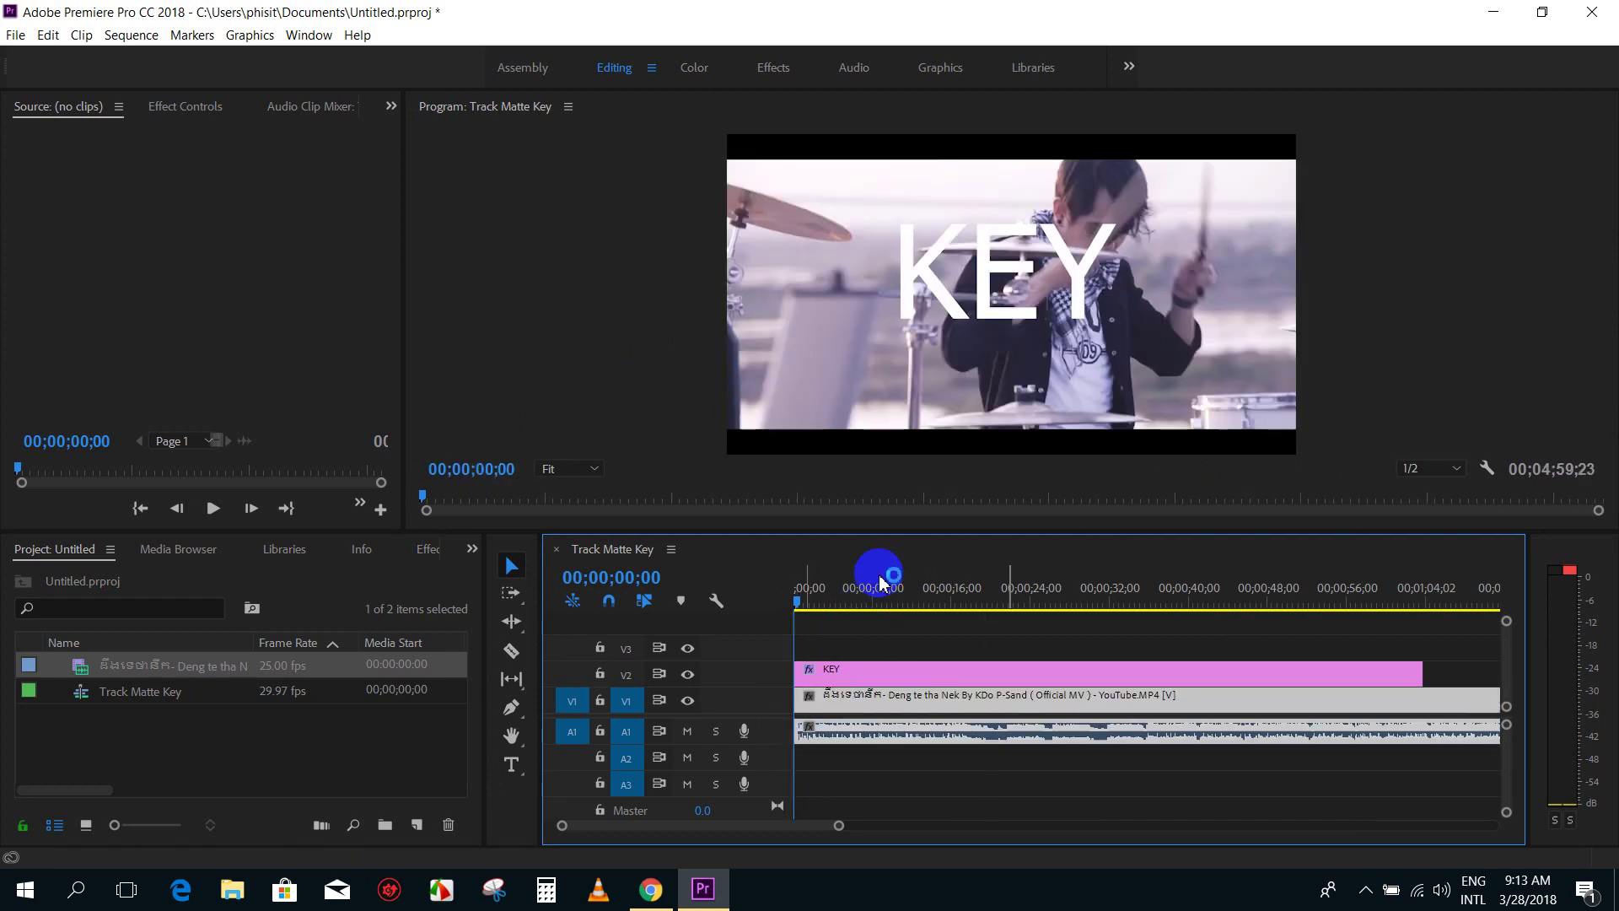
pyautogui.click(911, 696)
pyautogui.click(1037, 410)
pyautogui.click(876, 671)
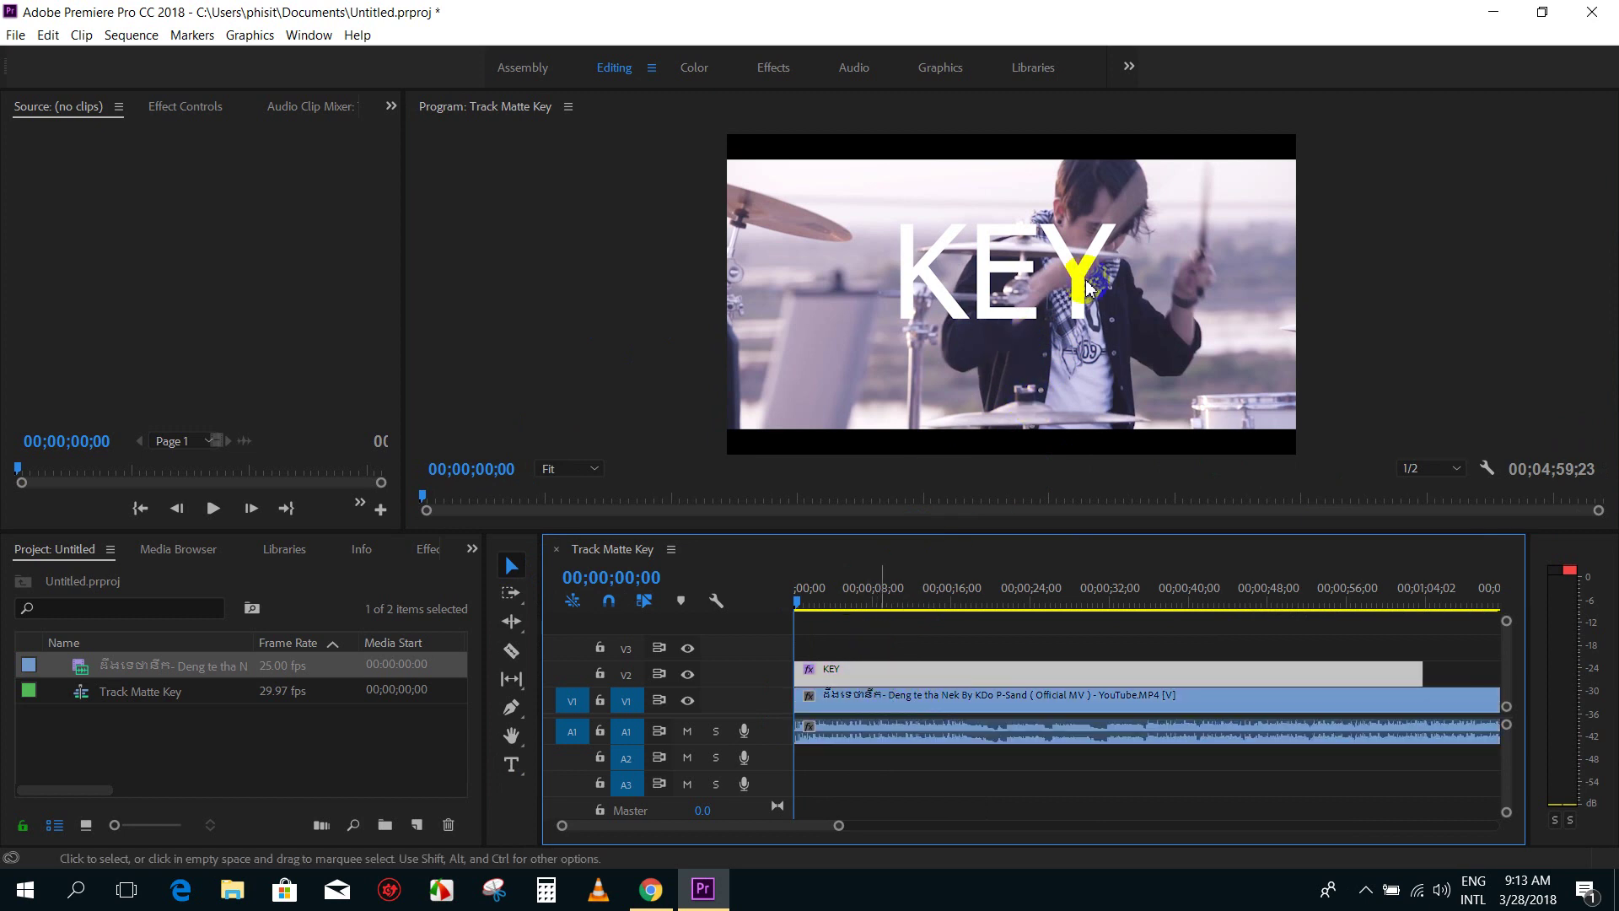
pyautogui.click(1016, 266)
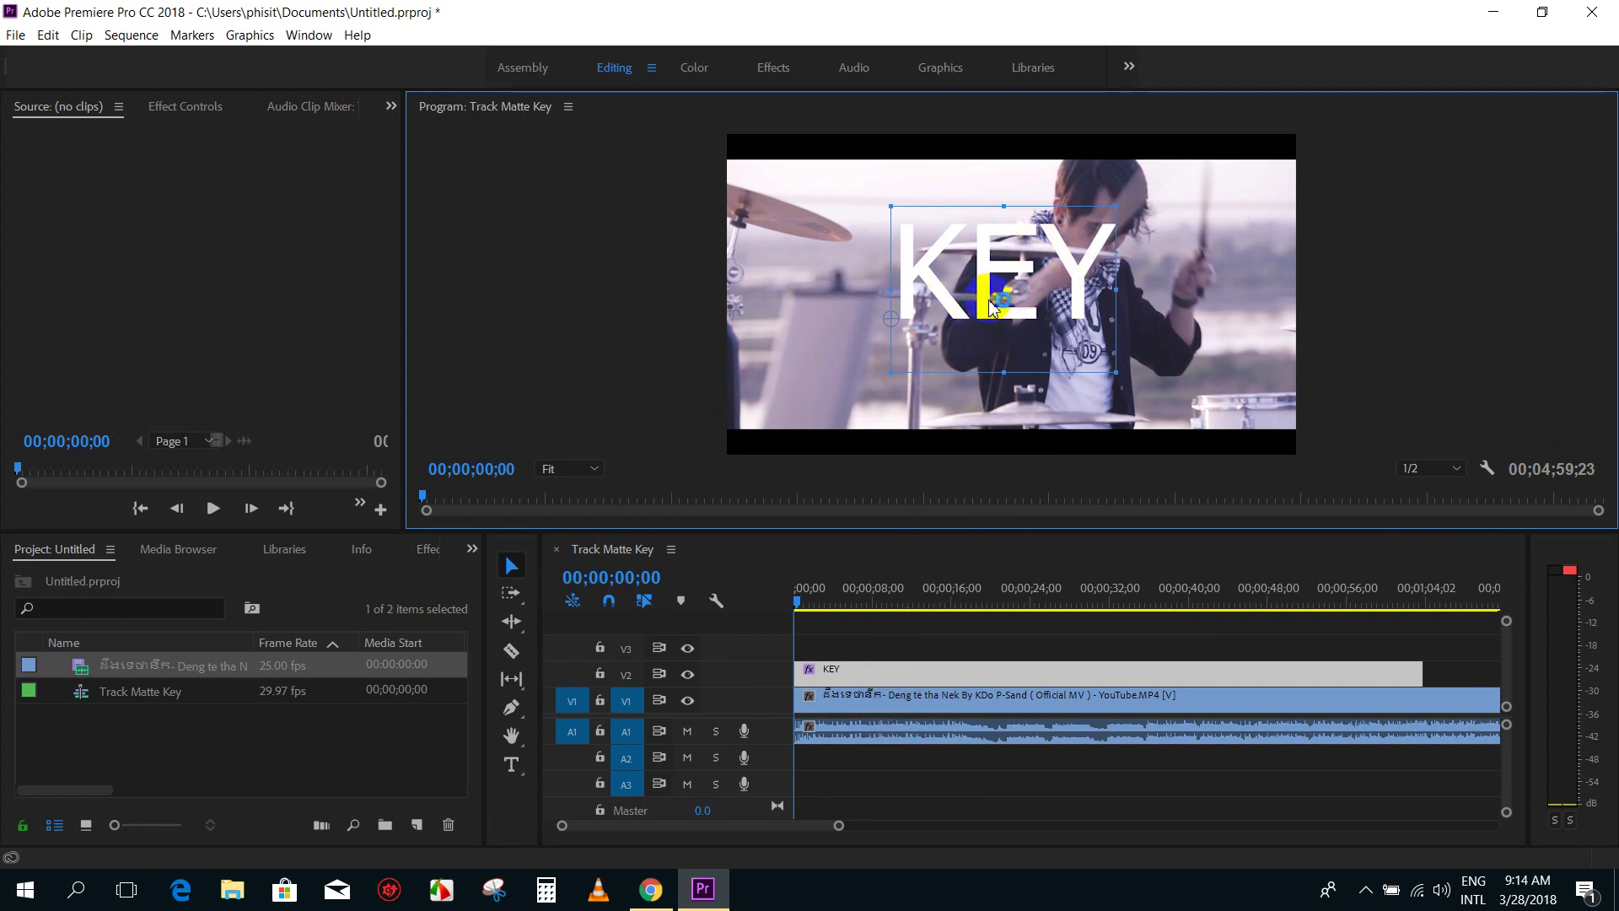
# Step: Set the KEY title's Tahoma font style to Bold in Effect Controls
pyautogui.click(187, 109)
pyautogui.moveTo(388, 199); pyautogui.dragTo(402, 333)
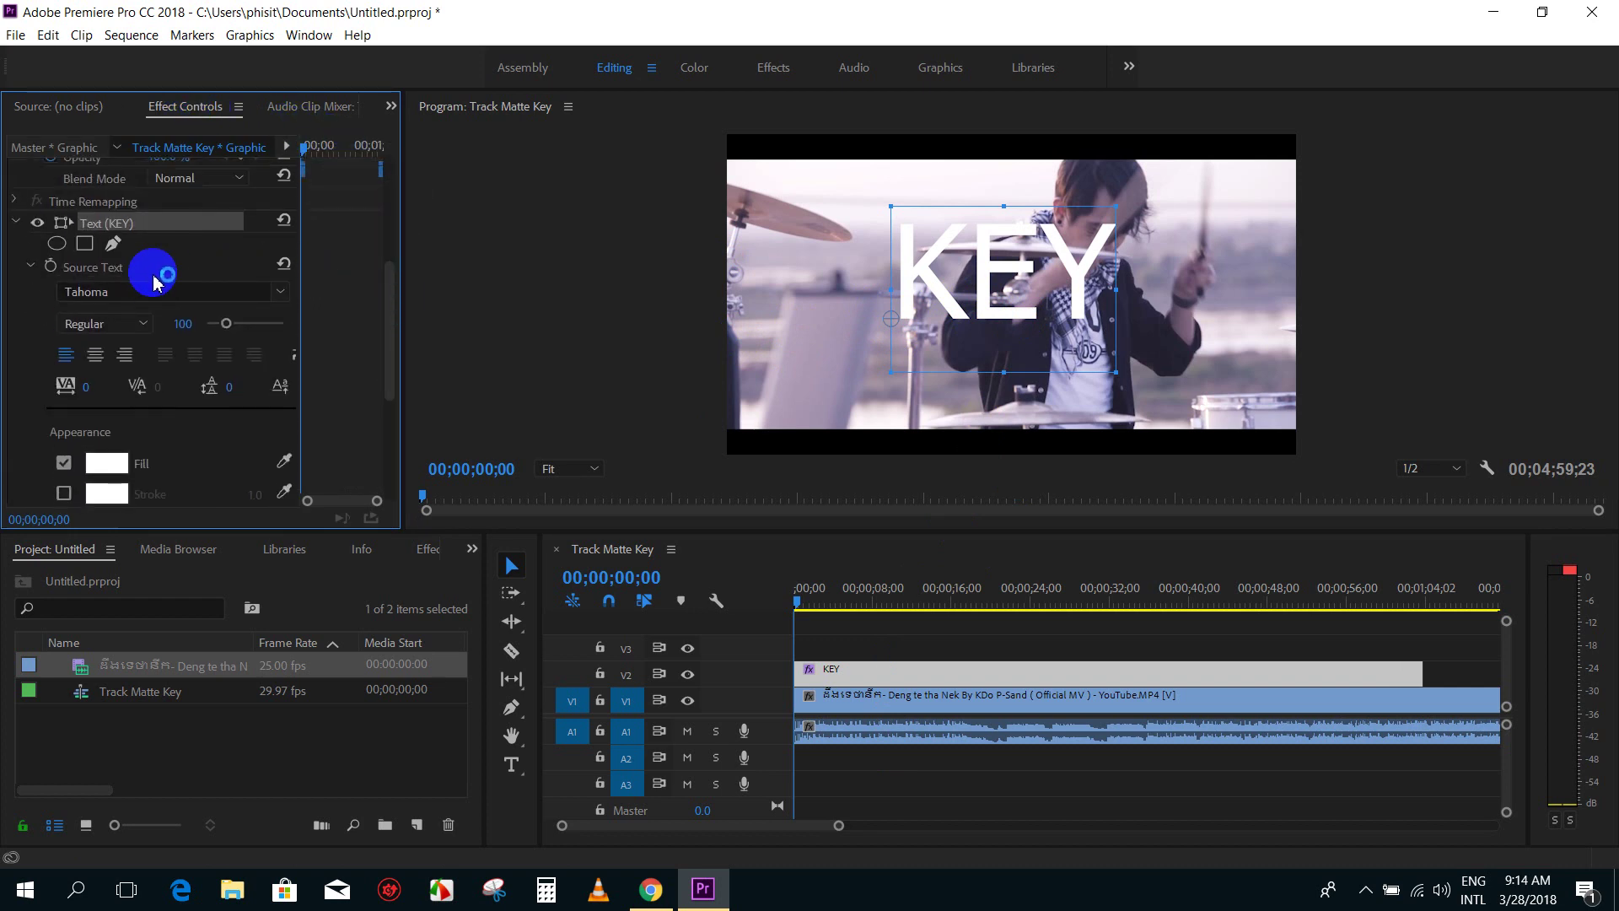
pyautogui.click(142, 288)
pyautogui.click(327, 373)
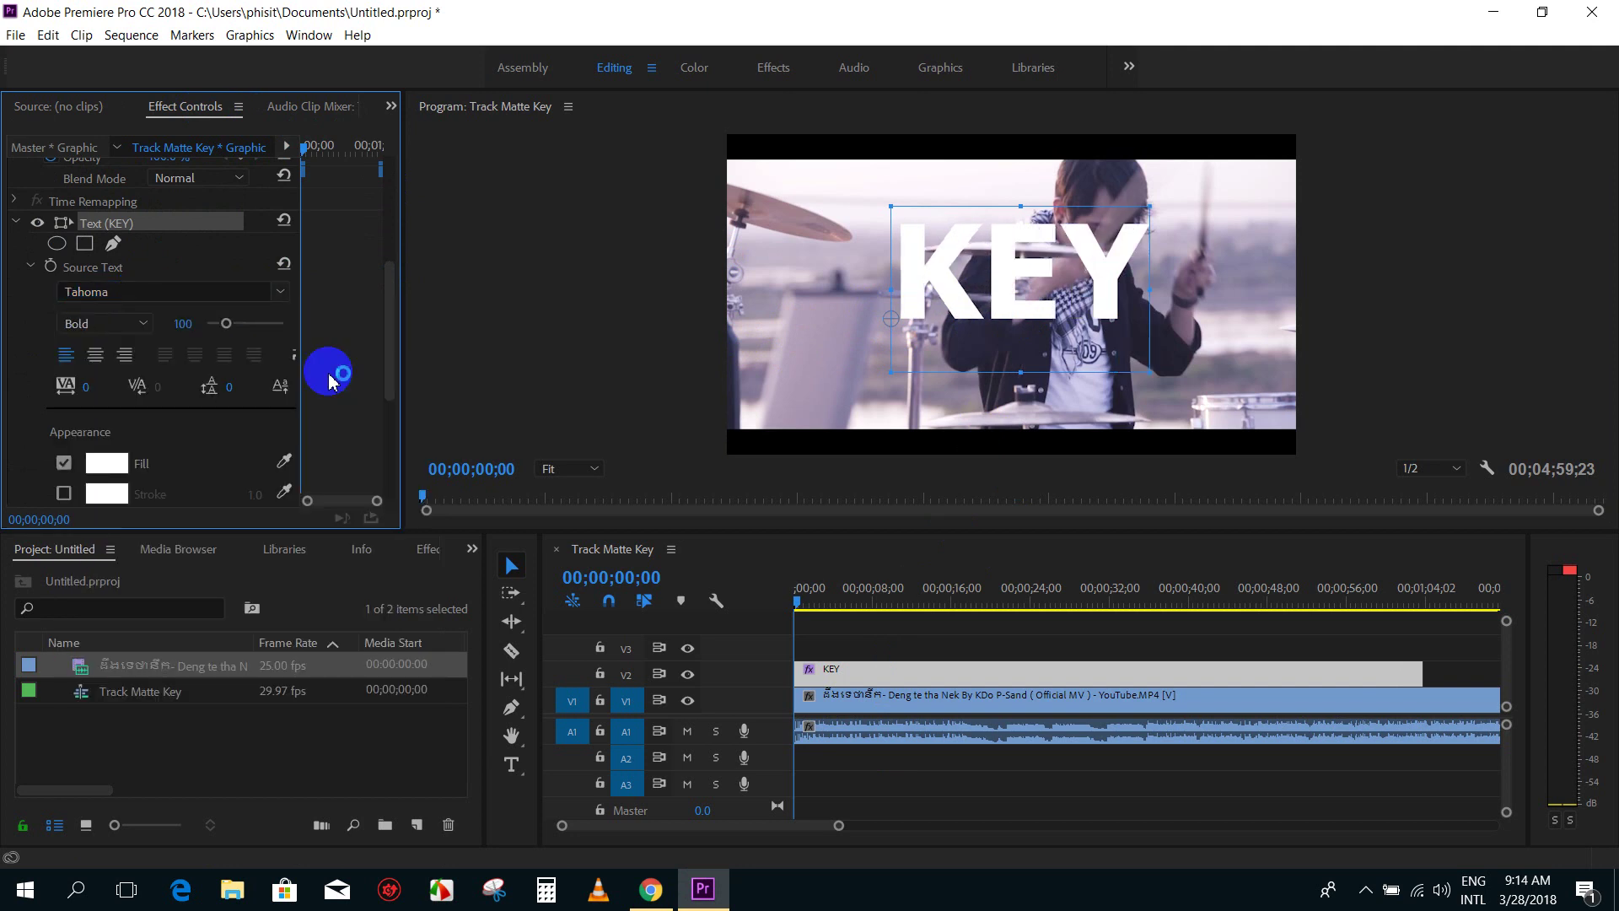
# Step: Enlarge the KEY title by its corner handles and recentre it in the frame
pyautogui.moveTo(1150, 373); pyautogui.dragTo(1223, 403)
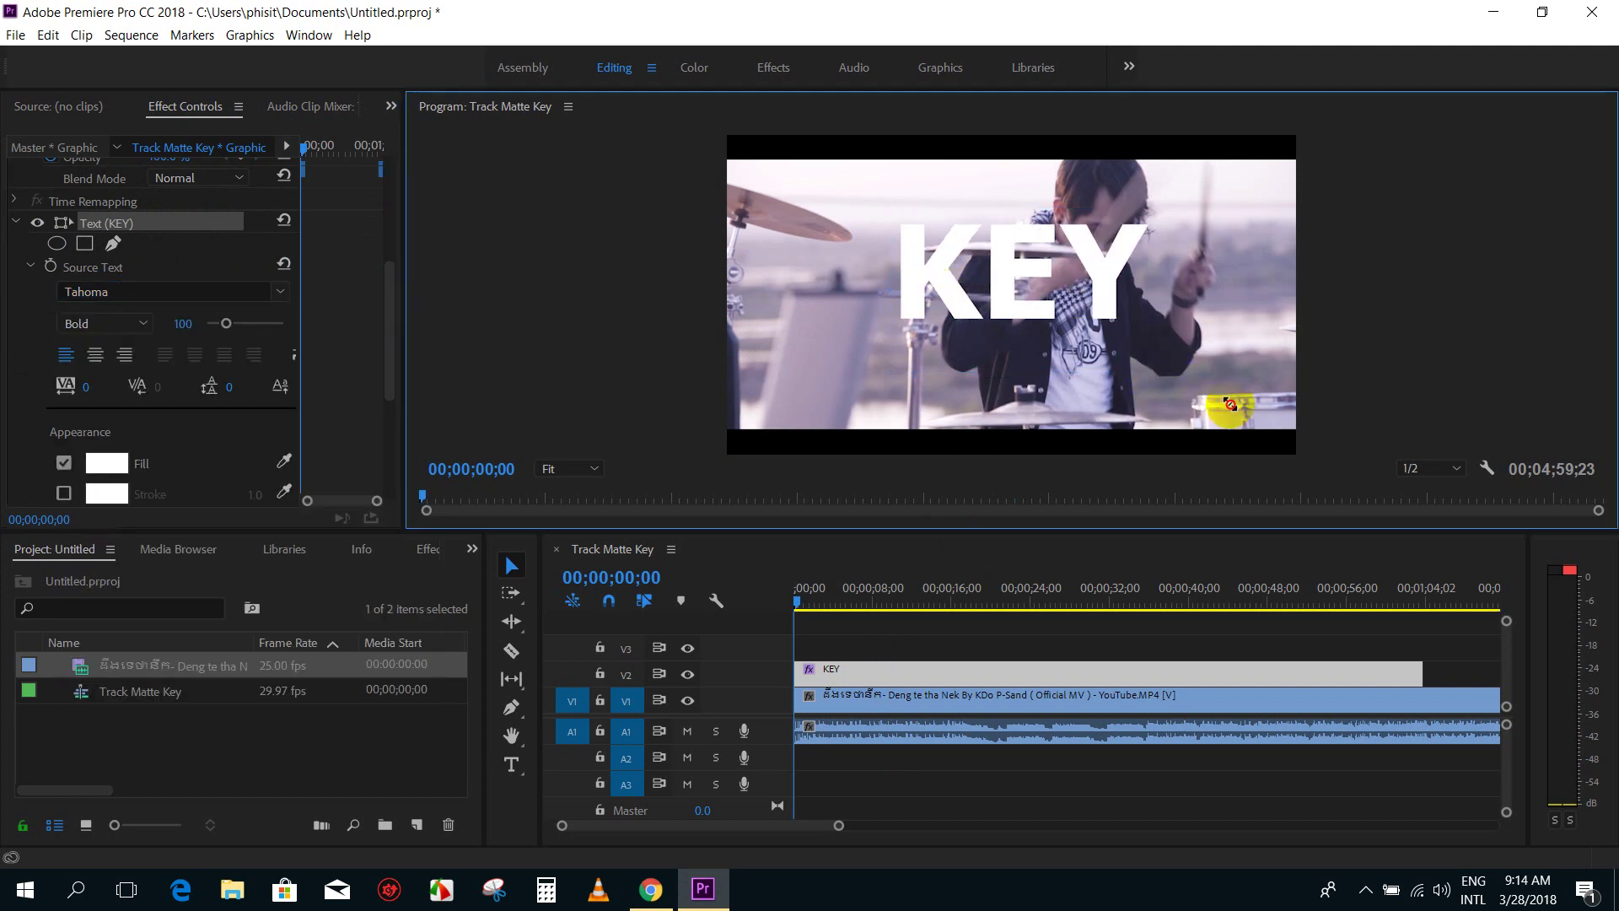
pyautogui.moveTo(1055, 265); pyautogui.dragTo(1020, 278)
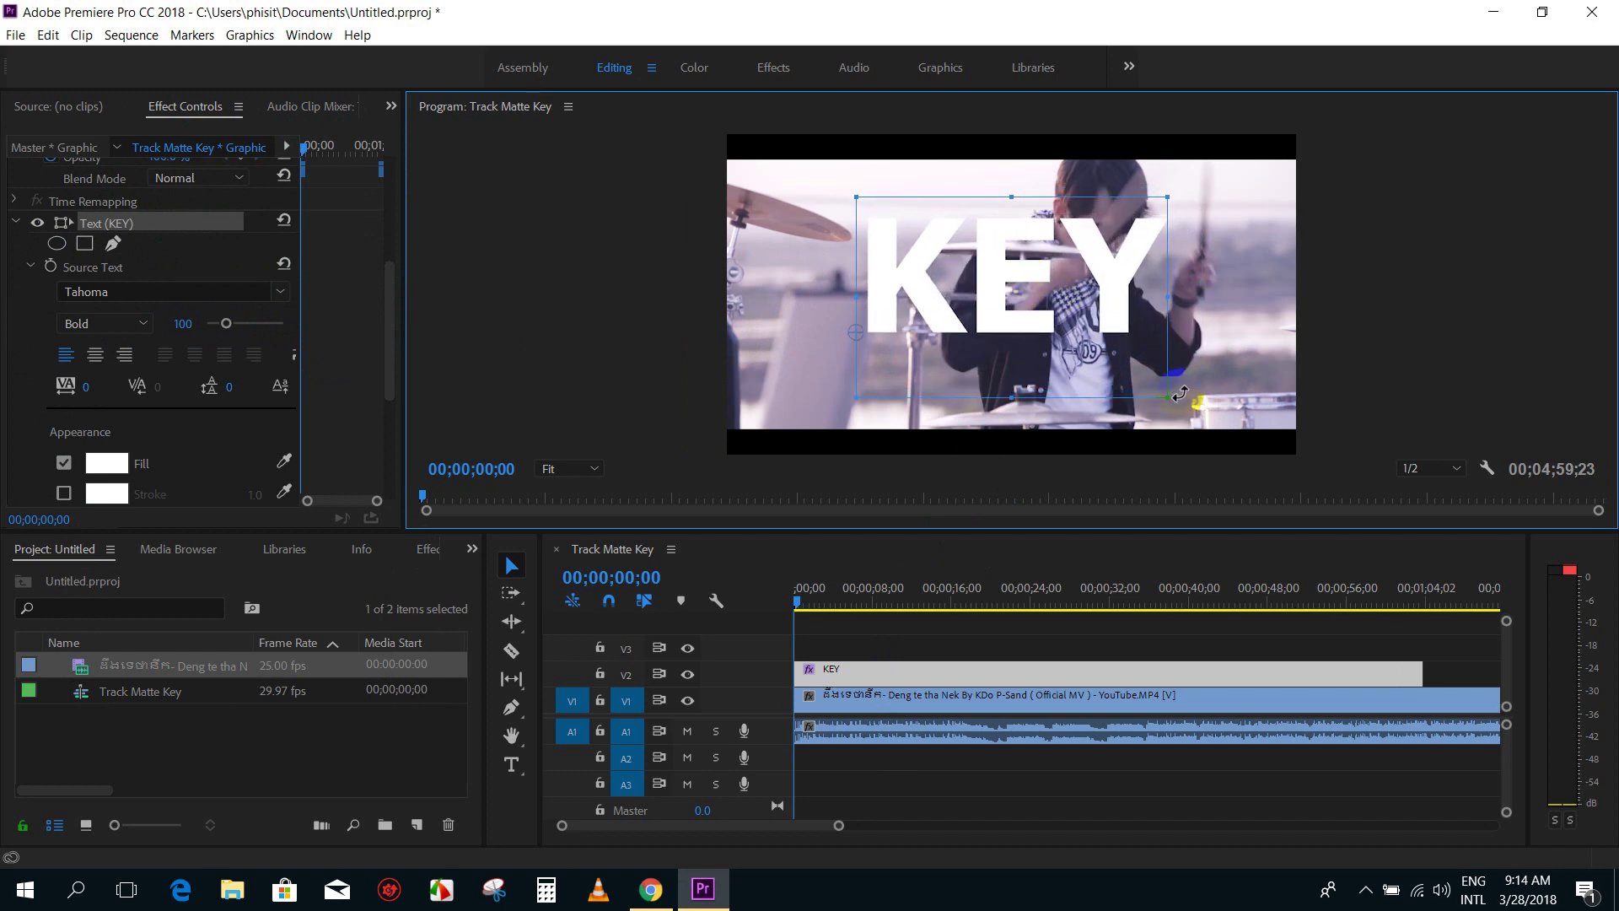
pyautogui.moveTo(1174, 397); pyautogui.dragTo(1236, 426)
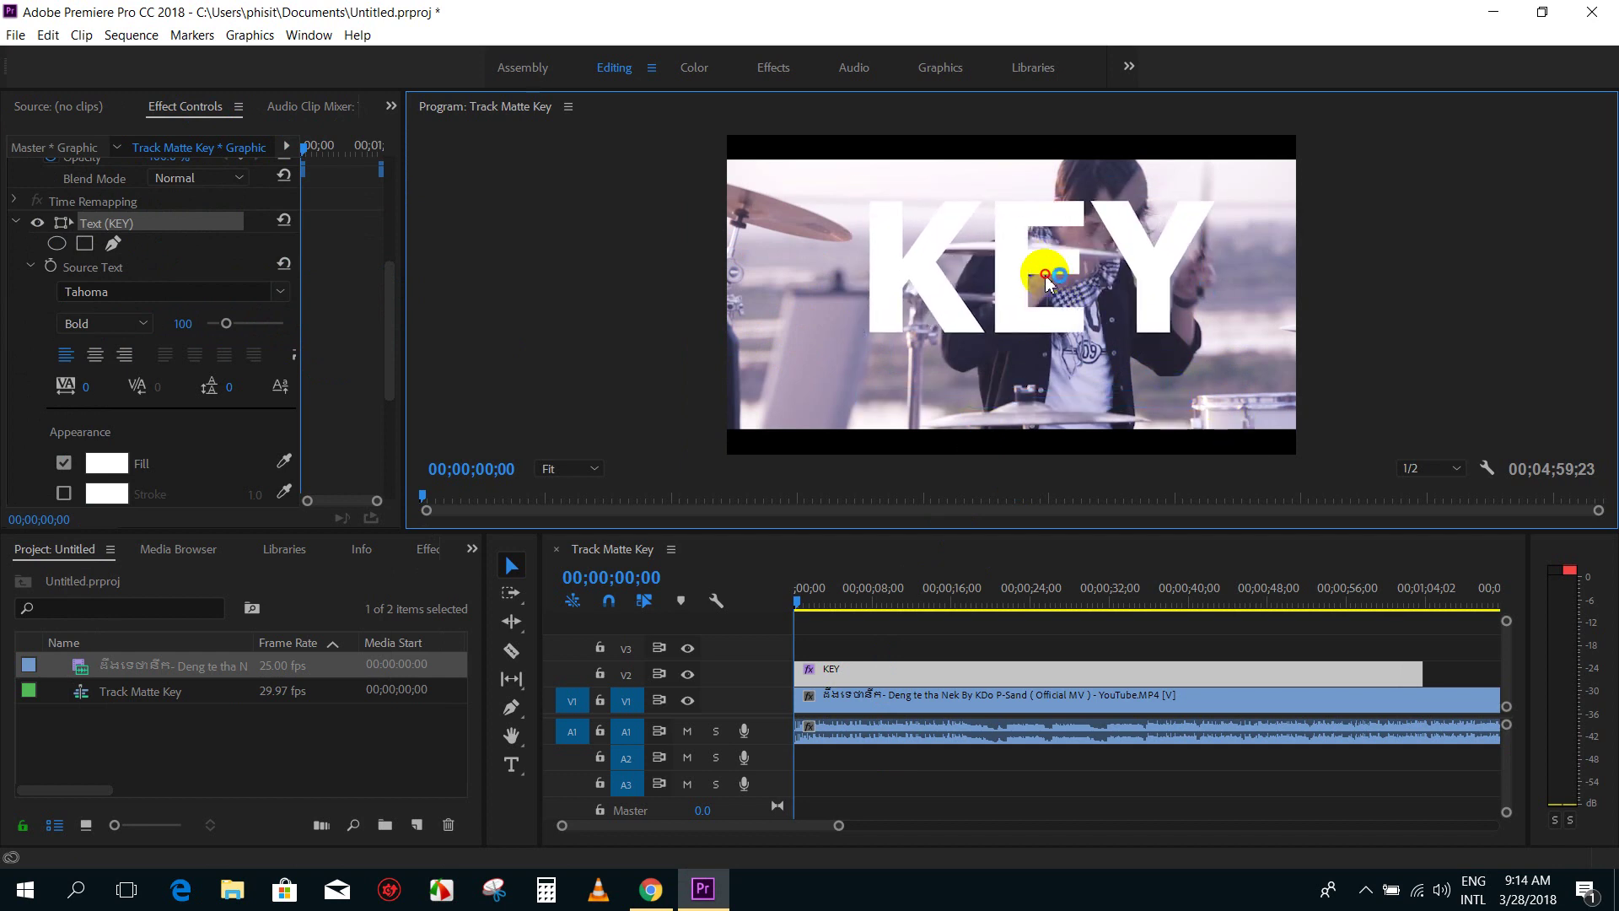
pyautogui.moveTo(1048, 261); pyautogui.dragTo(1044, 287)
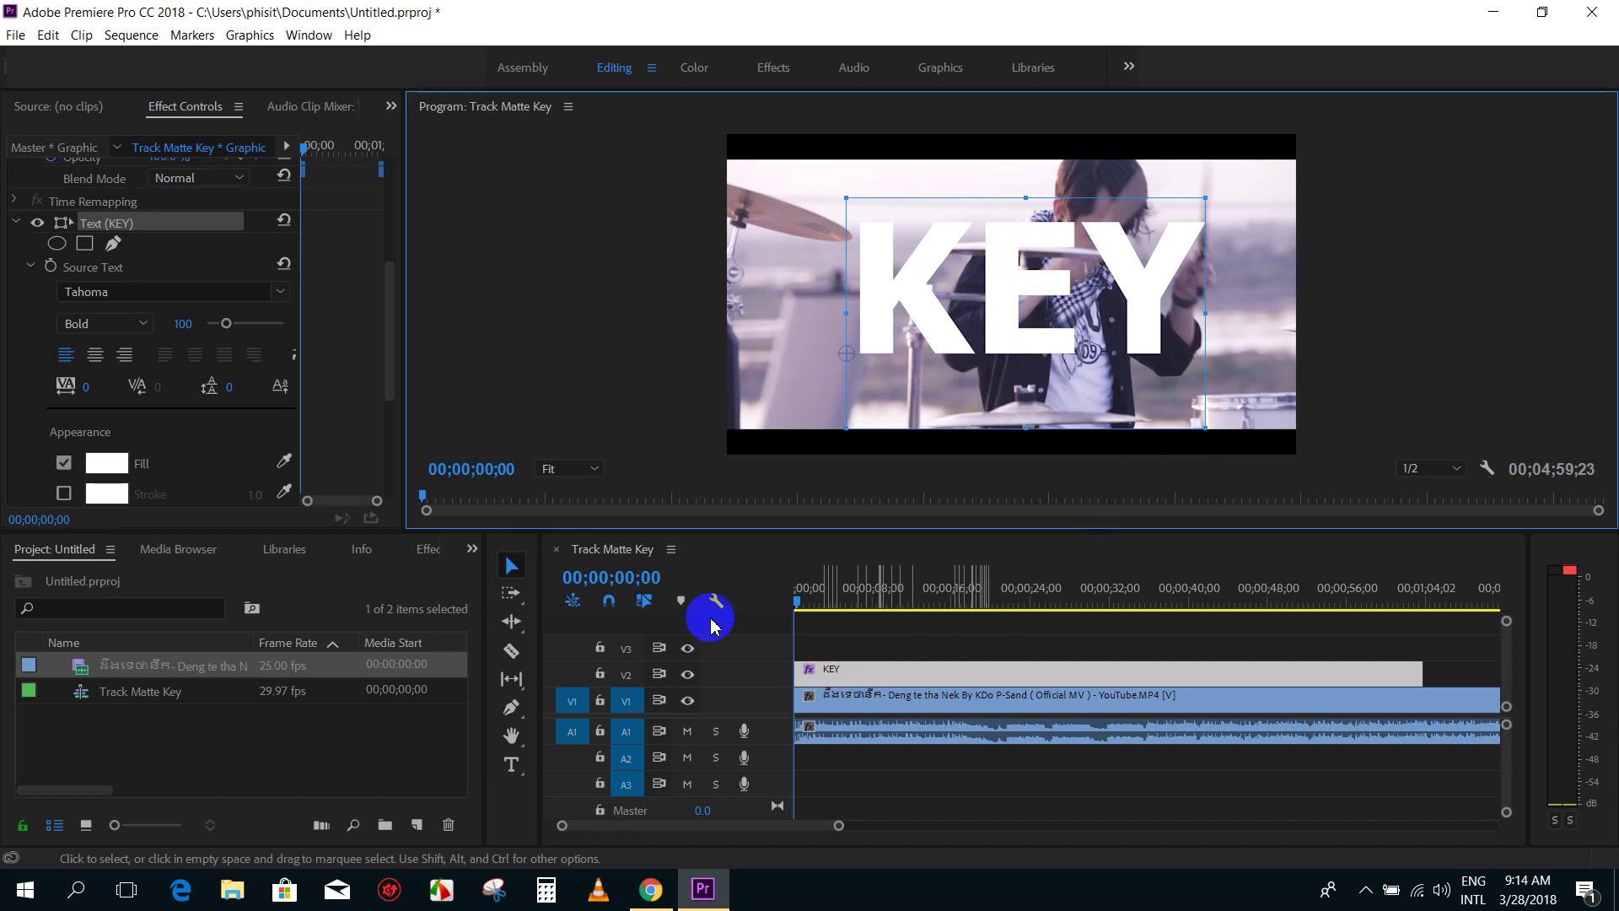
# Step: Search the Effects panel for 'track matte' and apply Track Matte Key to the music video clip
pyautogui.click(429, 559)
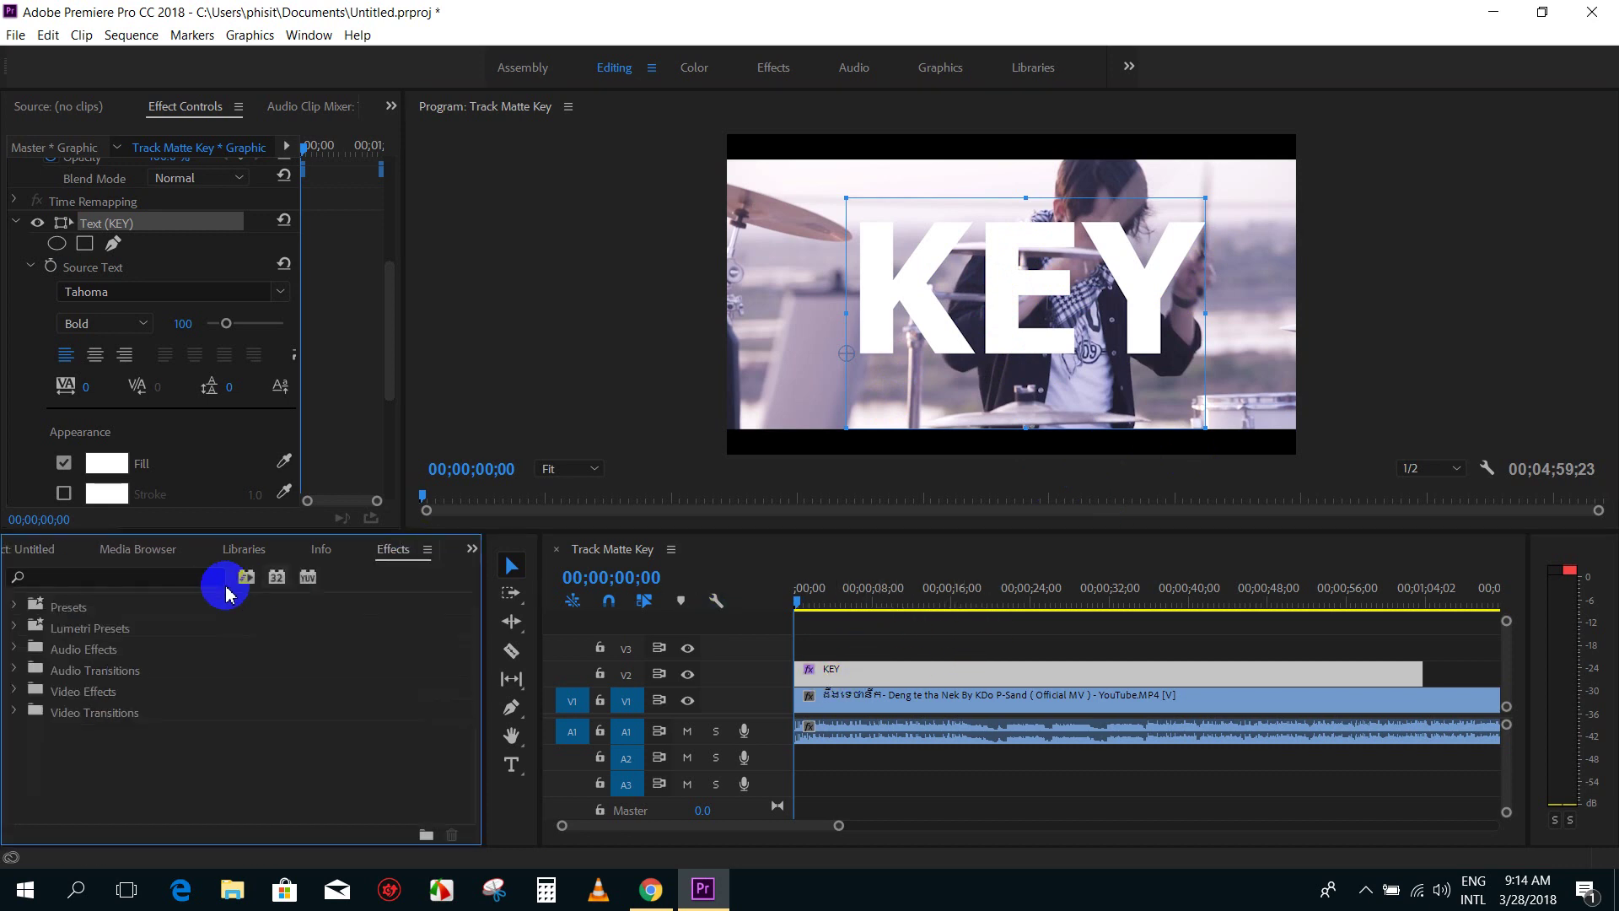
pyautogui.click(201, 577)
pyautogui.write('tack')
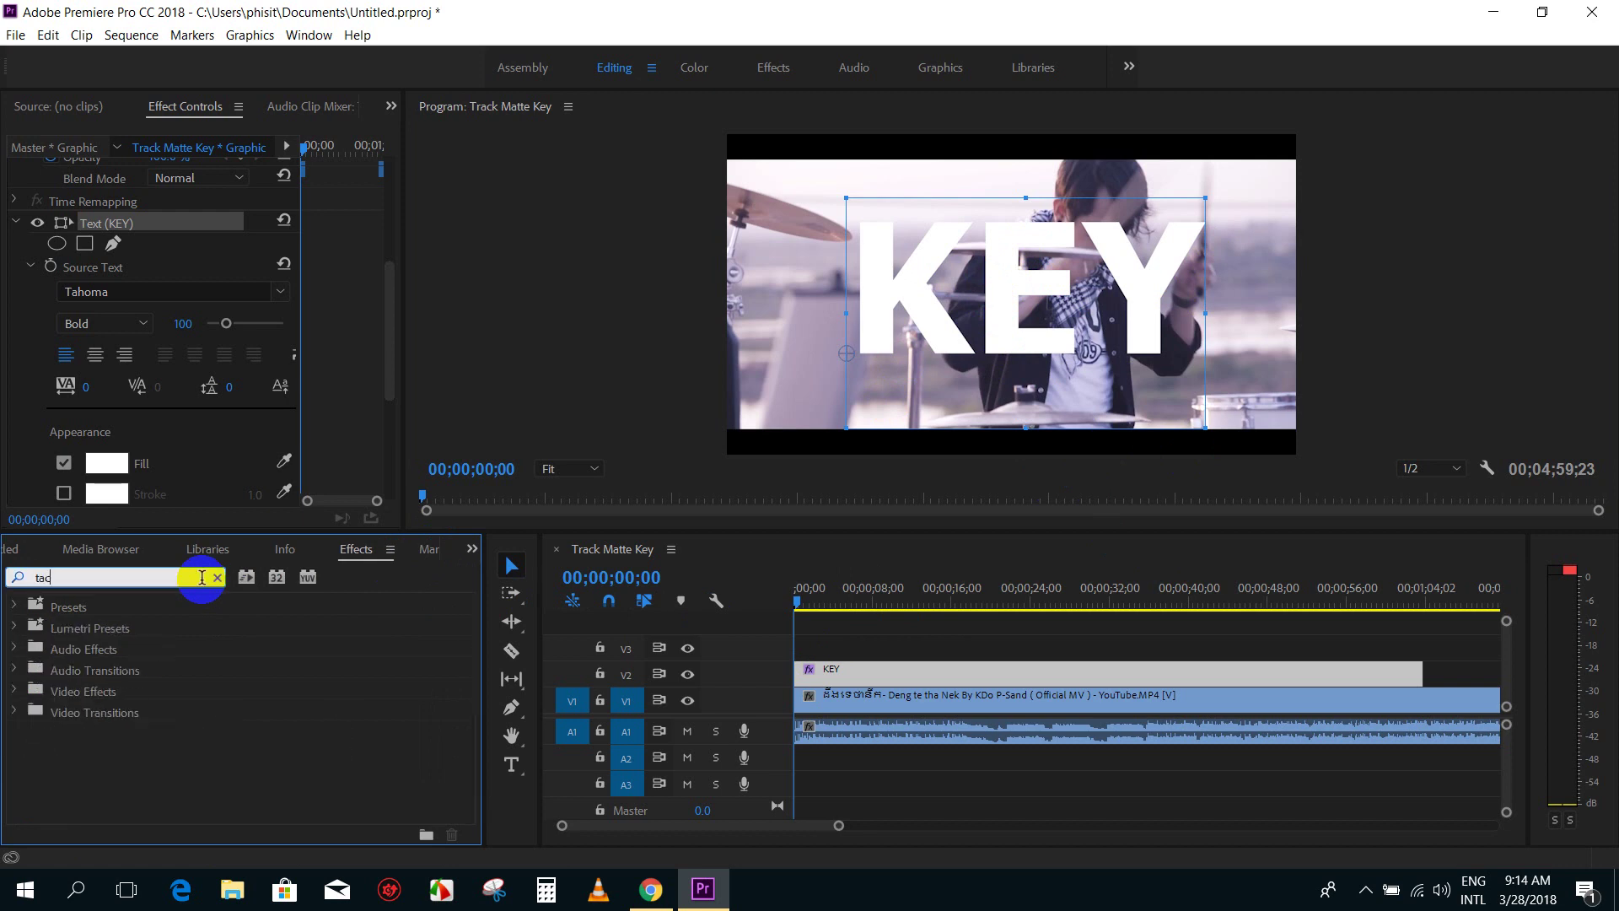
pyautogui.press('BackSpace')
pyautogui.press('BackSpace')
pyautogui.write('rack ma')
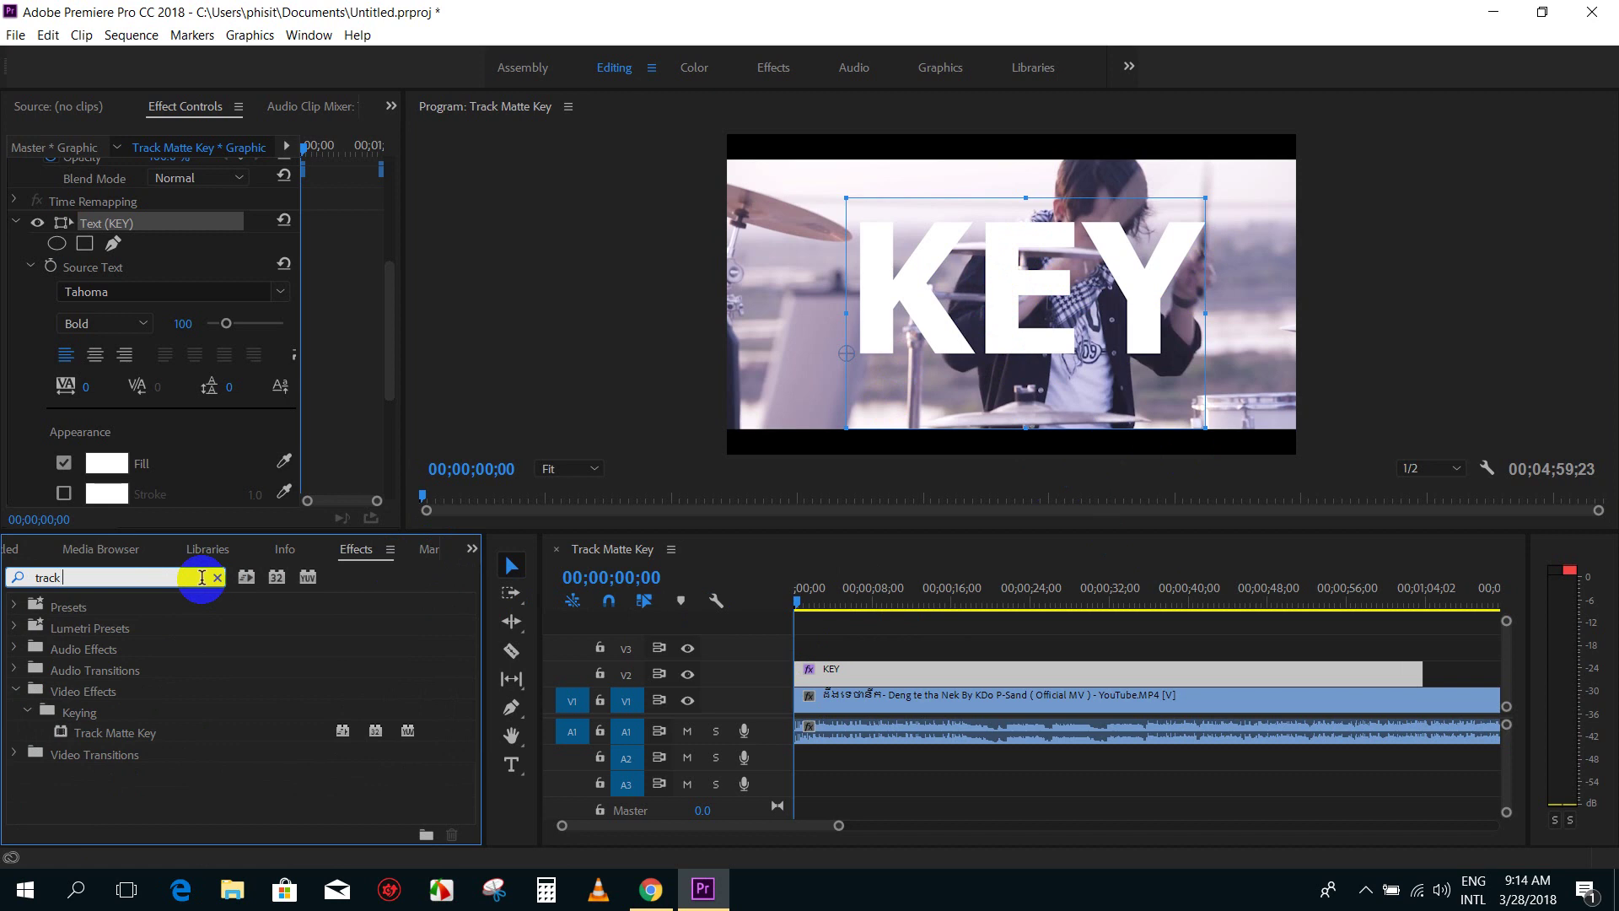
pyautogui.click(89, 734)
pyautogui.moveTo(65, 742); pyautogui.dragTo(845, 705)
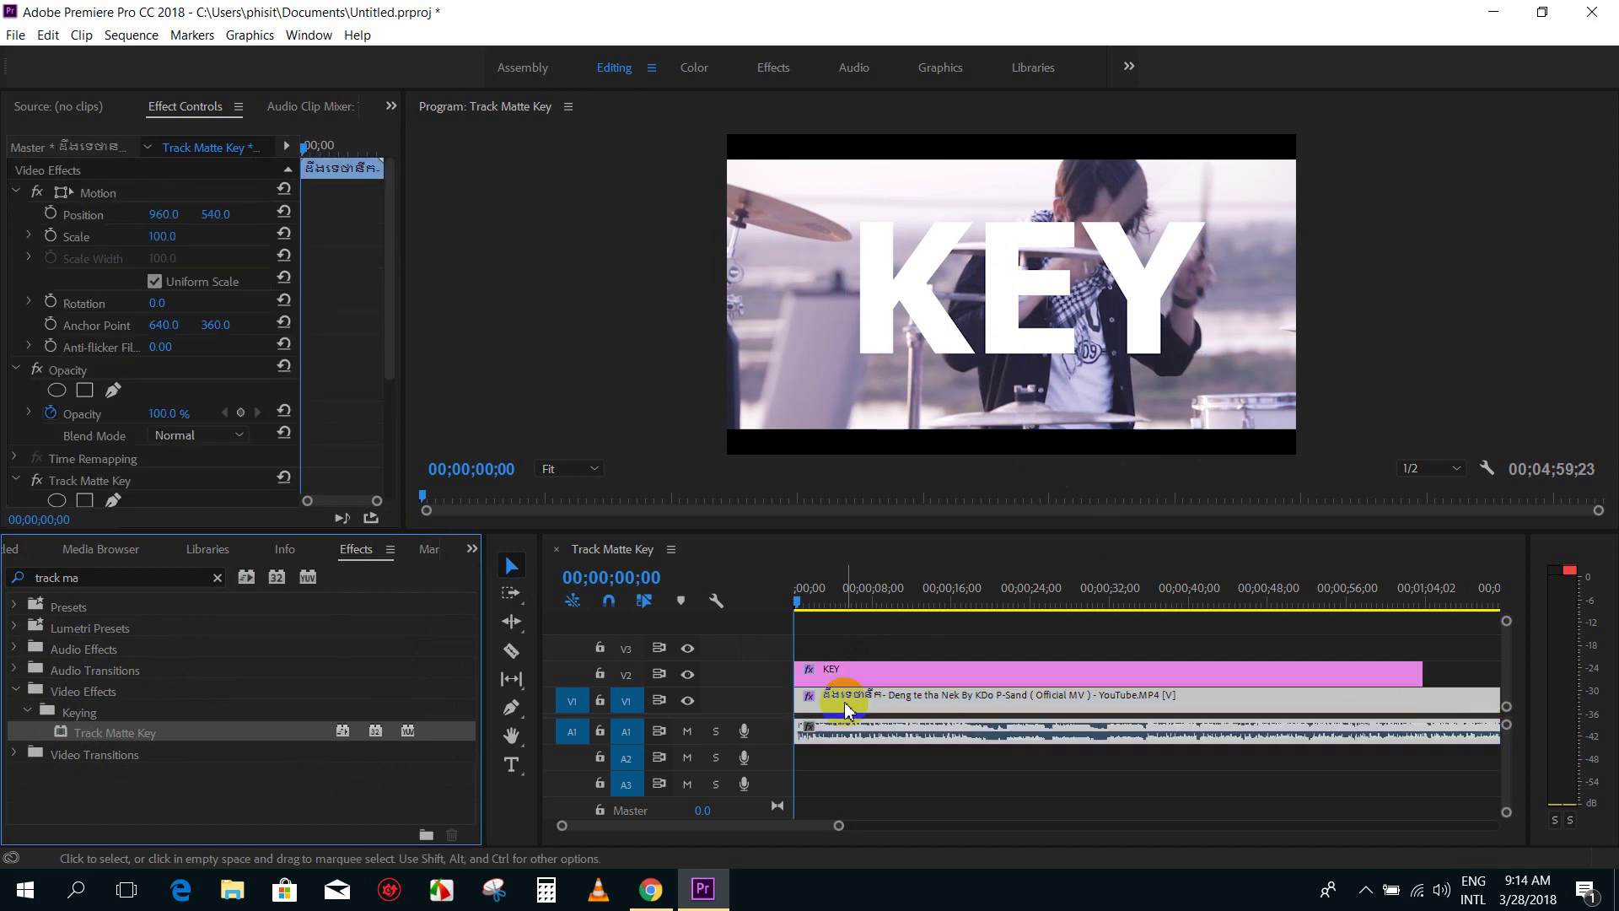
# Step: Set the Track Matte Key's Matte to Video 2 and return the playhead to the start
pyautogui.click(849, 705)
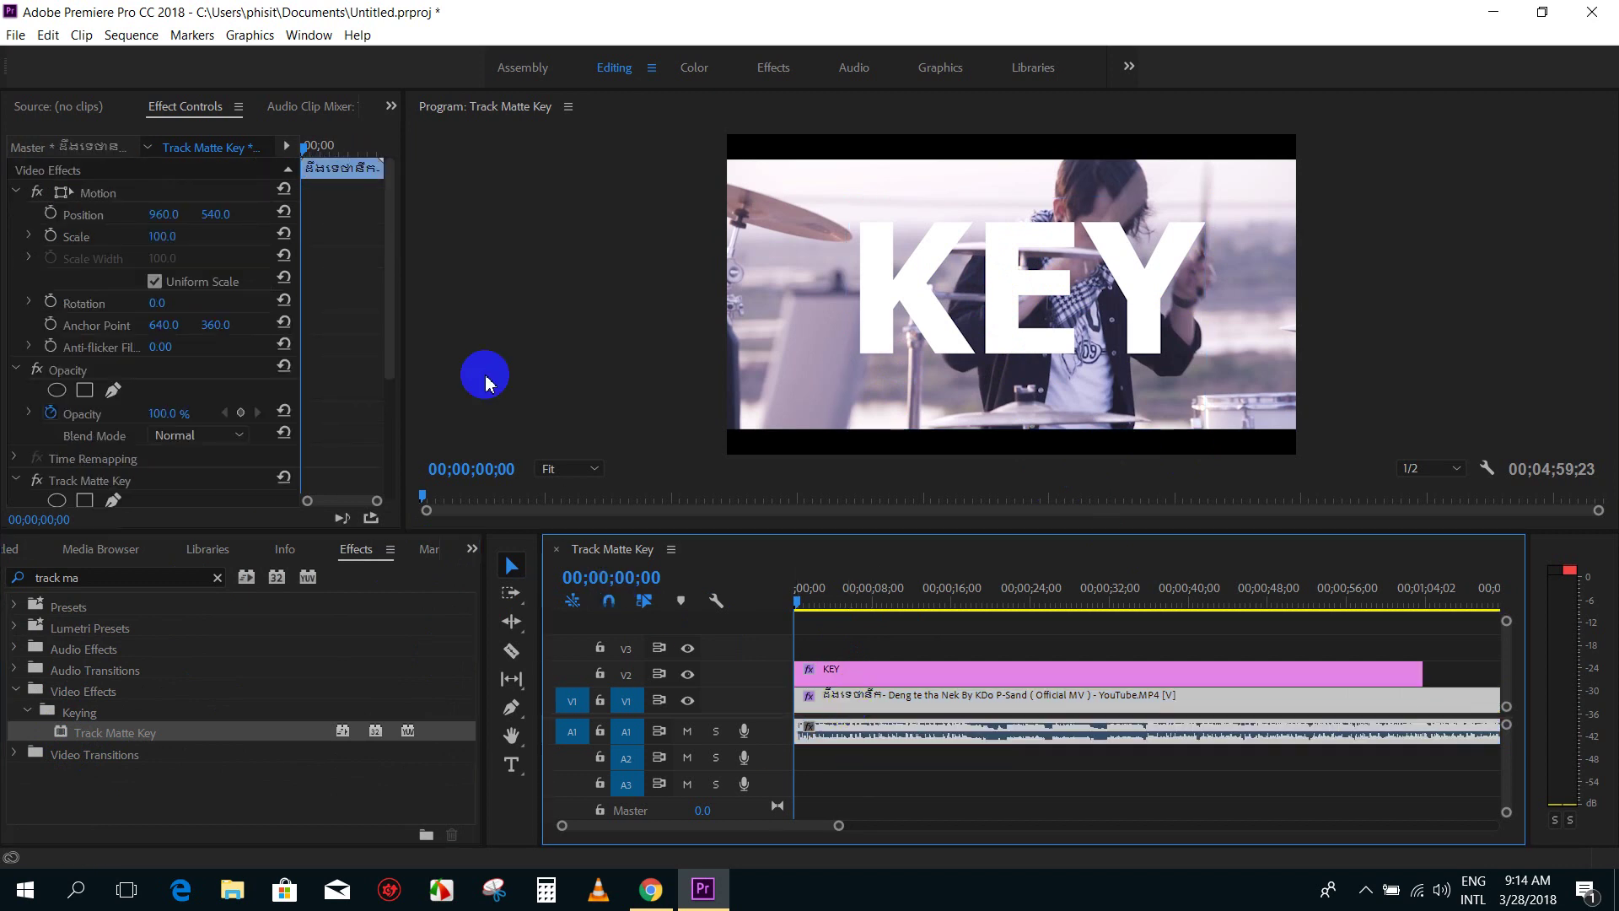
pyautogui.moveTo(387, 200); pyautogui.dragTo(390, 347)
pyautogui.click(85, 302)
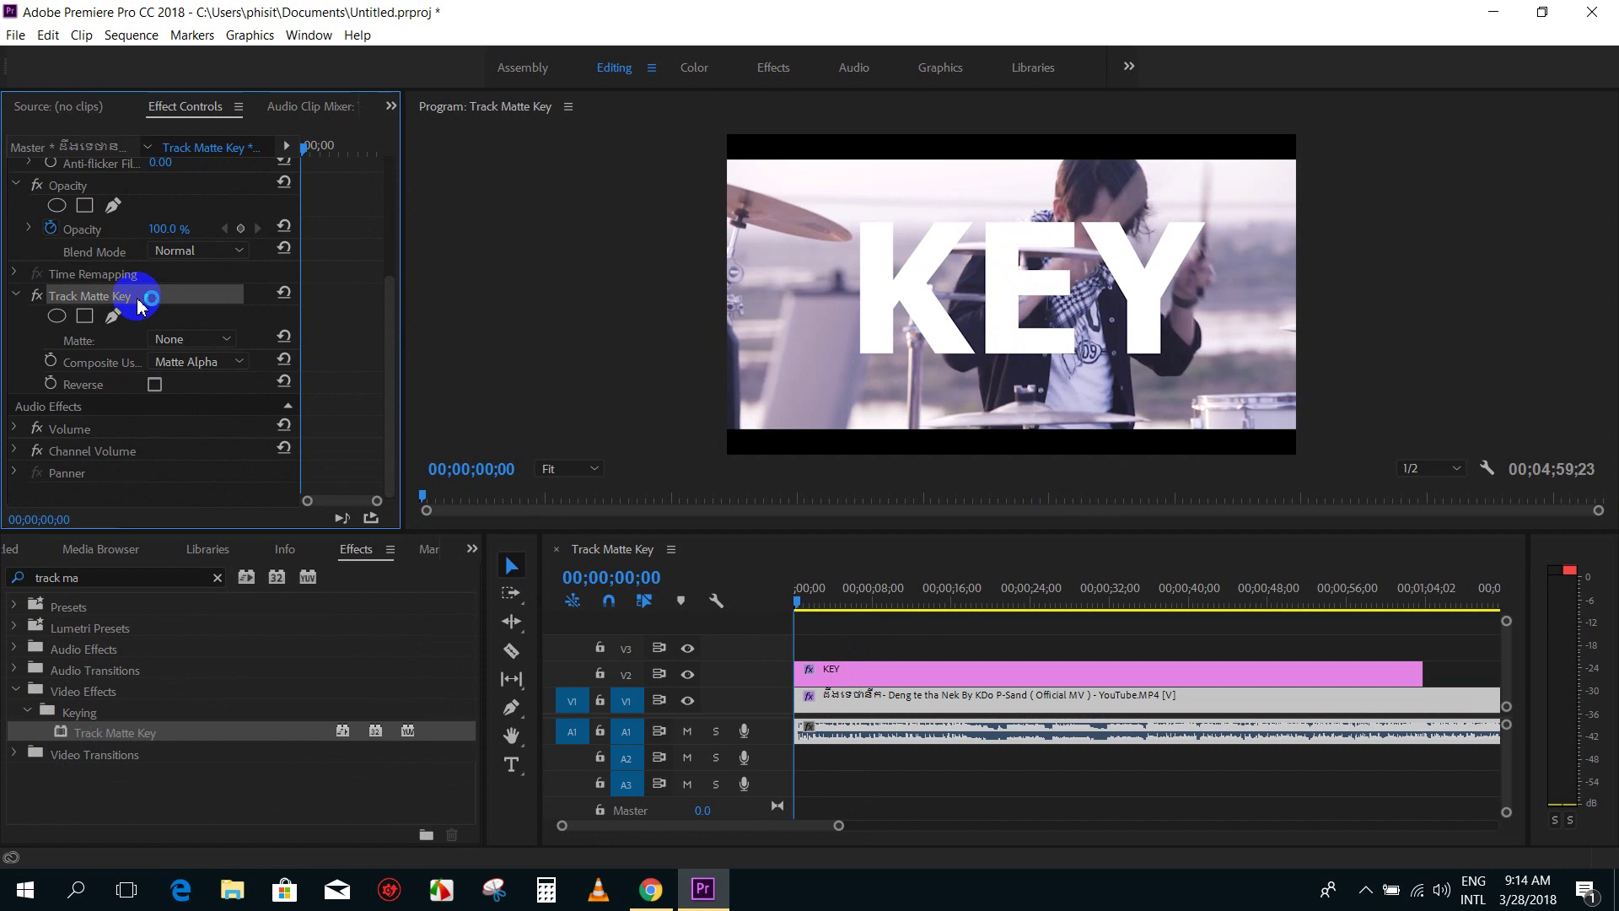
pyautogui.click(205, 341)
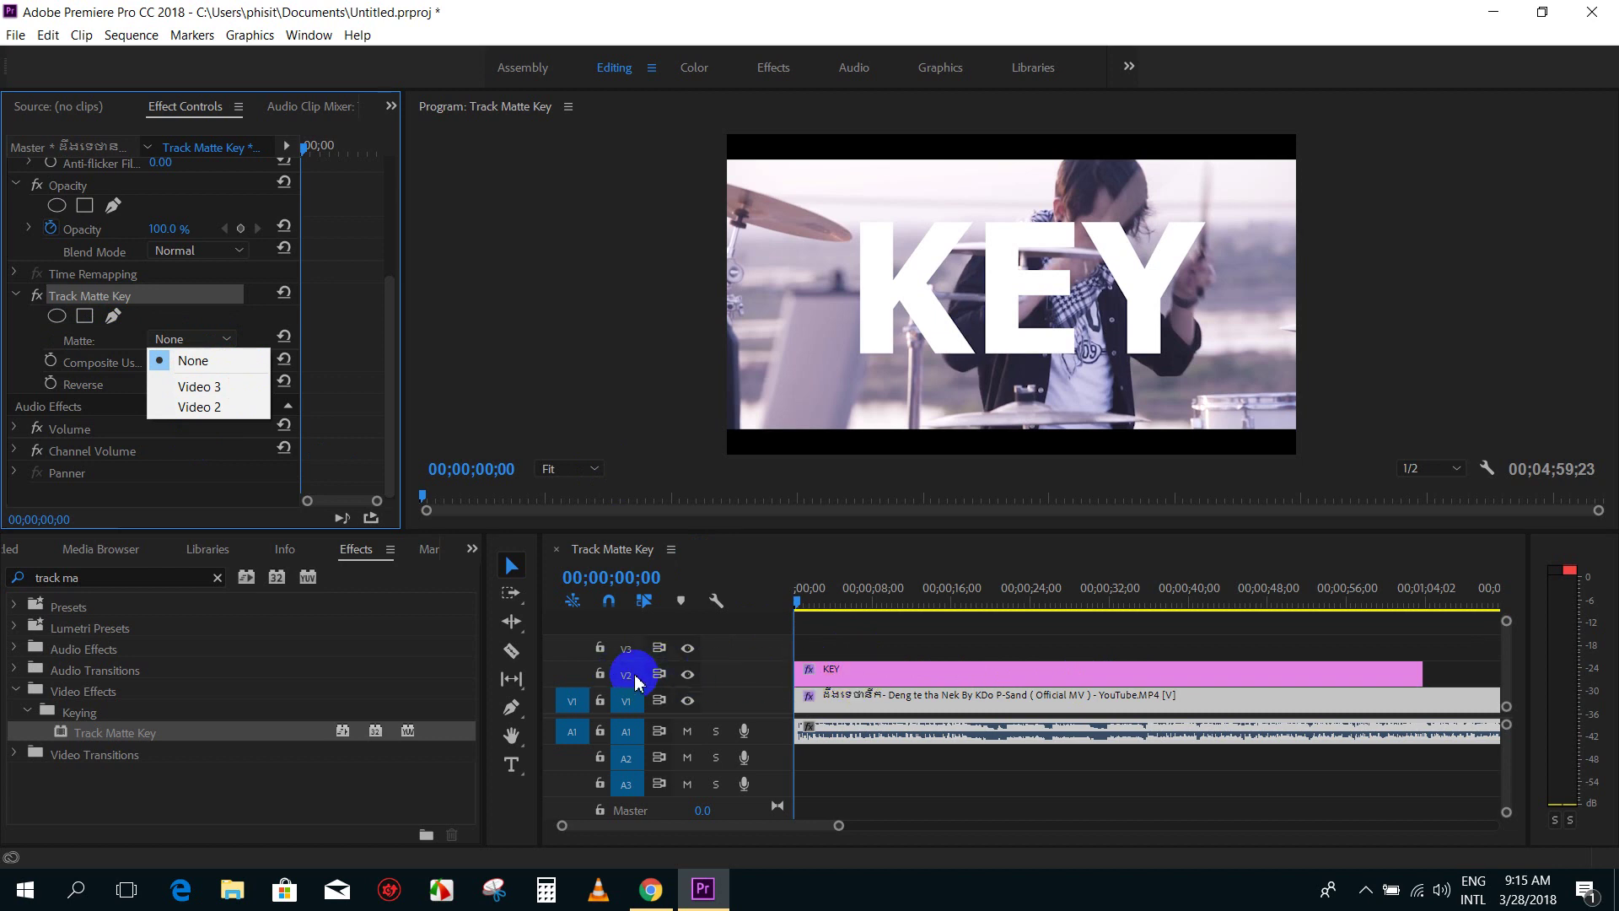
pyautogui.click(199, 413)
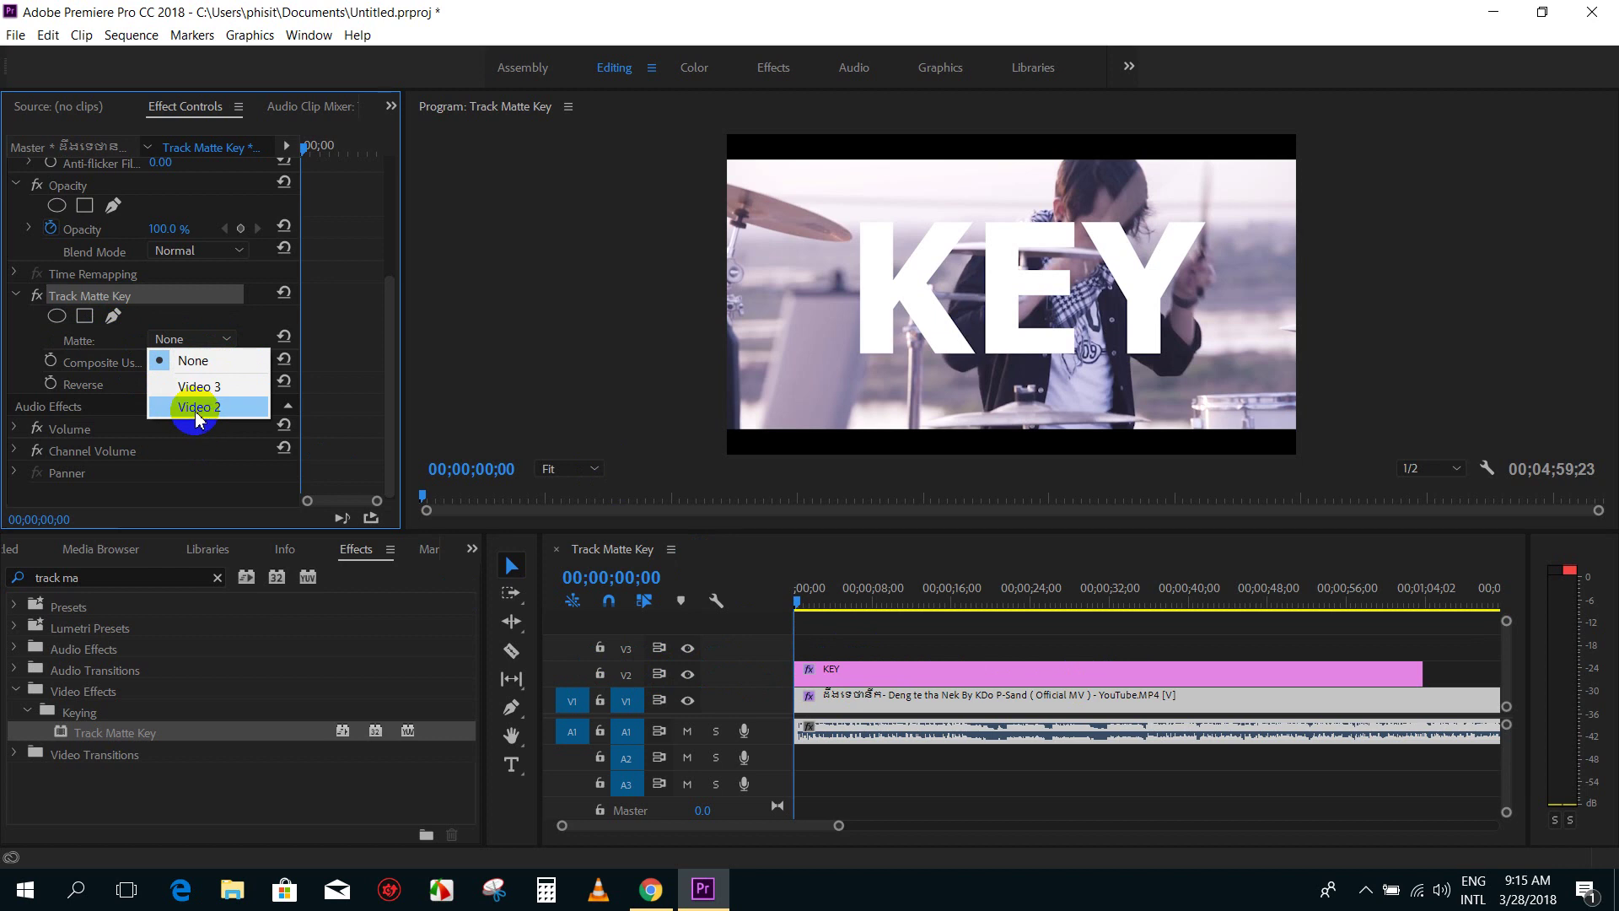
pyautogui.click(195, 410)
pyautogui.moveTo(807, 608); pyautogui.dragTo(768, 605)
pyautogui.press('space')
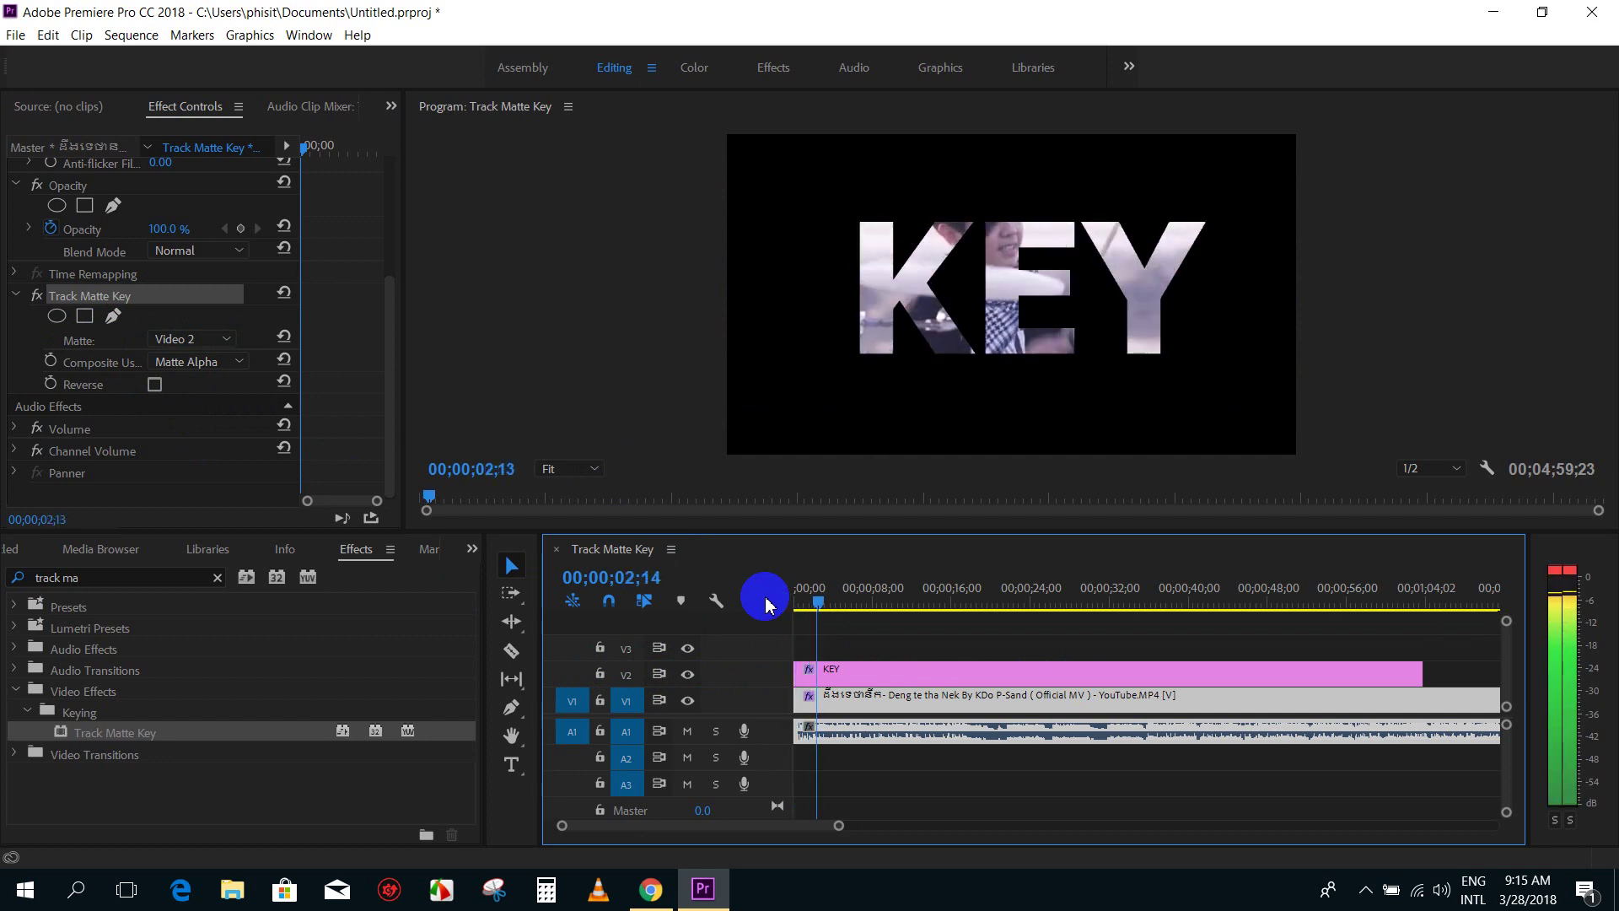
pyautogui.press('=')
pyautogui.press('space')
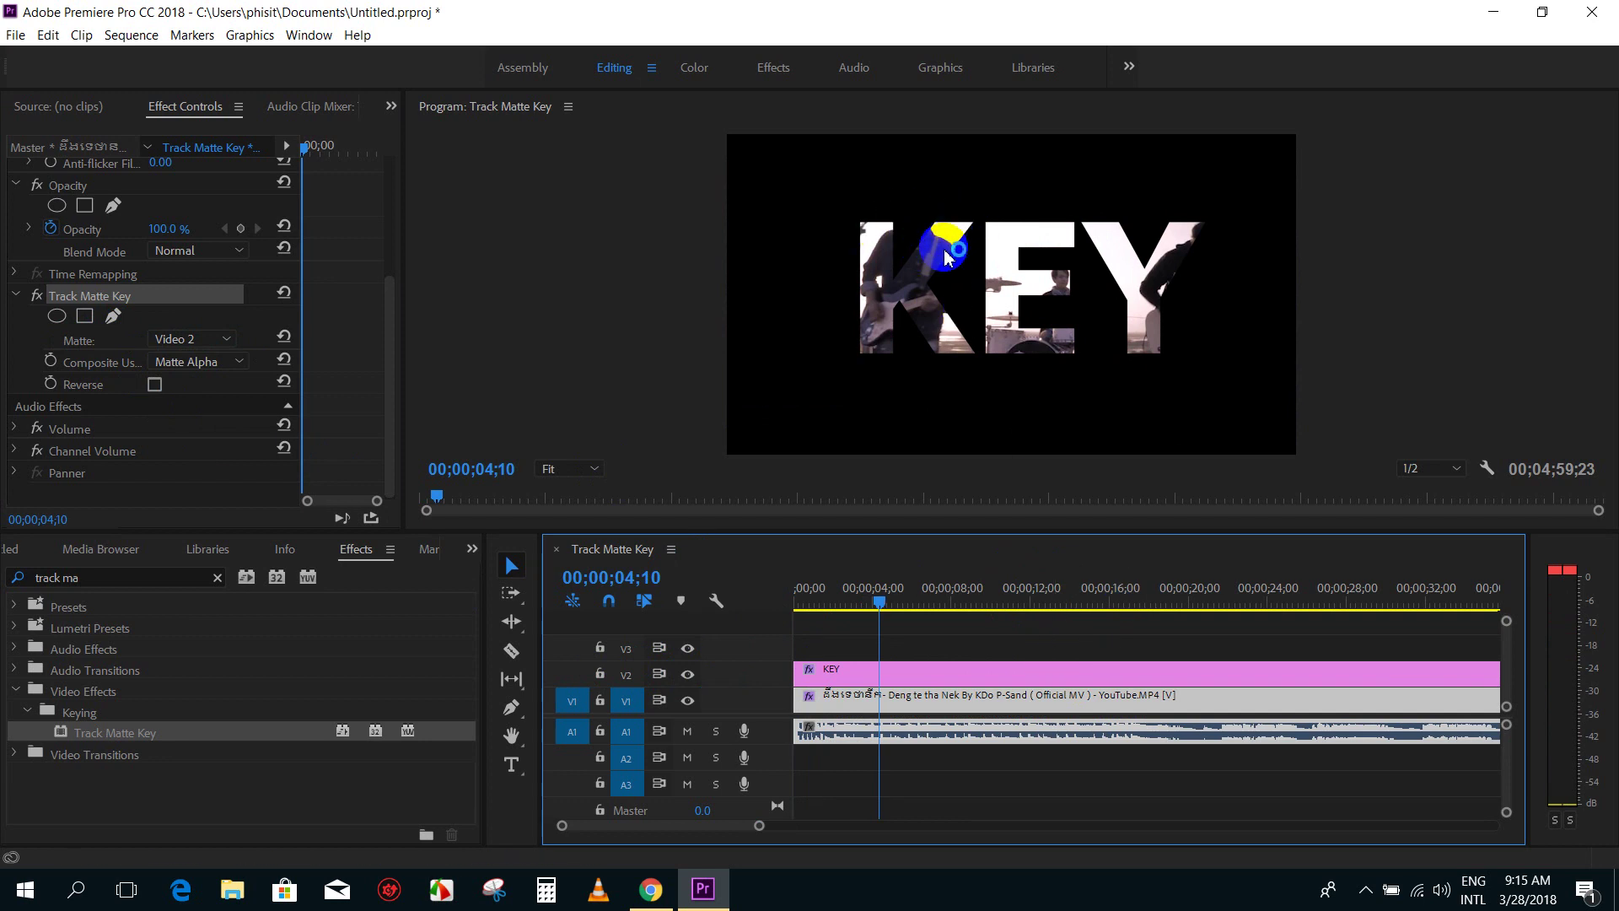
pyautogui.moveTo(910, 605)
pyautogui.mouseDown()
pyautogui.moveTo(942, 607)
pyautogui.moveTo(796, 606)
pyautogui.mouseUp()
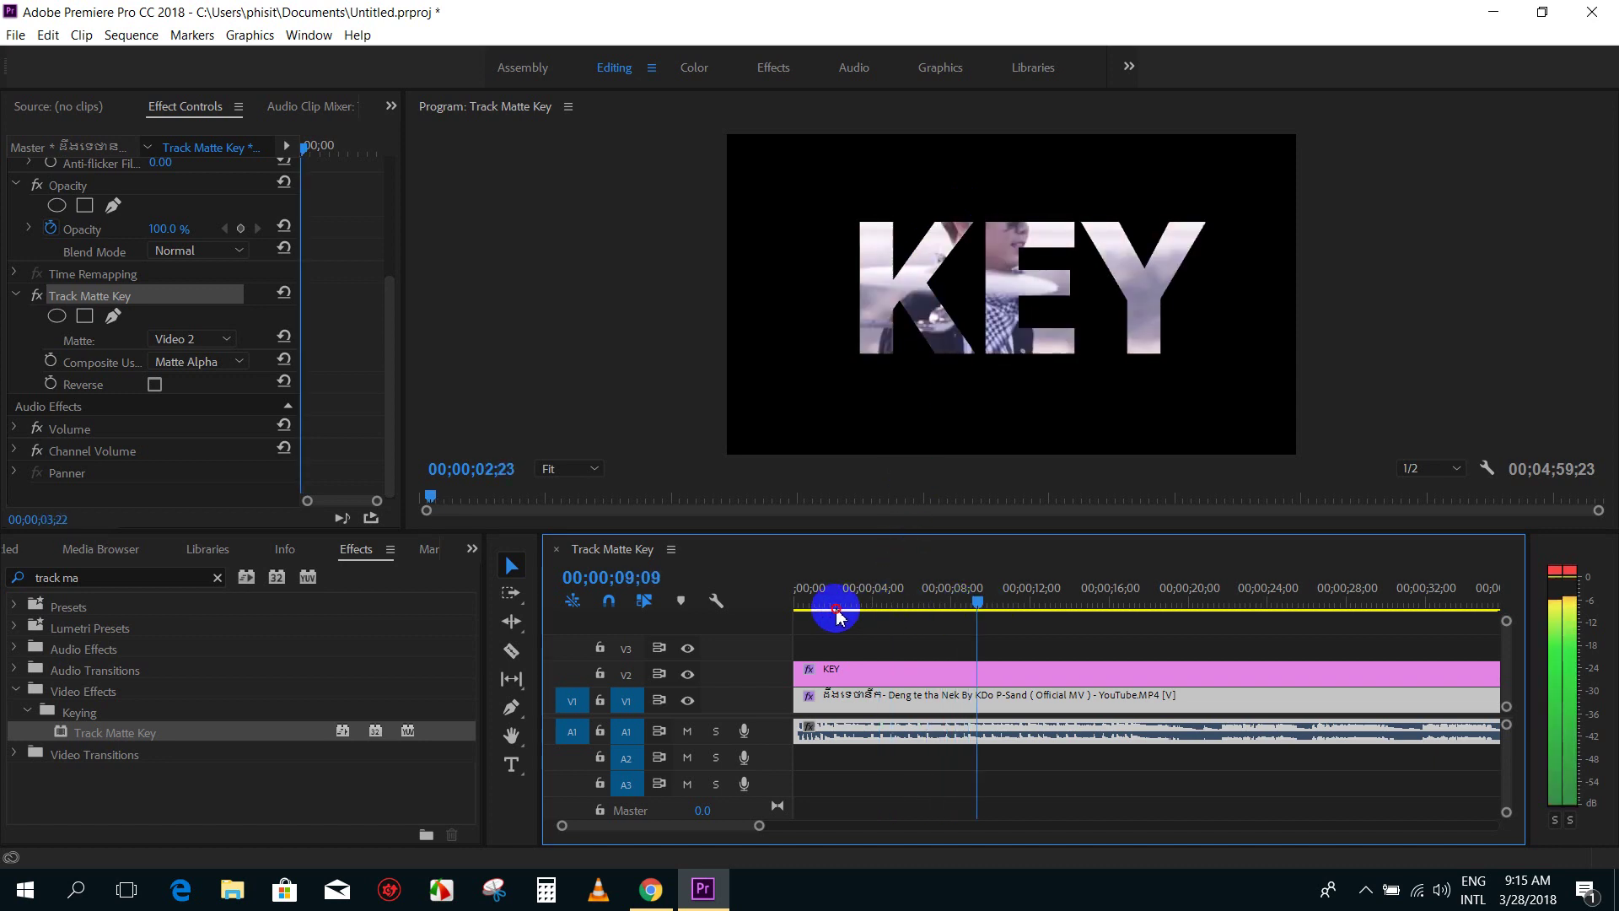
pyautogui.click(826, 672)
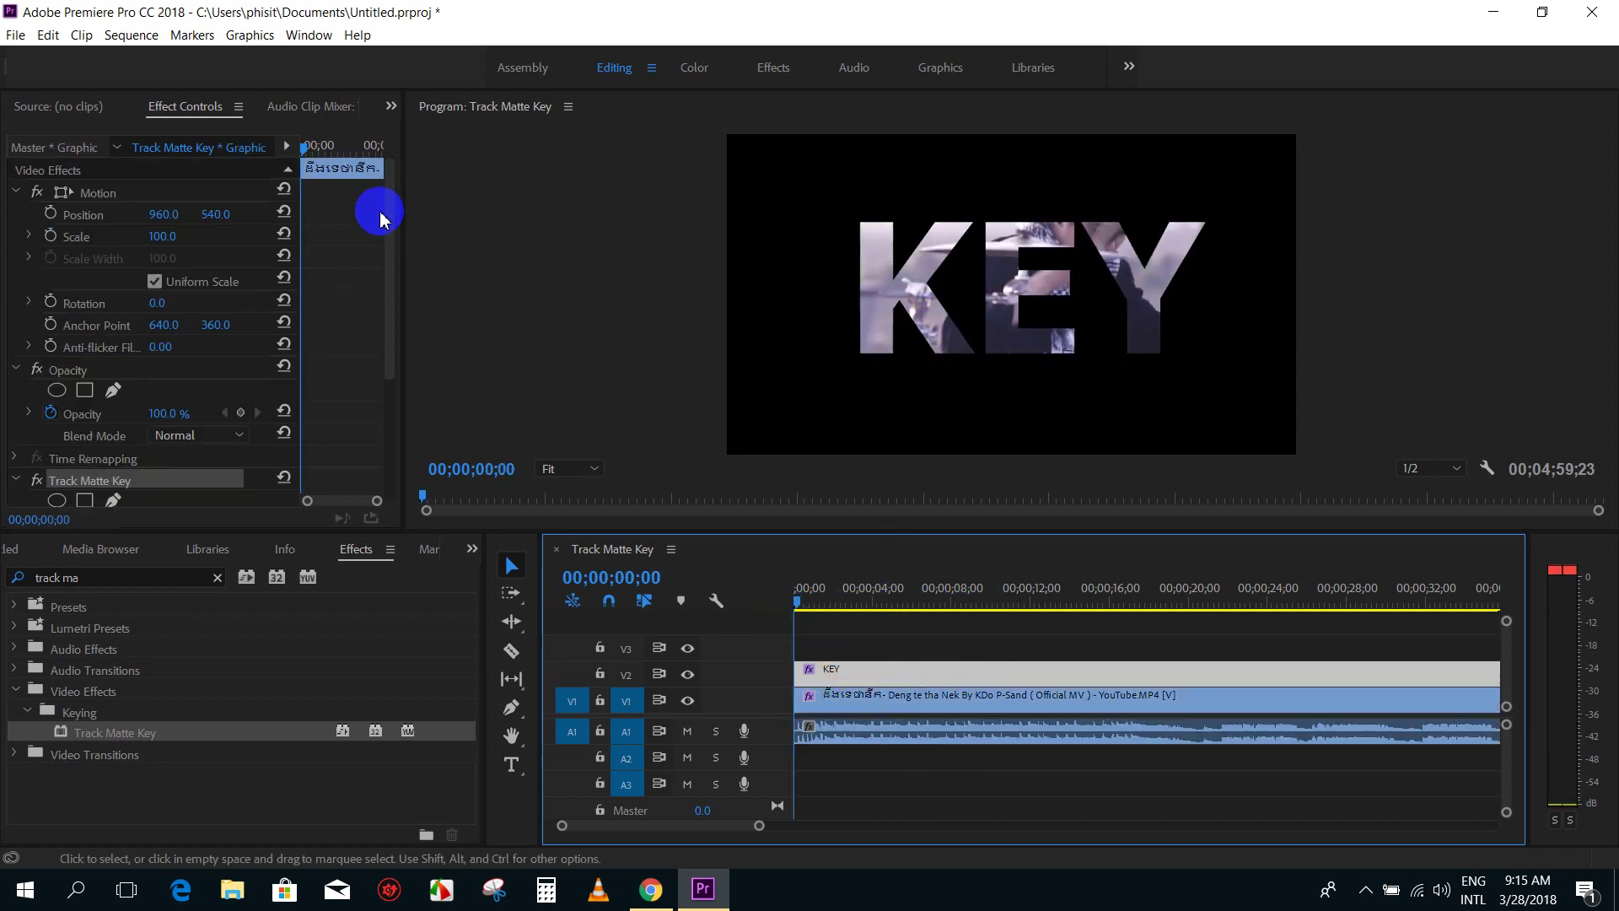
# Step: Scale the KEY title to 113 with rotation reset to 0, and set a starting Scale keyframe
pyautogui.moveTo(405, 210); pyautogui.dragTo(428, 211)
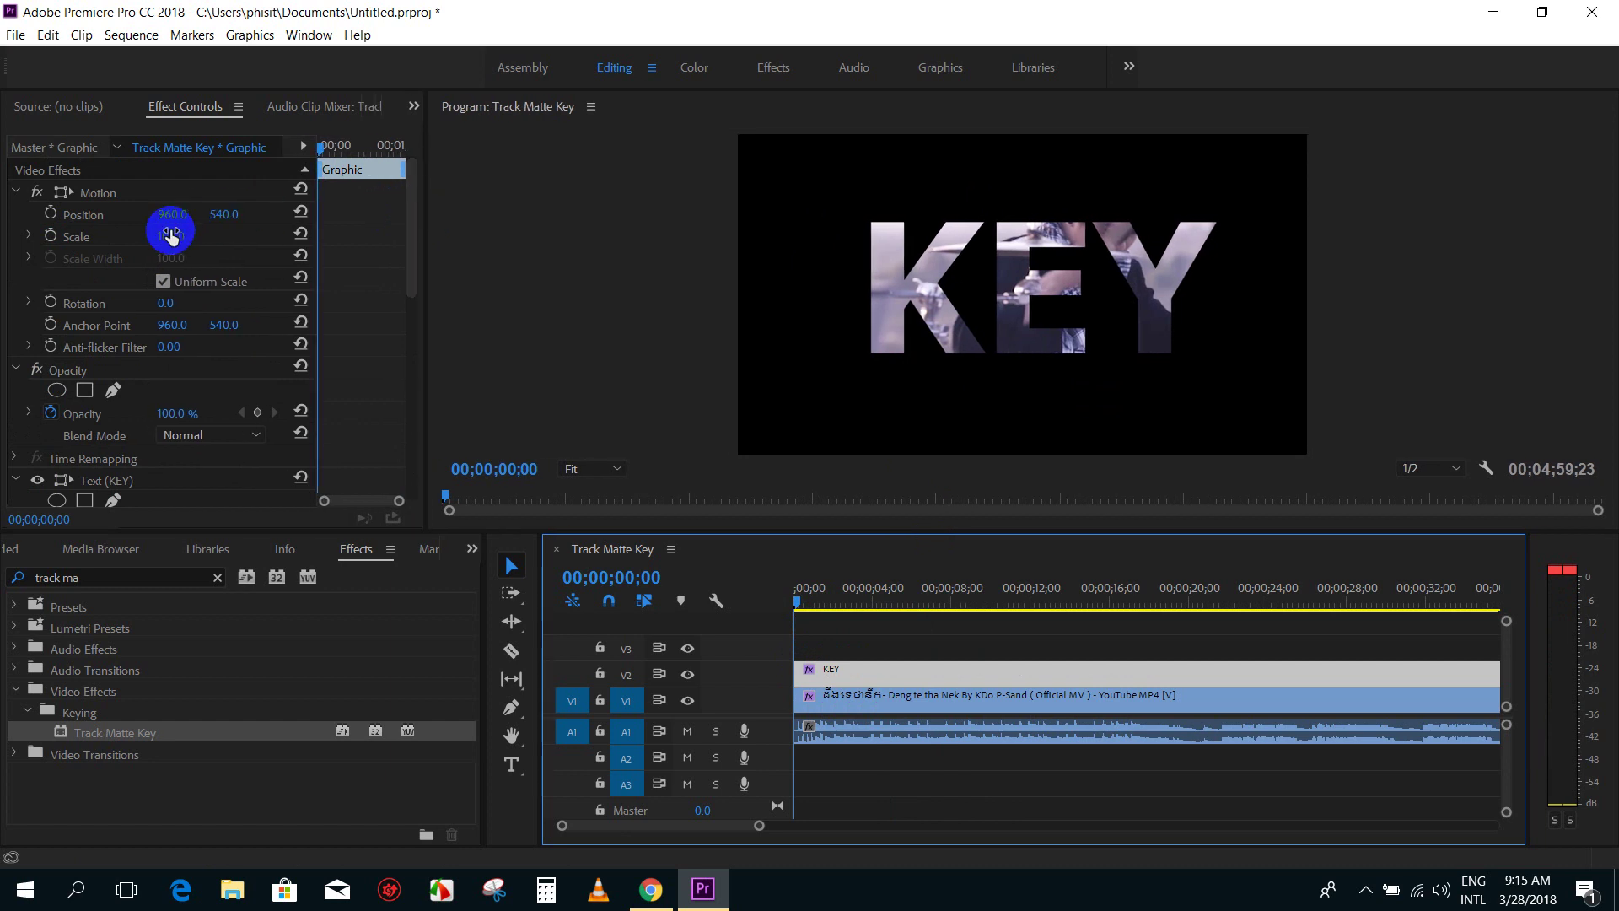
pyautogui.moveTo(172, 235)
pyautogui.mouseDown()
pyautogui.moveTo(192, 295)
pyautogui.moveTo(147, 281)
pyautogui.mouseUp()
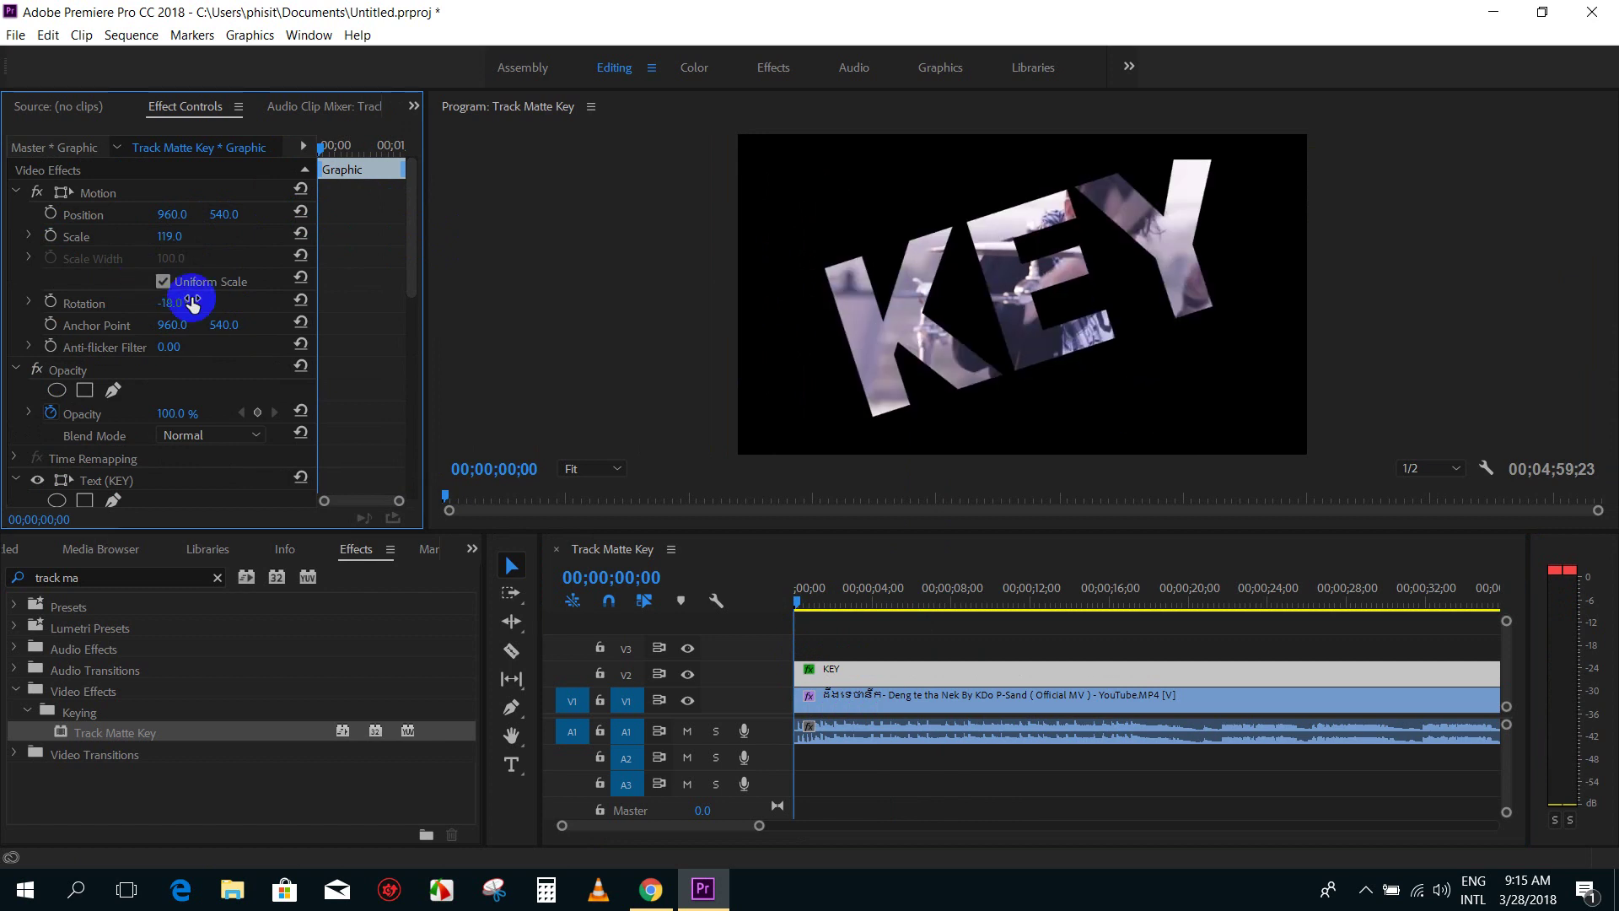
pyautogui.hotkey('ctrl', 'z')
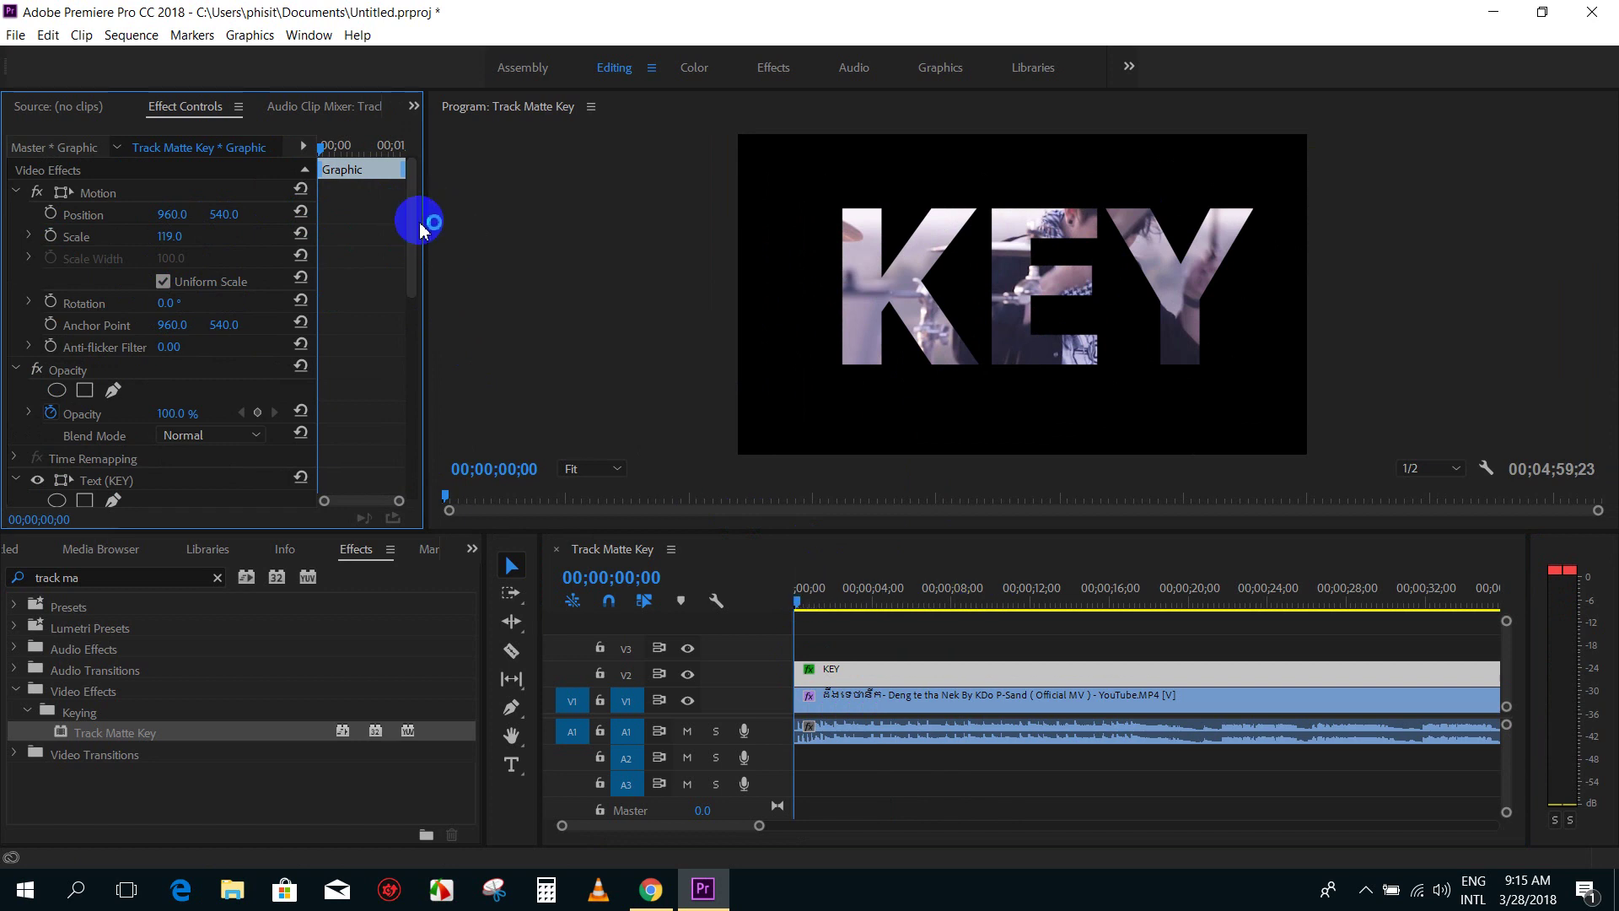
pyautogui.moveTo(423, 224); pyautogui.dragTo(444, 223)
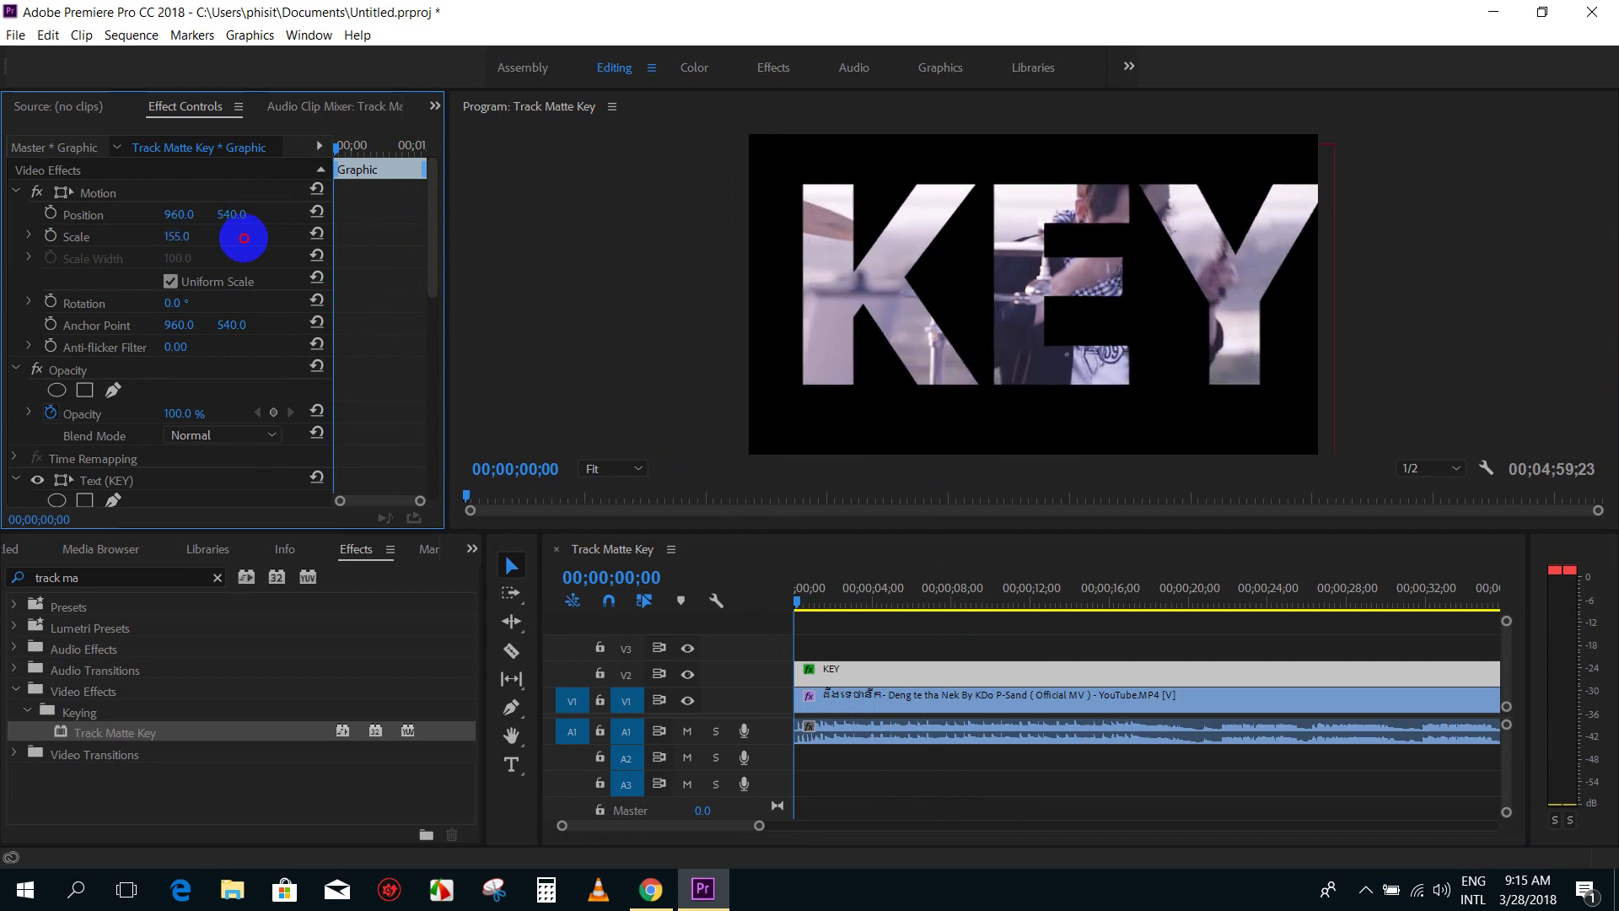
pyautogui.moveTo(199, 237)
pyautogui.mouseDown()
pyautogui.moveTo(1261, 269)
pyautogui.moveTo(256, 242)
pyautogui.mouseUp()
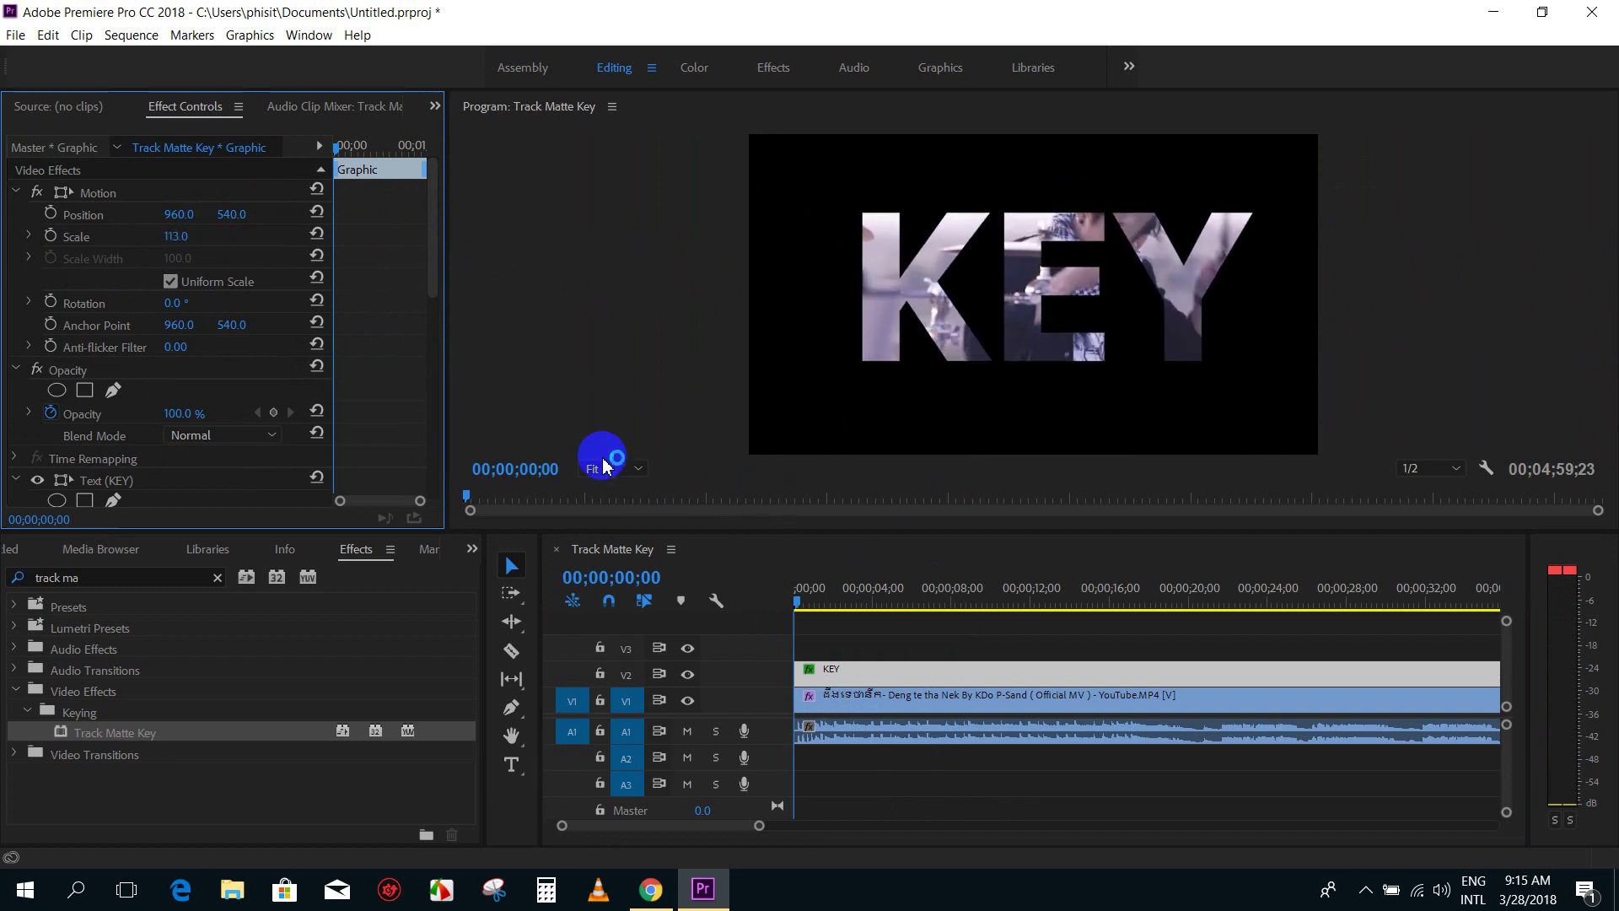
pyautogui.click(52, 237)
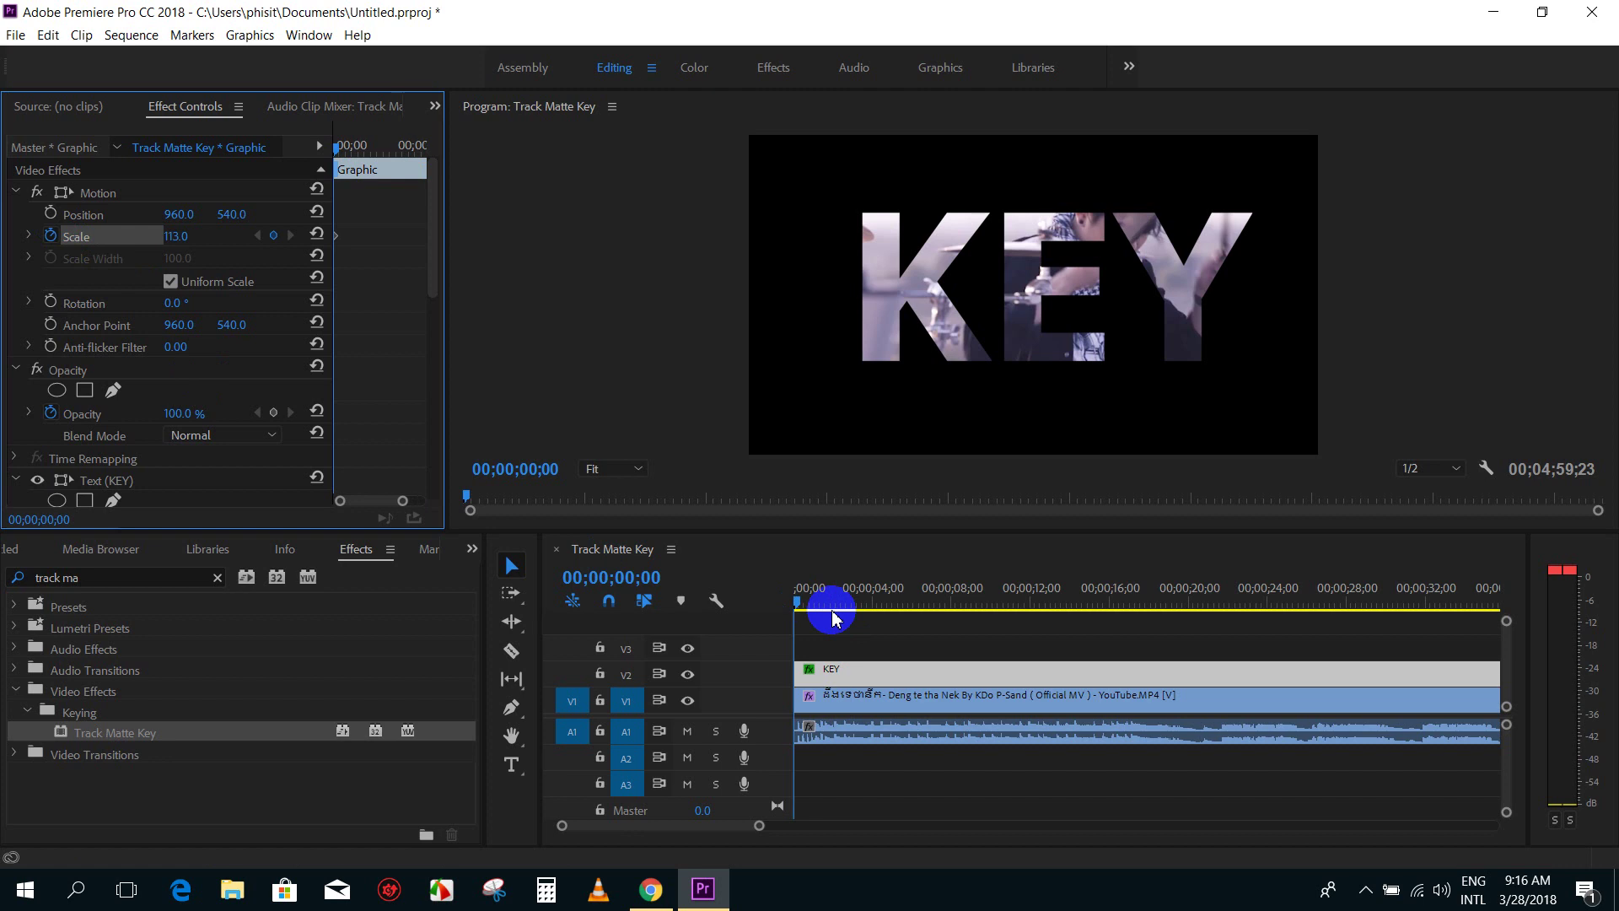
# Step: Trial enlarging the KEY text far past the frame and play back the result
pyautogui.press('space')
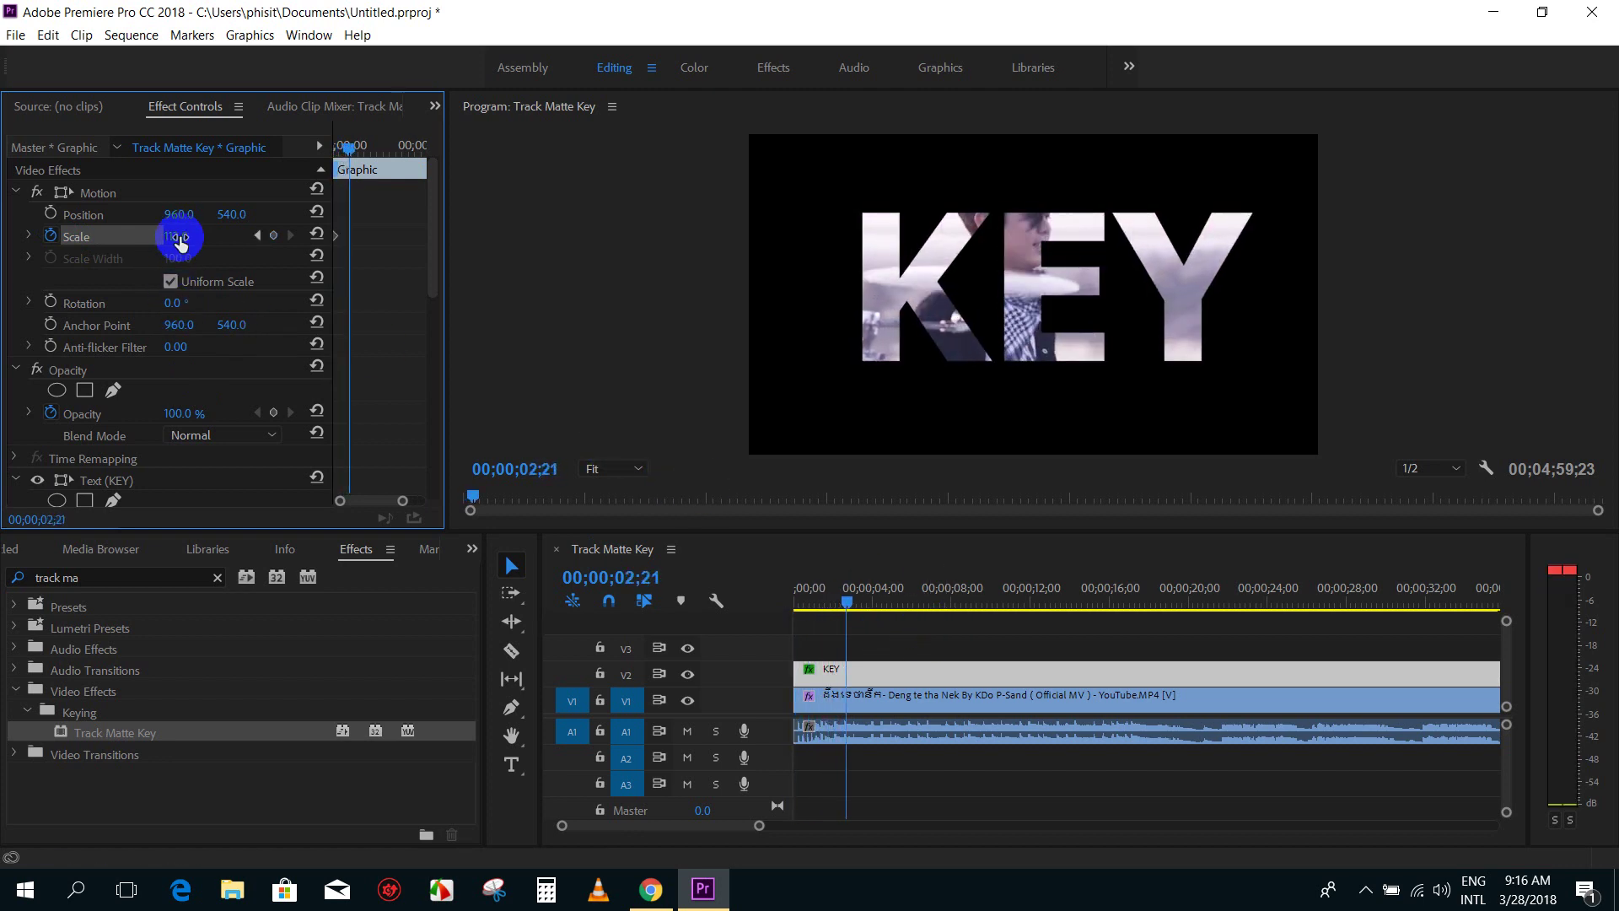
pyautogui.moveTo(194, 233); pyautogui.dragTo(722, 234)
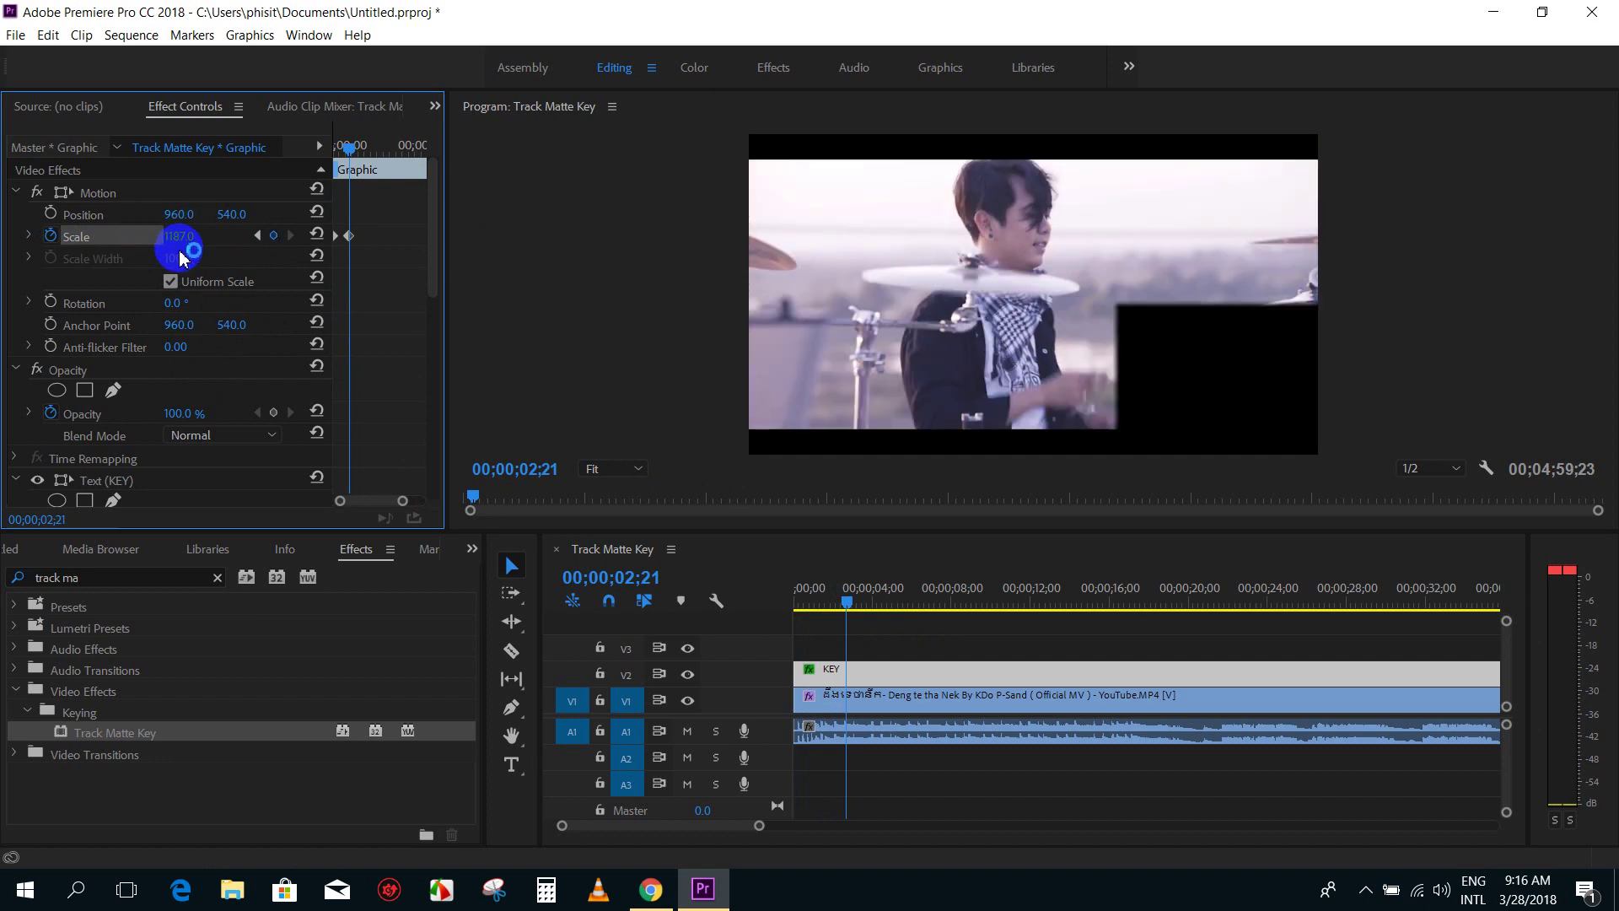
pyautogui.moveTo(646, 283)
pyautogui.mouseDown()
pyautogui.moveTo(843, 609)
pyautogui.moveTo(796, 603)
pyautogui.mouseUp()
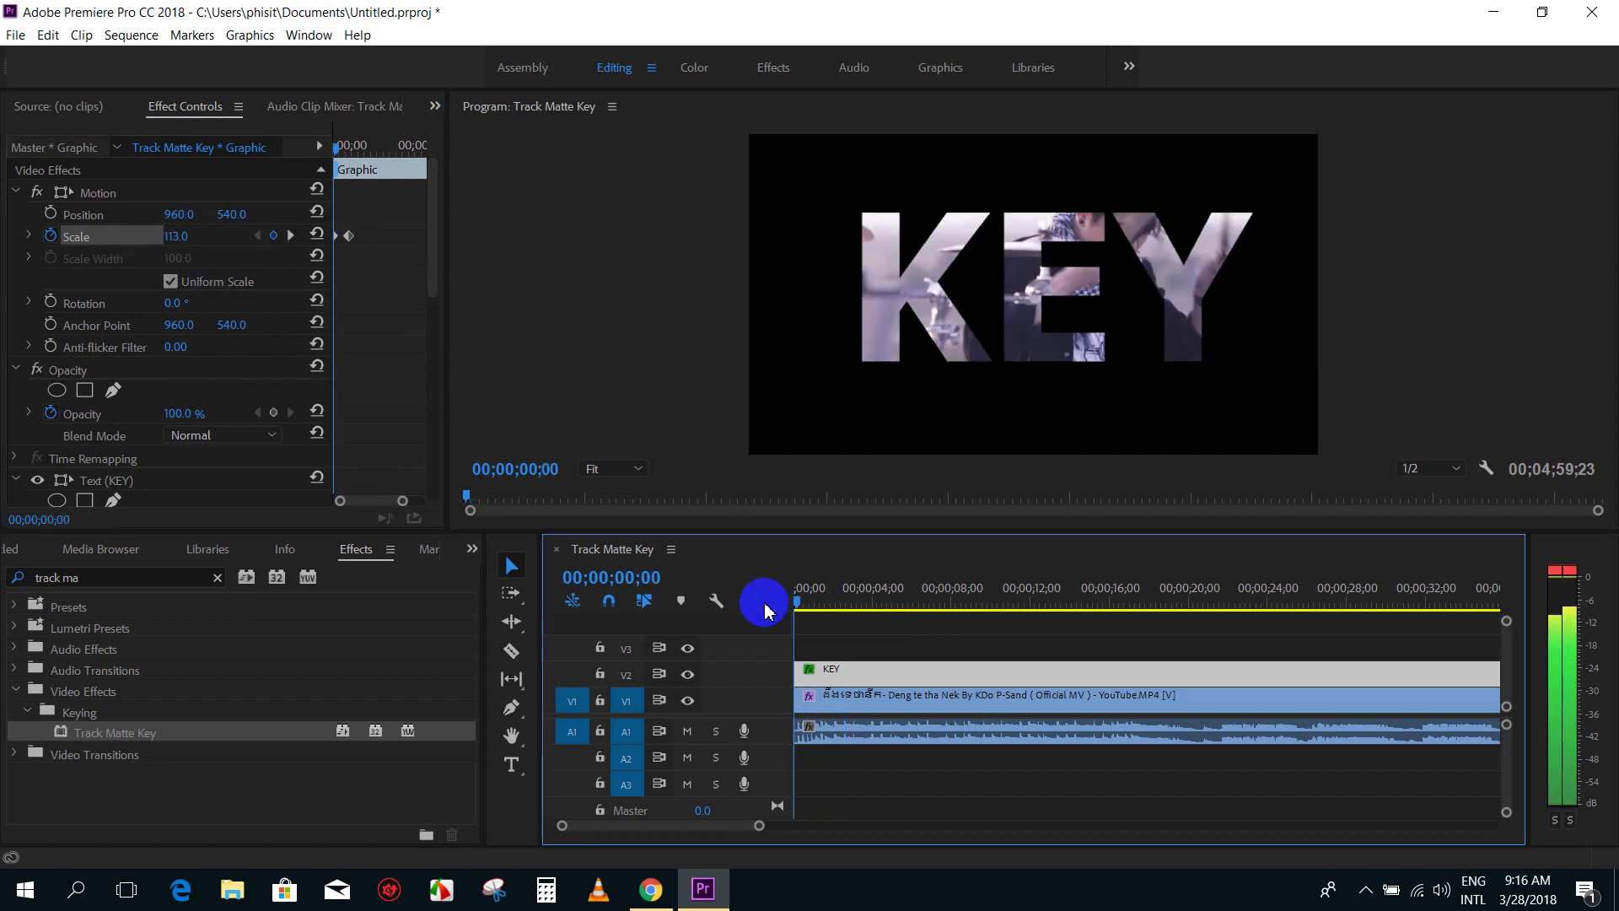
pyautogui.press('space')
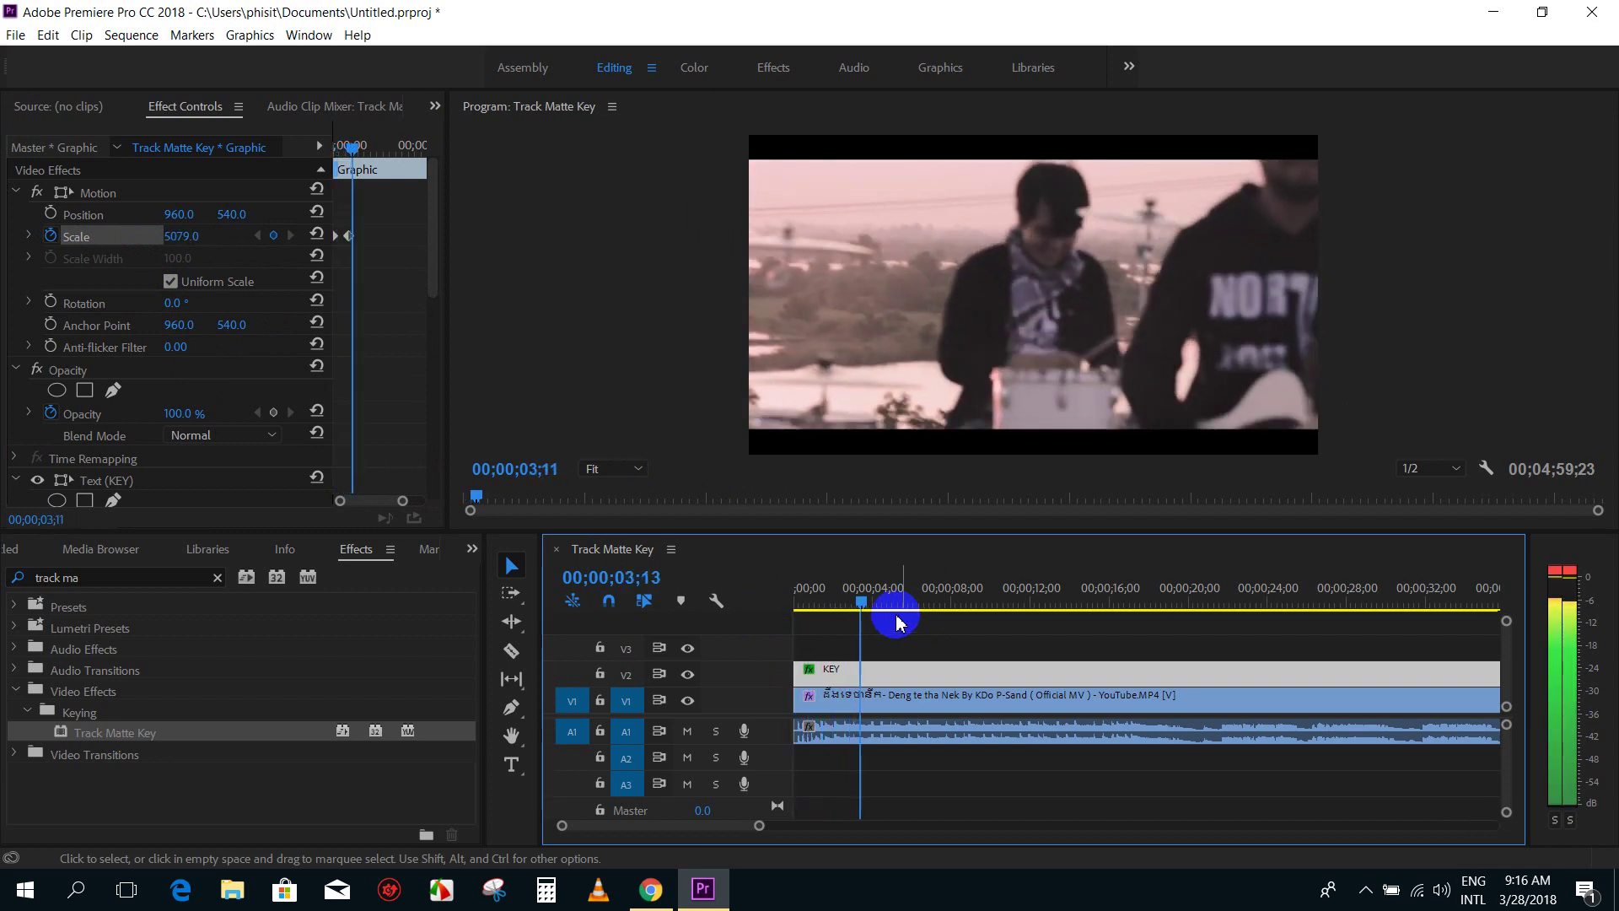
pyautogui.moveTo(853, 604)
pyautogui.mouseDown()
pyautogui.moveTo(786, 595)
pyautogui.moveTo(805, 600)
pyautogui.mouseUp()
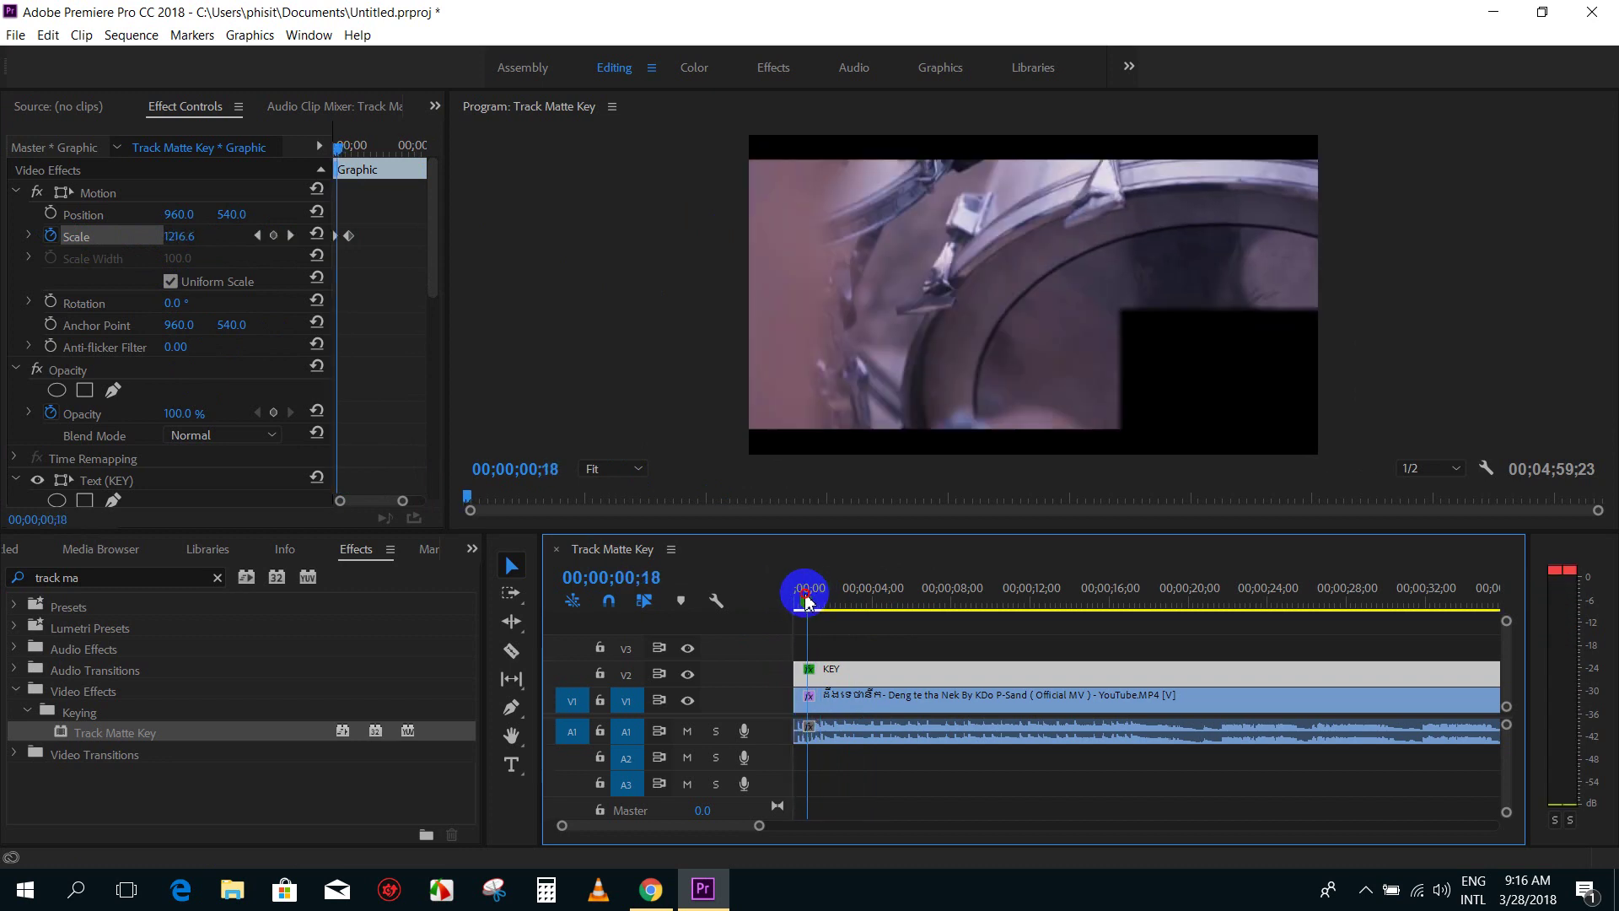
pyautogui.moveTo(805, 600); pyautogui.dragTo(811, 600)
# Step: Add Scale keyframes of 375 near 4;11 and about 4761 near 5;10
pyautogui.click(336, 219)
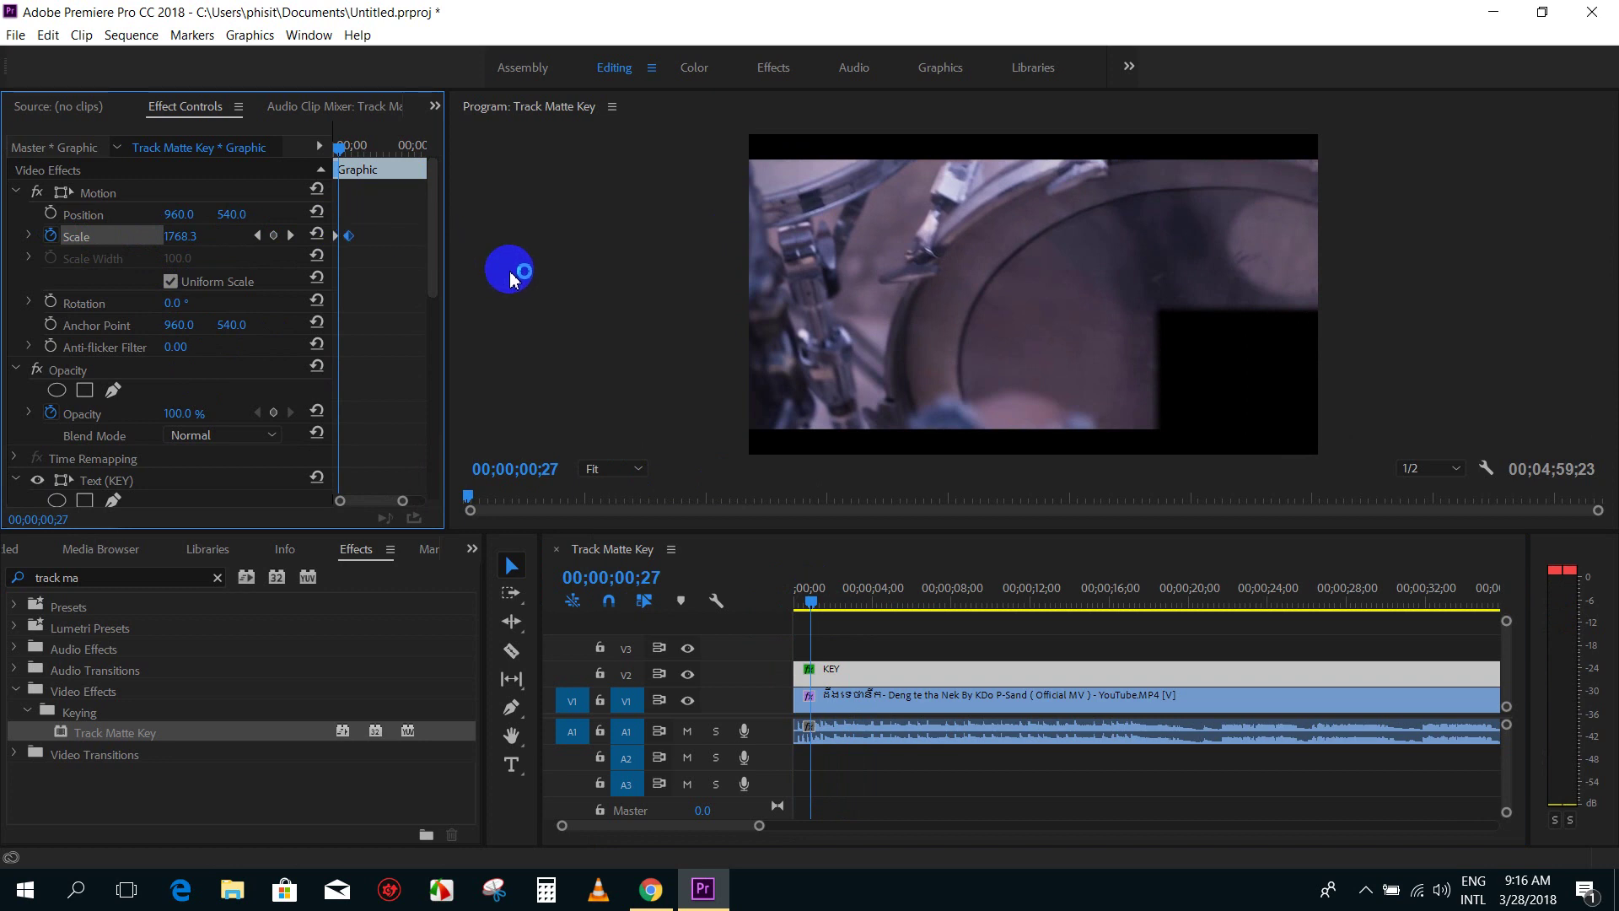
pyautogui.moveTo(800, 601); pyautogui.dragTo(877, 581)
pyautogui.click(184, 235)
pyautogui.moveTo(185, 236); pyautogui.dragTo(517, 258)
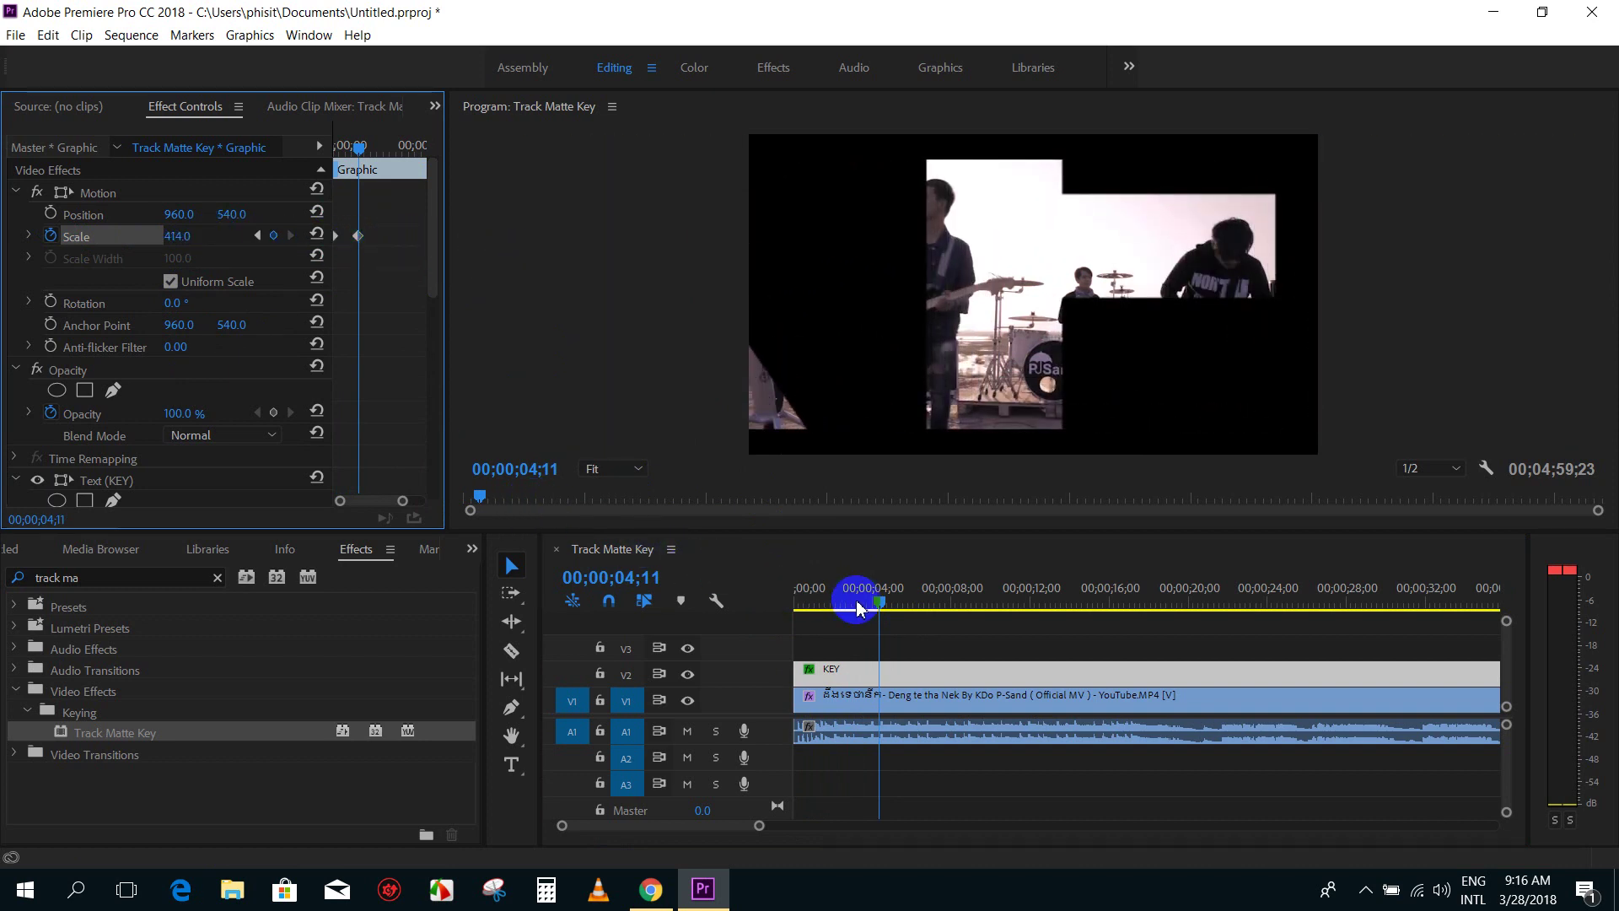
pyautogui.moveTo(857, 607); pyautogui.dragTo(898, 601)
pyautogui.moveTo(180, 236); pyautogui.dragTo(1400, 232)
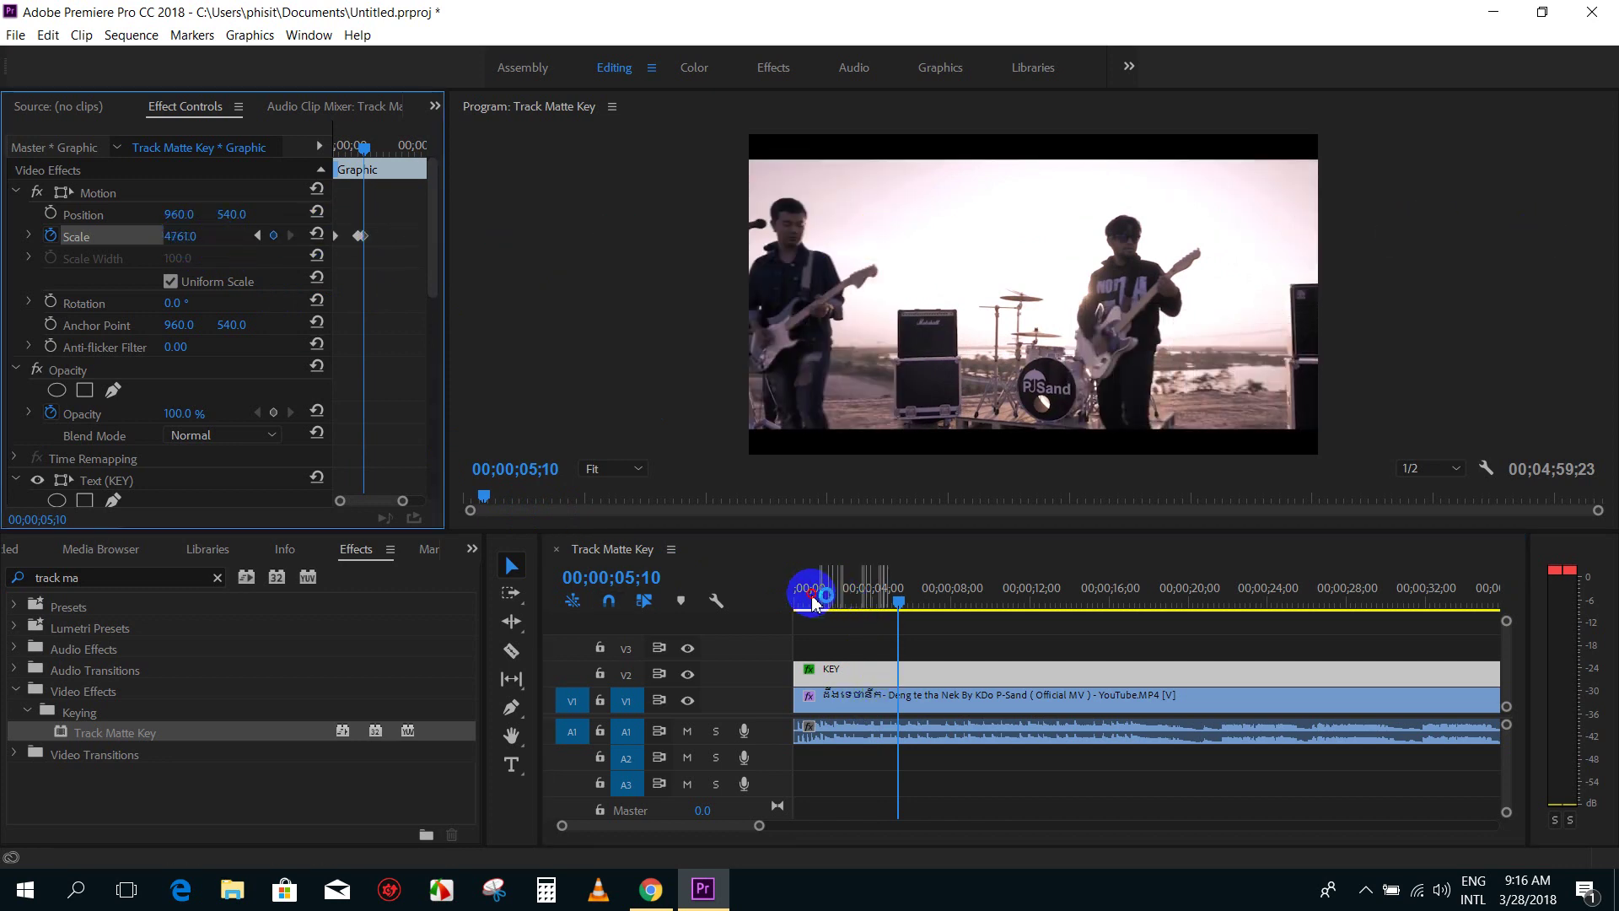
# Step: Play back the KEY zoom animation from the sequence start and scrub its opening frames
pyautogui.moveTo(814, 600); pyautogui.dragTo(777, 600)
pyautogui.press('space')
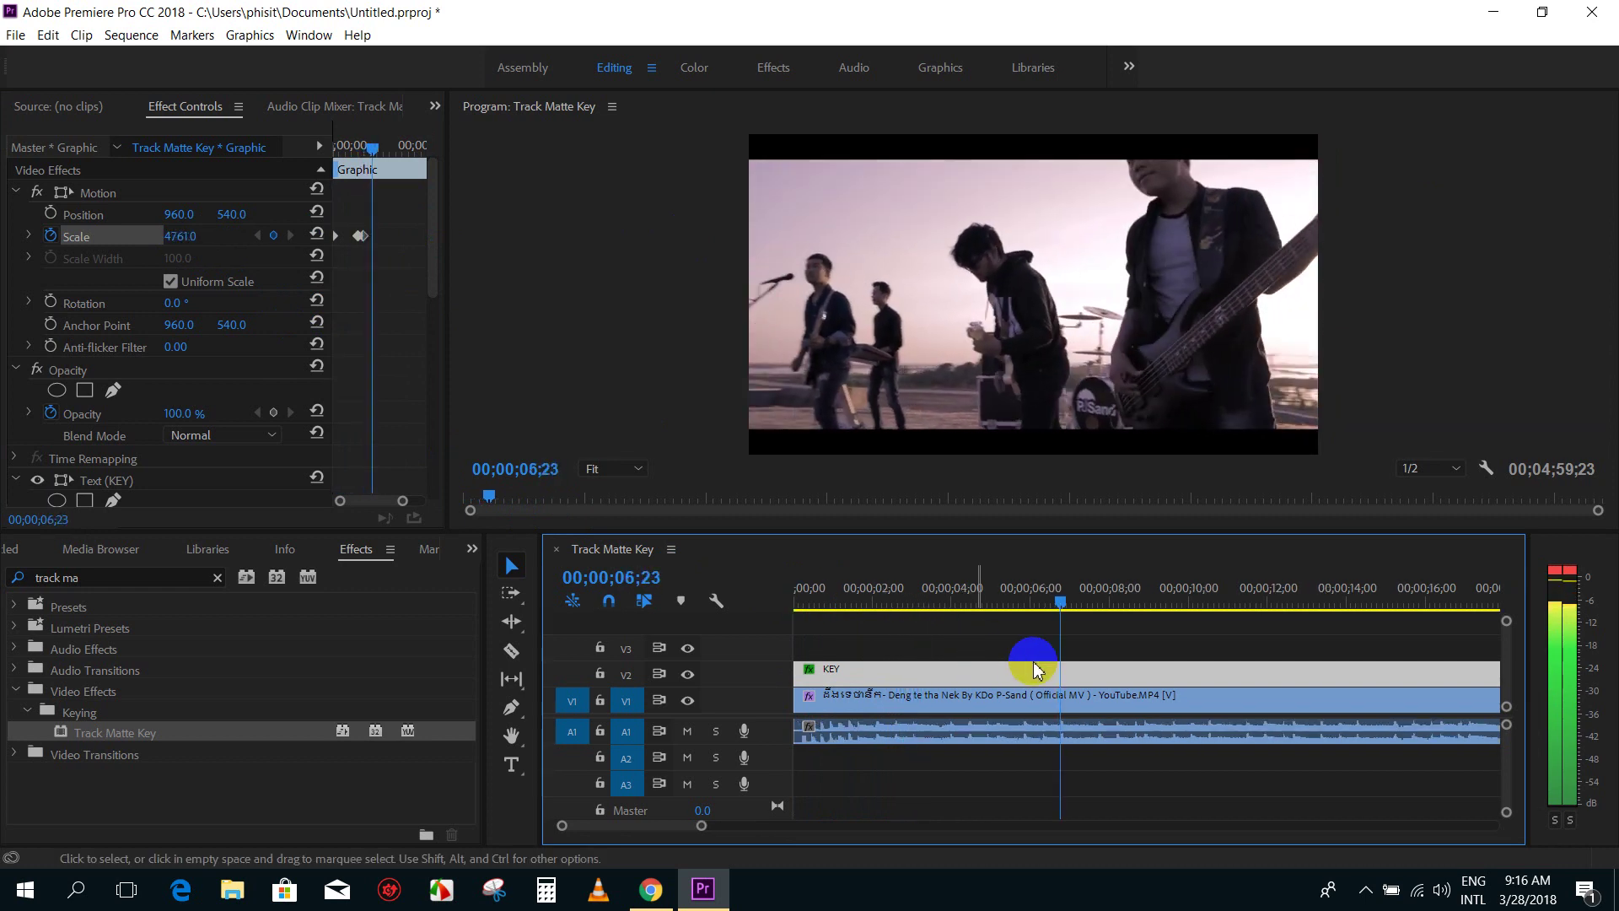
pyautogui.click(803, 600)
pyautogui.press('=')
pyautogui.moveTo(811, 601); pyautogui.dragTo(821, 600)
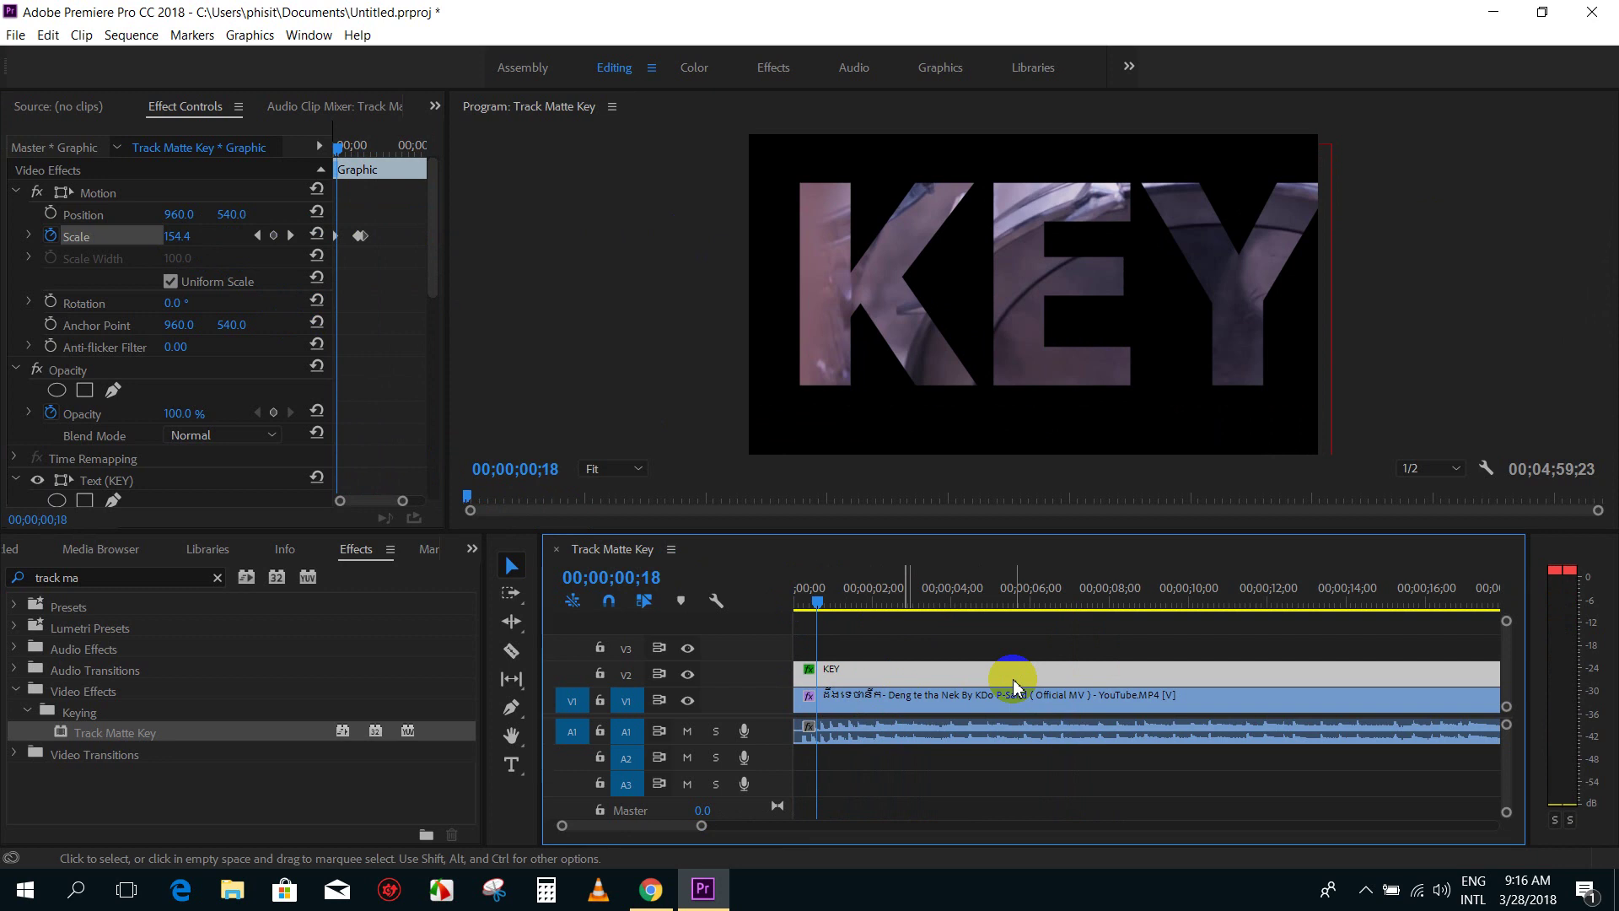
pyautogui.press('-')
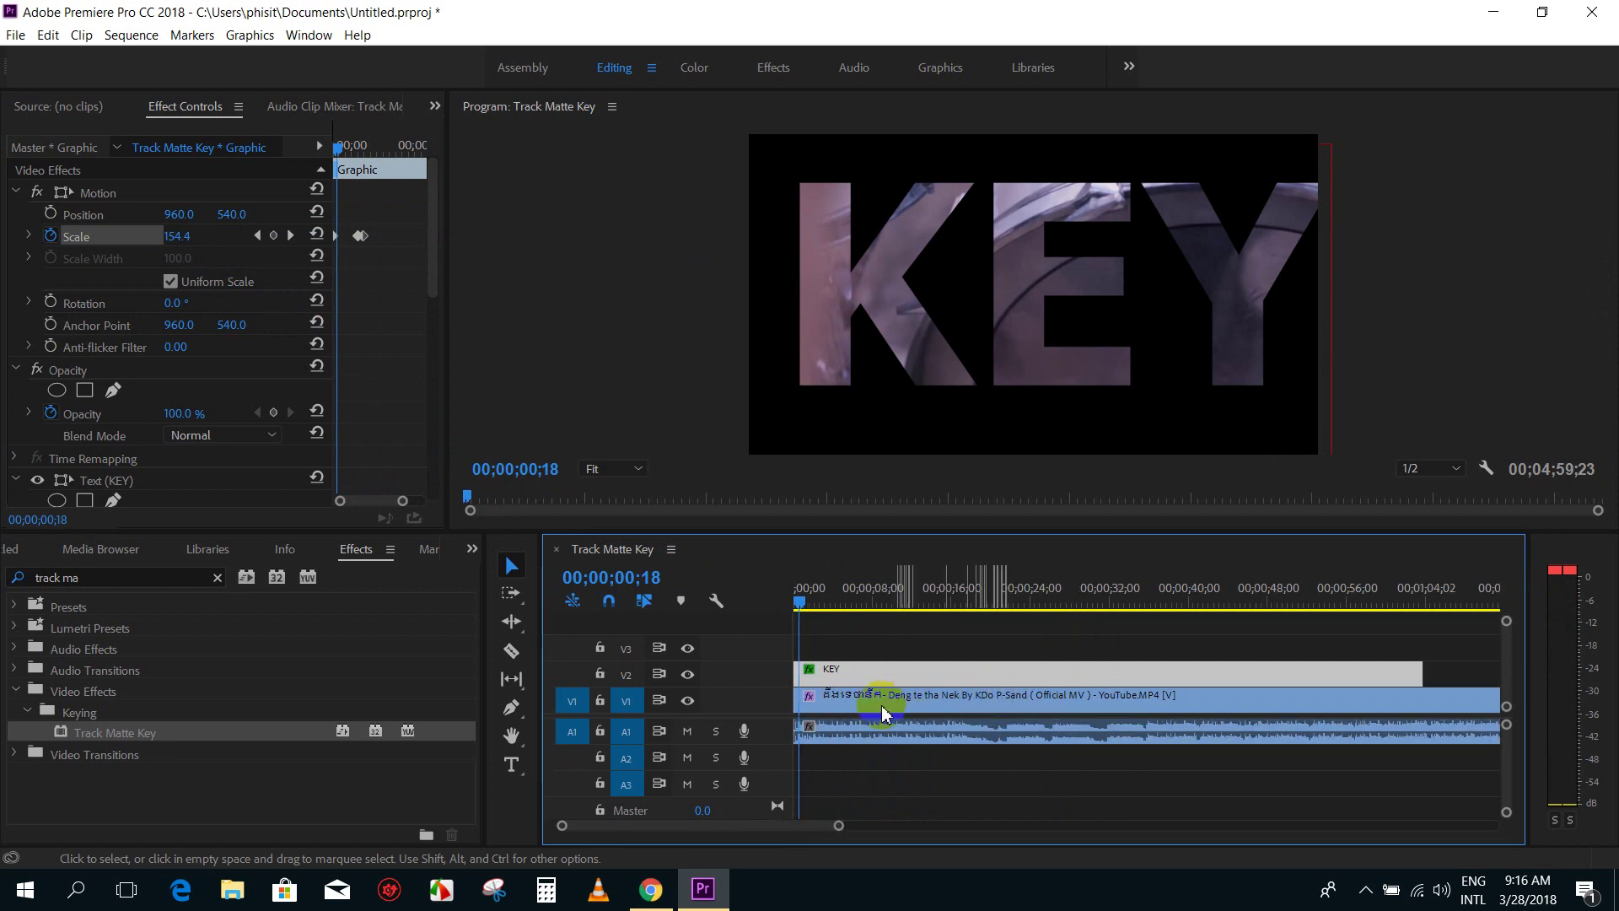
pyautogui.click(850, 710)
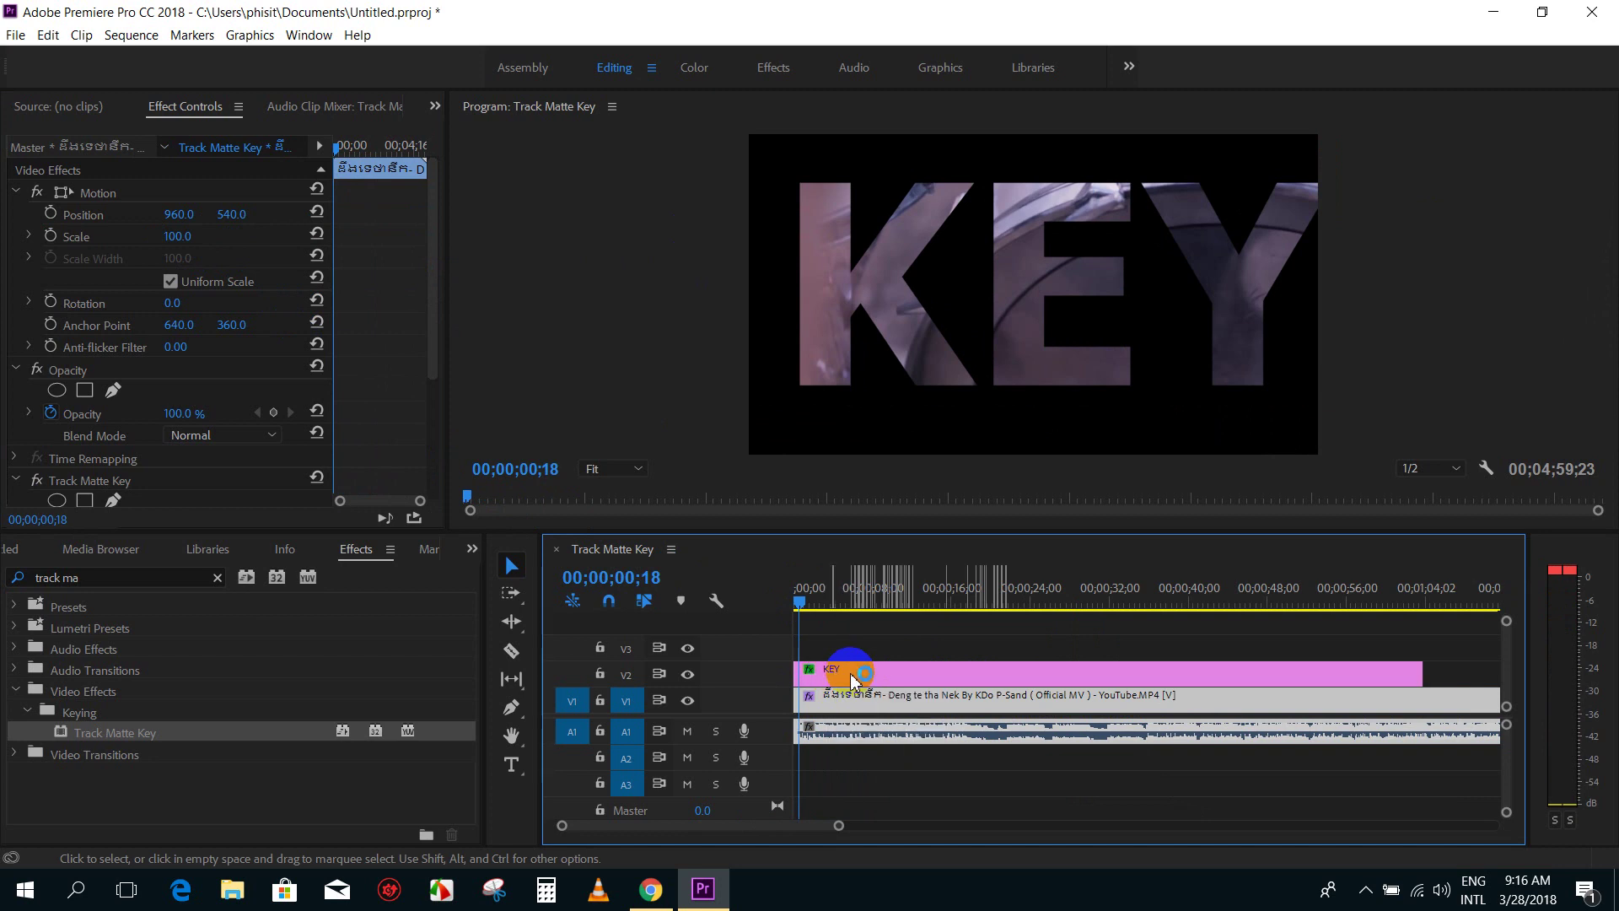
pyautogui.click(851, 673)
pyautogui.press('=')
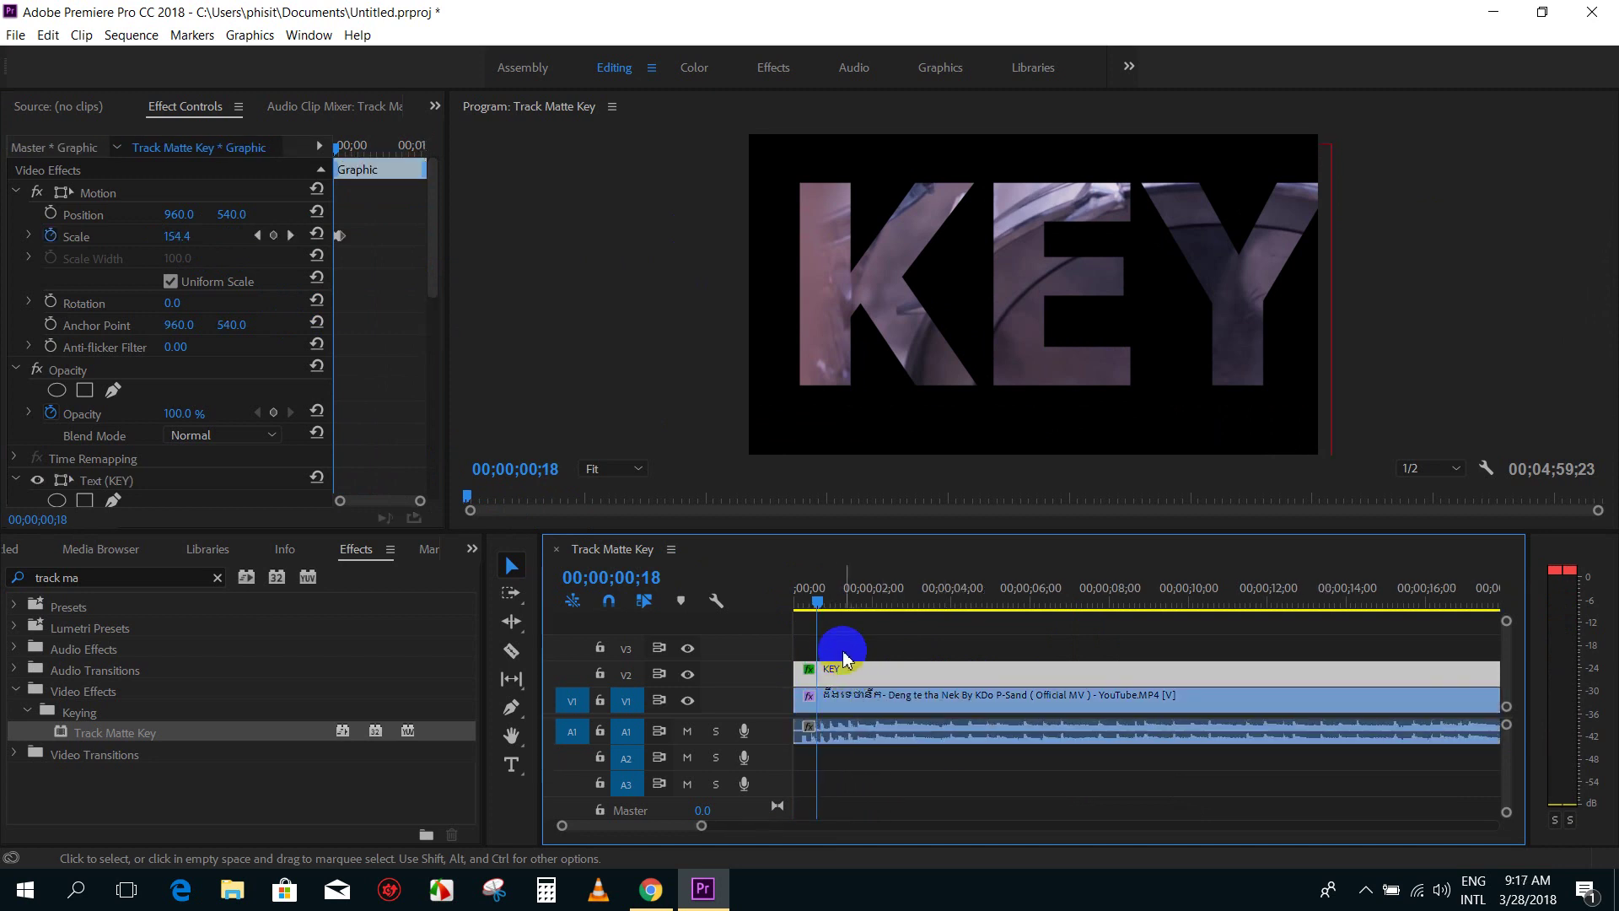
pyautogui.click(854, 704)
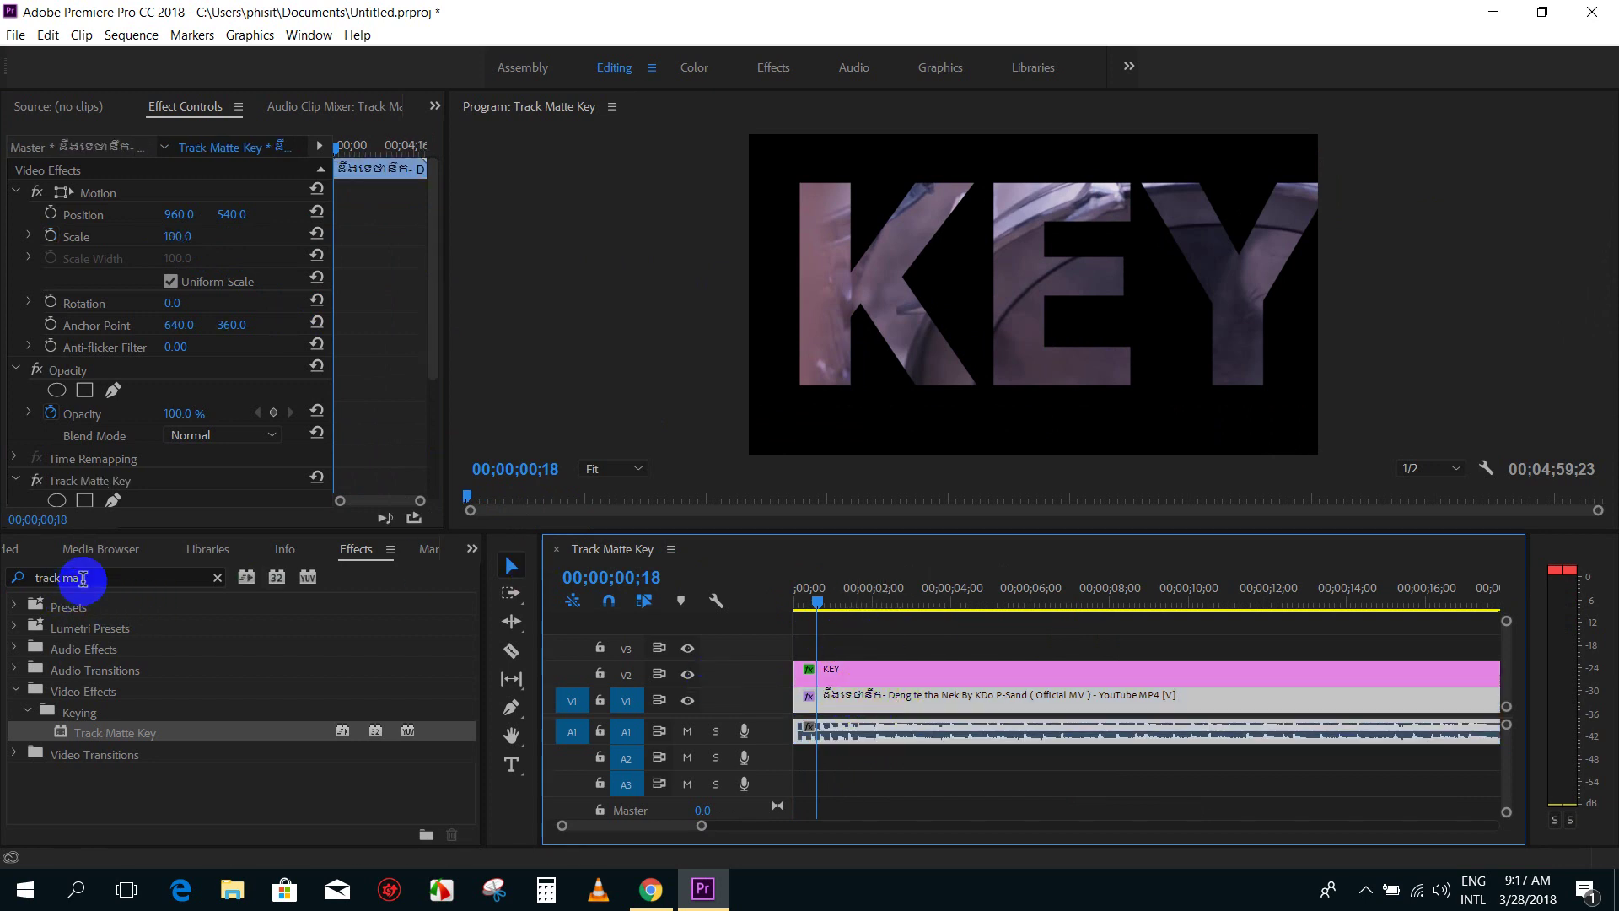
pyautogui.moveTo(108, 732); pyautogui.dragTo(852, 712)
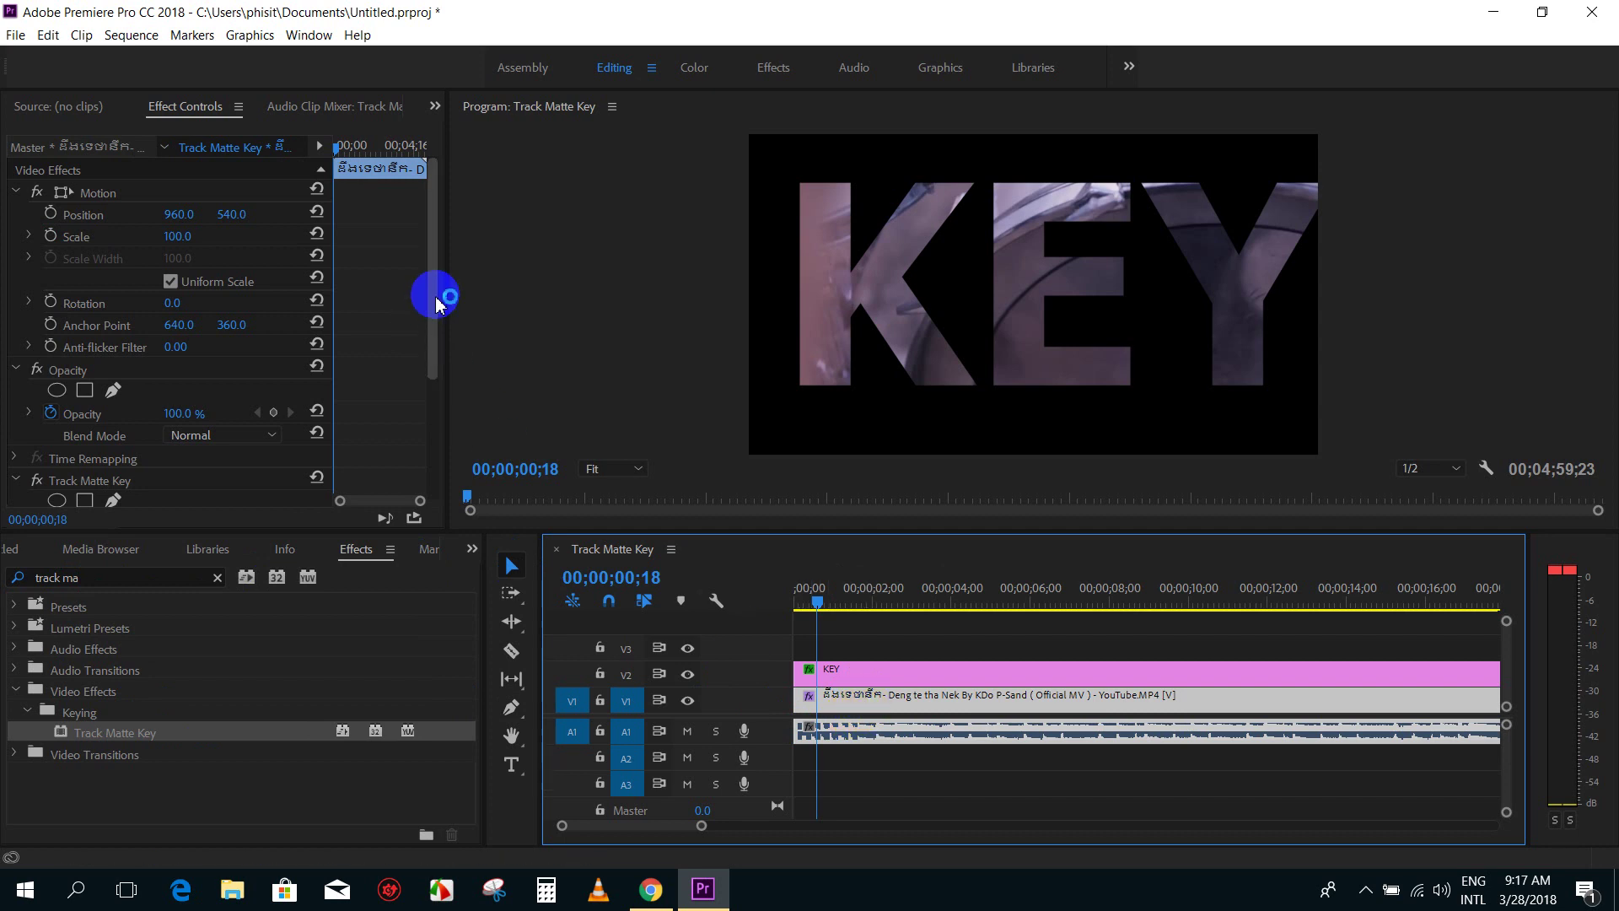
pyautogui.moveTo(434, 302); pyautogui.dragTo(429, 460)
pyautogui.click(841, 671)
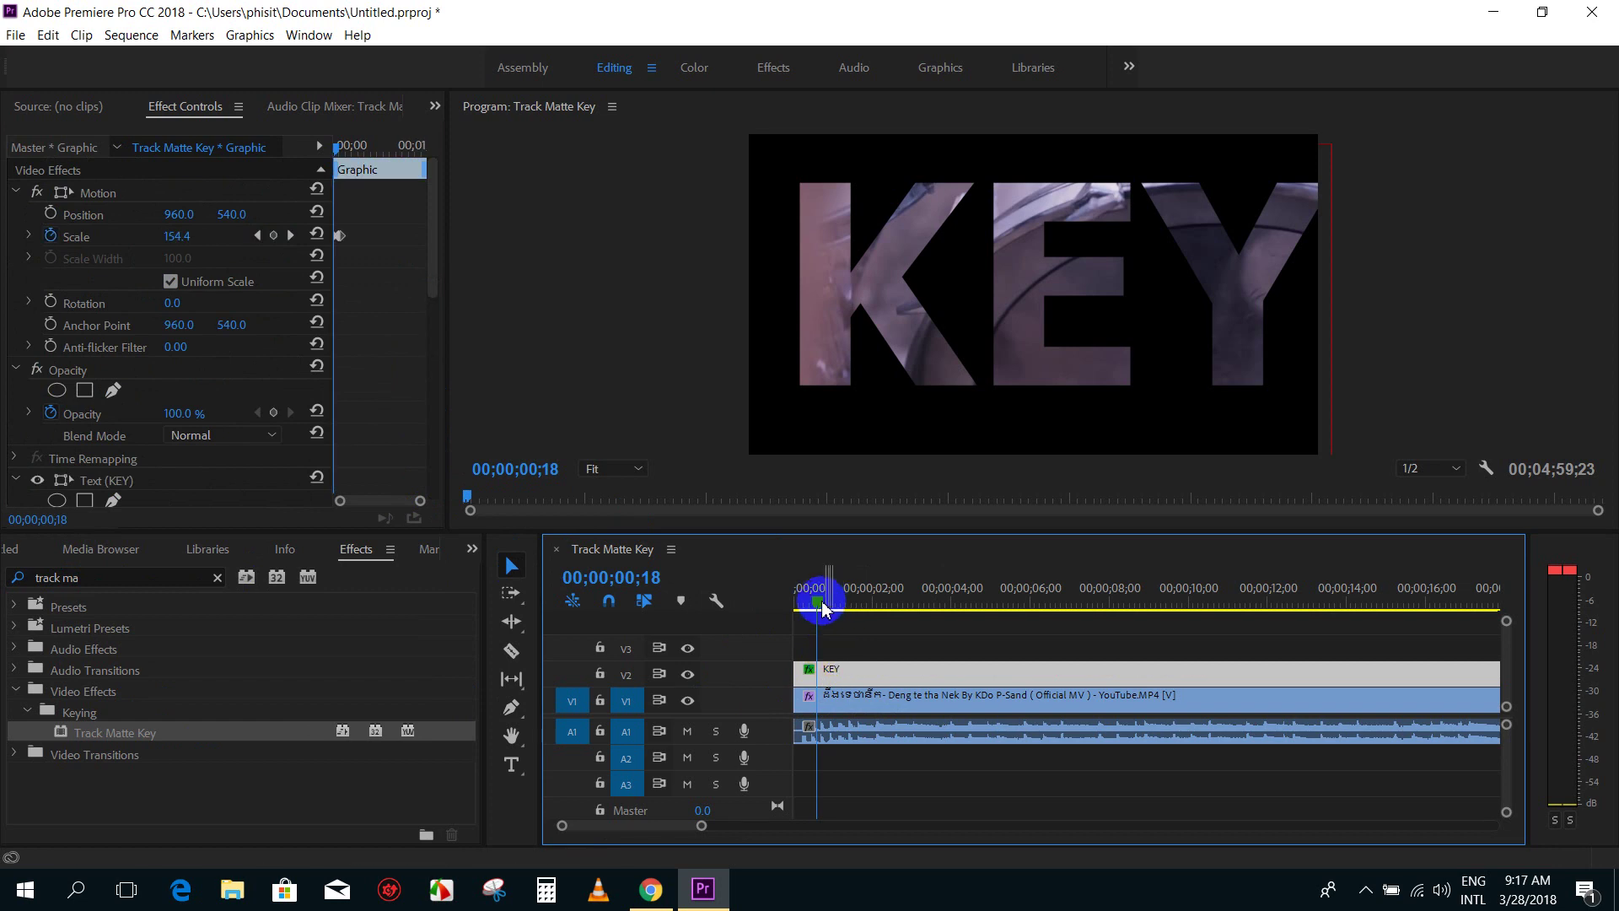
pyautogui.moveTo(824, 596); pyautogui.dragTo(798, 598)
pyautogui.press('space')
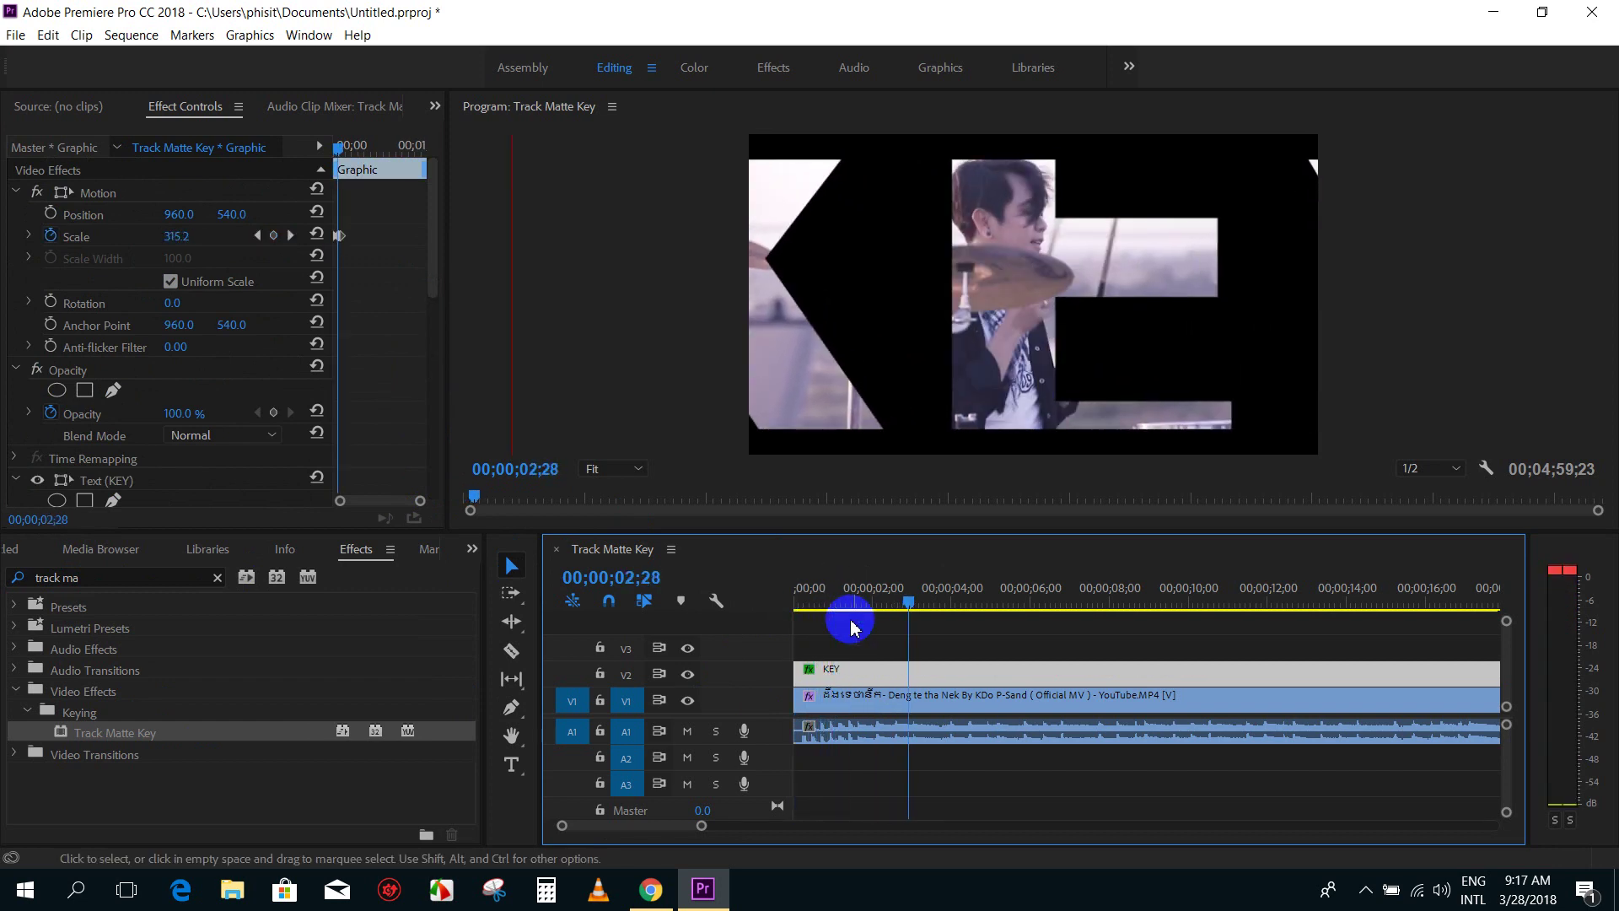
pyautogui.press('-')
pyautogui.press('-')
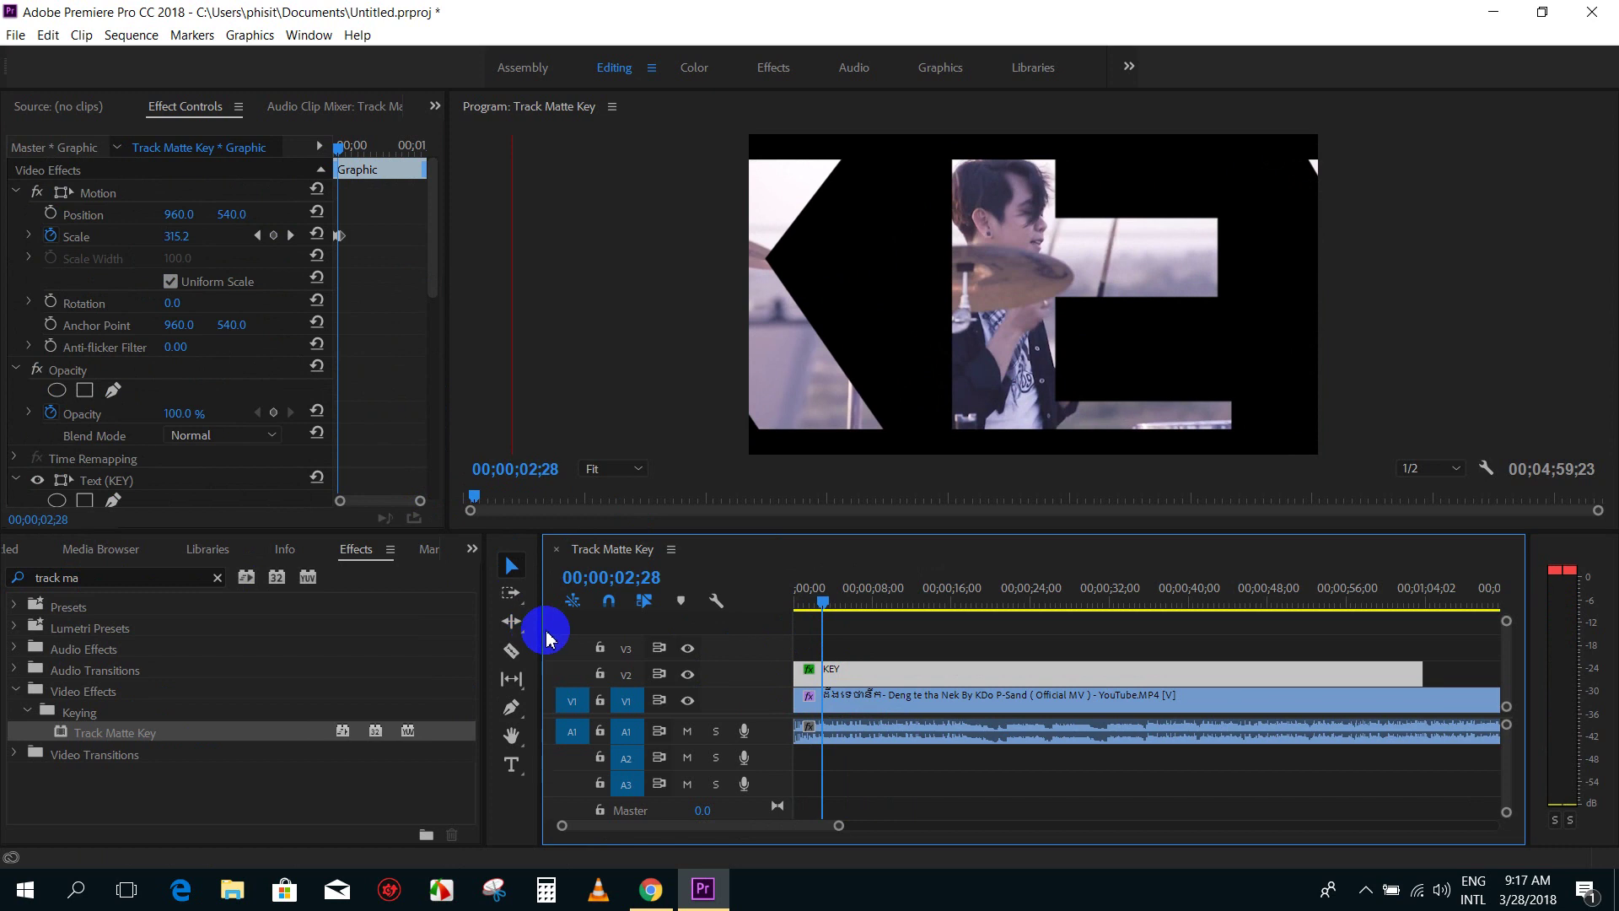
# Step: Trim the KEY text clip to a few seconds at the sequence start and play it back
pyautogui.moveTo(542, 626); pyautogui.dragTo(384, 629)
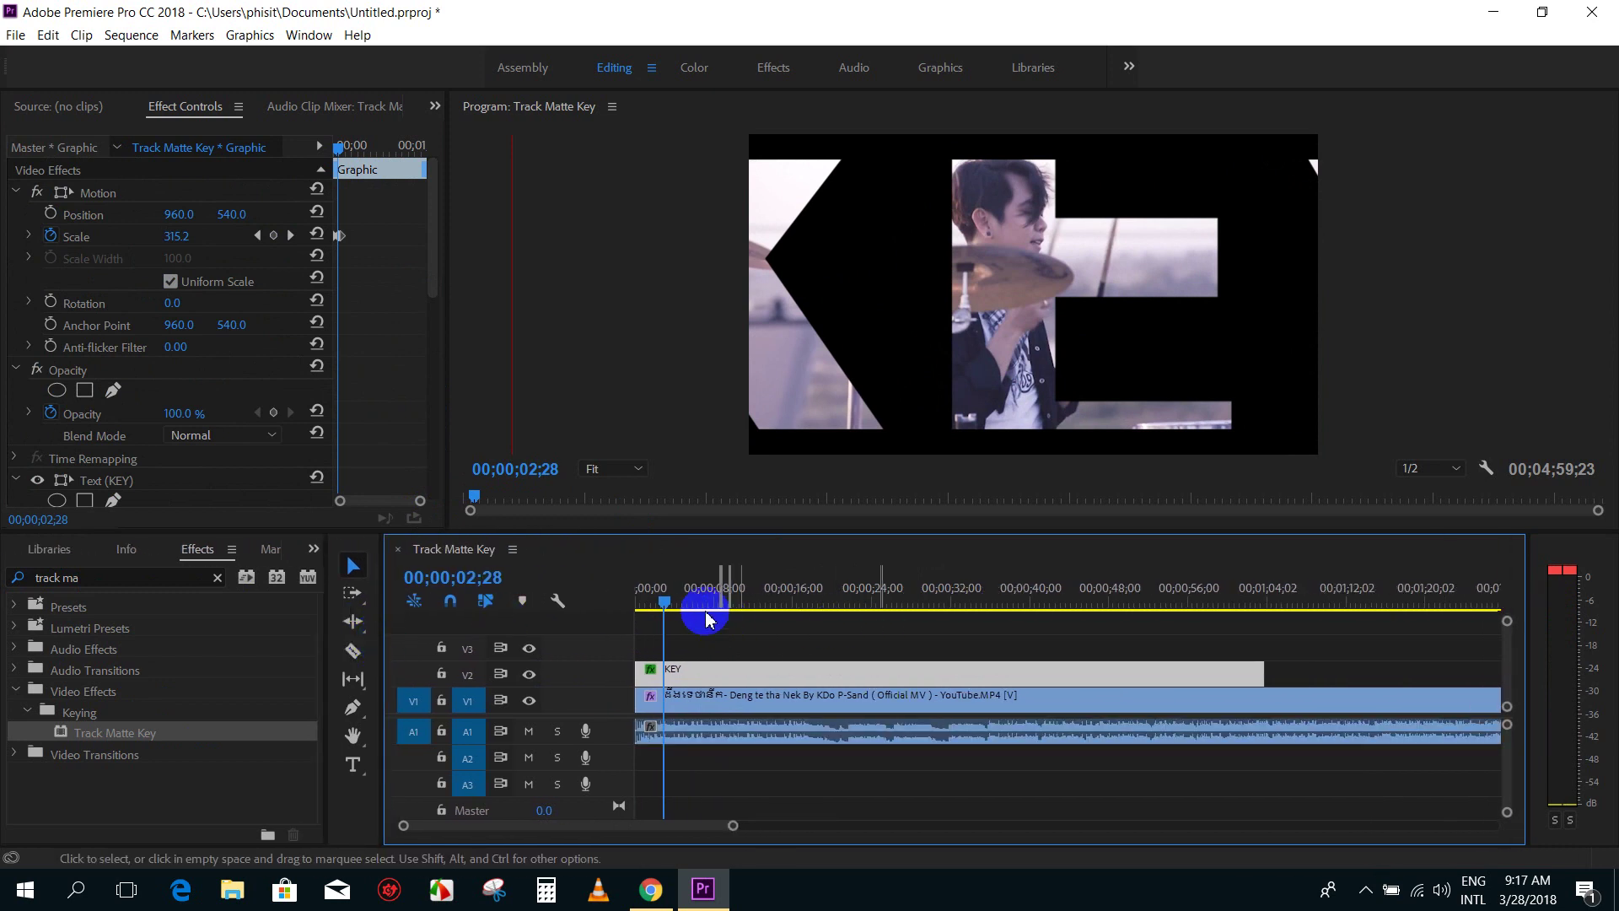
pyautogui.moveTo(1263, 674)
pyautogui.mouseDown()
pyautogui.moveTo(803, 717)
pyautogui.moveTo(704, 674)
pyautogui.mouseUp()
pyautogui.moveTo(650, 588); pyautogui.dragTo(590, 618)
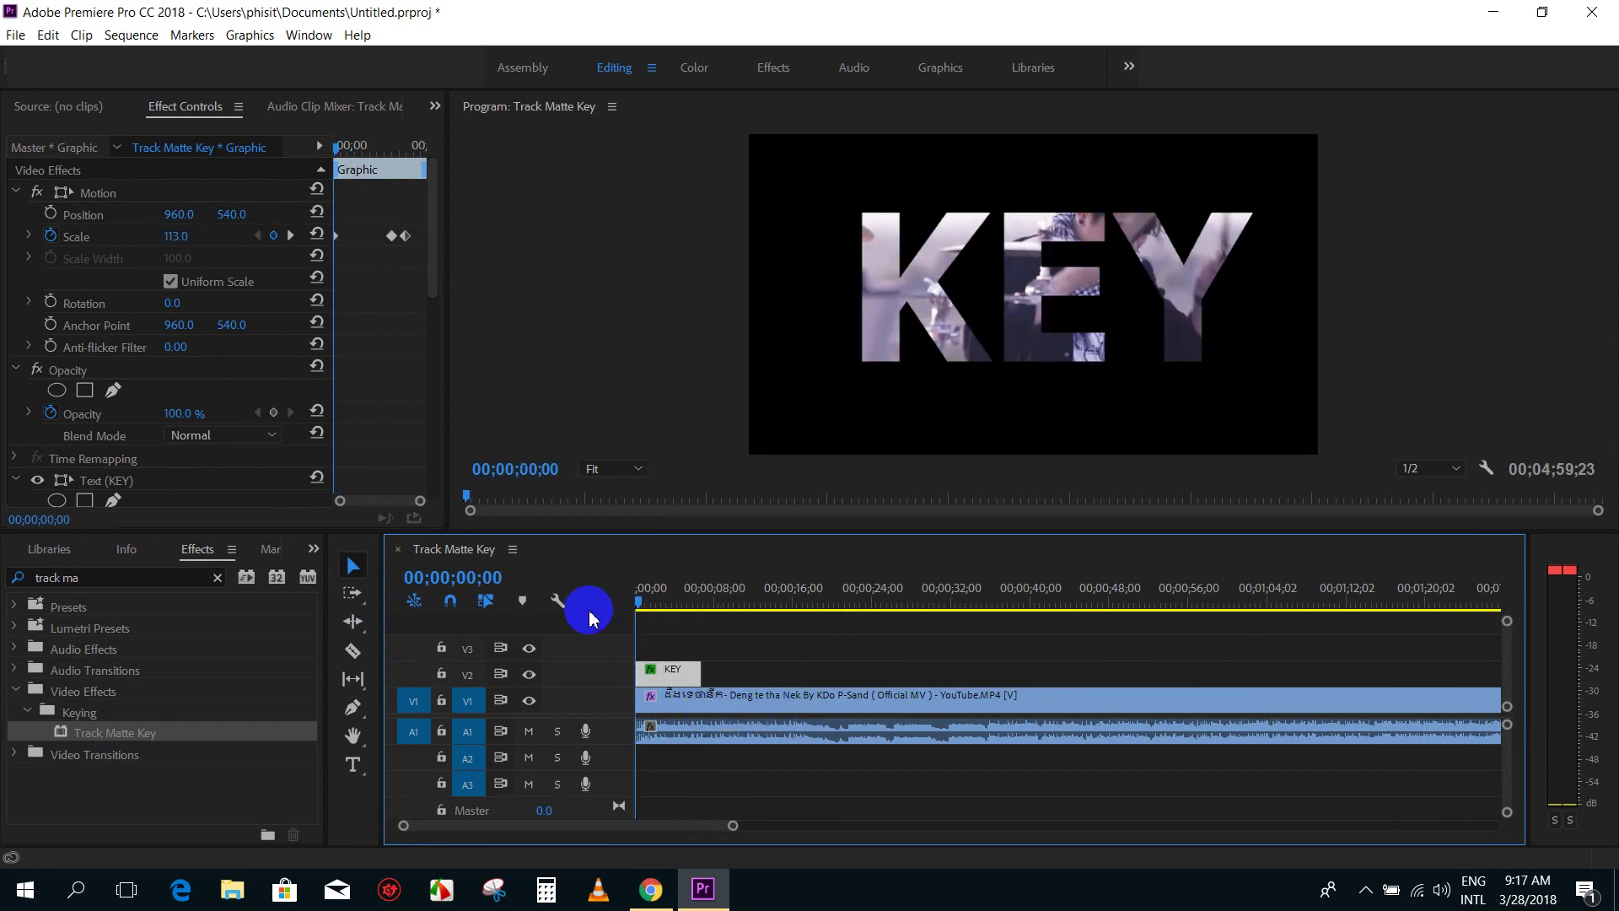
pyautogui.press('space')
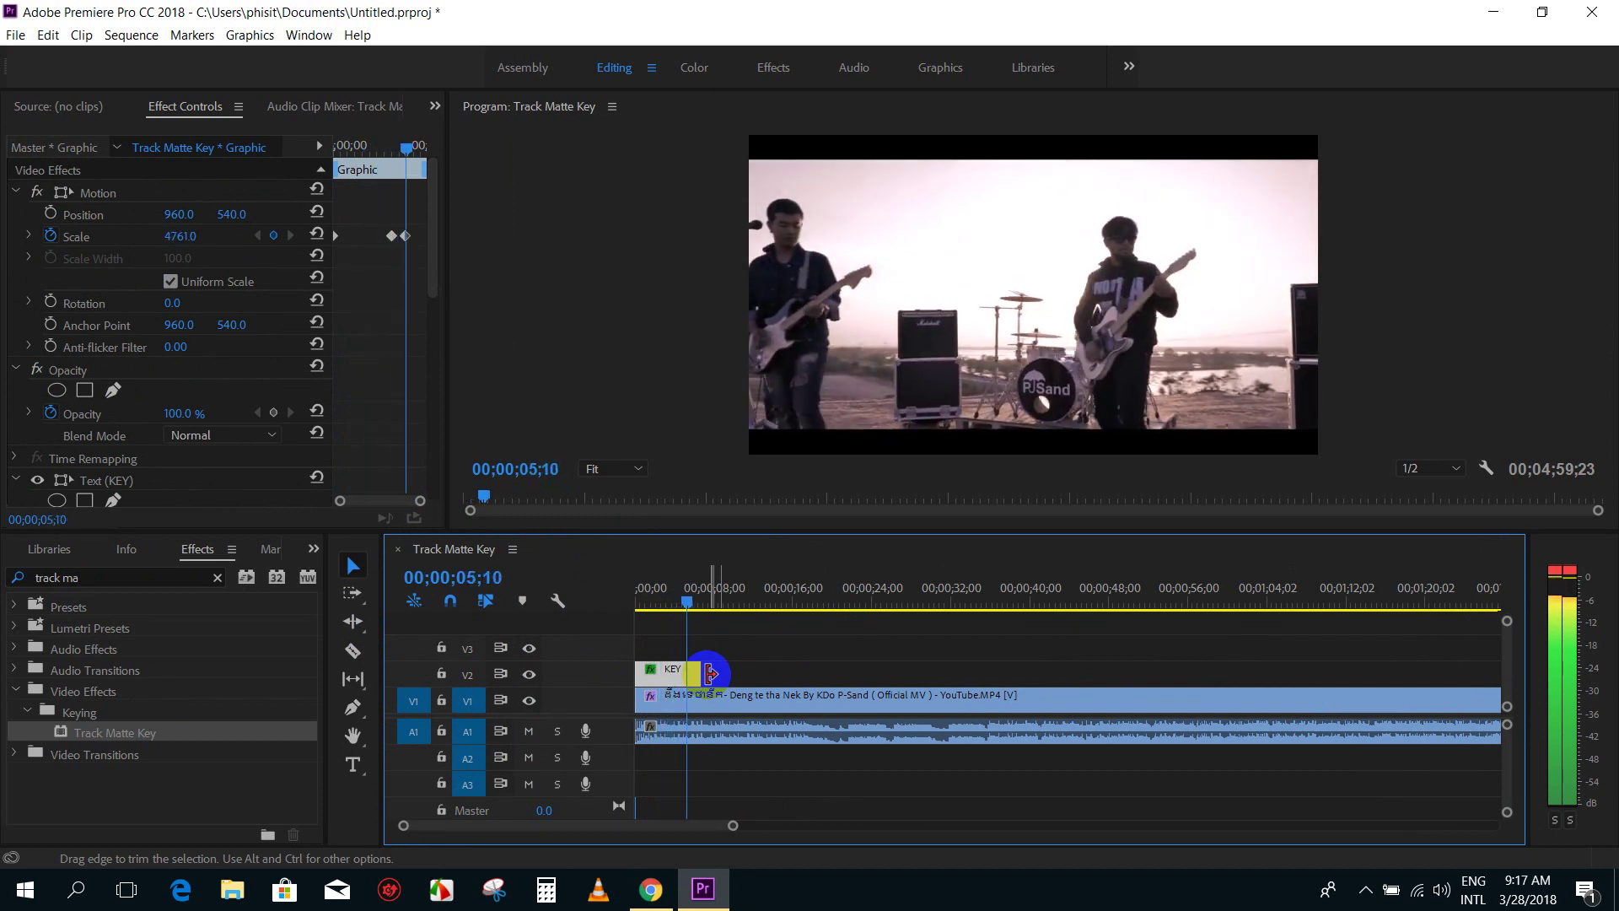
pyautogui.click(640, 597)
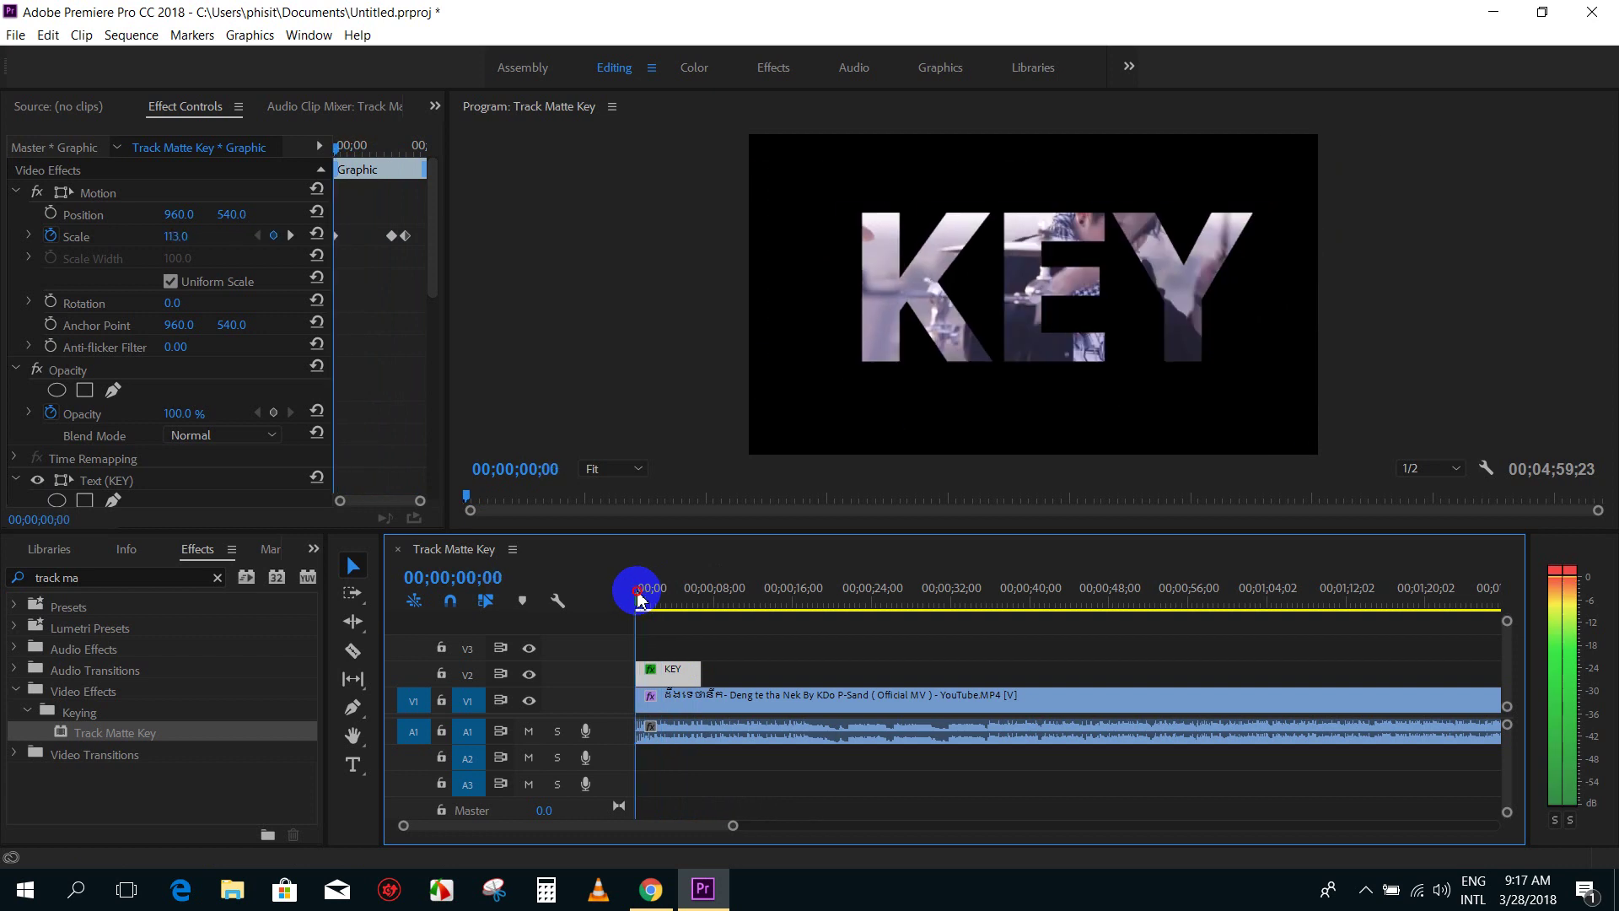
pyautogui.moveTo(640, 598); pyautogui.dragTo(657, 600)
# Step: Save the project with the trimmed KEY title and its zoom animation using Ctrl+S
pyautogui.hotkey('ctrl', 's')
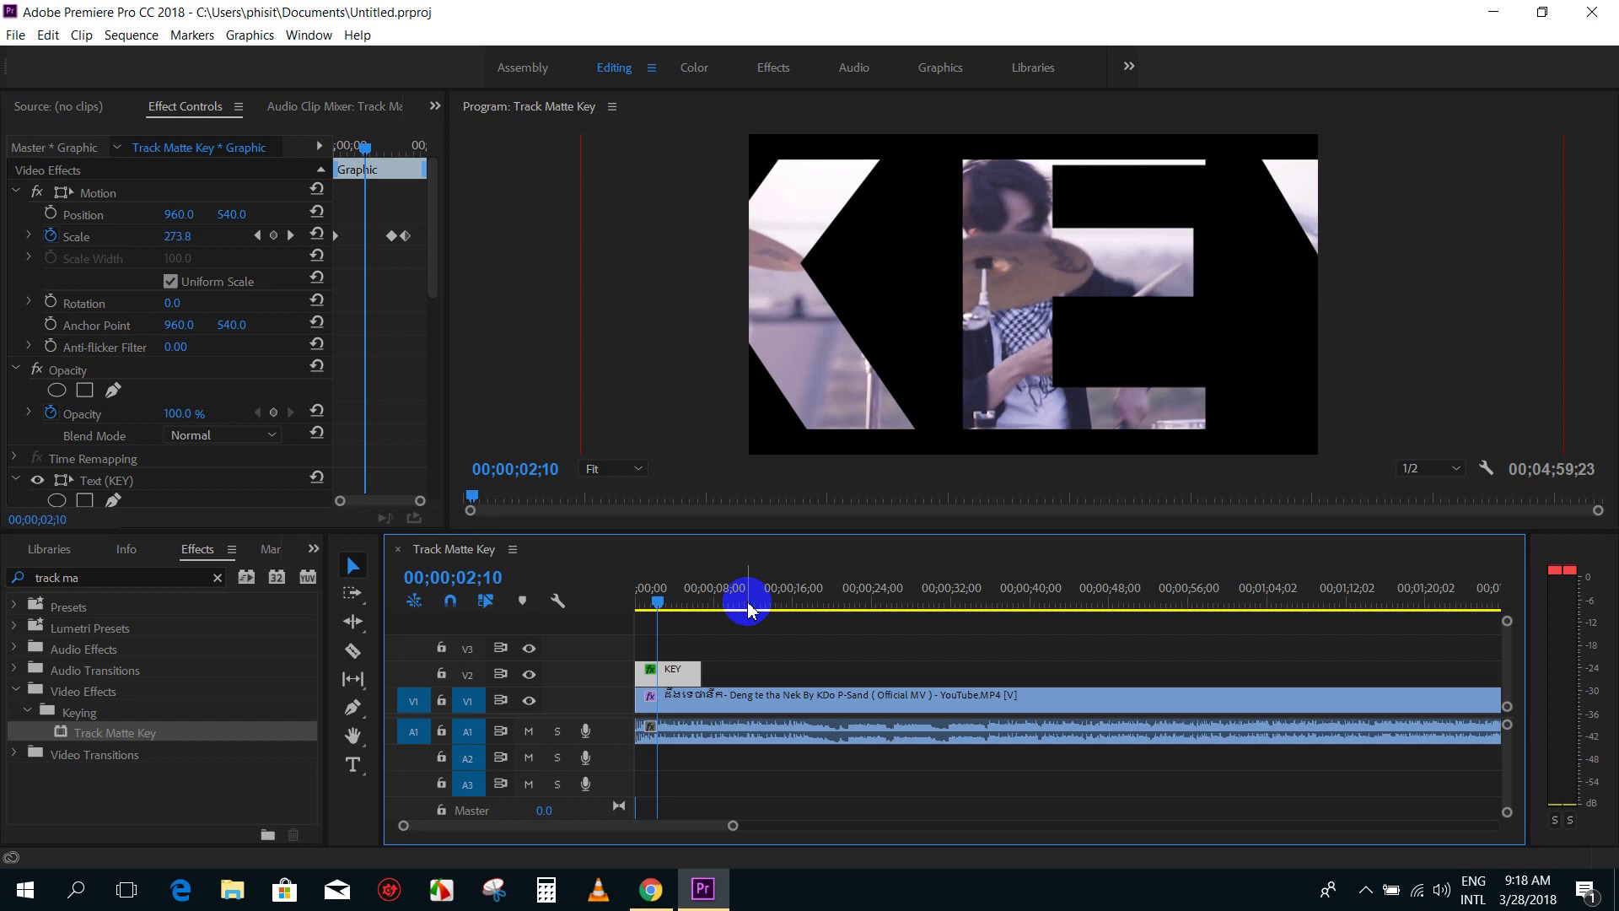
pyautogui.click(750, 605)
pyautogui.click(750, 605)
pyautogui.click(749, 605)
pyautogui.click(750, 607)
pyautogui.click(750, 607)
pyautogui.click(749, 606)
pyautogui.click(749, 606)
pyautogui.click(749, 606)
pyautogui.click(749, 606)
pyautogui.click(748, 607)
pyautogui.click(748, 605)
pyautogui.click(749, 605)
pyautogui.click(749, 606)
pyautogui.click(749, 606)
pyautogui.click(749, 605)
pyautogui.click(749, 607)
pyautogui.click(748, 608)
pyautogui.click(749, 607)
pyautogui.click(749, 608)
pyautogui.click(748, 607)
pyautogui.click(748, 607)
pyautogui.click(748, 607)
pyautogui.click(748, 607)
pyautogui.click(748, 604)
pyautogui.click(748, 604)
pyautogui.click(748, 604)
pyautogui.click(748, 604)
pyautogui.click(749, 605)
pyautogui.click(749, 606)
pyautogui.click(749, 606)
pyautogui.click(749, 605)
pyautogui.click(748, 607)
pyautogui.click(749, 607)
pyautogui.click(749, 607)
pyautogui.click(748, 607)
pyautogui.click(749, 607)
pyautogui.click(750, 608)
pyautogui.click(750, 609)
pyautogui.click(750, 609)
pyautogui.click(748, 609)
pyautogui.click(747, 608)
pyautogui.click(748, 608)
pyautogui.click(748, 608)
pyautogui.click(748, 609)
pyautogui.click(748, 609)
pyautogui.click(748, 609)
pyautogui.click(748, 609)
pyautogui.click(749, 609)
pyautogui.click(750, 610)
pyautogui.click(749, 607)
pyautogui.click(749, 606)
pyautogui.click(749, 605)
pyautogui.click(749, 605)
pyautogui.click(749, 607)
pyautogui.click(748, 606)
pyautogui.click(749, 606)
pyautogui.click(749, 606)
pyautogui.click(749, 607)
pyautogui.click(749, 606)
pyautogui.click(750, 608)
pyautogui.click(750, 608)
pyautogui.click(749, 608)
pyautogui.click(749, 608)
pyautogui.click(749, 608)
pyautogui.click(749, 604)
pyautogui.click(749, 604)
pyautogui.click(749, 604)
pyautogui.click(749, 604)
pyautogui.click(750, 607)
pyautogui.click(750, 608)
pyautogui.click(750, 608)
pyautogui.click(750, 608)
pyautogui.click(748, 604)
pyautogui.click(749, 603)
pyautogui.click(749, 604)
pyautogui.click(748, 603)
pyautogui.click(748, 603)
pyautogui.click(748, 603)
pyautogui.hotkey('ctrl', 's')
# Step: Preview the KEY matte over the opening frames, then zoom the timeline out
pyautogui.click(759, 802)
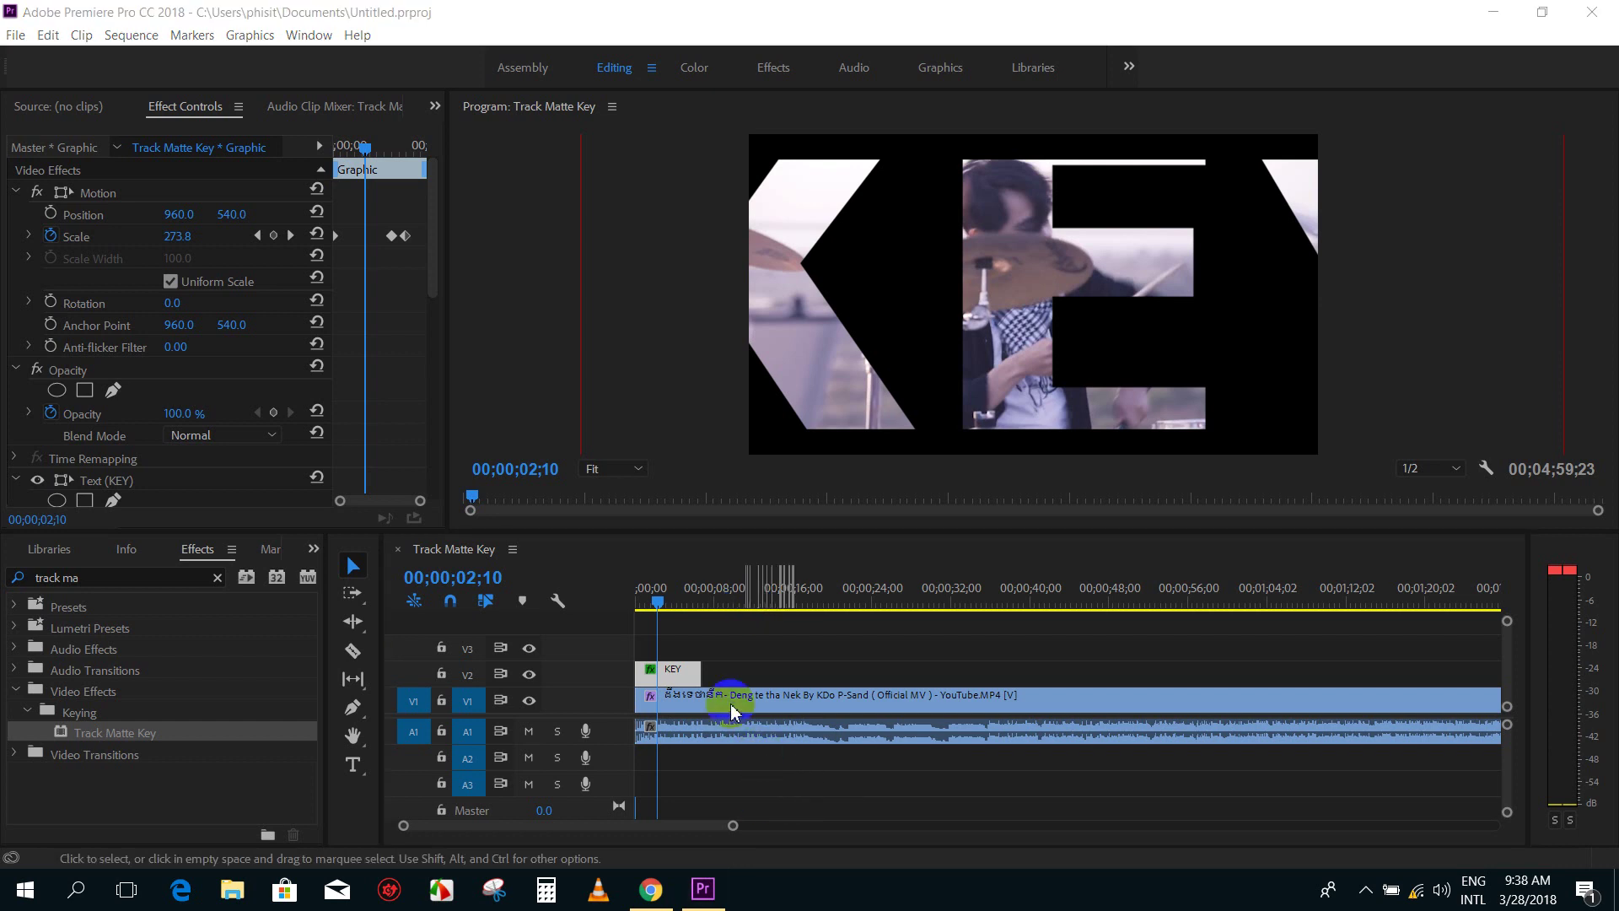
pyautogui.click(645, 597)
pyautogui.press('=')
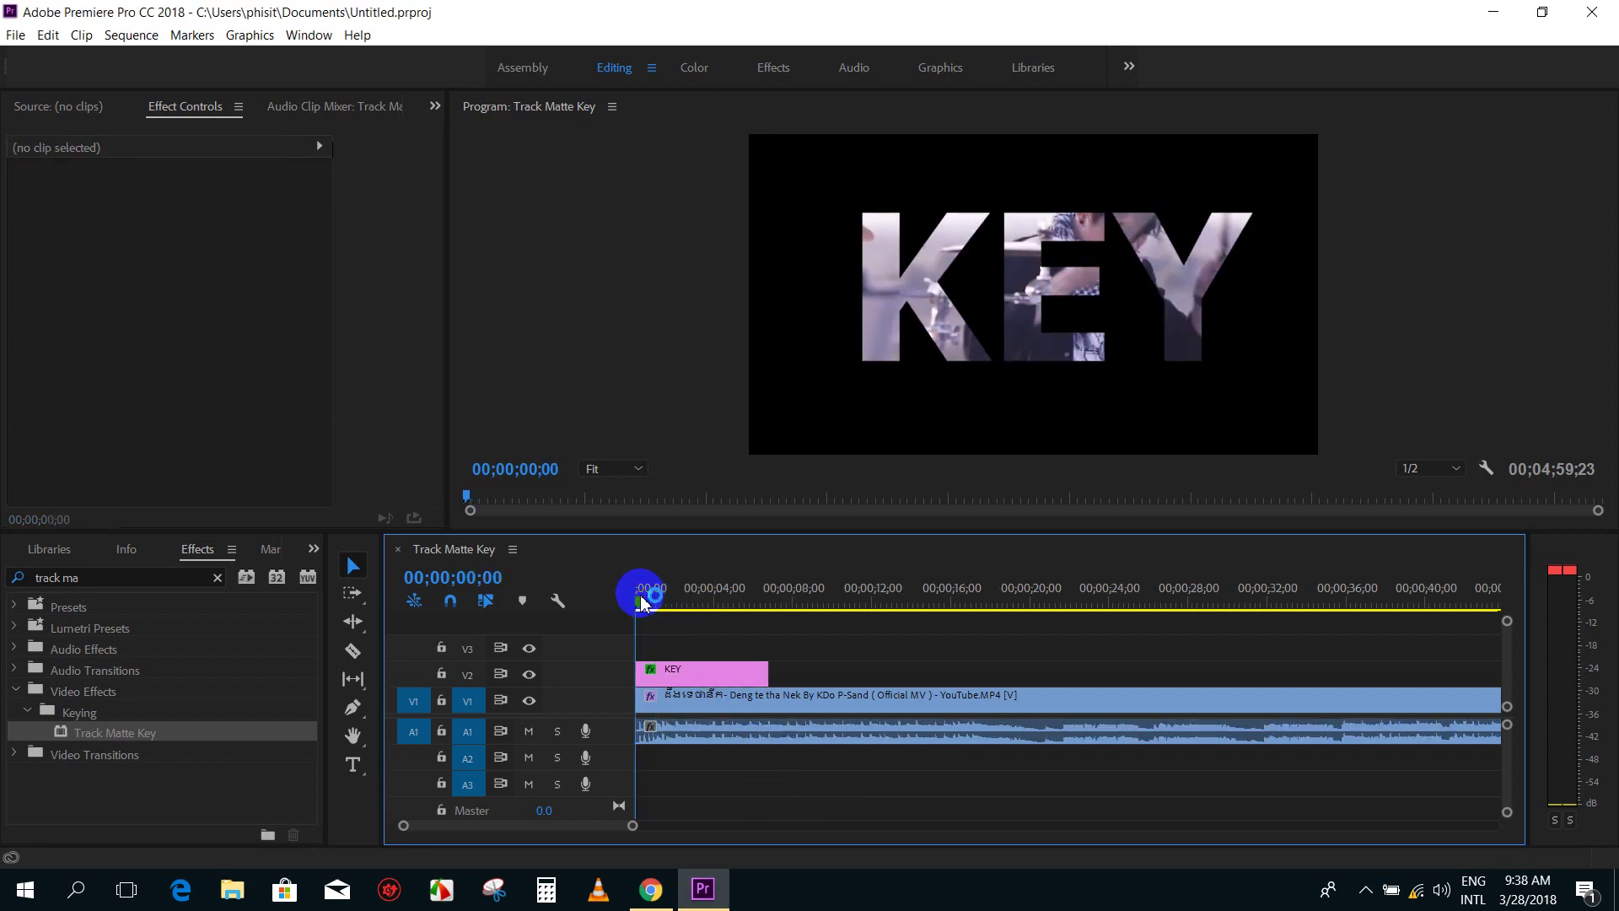
pyautogui.moveTo(665, 600); pyautogui.dragTo(645, 597)
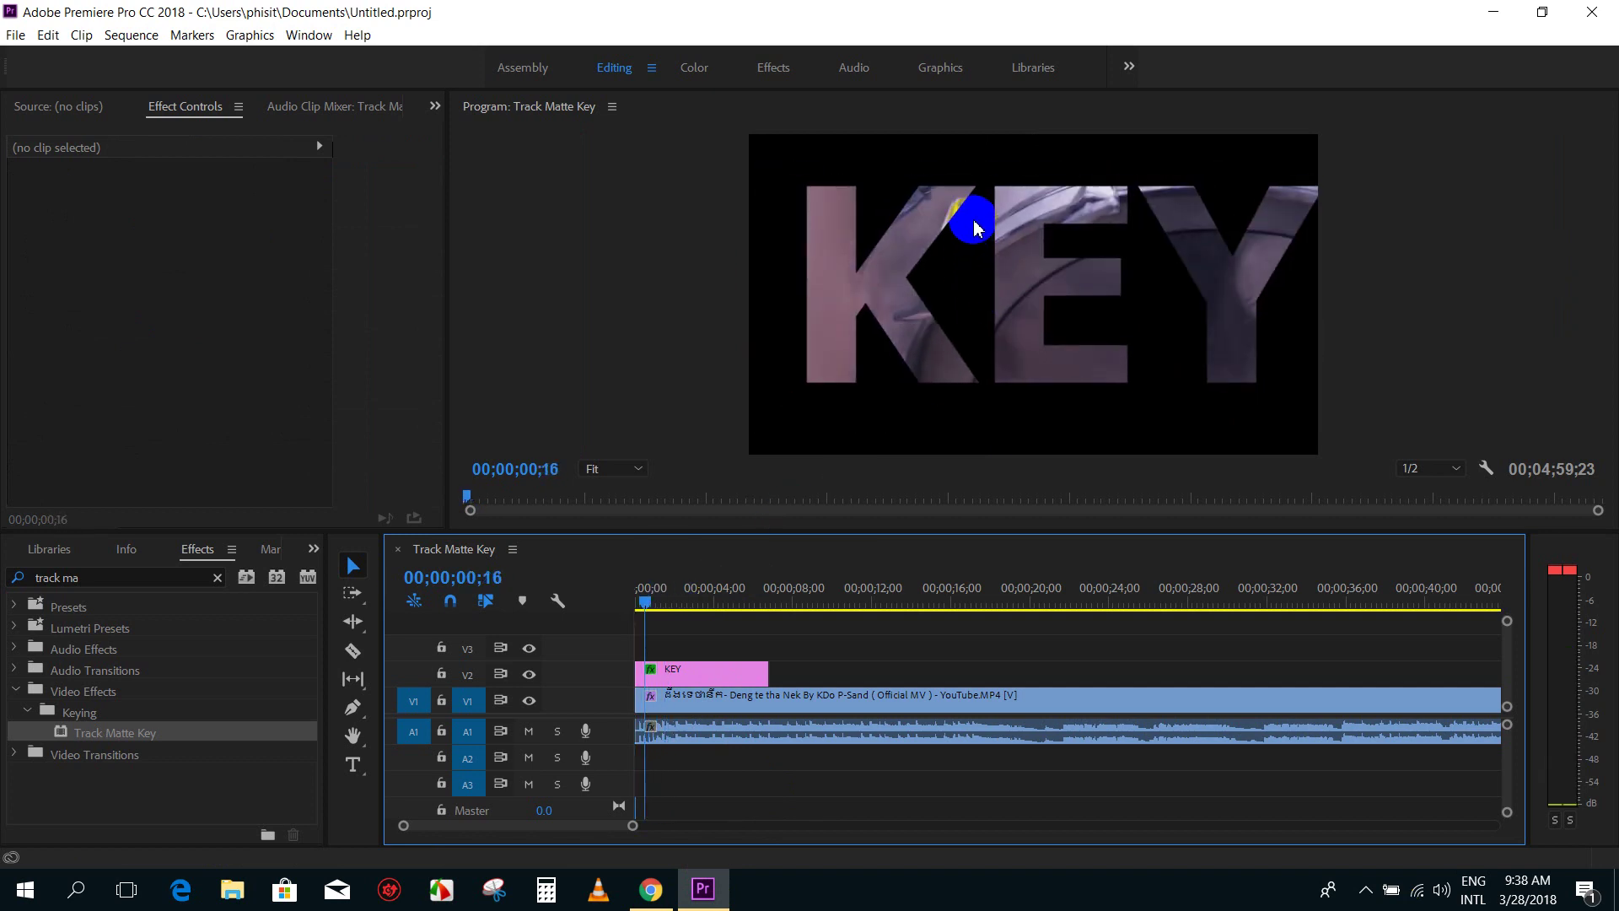
pyautogui.click(965, 257)
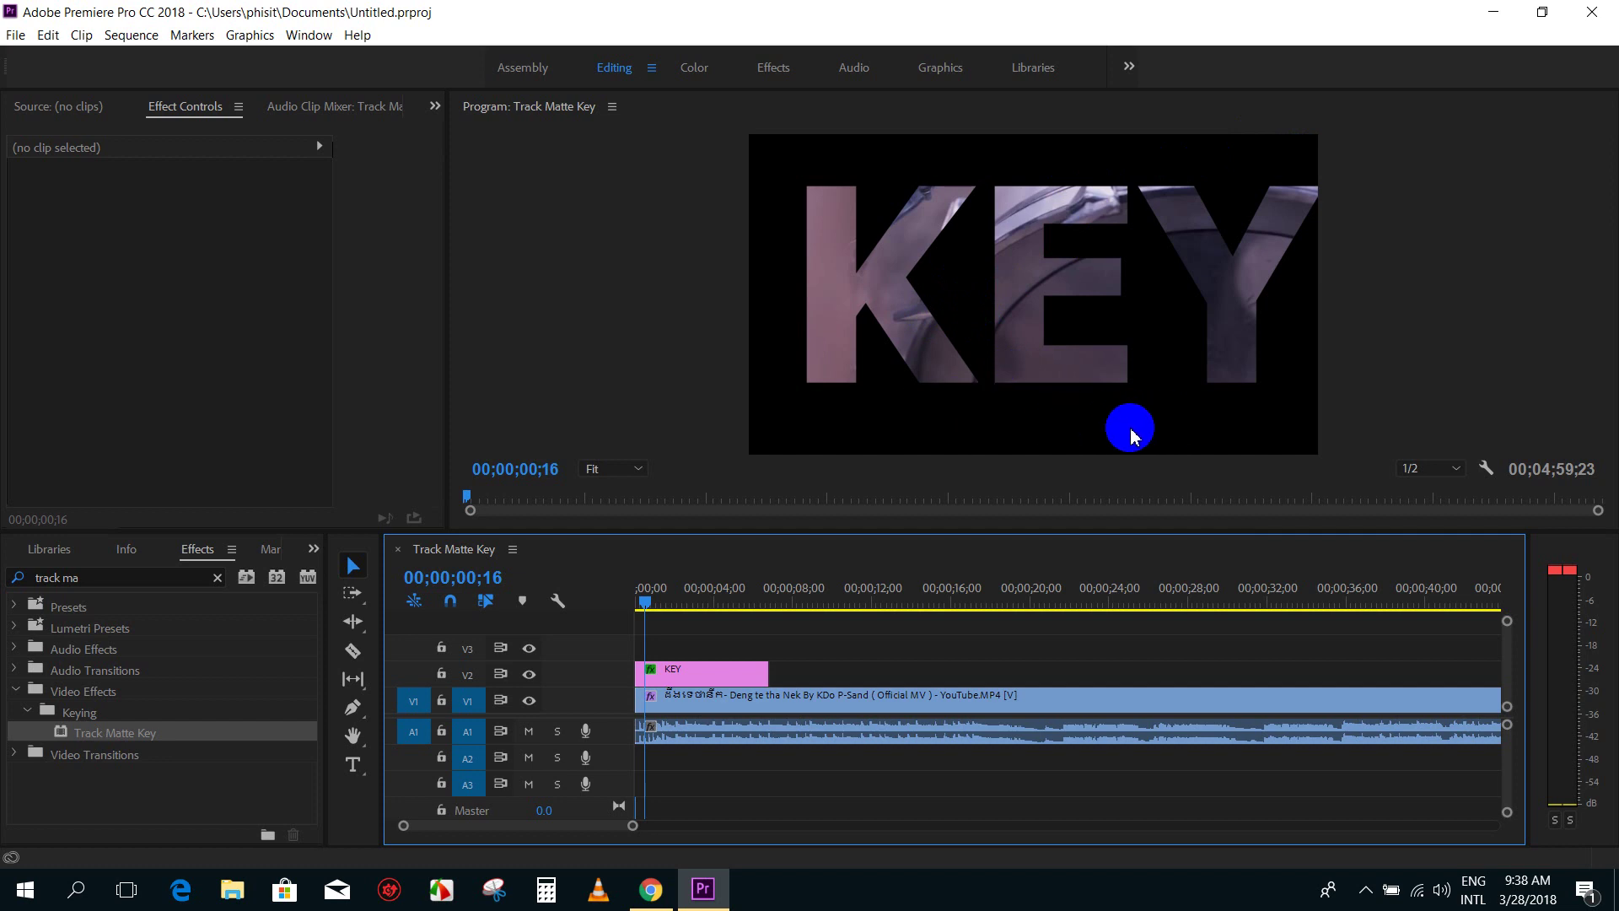
pyautogui.press('-')
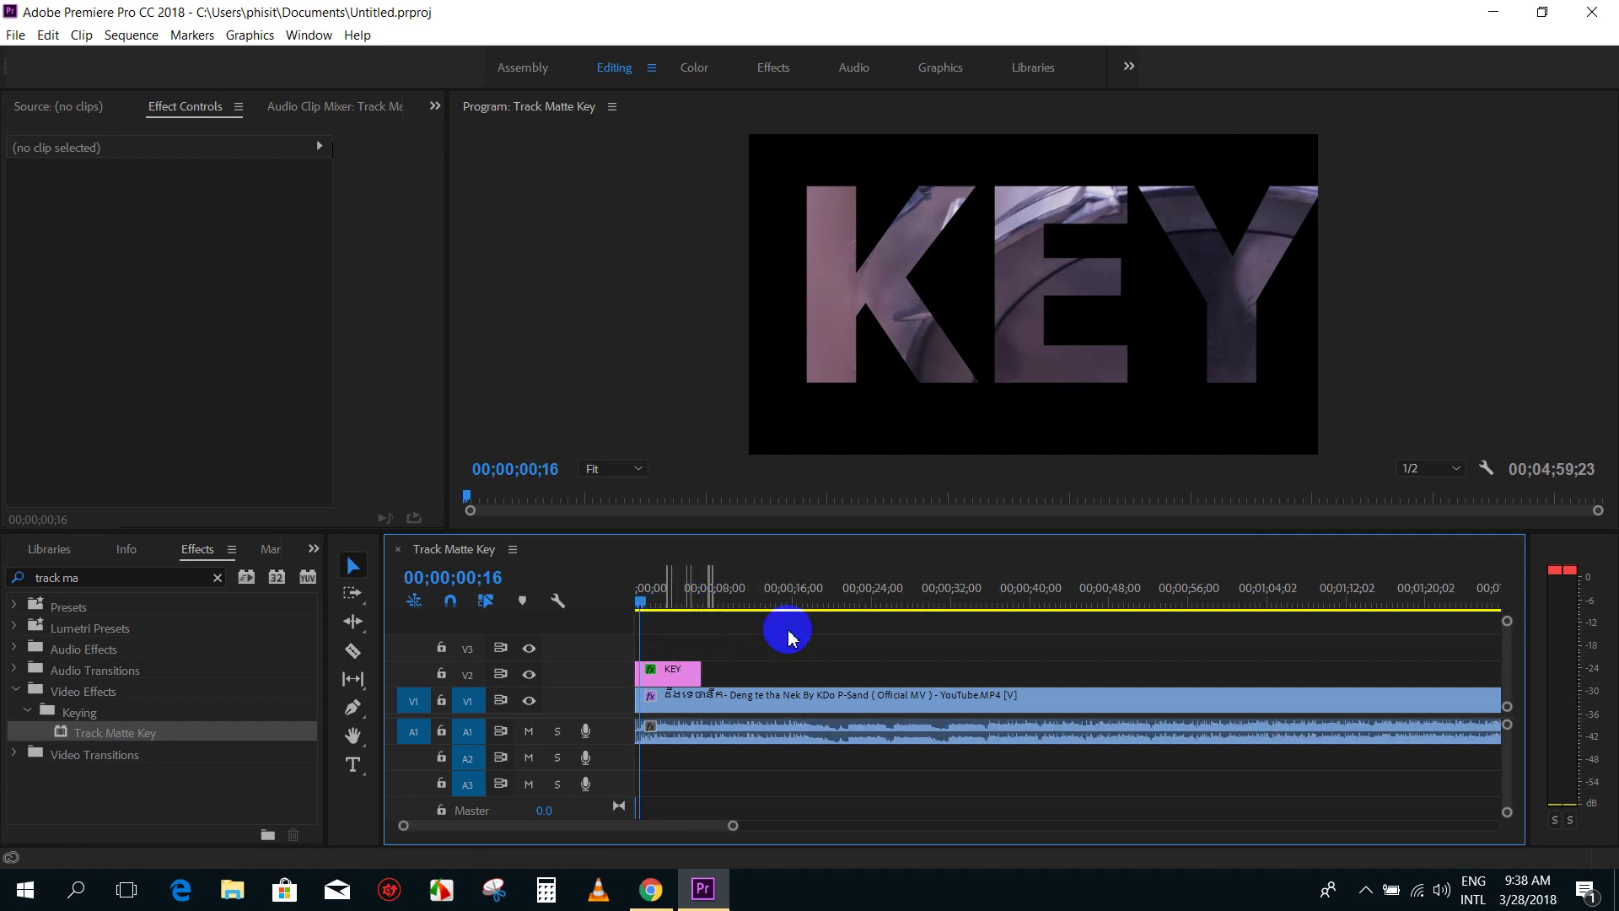
# Step: Trim the end of the long music-video clip on Video 1
pyautogui.press('-')
pyautogui.press('-')
pyautogui.moveTo(1370, 699); pyautogui.dragTo(690, 709)
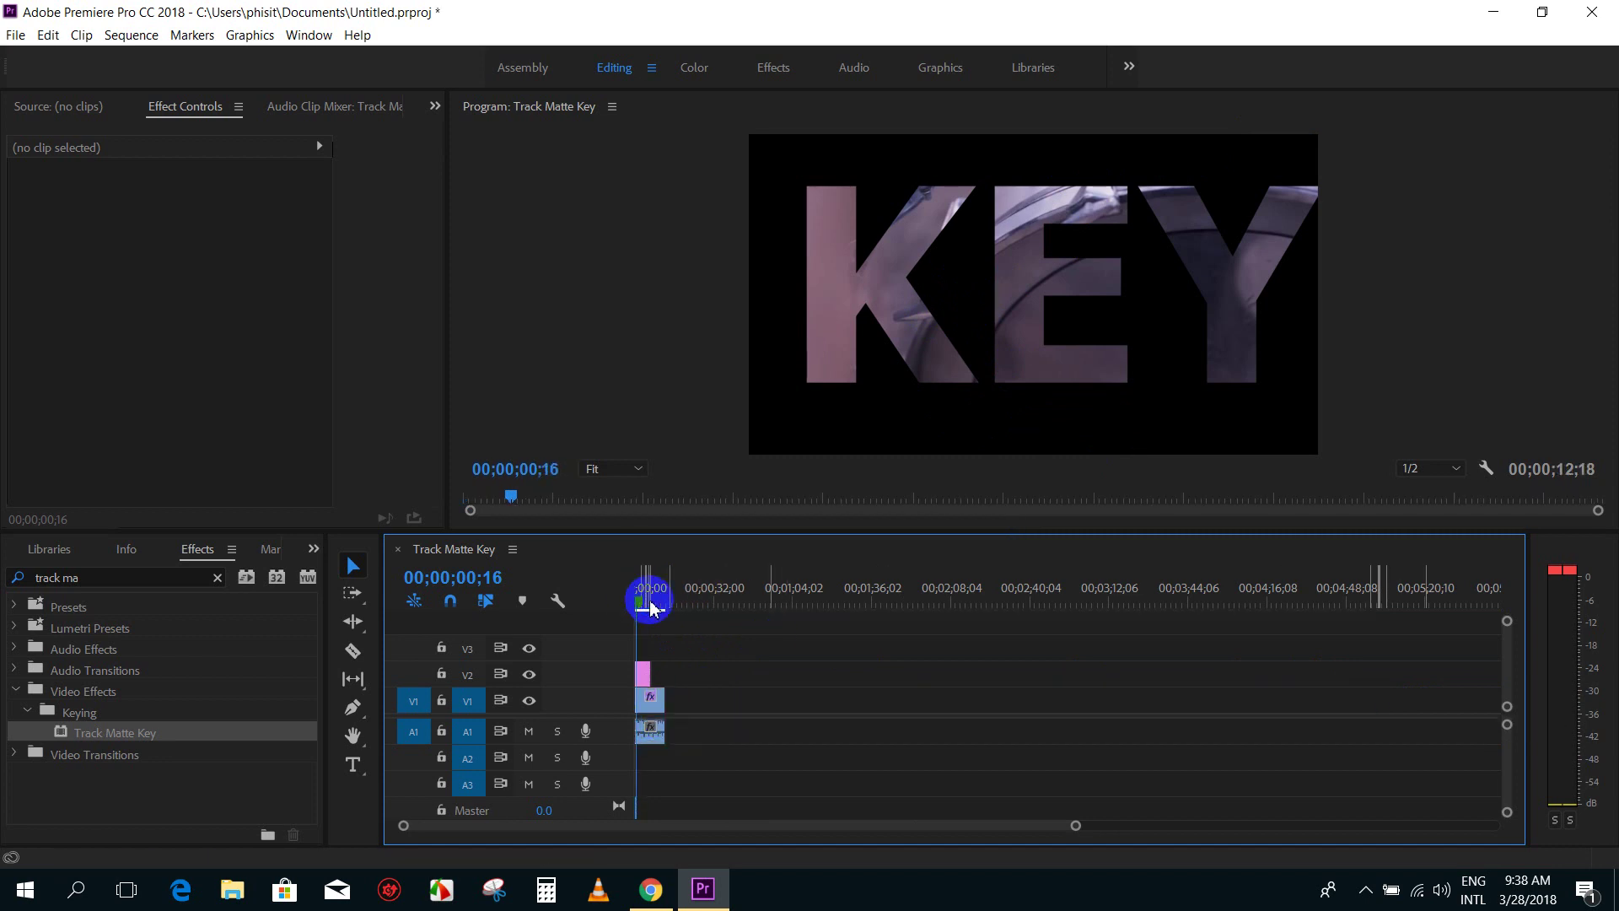
pyautogui.press('=')
pyautogui.press('=')
pyautogui.press('=')
# Step: Move the KEY title and music video up one track, KEY on V3 and video on V2
pyautogui.moveTo(949, 712); pyautogui.dragTo(671, 671)
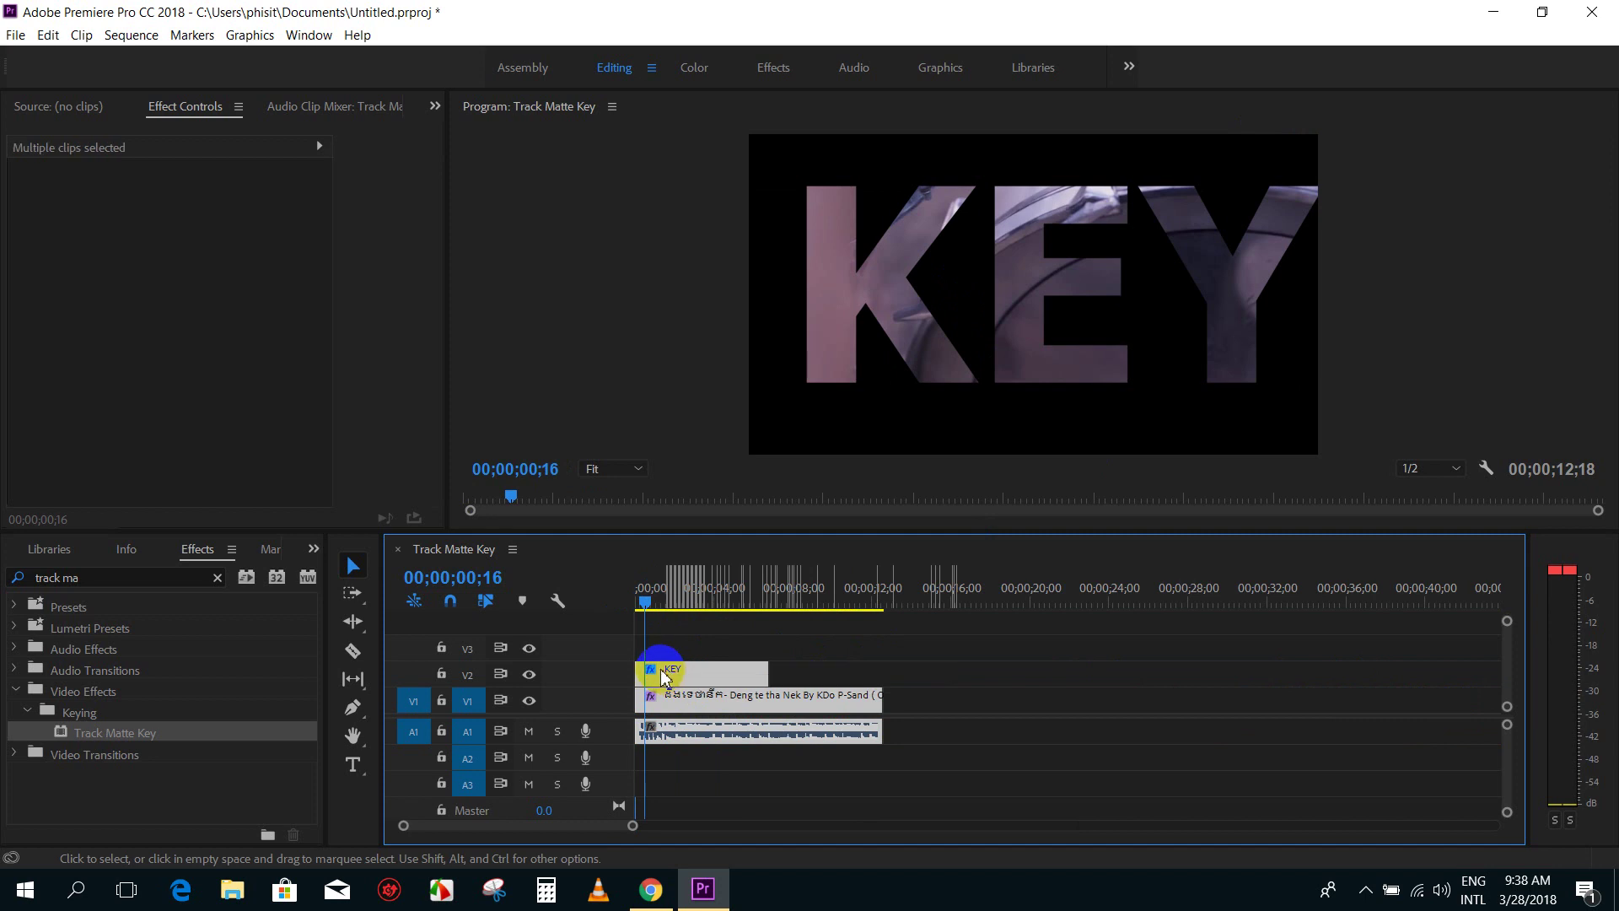
pyautogui.click(641, 602)
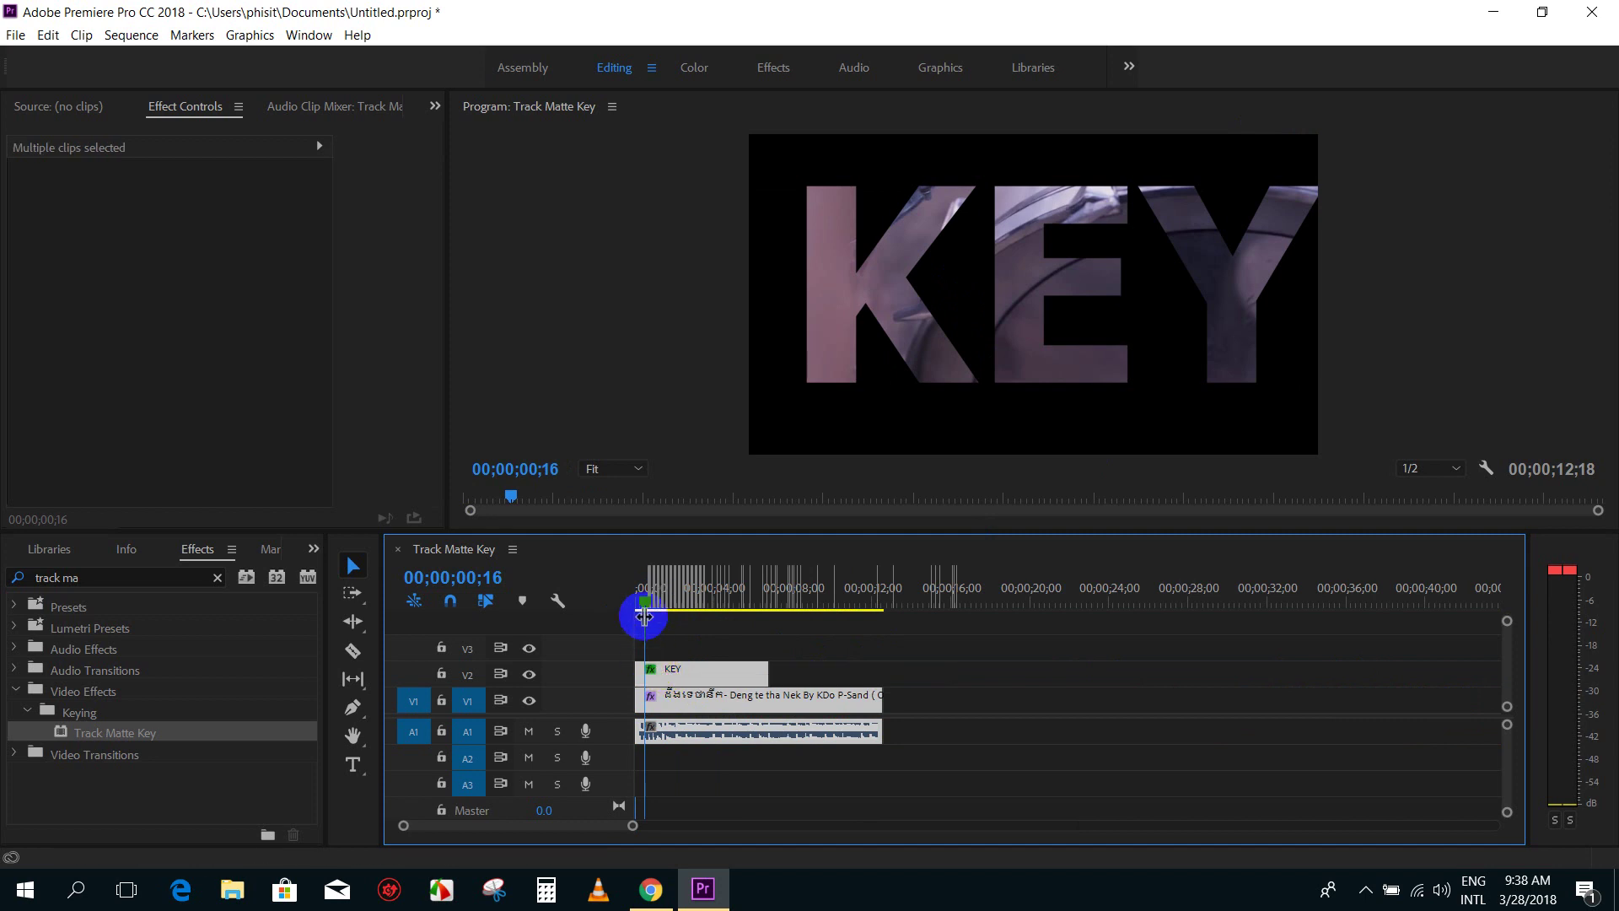
pyautogui.moveTo(650, 677); pyautogui.dragTo(649, 651)
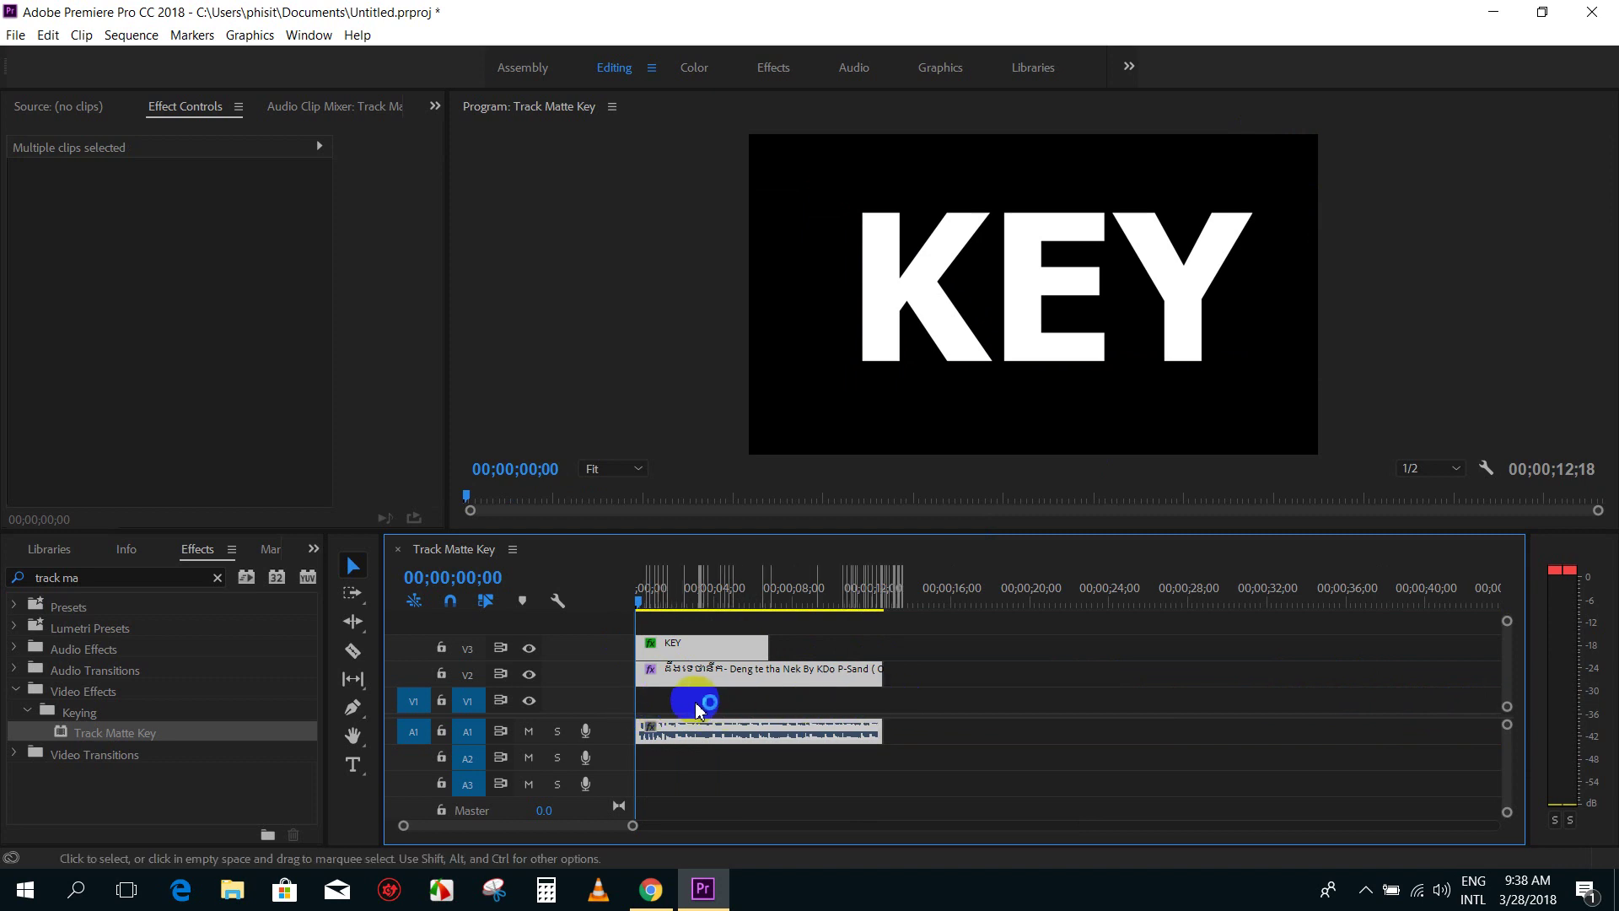
pyautogui.press('=')
pyautogui.press('=')
pyautogui.click(679, 628)
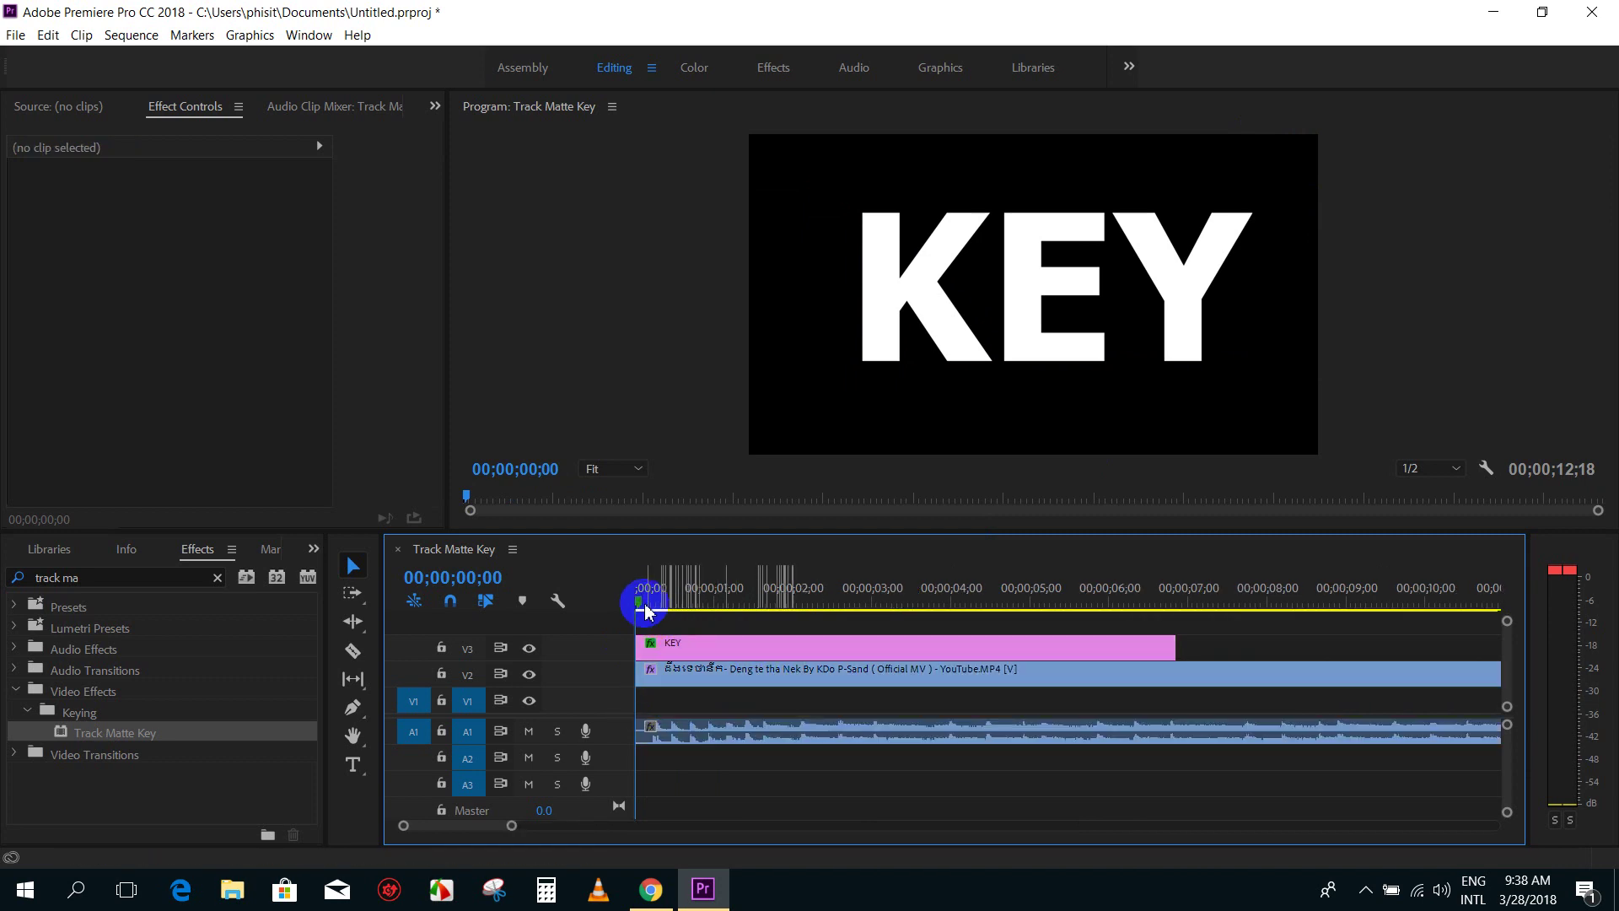
pyautogui.click(650, 597)
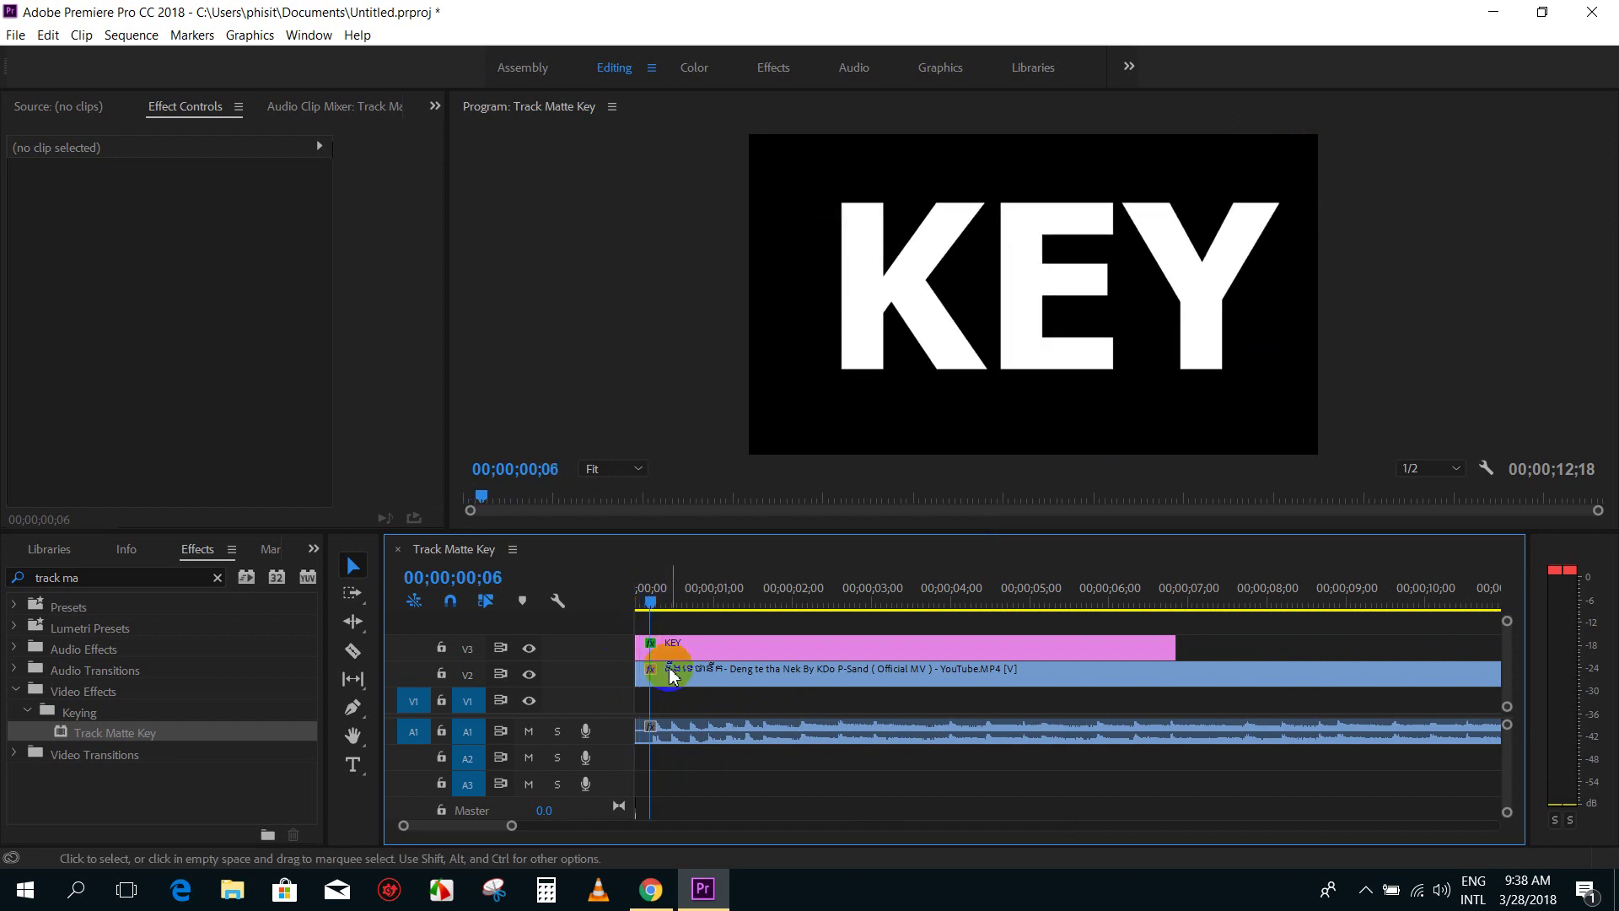
# Step: Select the Video 2 music-video clip and adjust targeting for the KEY title's track
pyautogui.click(696, 683)
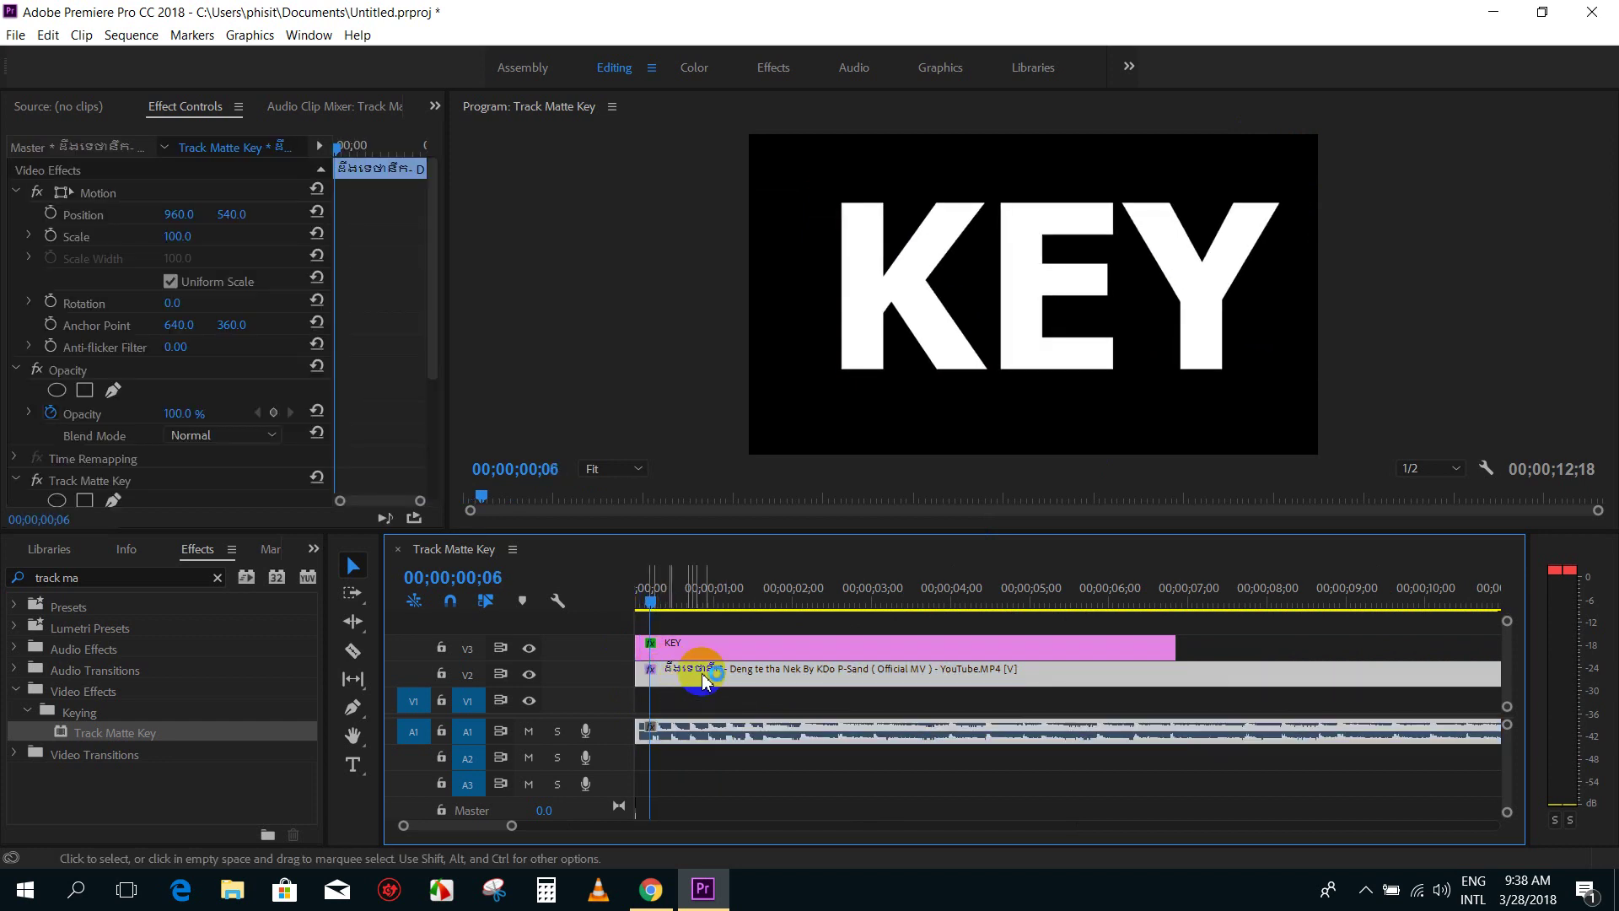
pyautogui.moveTo(697, 693); pyautogui.dragTo(580, 540)
pyautogui.click(747, 702)
pyautogui.click(736, 670)
pyautogui.moveTo(433, 292); pyautogui.dragTo(437, 420)
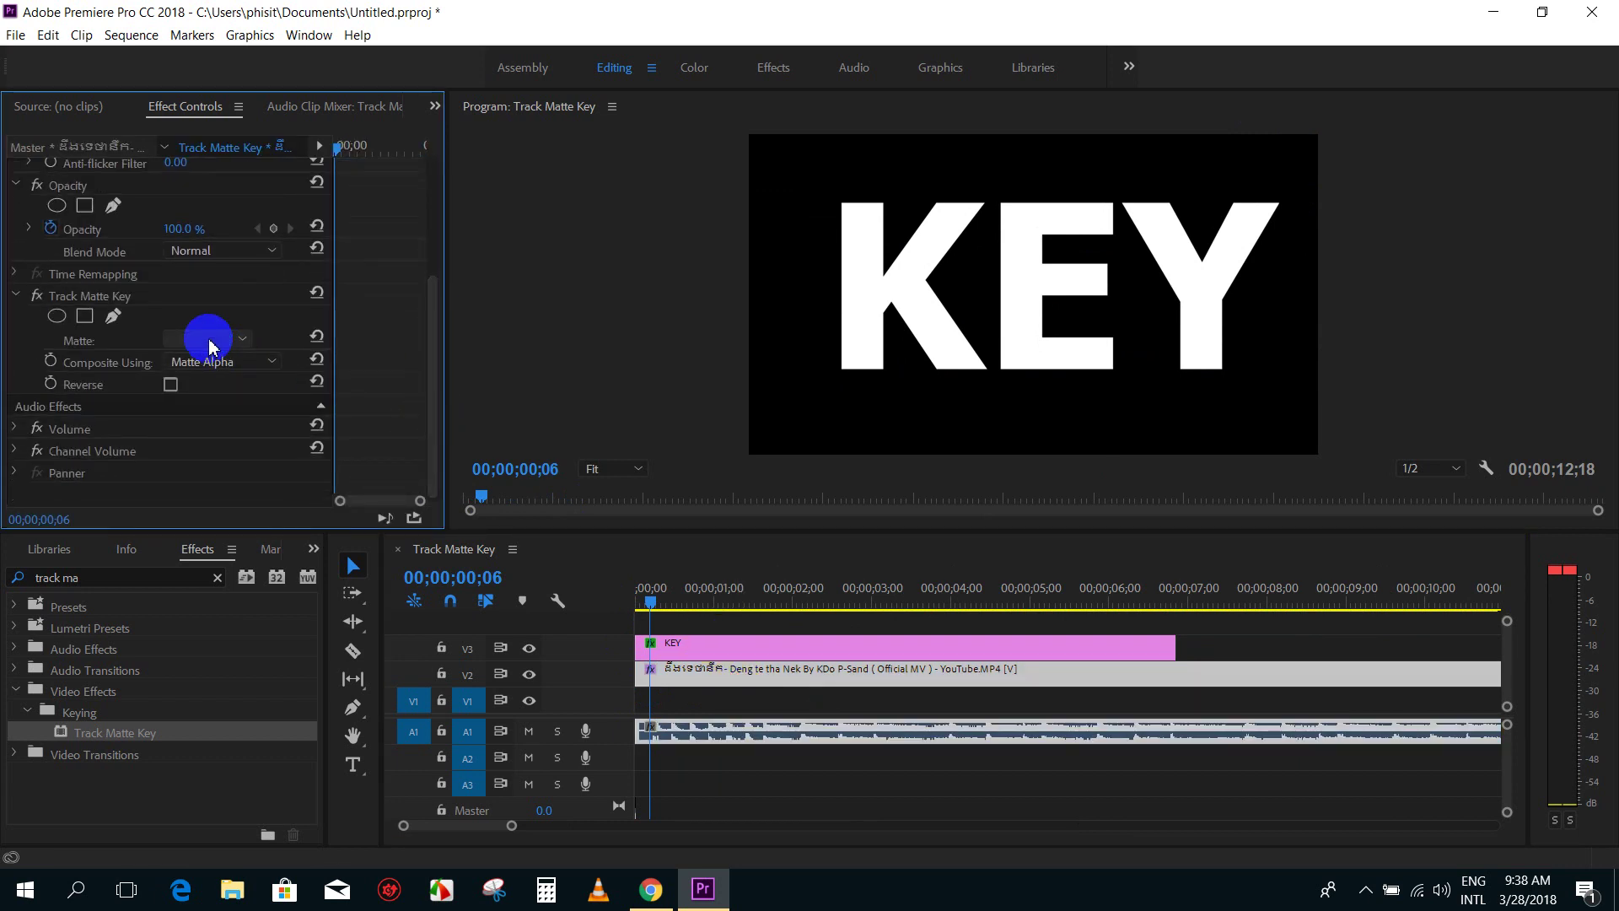
pyautogui.moveTo(680, 649); pyautogui.dragTo(469, 655)
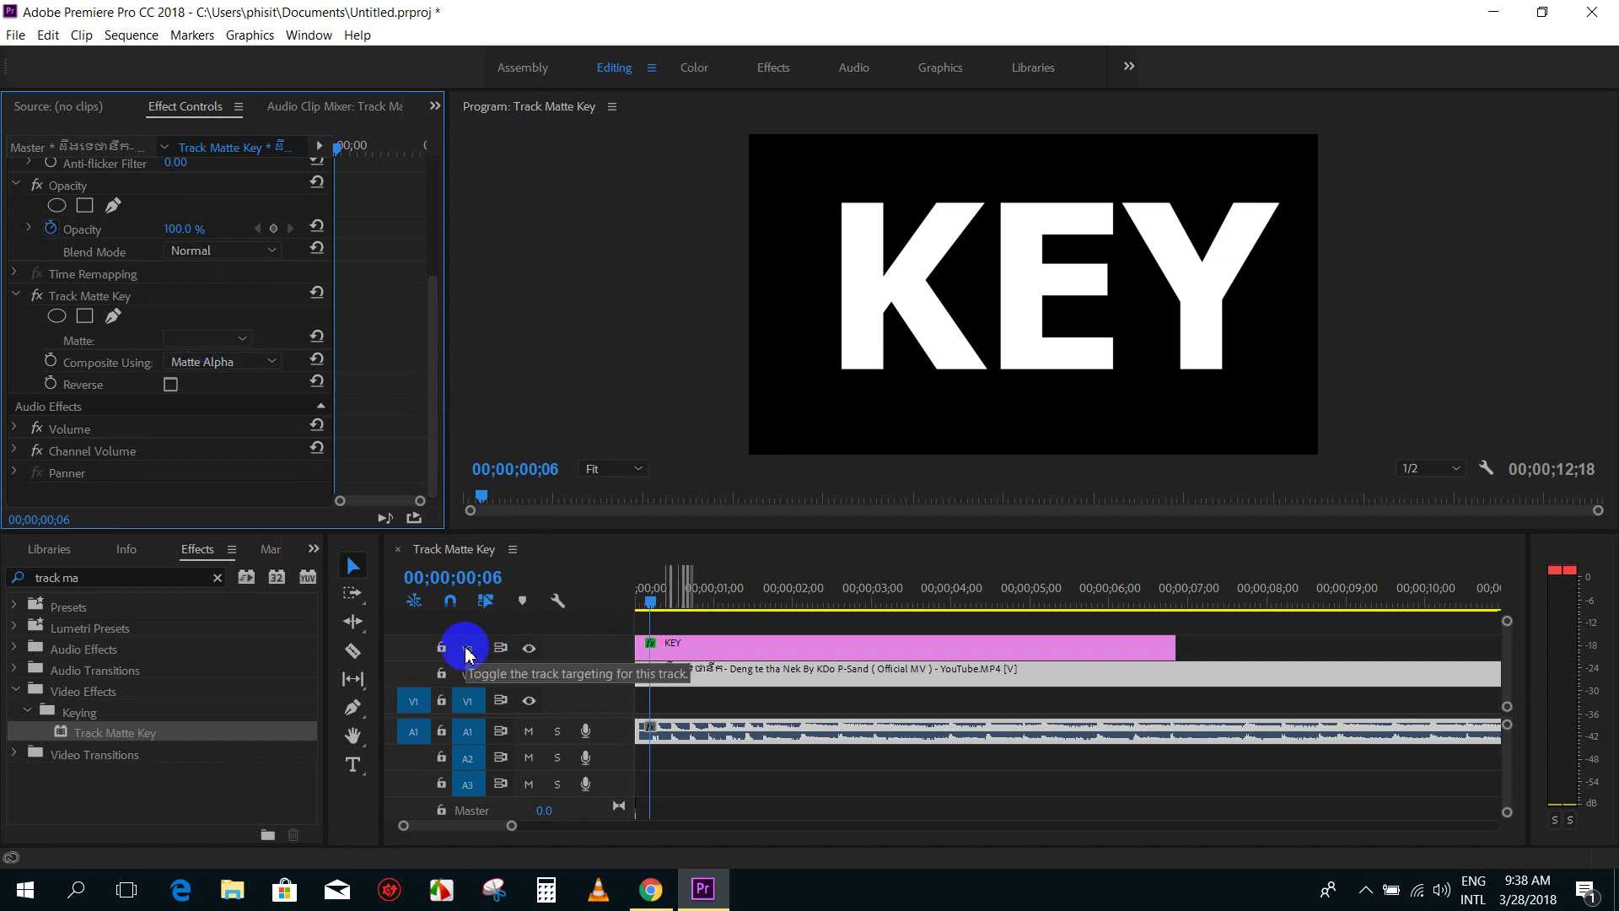
pyautogui.click(466, 654)
pyautogui.click(688, 678)
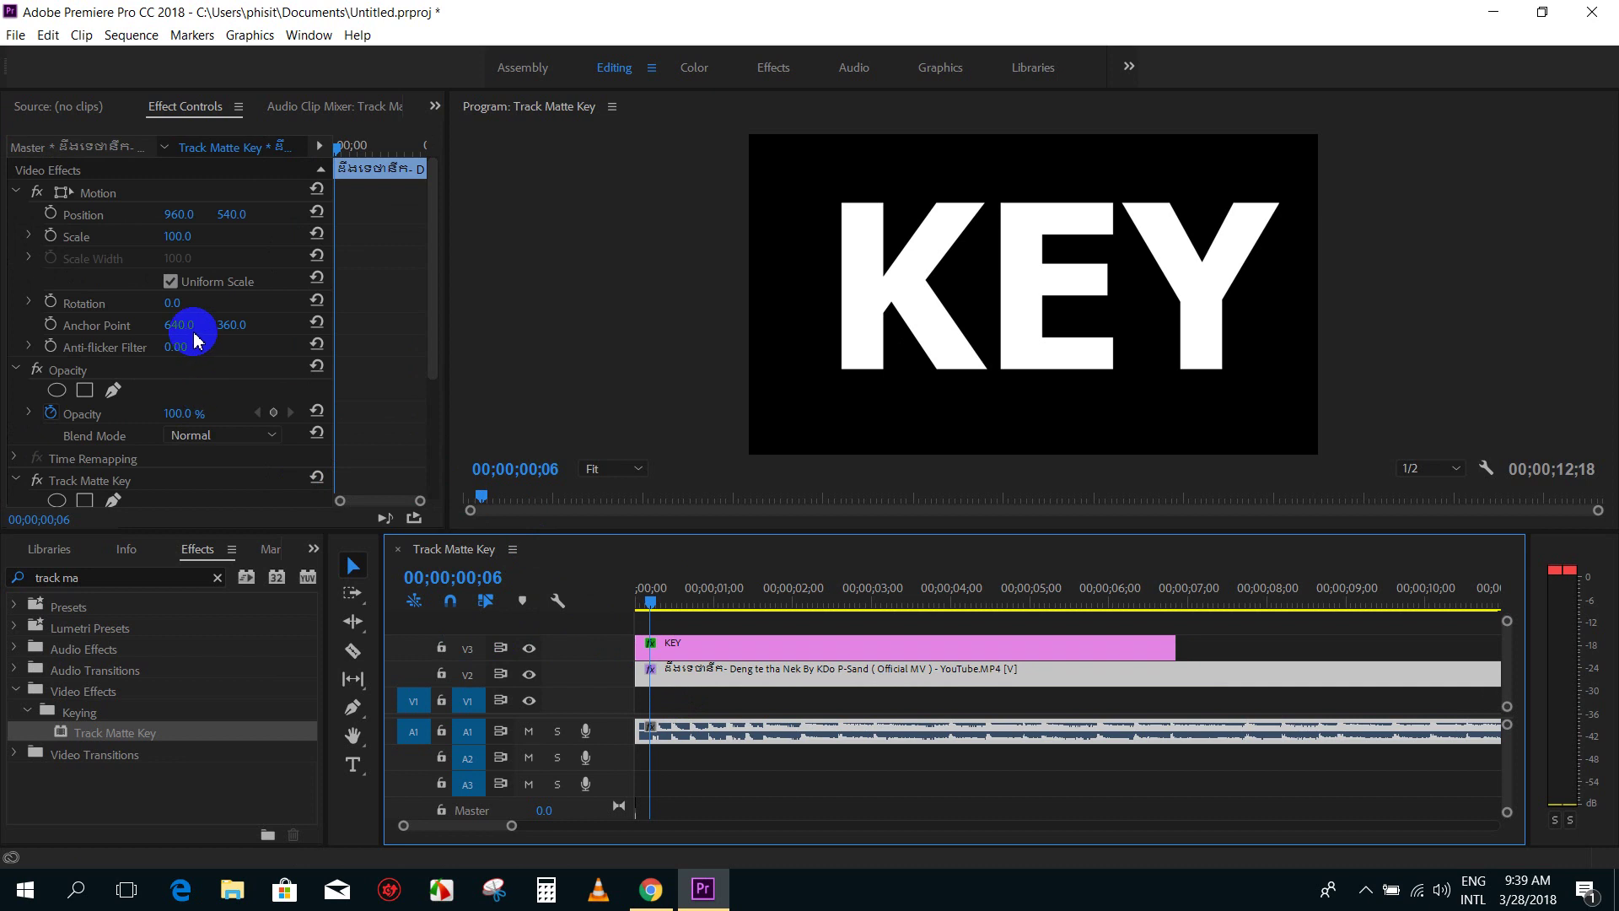
# Step: Set the Track Matte Key's Matte to Video 3 and scrub to check the letters
pyautogui.scroll(-5, 209, 421)
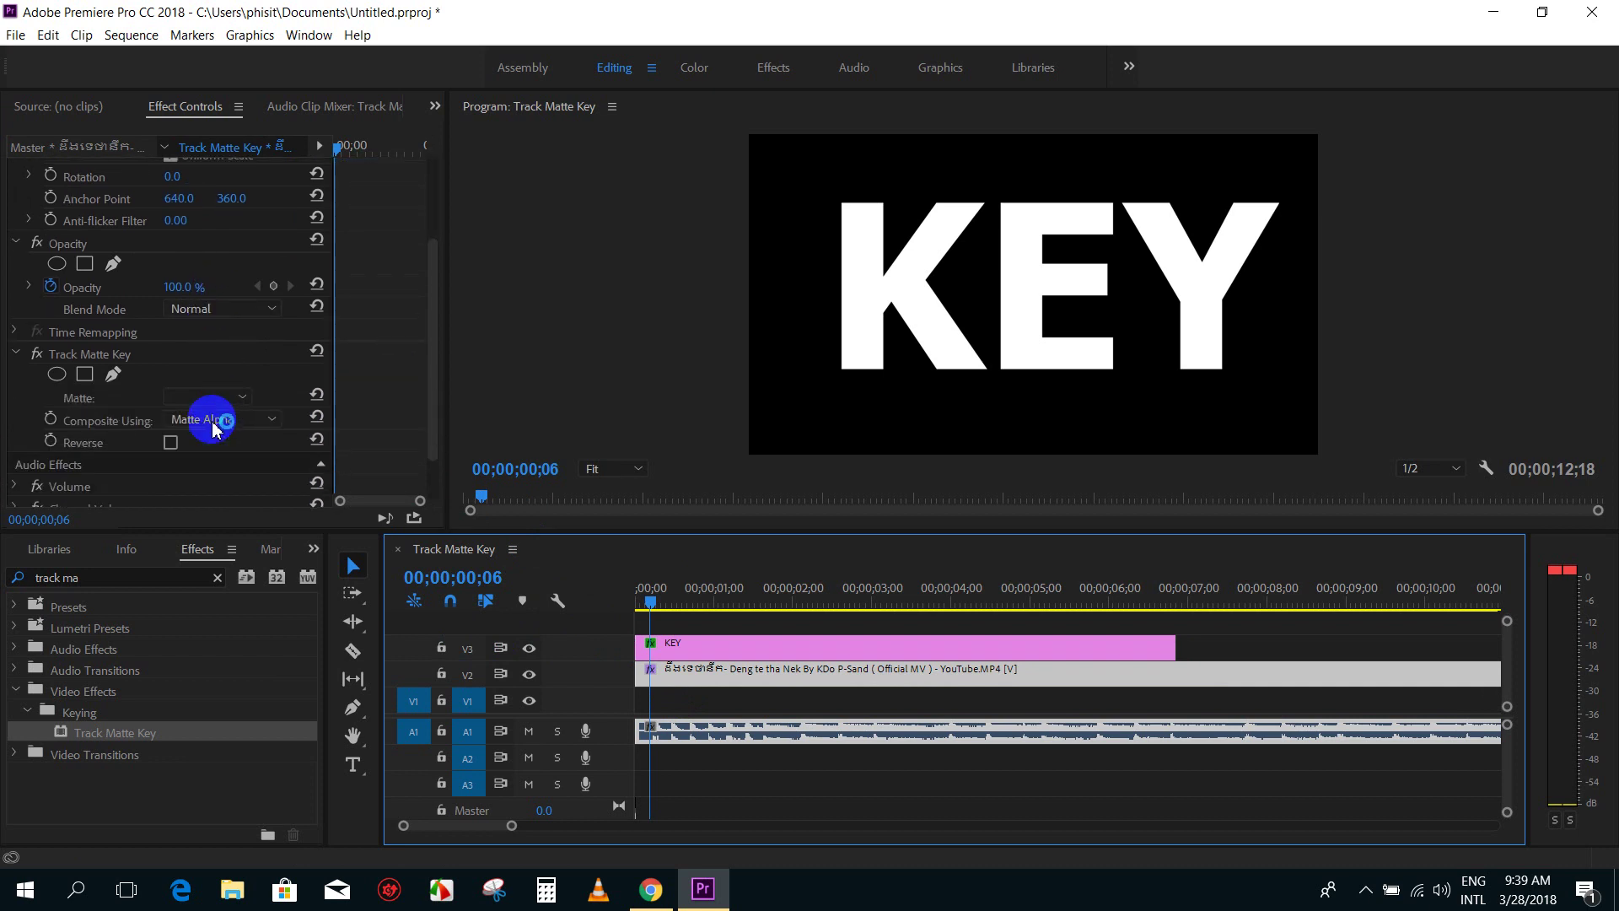
pyautogui.click(207, 396)
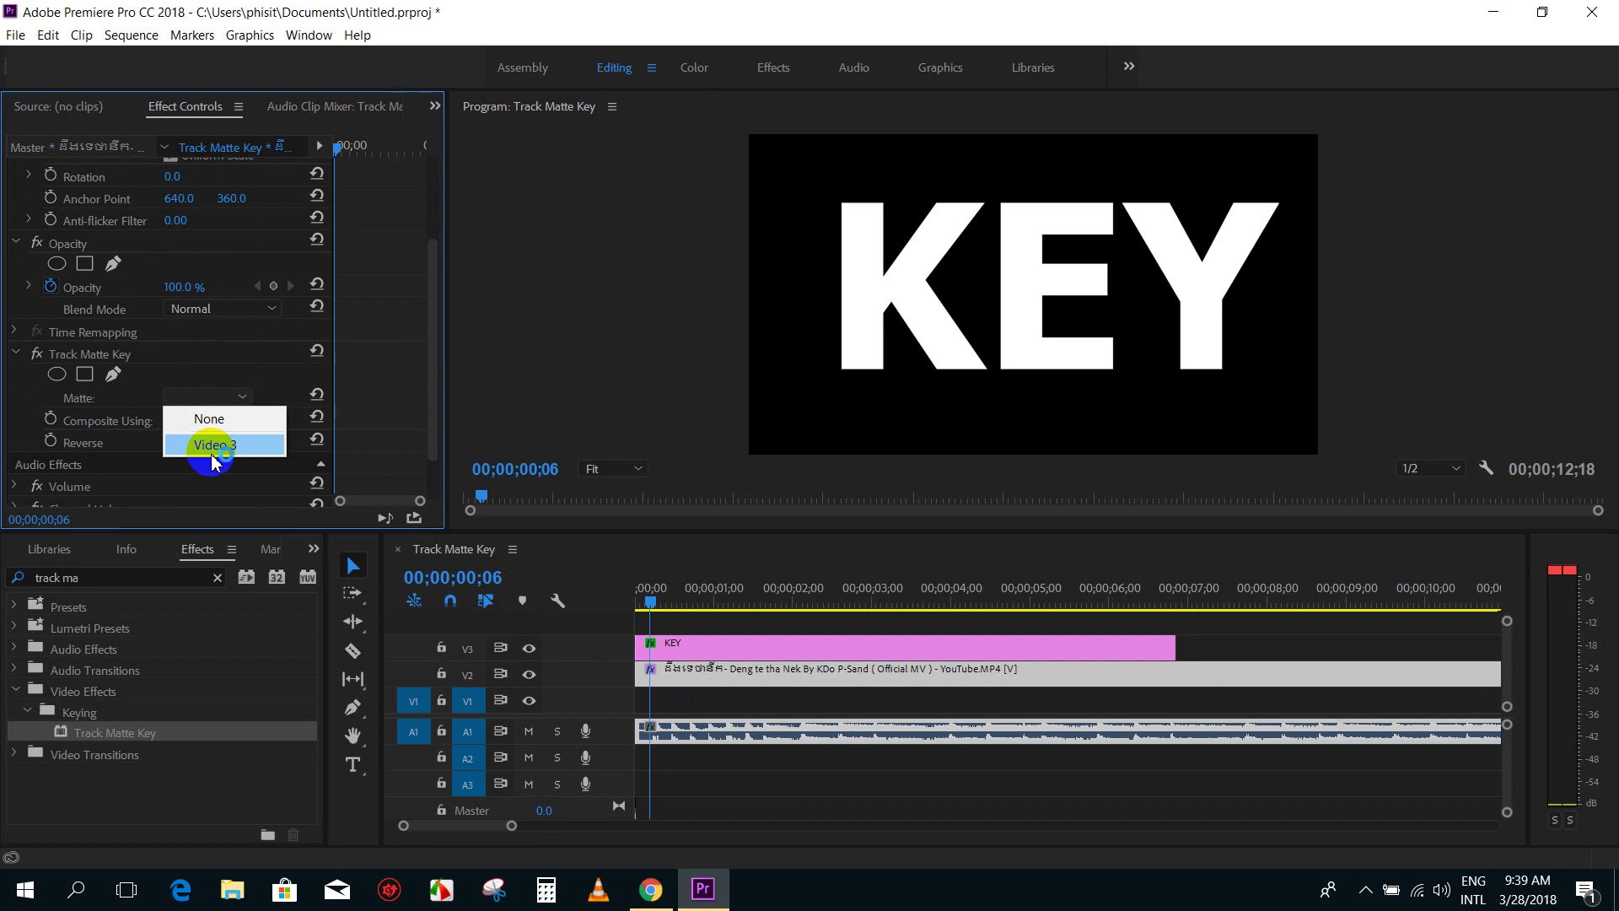
pyautogui.click(213, 448)
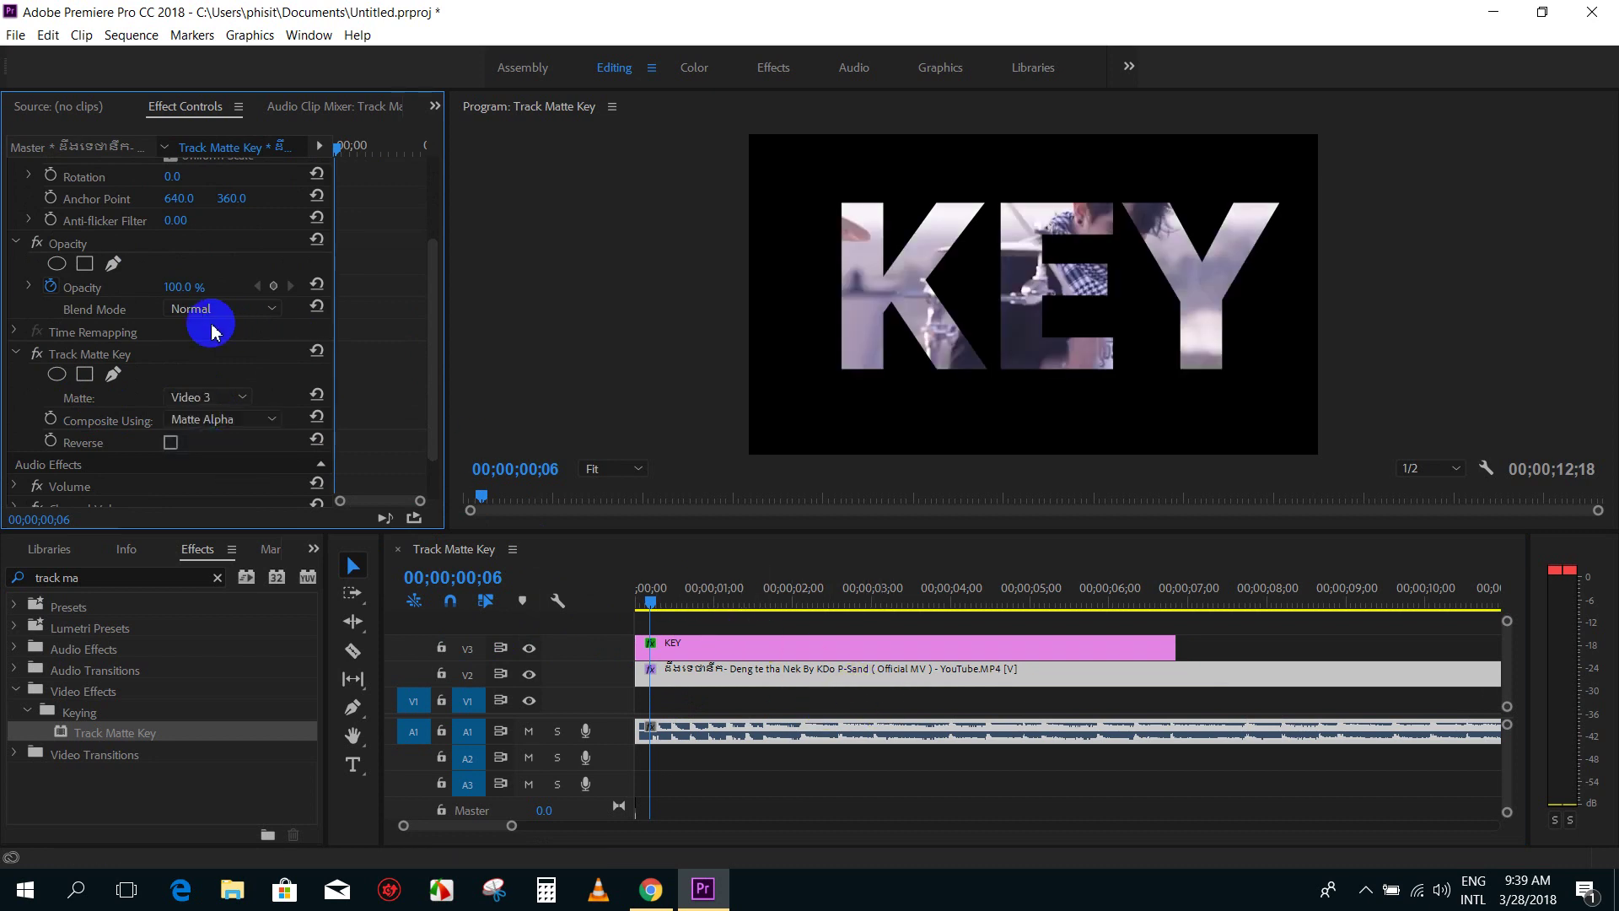
pyautogui.moveTo(662, 604); pyautogui.dragTo(614, 622)
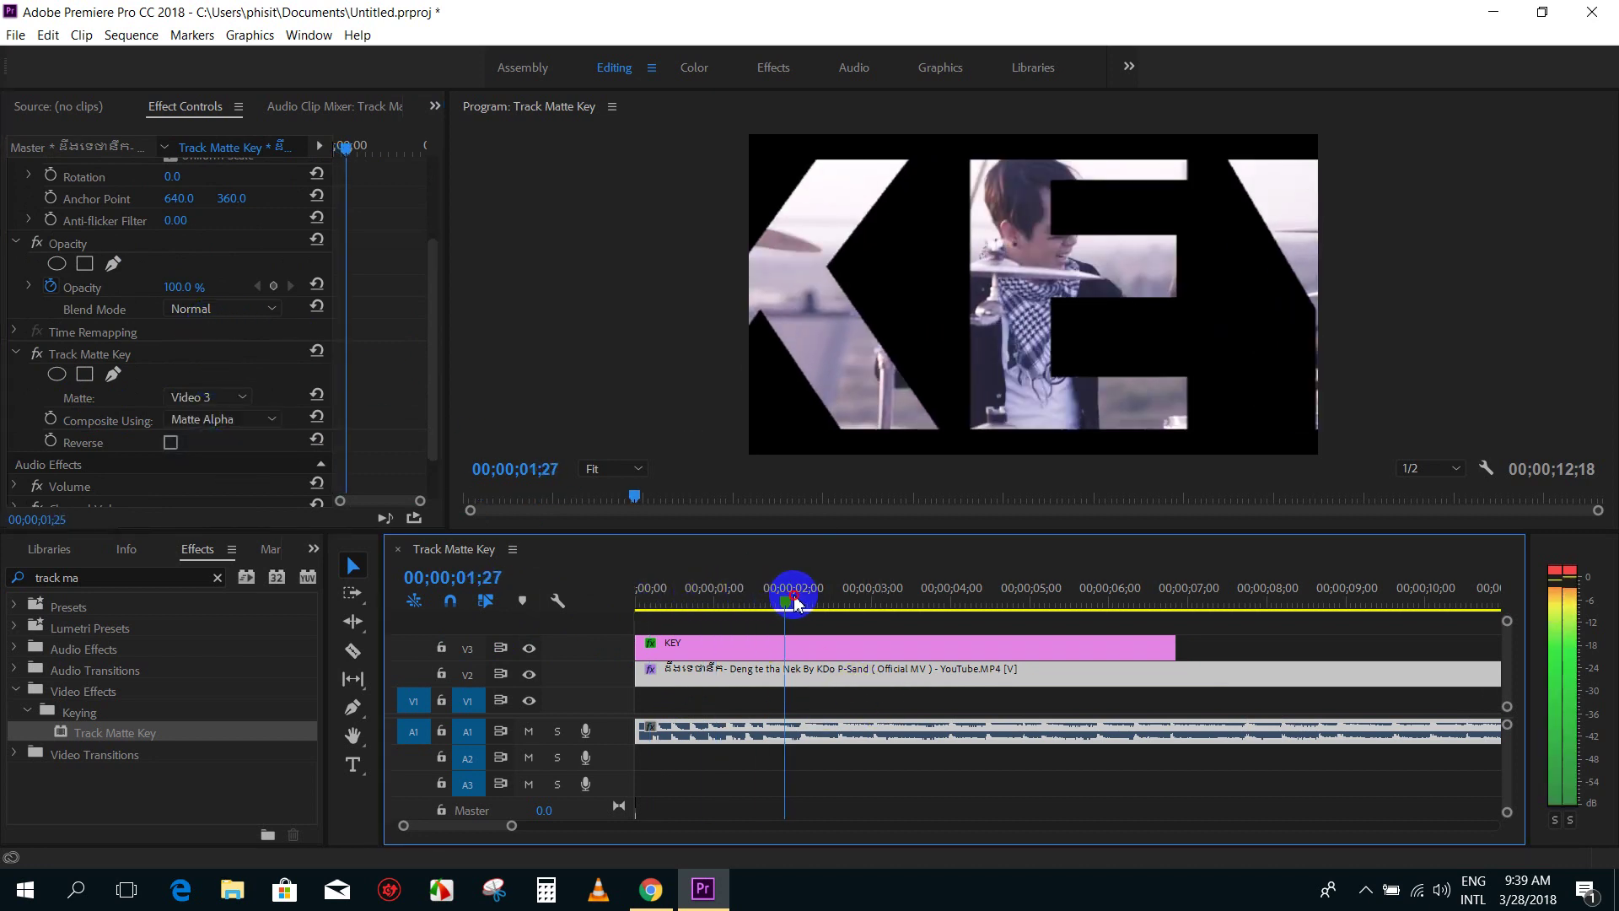
# Step: From the Project panel, place another copy of the music video onto the empty Video 1 track
pyautogui.click(667, 706)
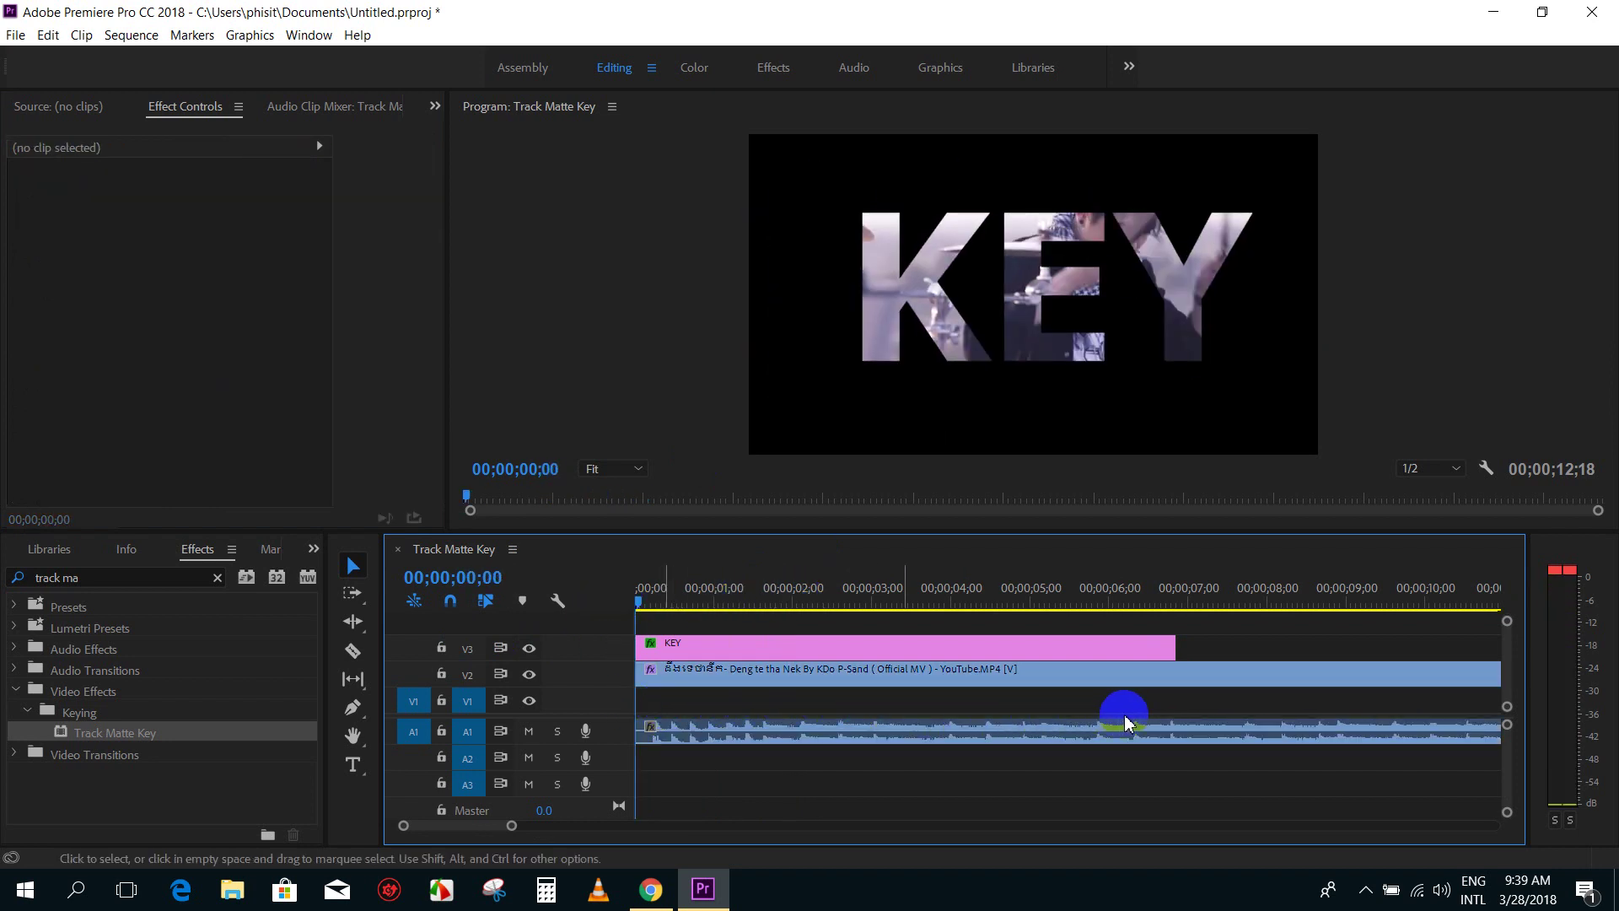
pyautogui.click(315, 549)
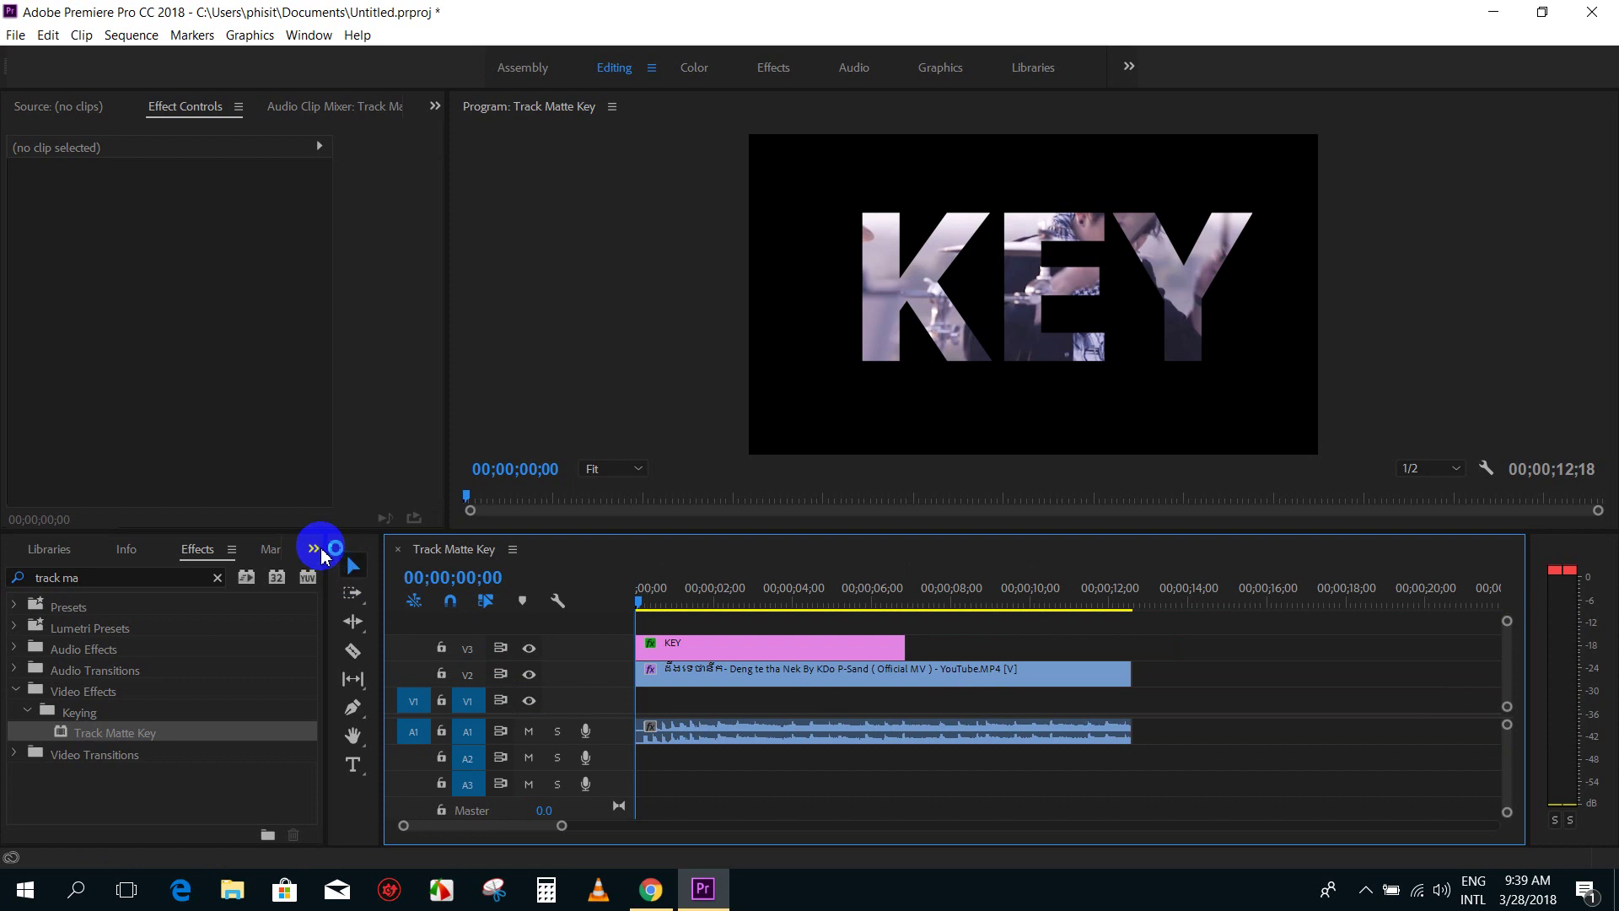
pyautogui.click(333, 567)
pyautogui.doubleClick(135, 721)
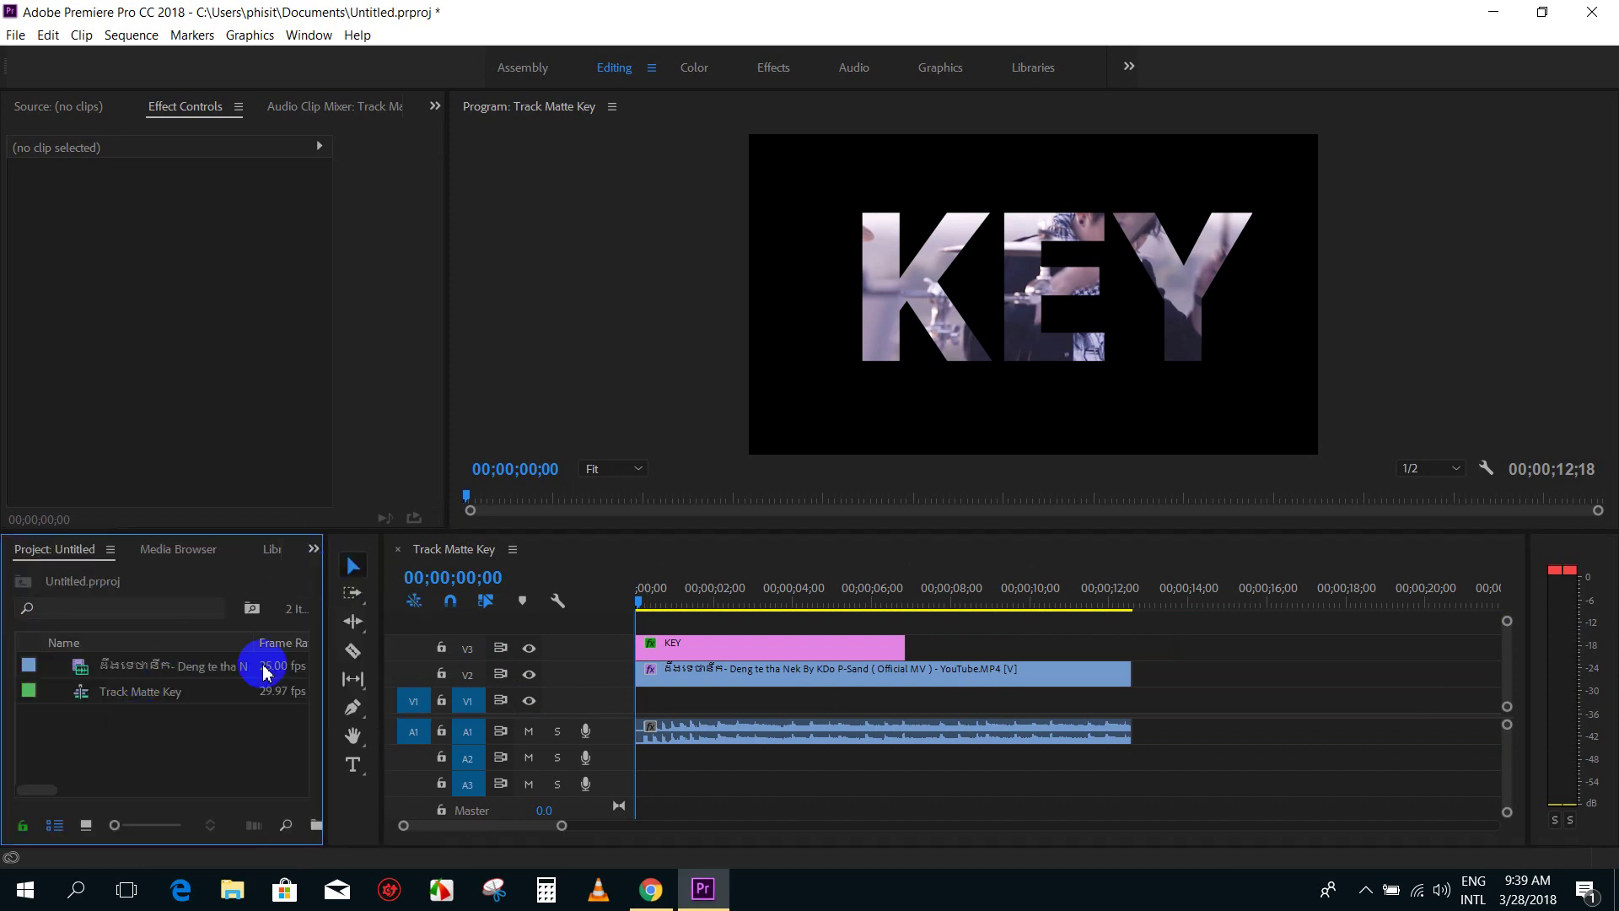
pyautogui.click(588, 79)
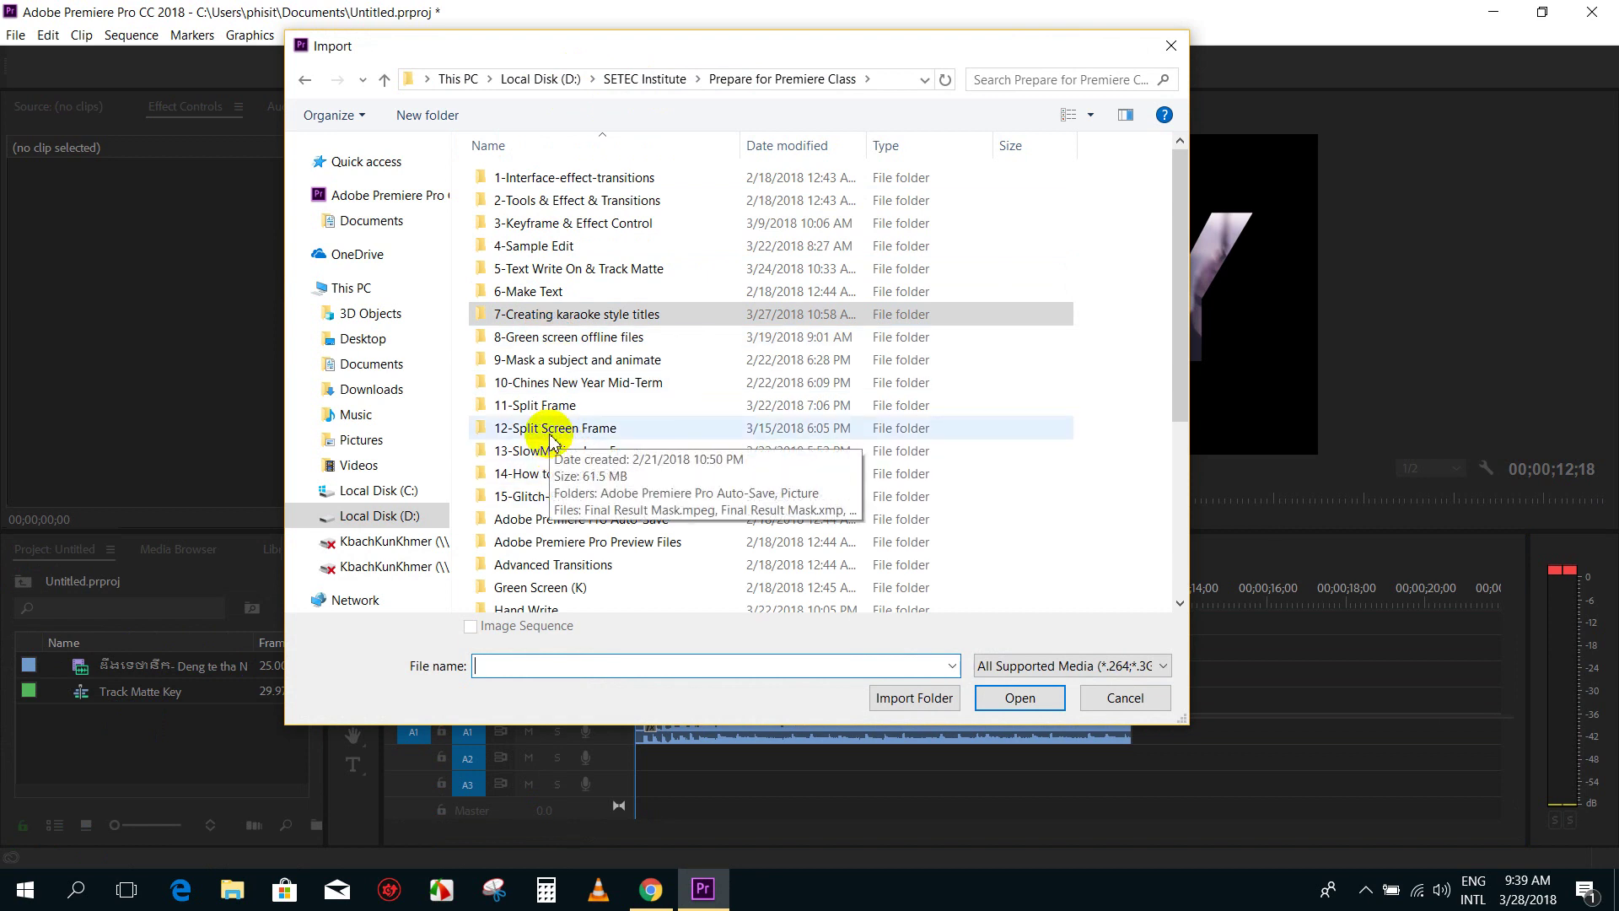
pyautogui.doubleClick(555, 368)
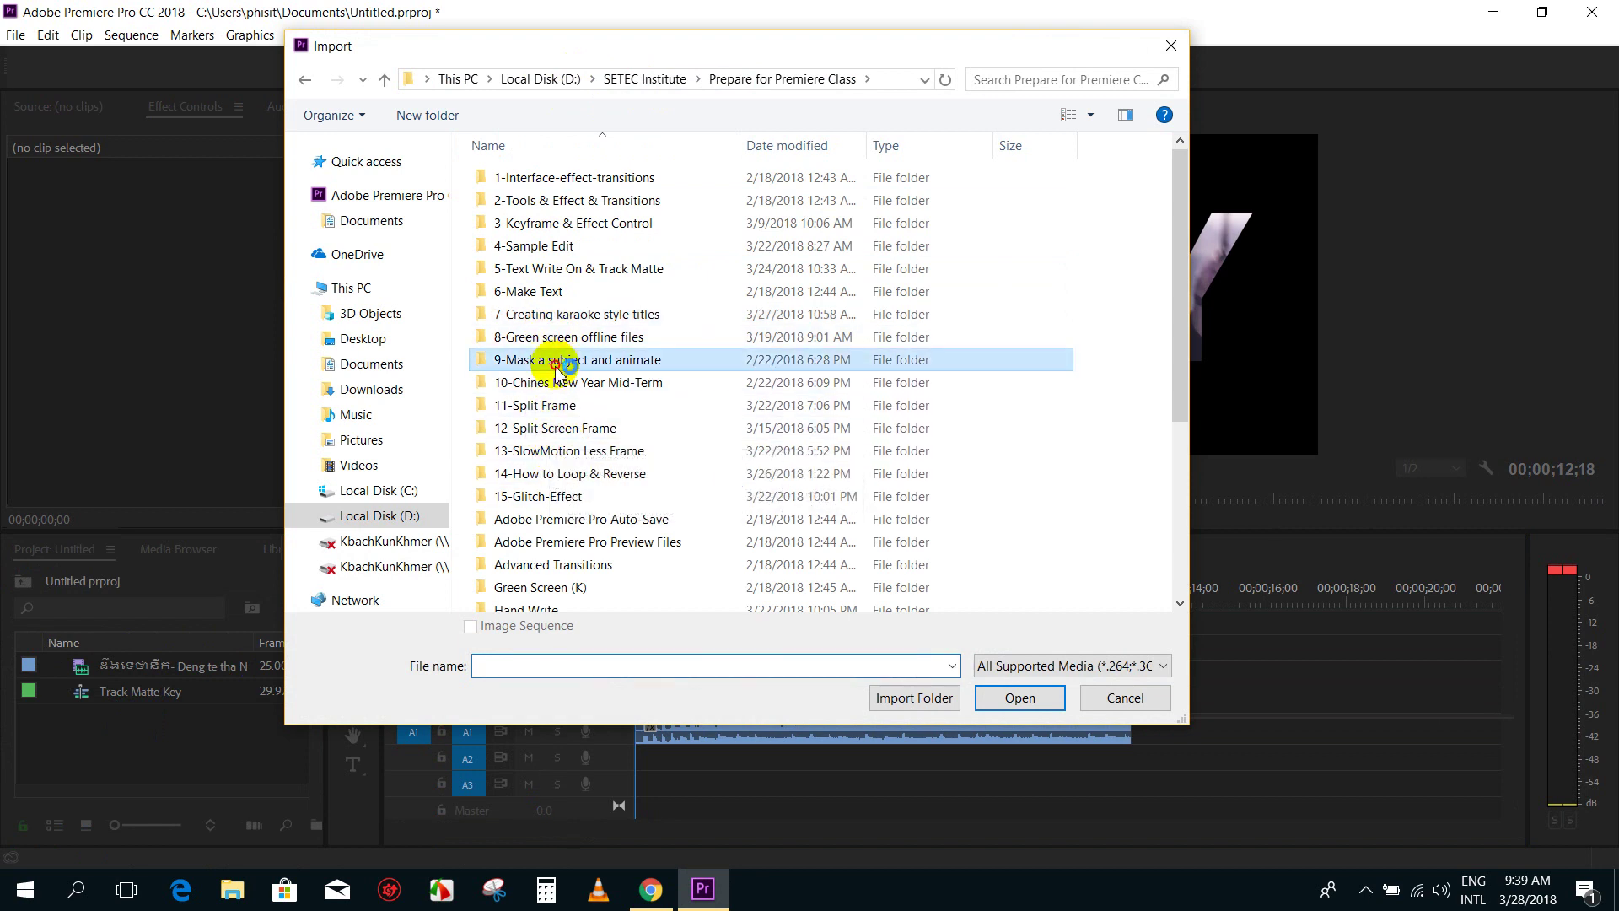
pyautogui.click(1127, 697)
pyautogui.moveTo(260, 670)
pyautogui.mouseDown()
pyautogui.moveTo(790, 708)
pyautogui.moveTo(1322, 713)
pyautogui.moveTo(1069, 713)
pyautogui.mouseUp()
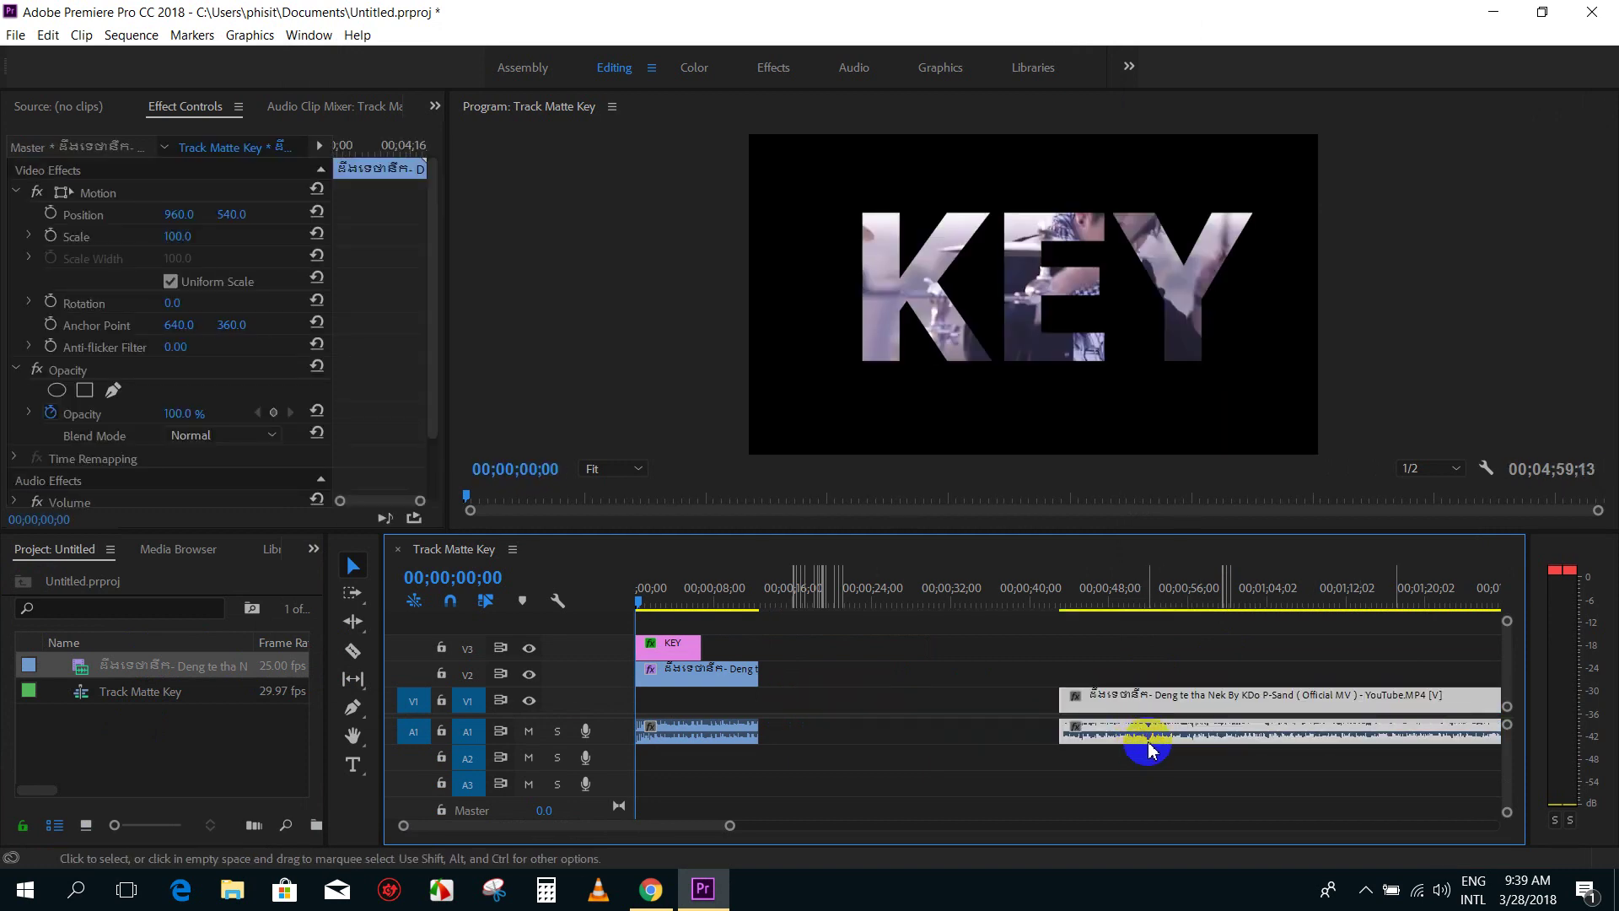
pyautogui.rightClick(1138, 712)
# Step: Delete the copy's A1 audio and move the V1 video copy to the sequence start
pyautogui.click(1186, 308)
pyautogui.click(1114, 780)
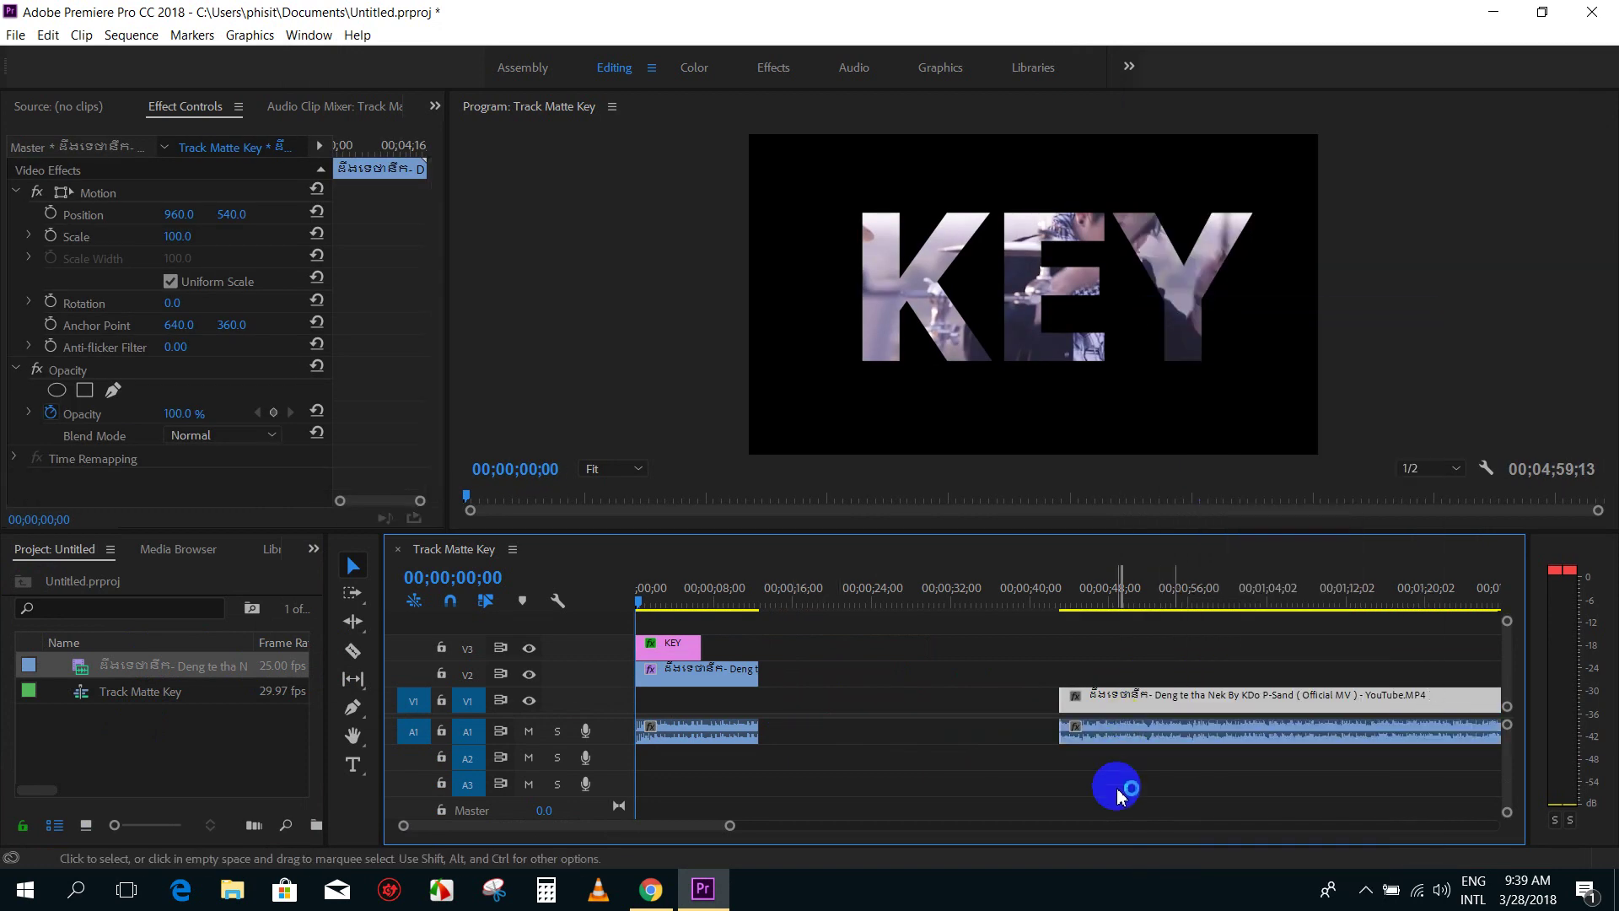
pyautogui.click(1137, 740)
pyautogui.press('Delete')
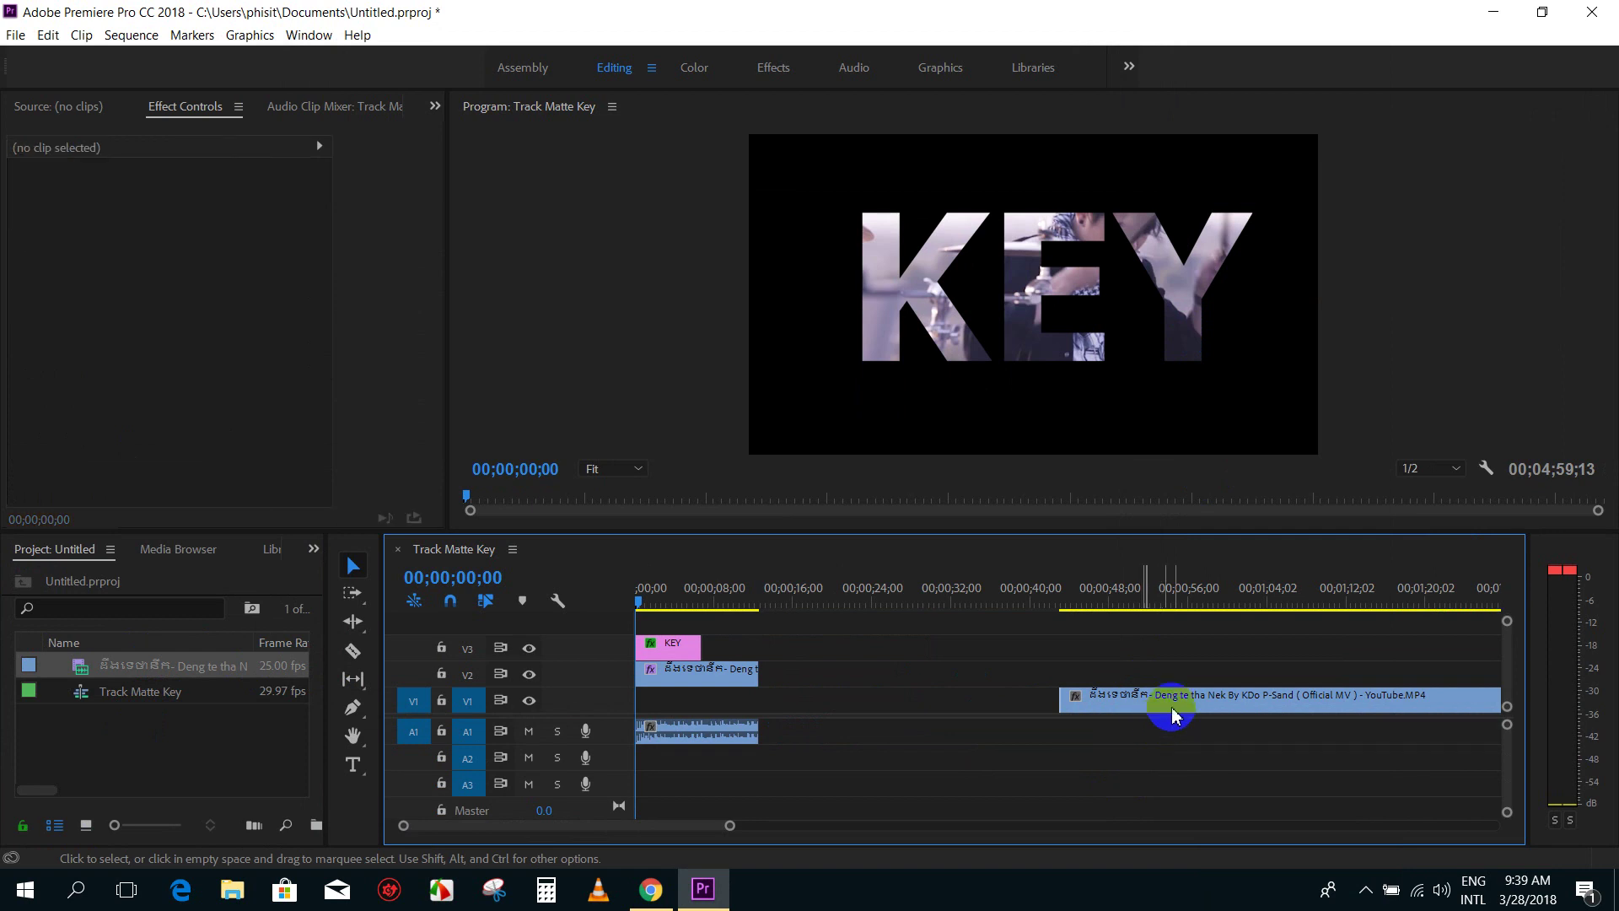
pyautogui.moveTo(1162, 700); pyautogui.dragTo(740, 700)
# Step: Apply Set to Frame Size to the V1 copy and play back the result
pyautogui.click(641, 597)
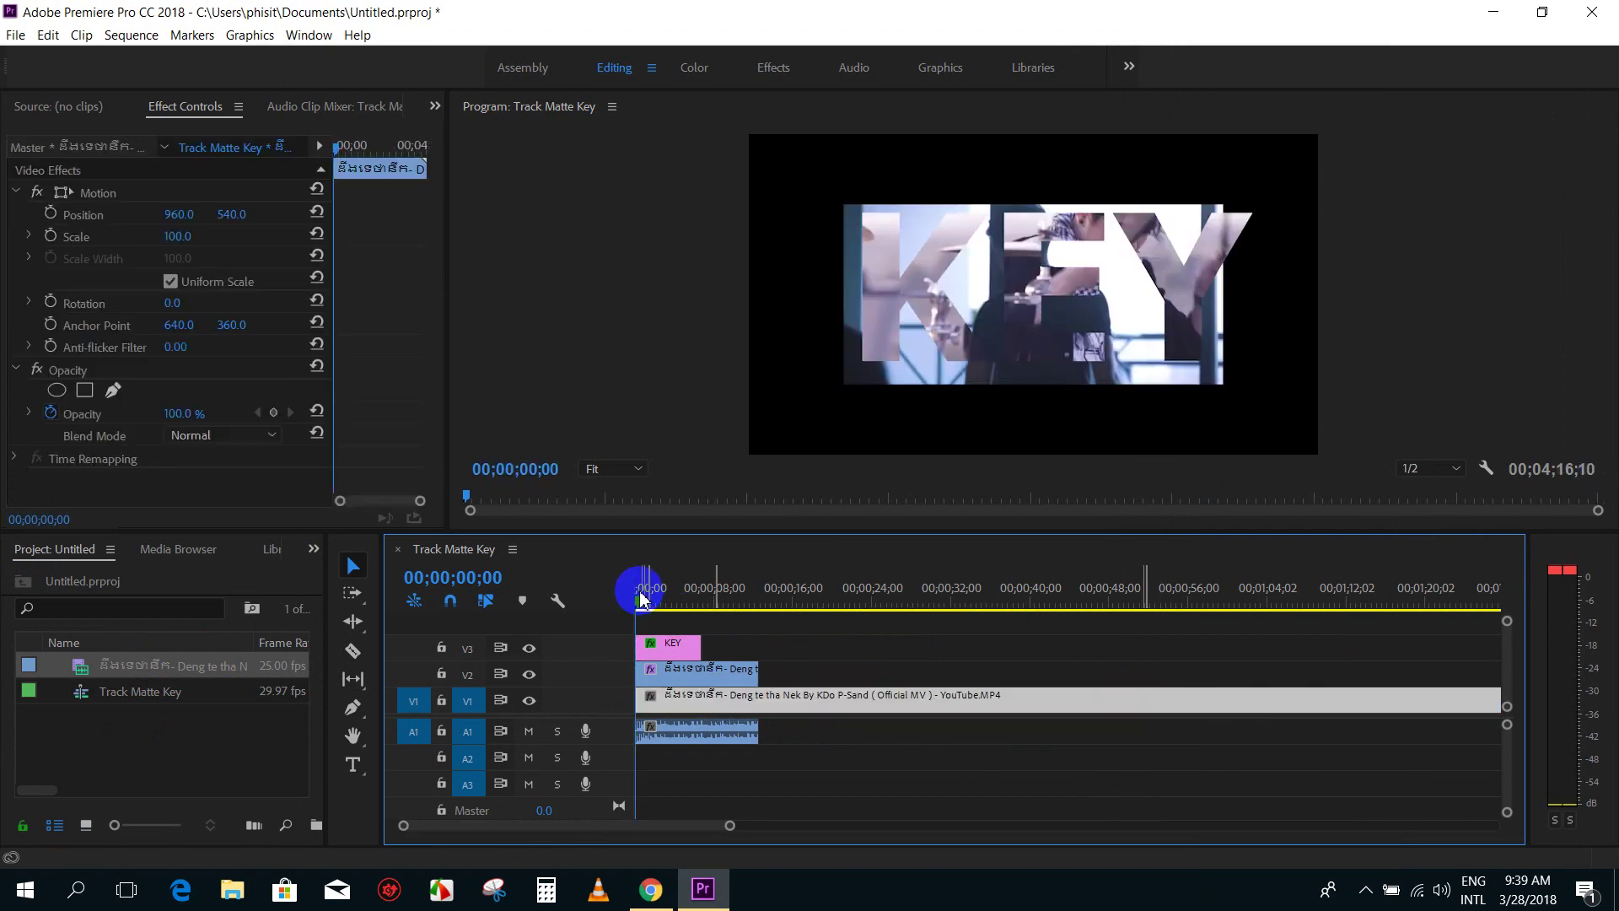
pyautogui.press('=')
pyautogui.rightClick(772, 699)
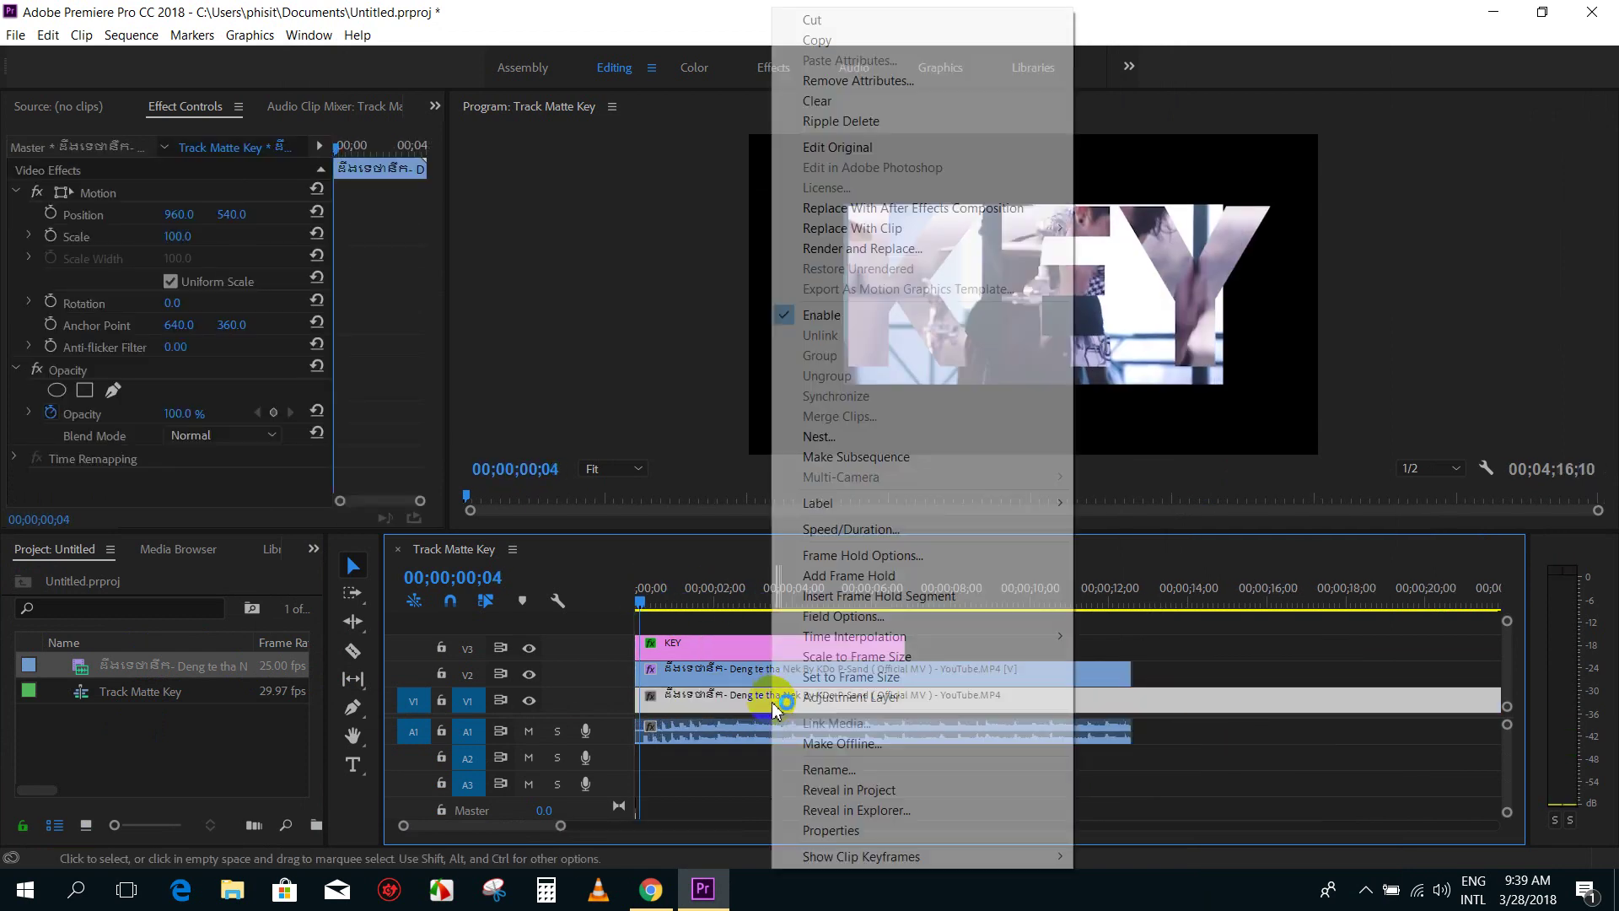
pyautogui.click(809, 677)
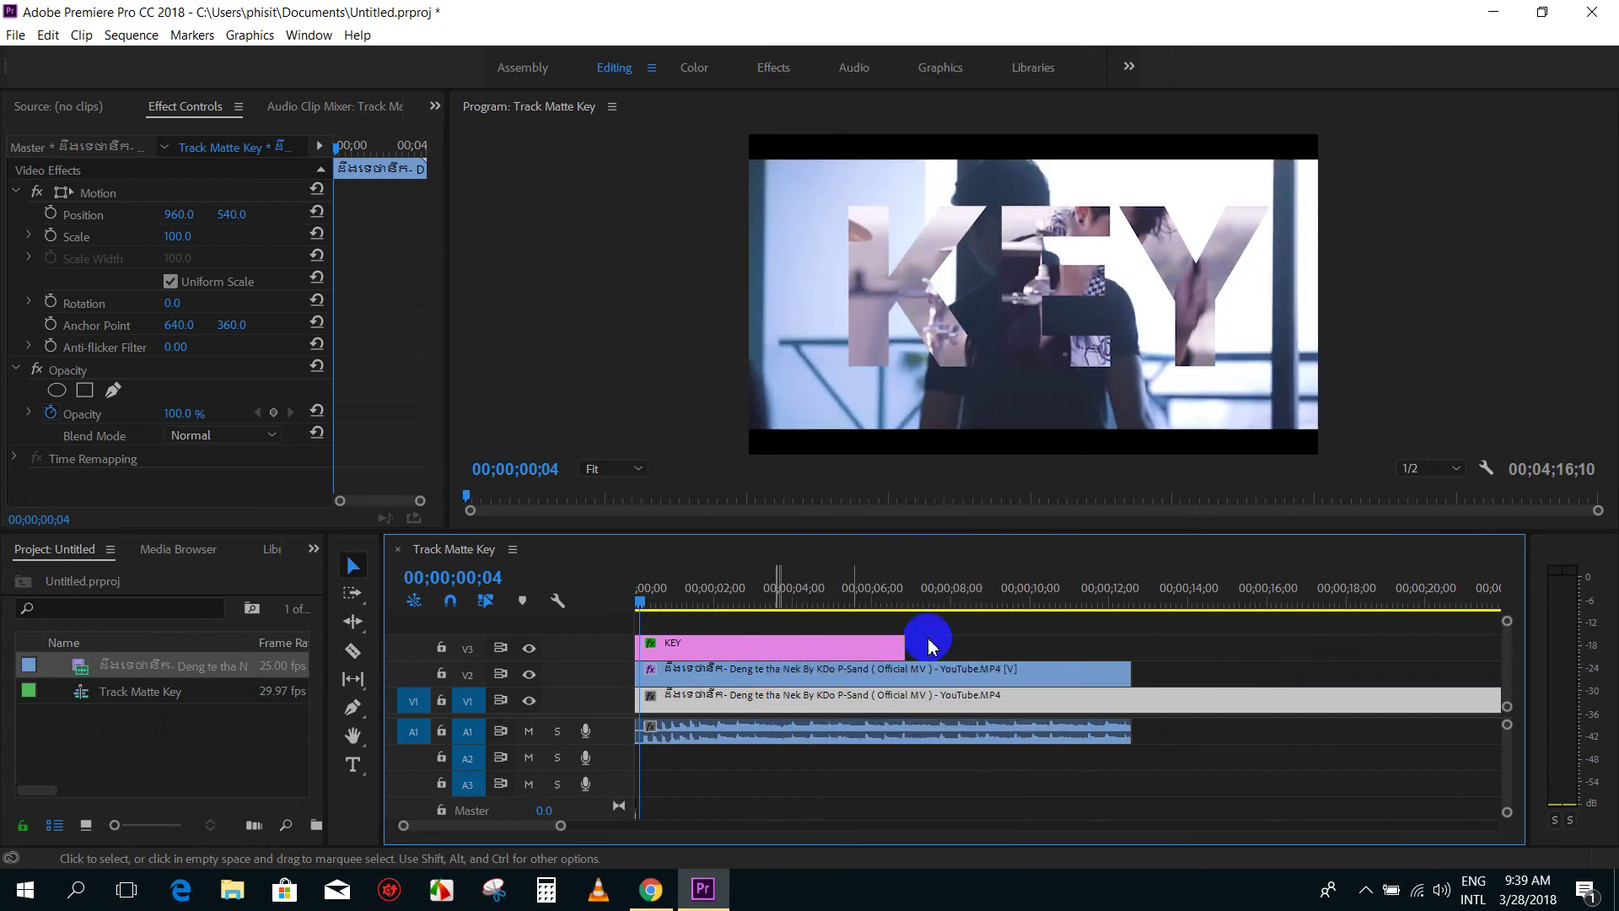
pyautogui.moveTo(639, 604); pyautogui.dragTo(660, 609)
pyautogui.press('space')
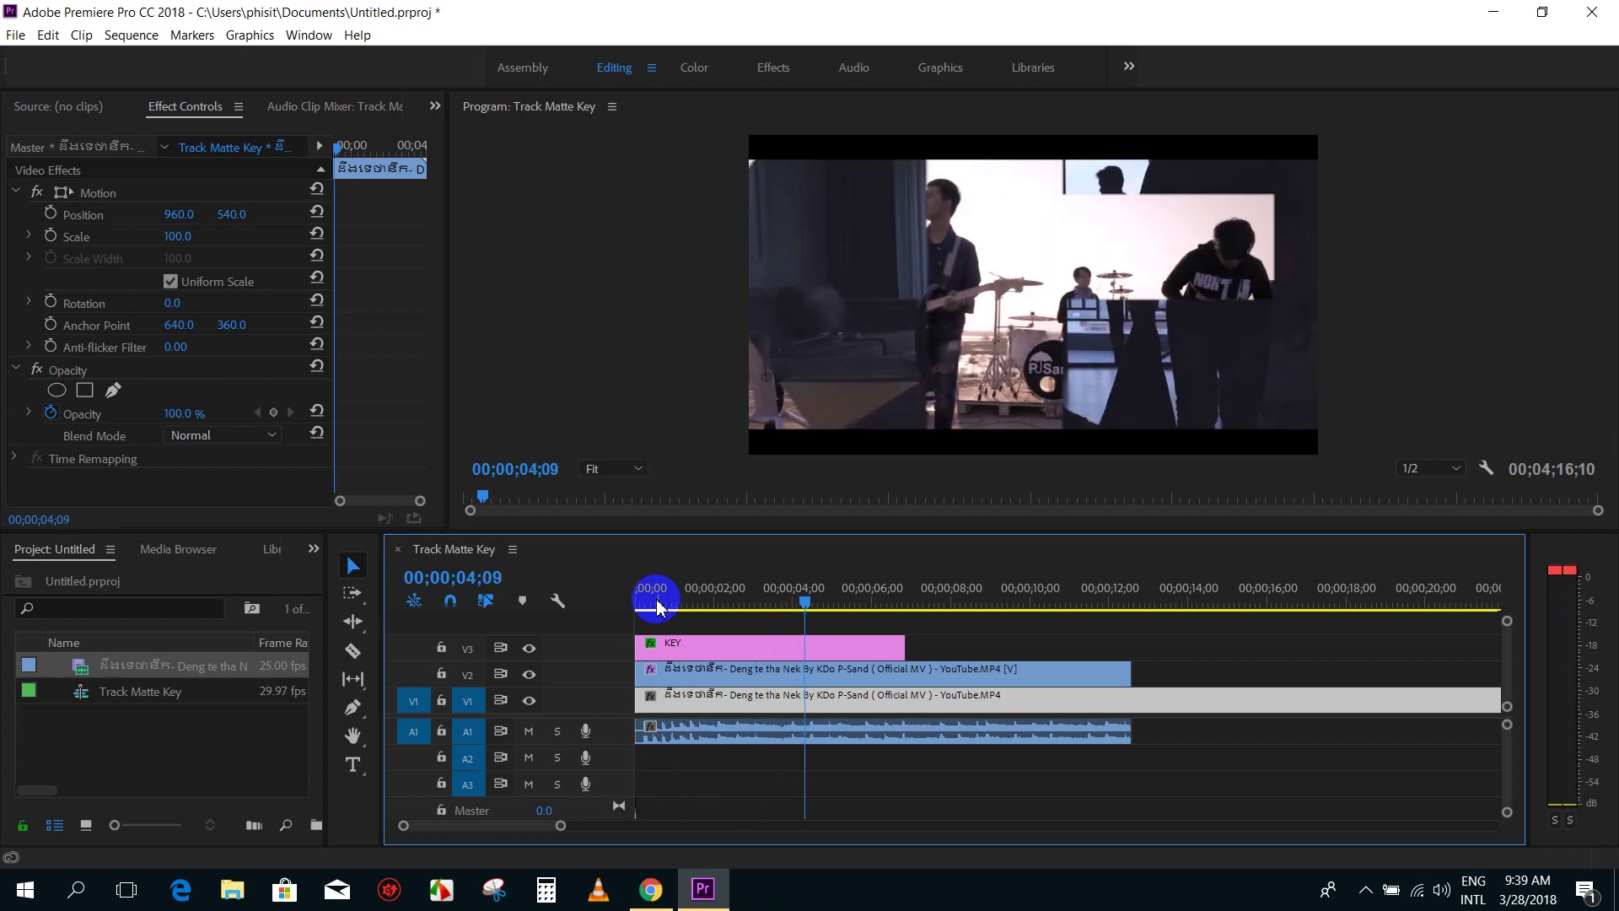
pyautogui.scroll(-3, 759, 624)
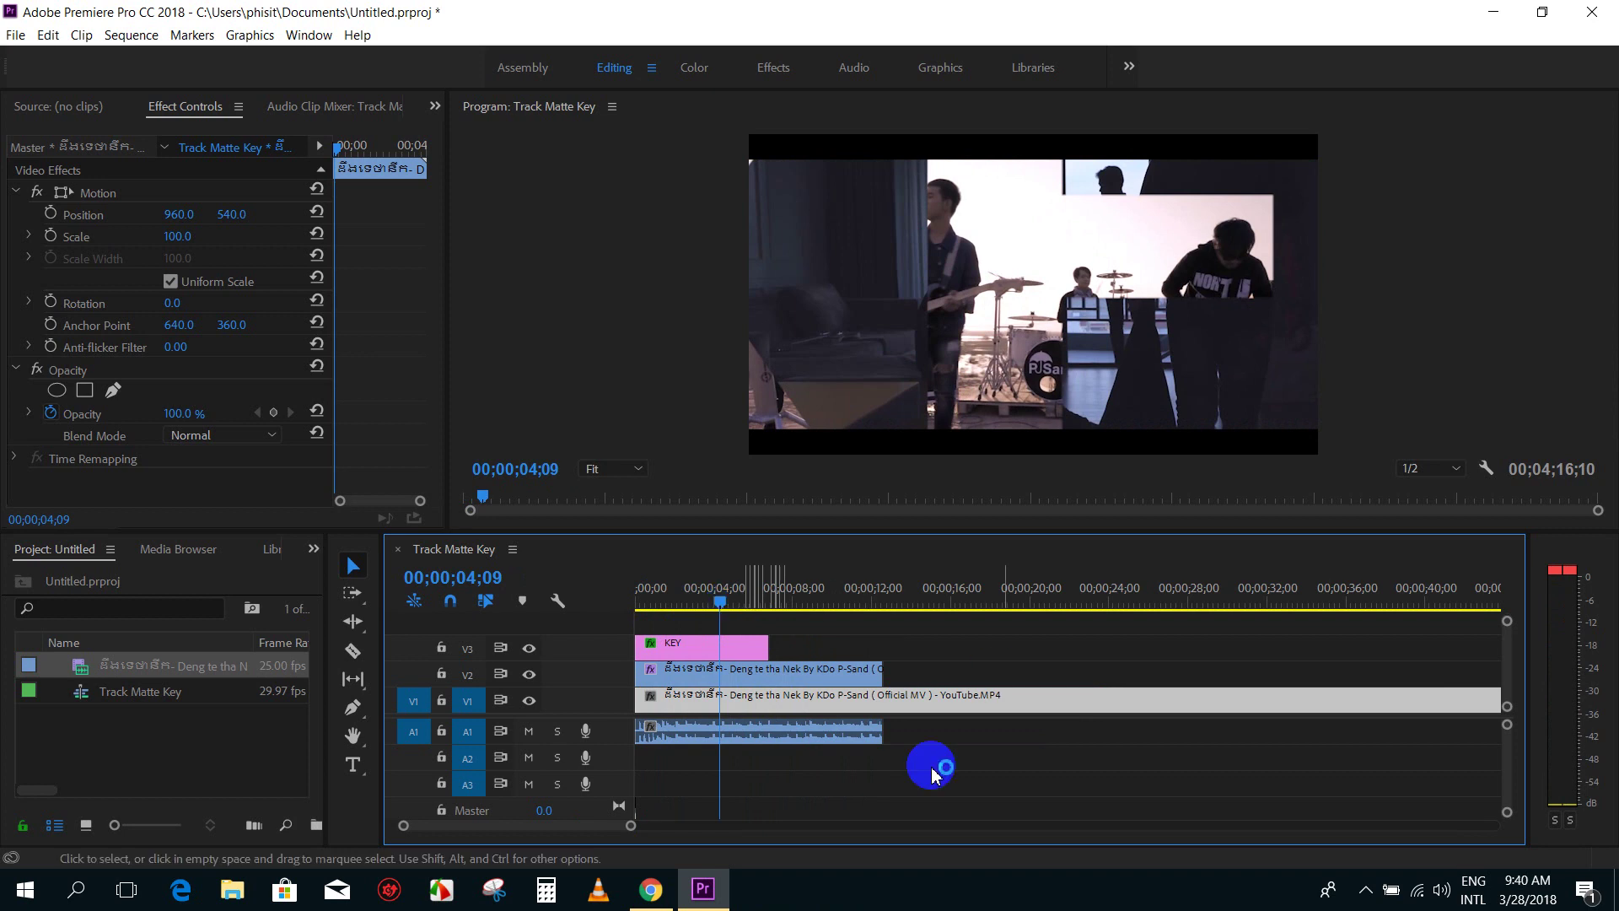
# Step: Delete the long music-video clip from Video 1
pyautogui.click(959, 749)
pyautogui.click(911, 707)
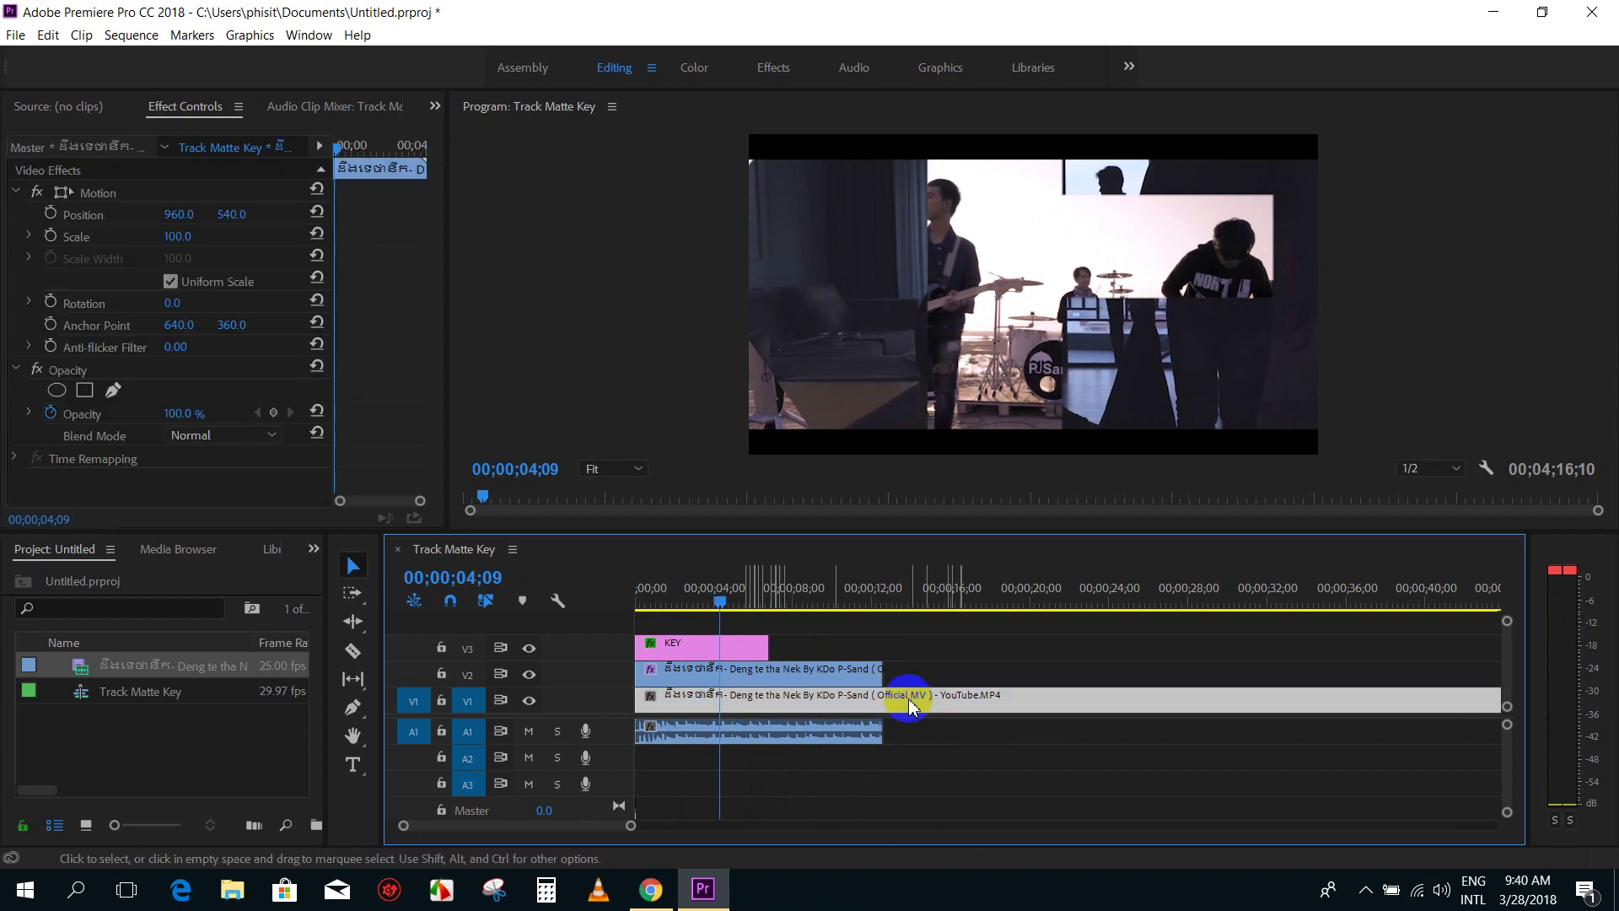
pyautogui.press('Delete')
# Step: Alt-drag the matted V2 clip down to duplicate it onto V1 at the same start
pyautogui.click(683, 679)
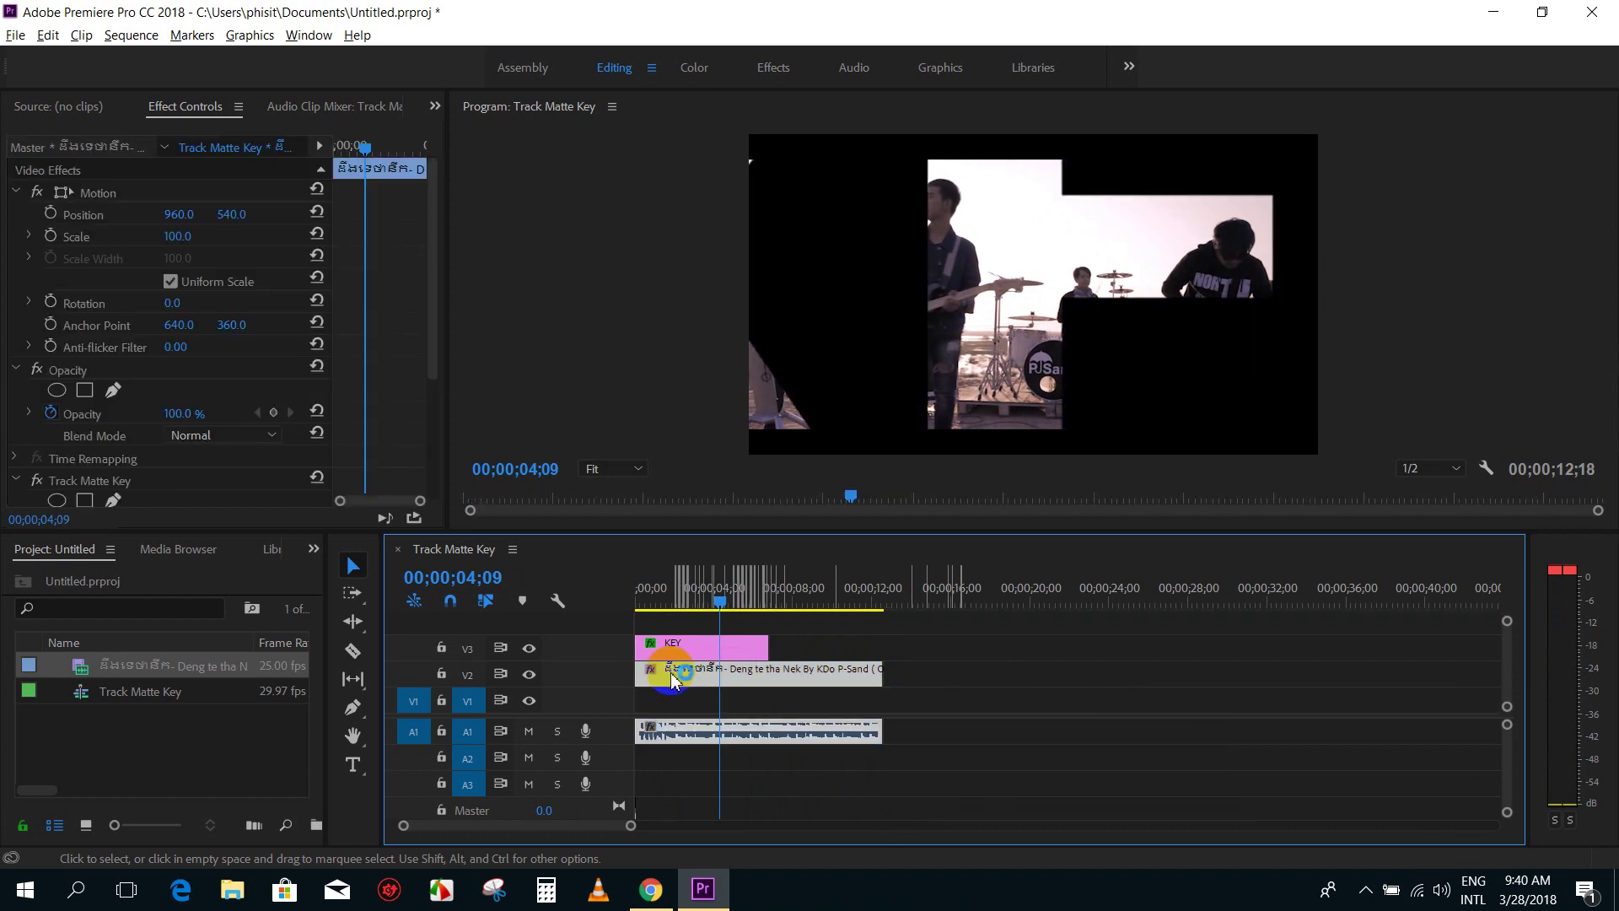
pyautogui.moveTo(666, 590); pyautogui.dragTo(613, 599)
pyautogui.press('=')
pyautogui.click(700, 708)
pyautogui.click(719, 677)
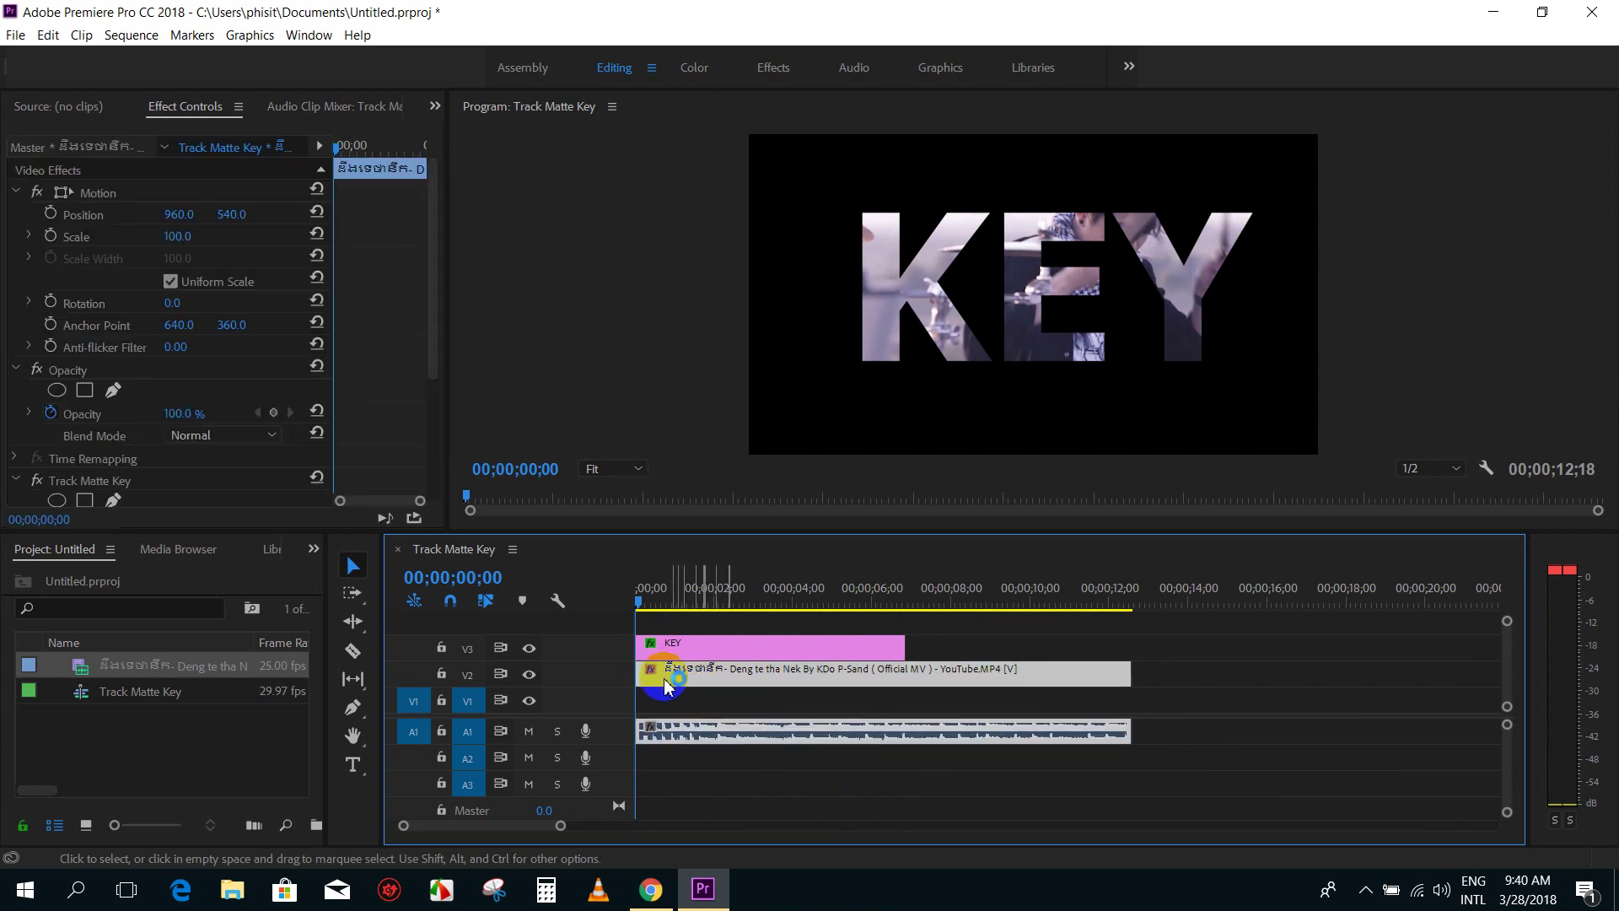
pyautogui.moveTo(677, 681); pyautogui.dragTo(677, 707)
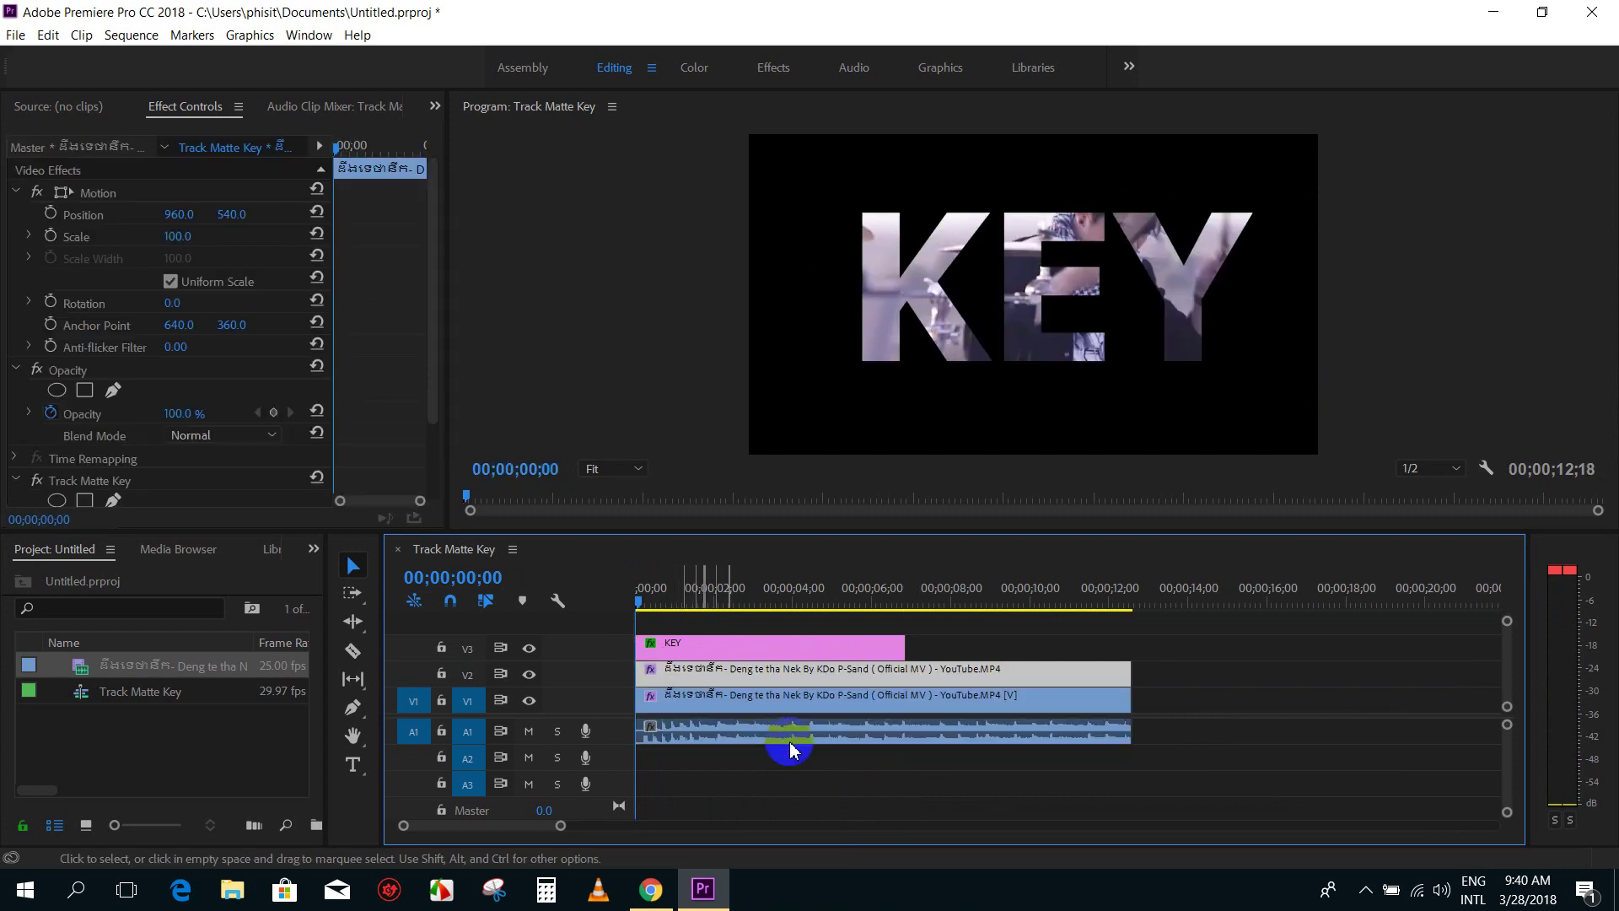
pyautogui.click(644, 597)
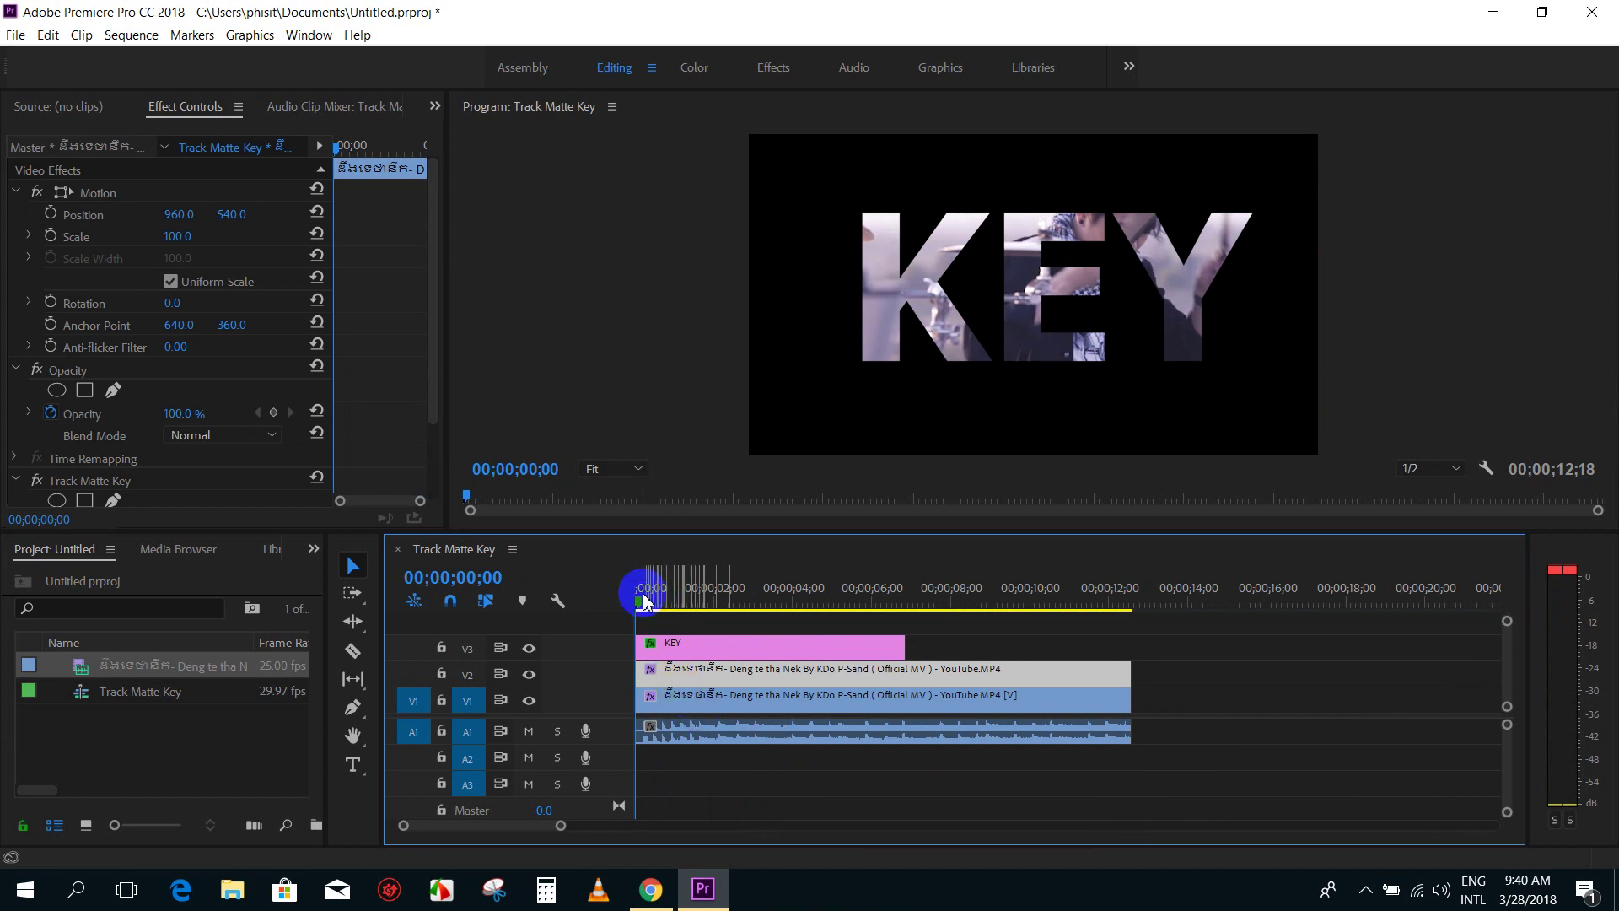
pyautogui.click(652, 600)
# Step: Delete the Track Matte Key effect from the V1 copy in Effect Controls
pyautogui.click(674, 668)
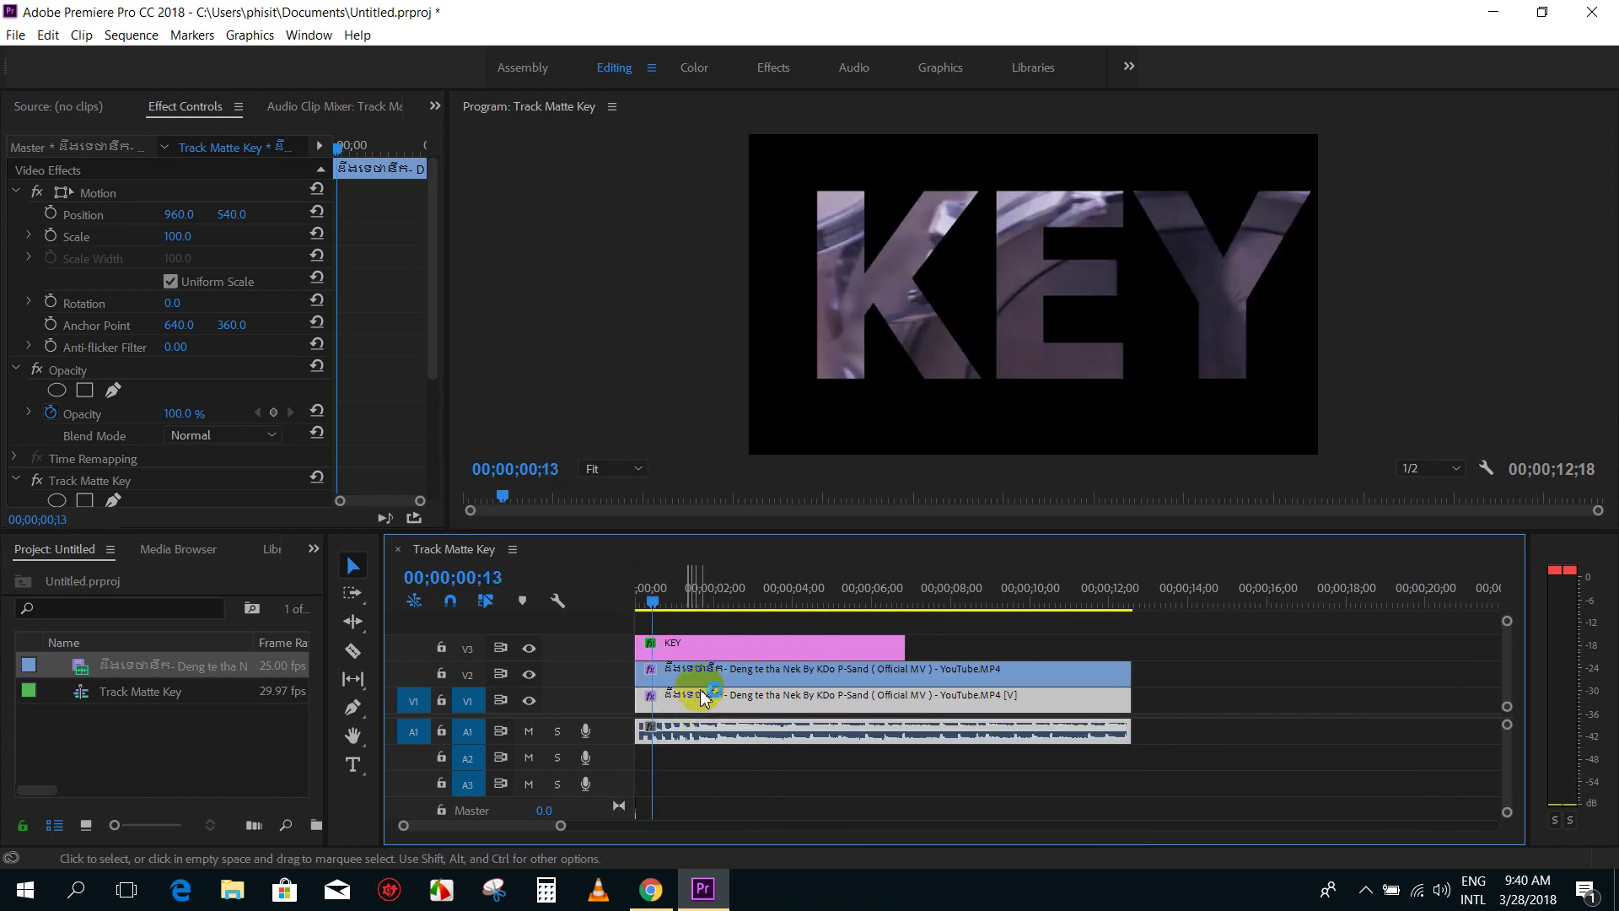
pyautogui.moveTo(431, 337); pyautogui.dragTo(523, 539)
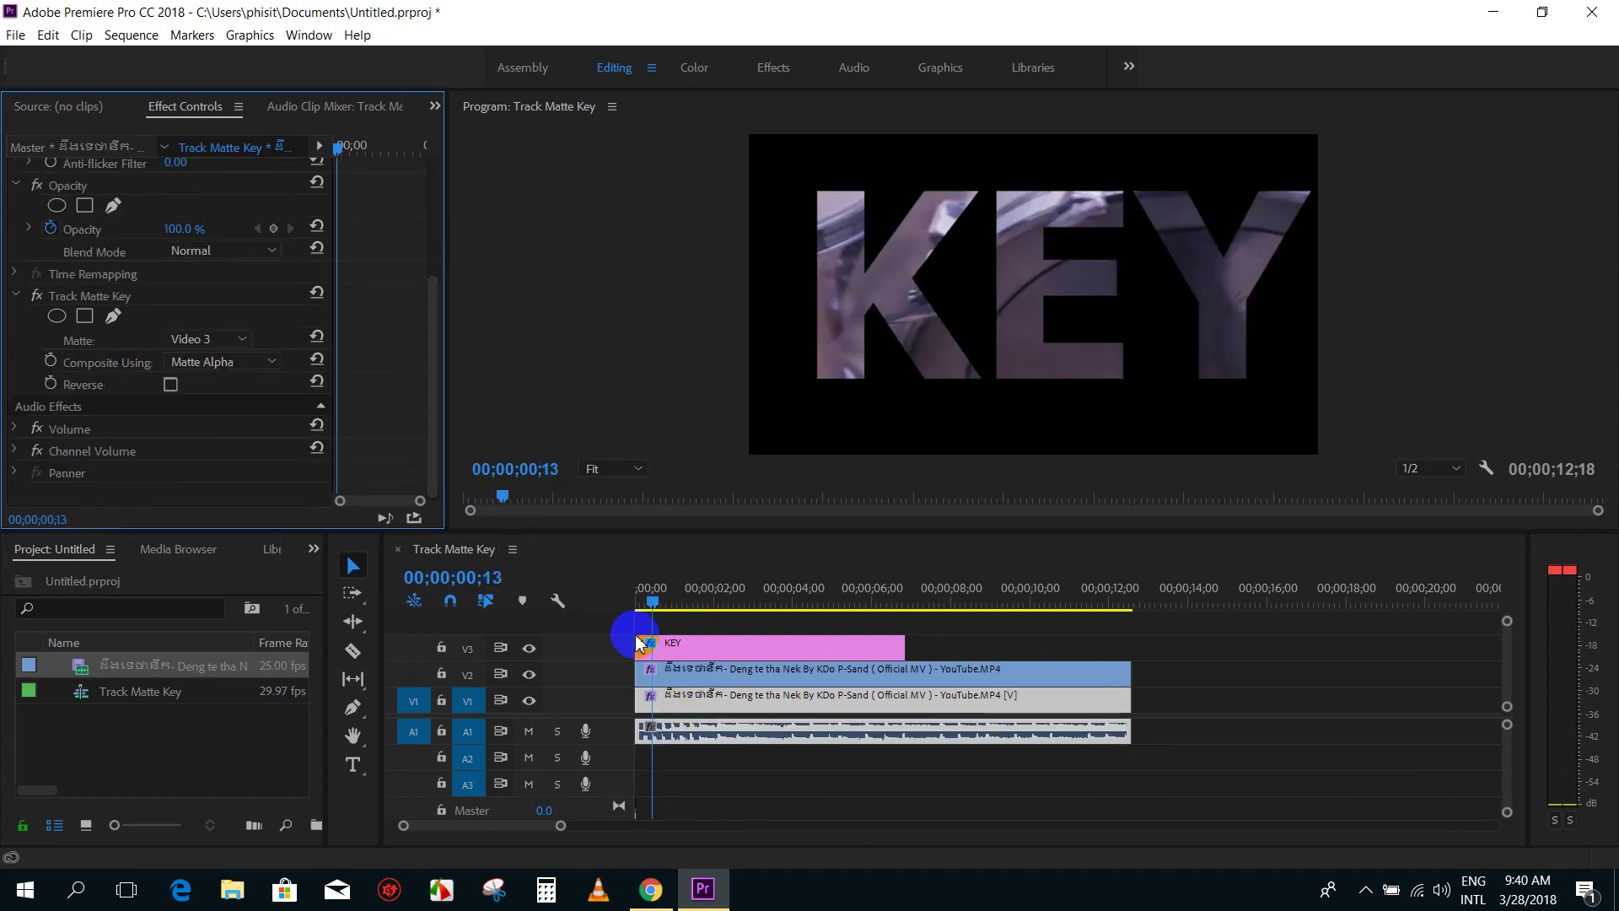
pyautogui.click(90, 296)
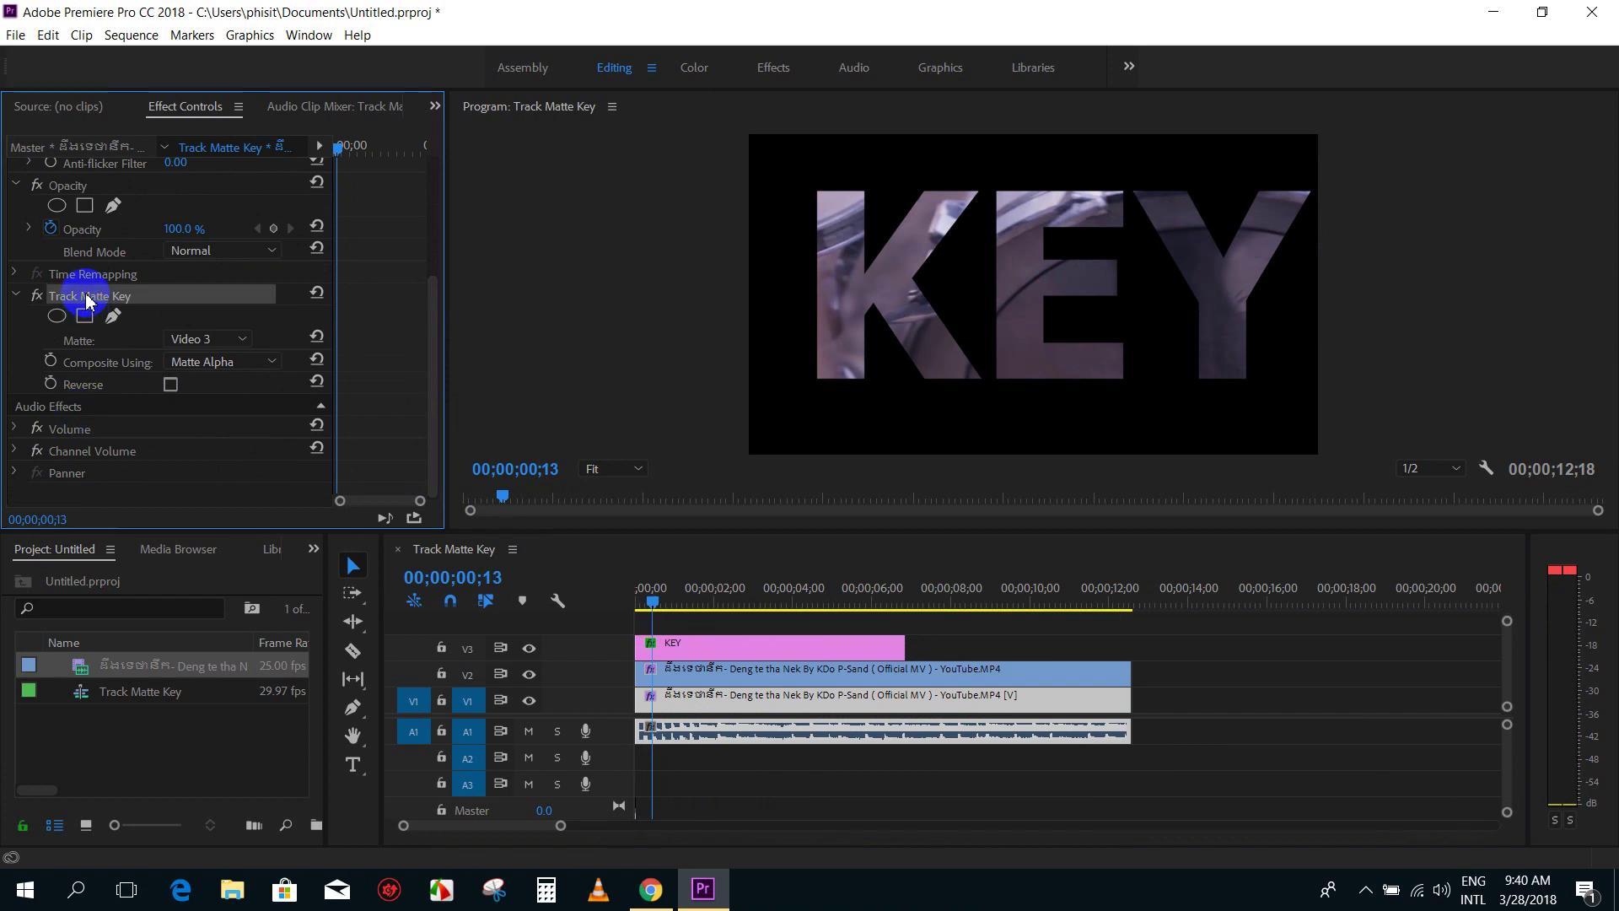
pyautogui.press('Delete')
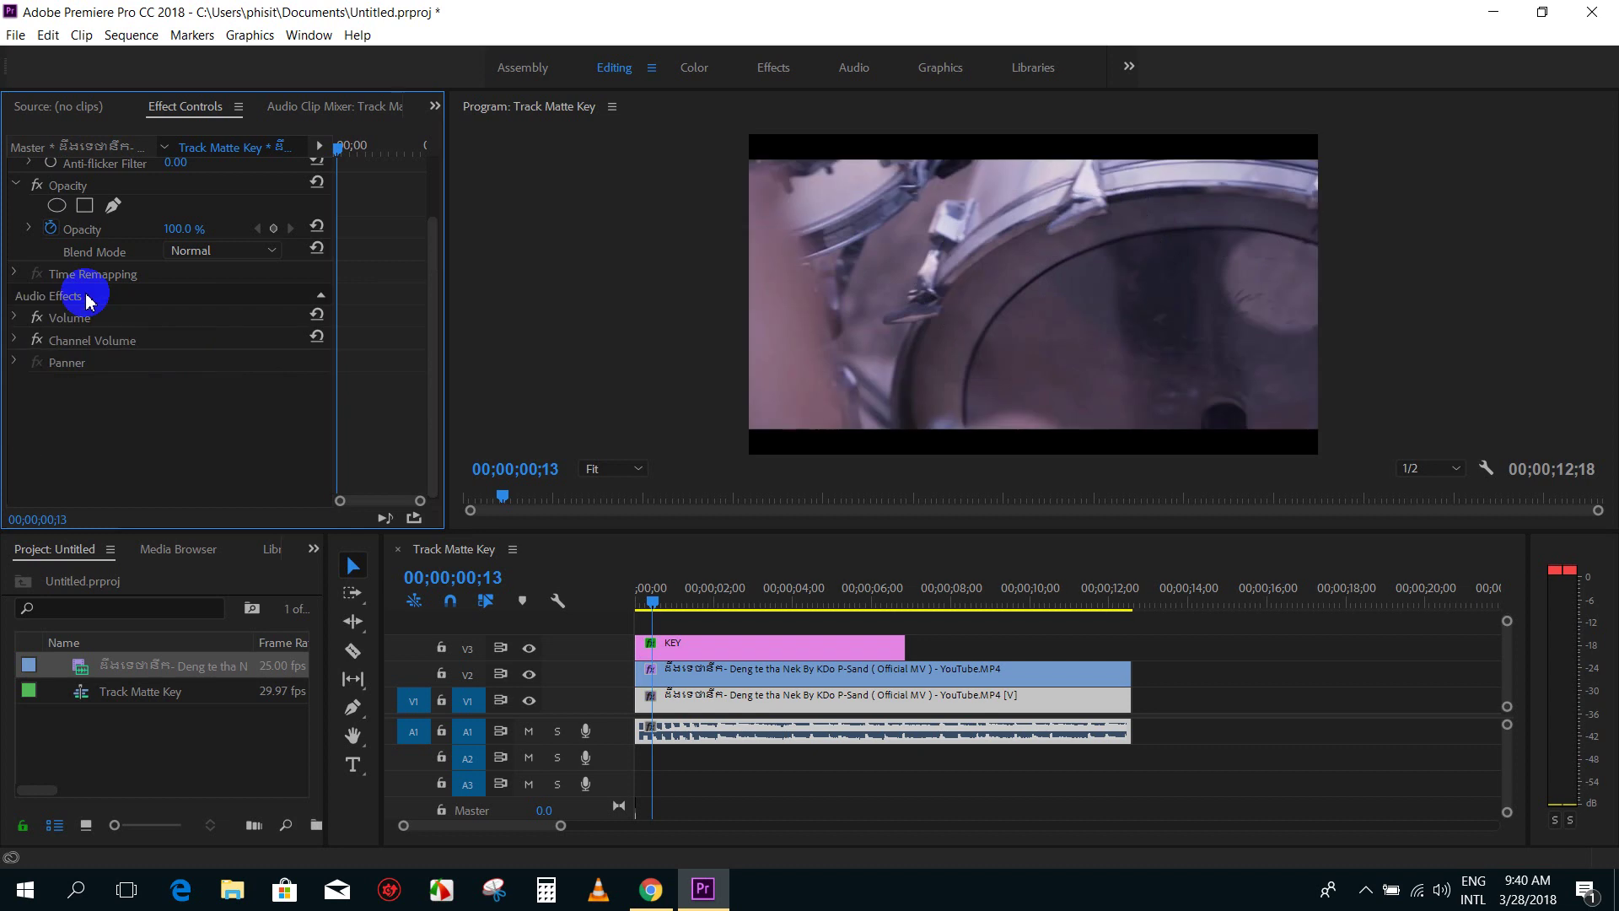
pyautogui.moveTo(651, 602)
pyautogui.mouseDown()
pyautogui.moveTo(715, 605)
pyautogui.moveTo(651, 621)
pyautogui.mouseUp()
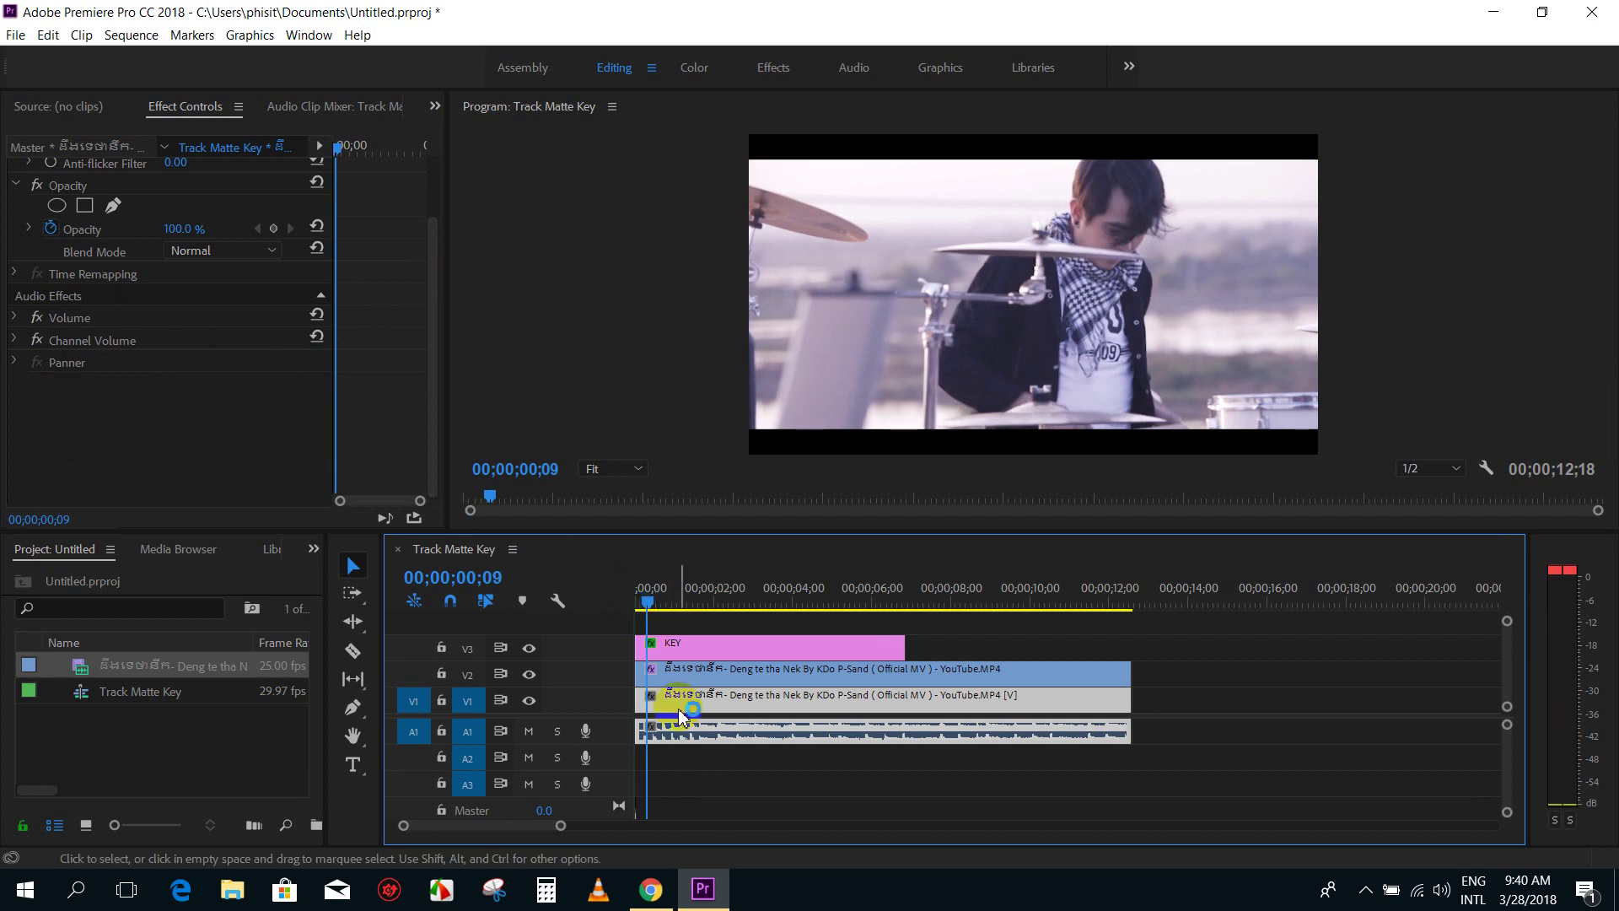
pyautogui.click(727, 789)
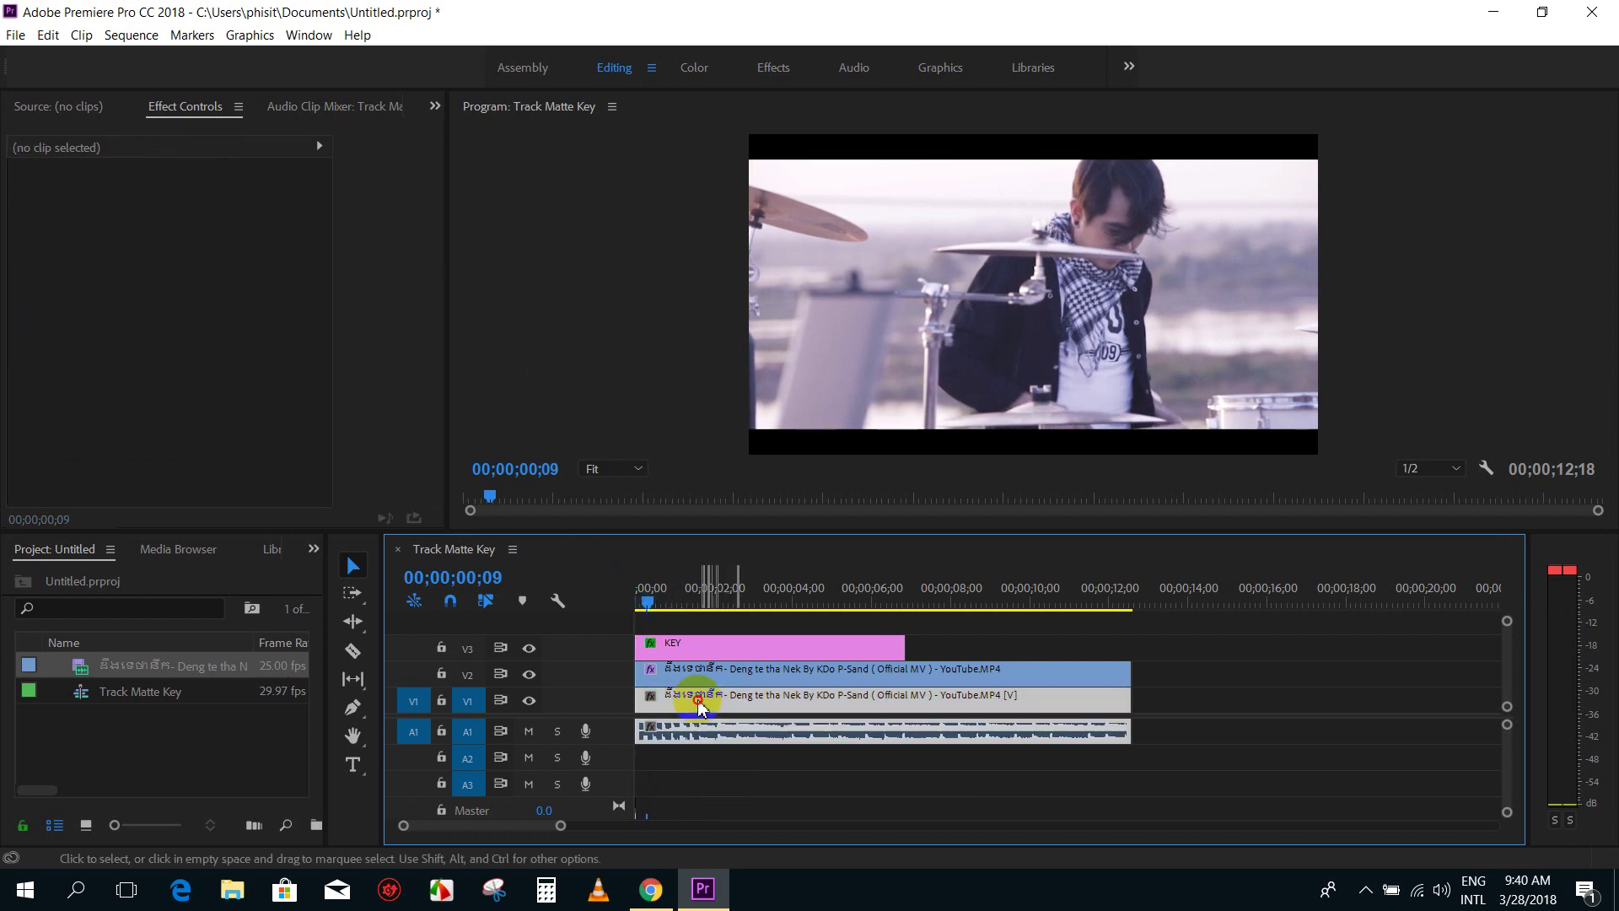
pyautogui.click(698, 707)
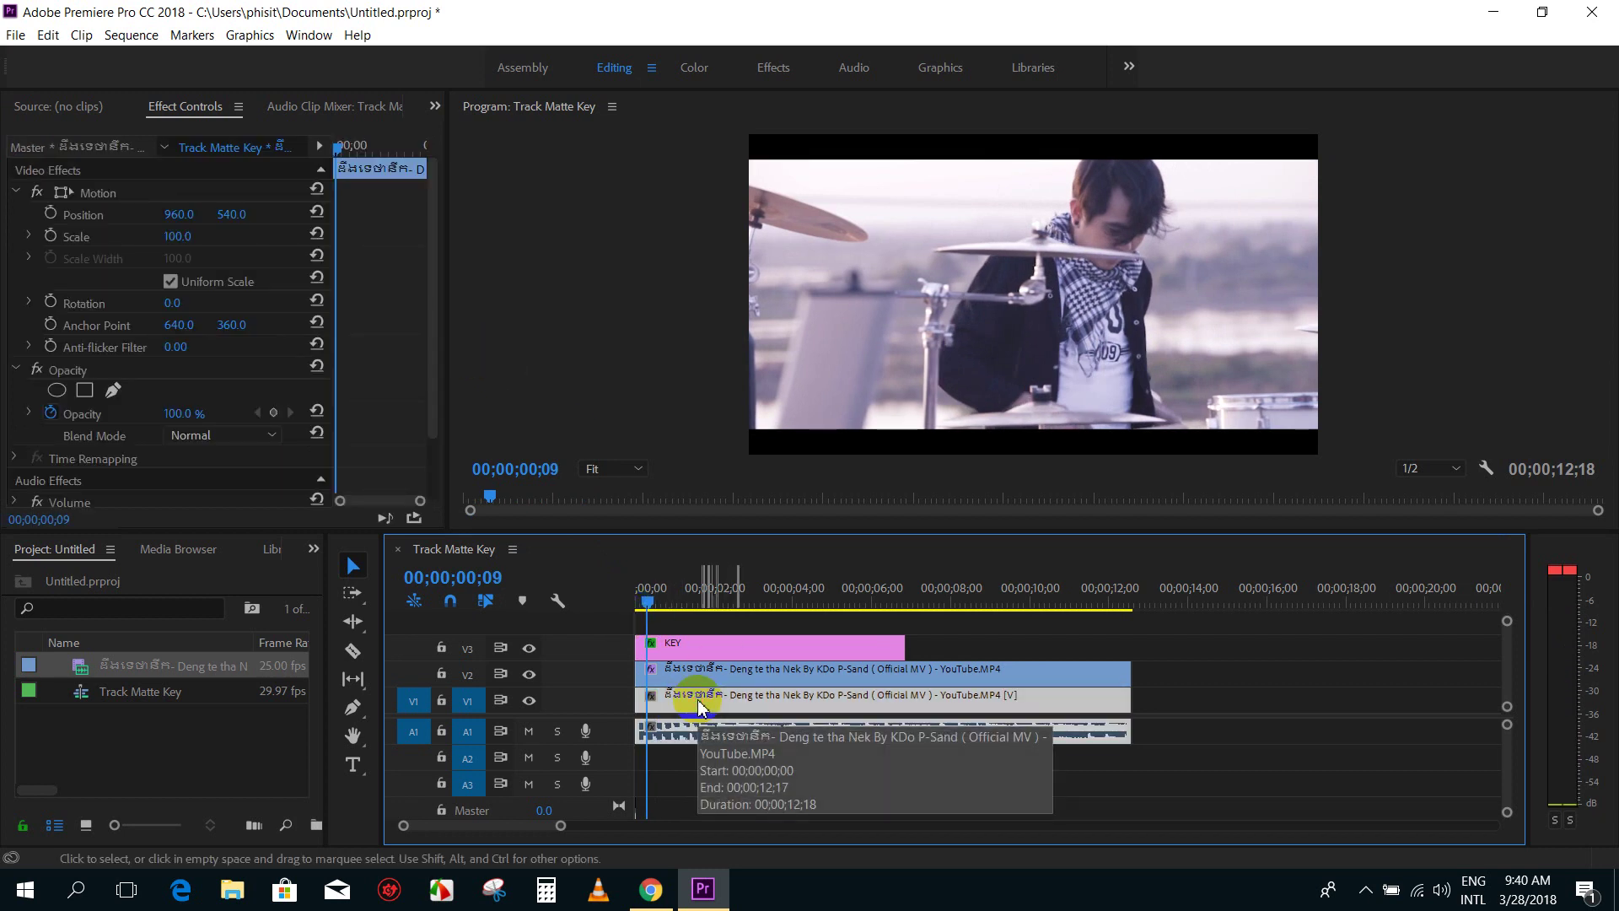
# Step: Search the Effects panel for 'blur' and apply Gaussian Blur to the V1 copy
pyautogui.click(314, 553)
pyautogui.click(358, 674)
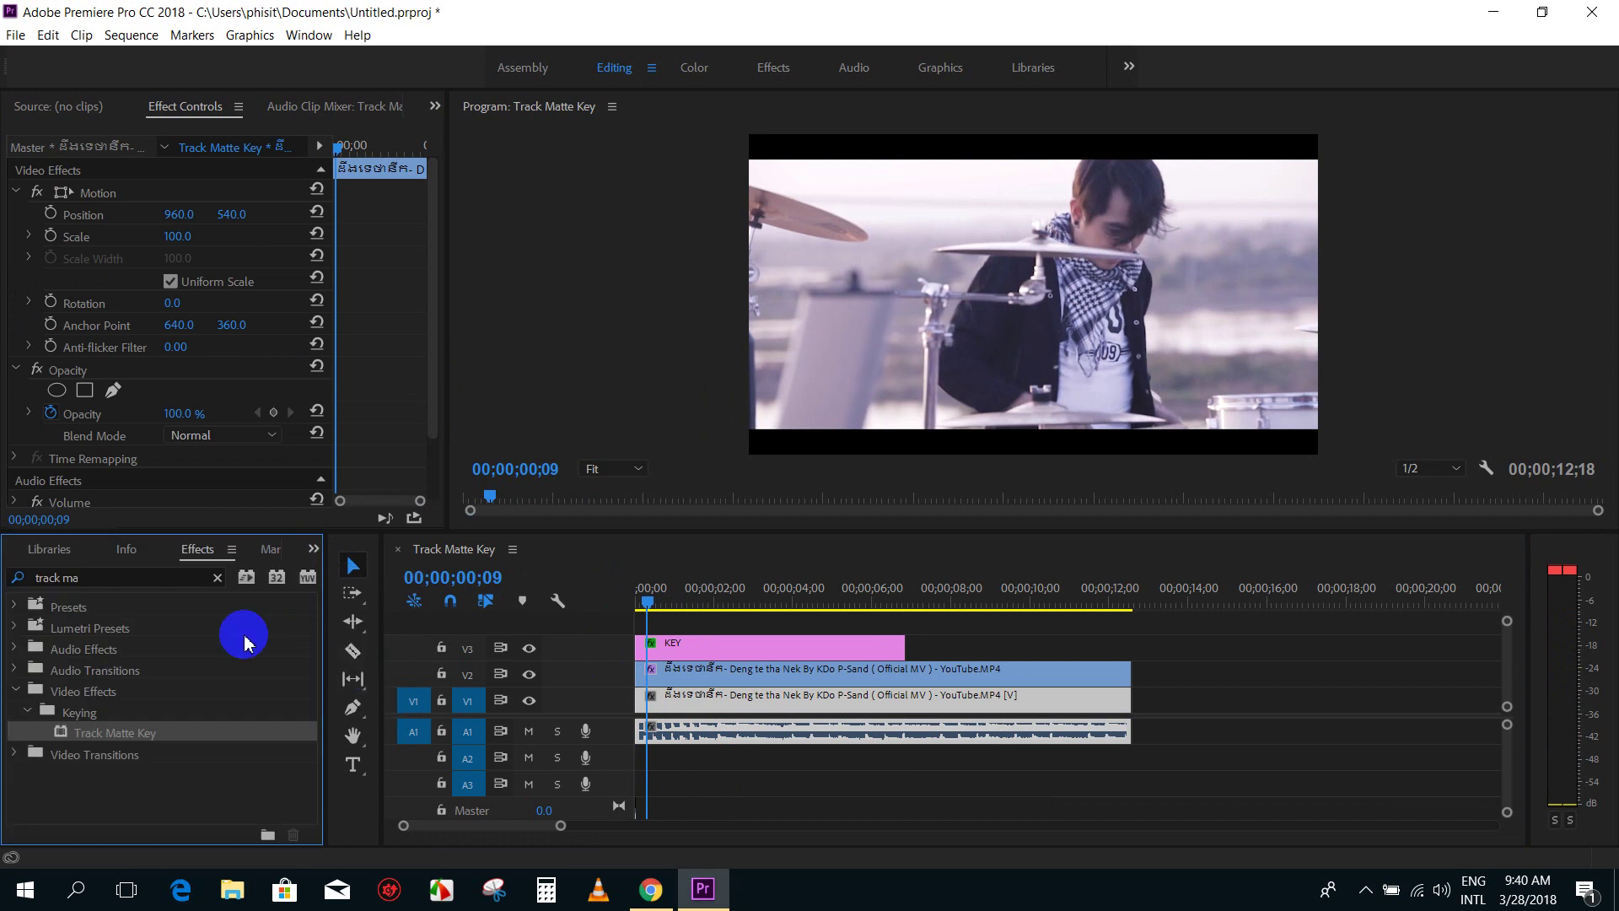
pyautogui.moveTo(133, 577); pyautogui.dragTo(4, 586)
pyautogui.write('blur')
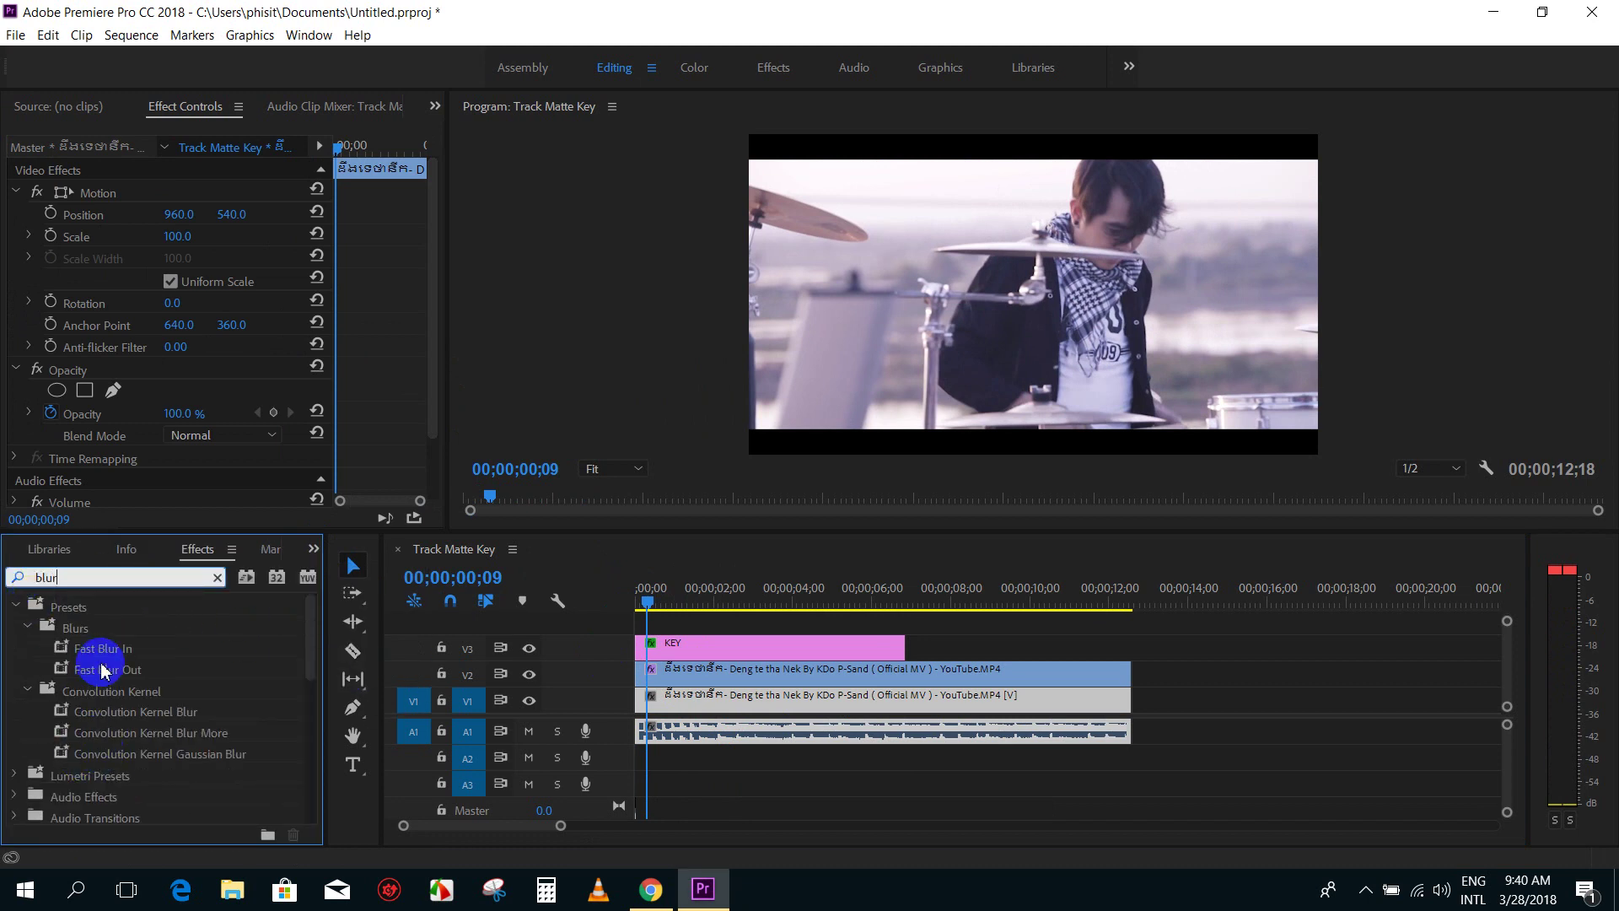
pyautogui.scroll(-3, 108, 661)
pyautogui.scroll(-1, 145, 746)
pyautogui.scroll(-1, 145, 746)
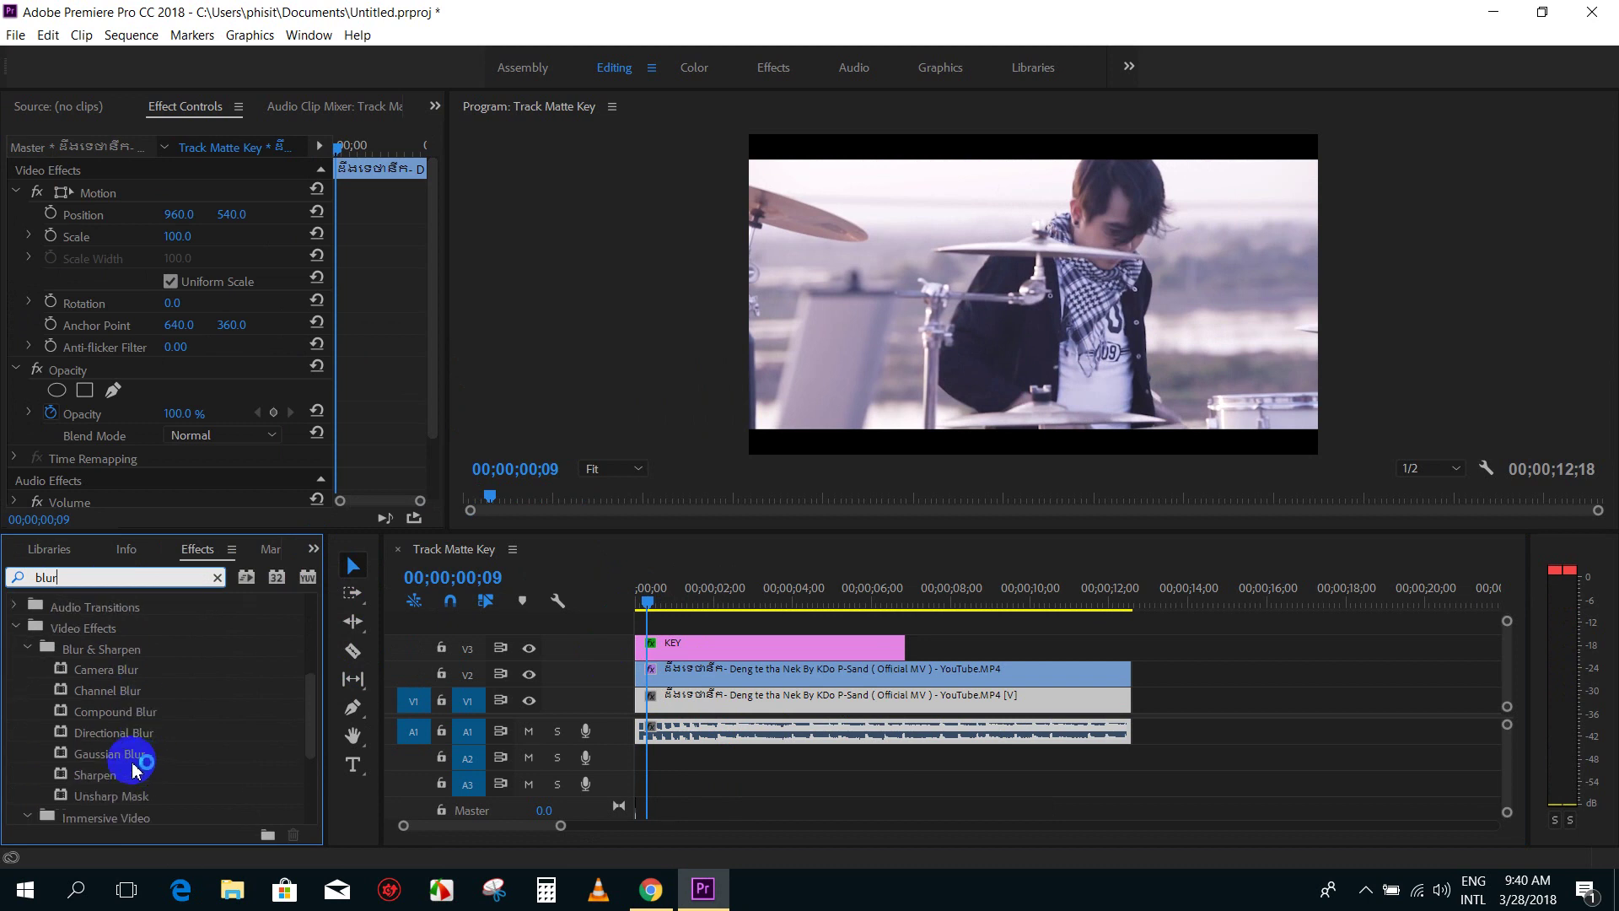
pyautogui.moveTo(118, 753); pyautogui.dragTo(701, 712)
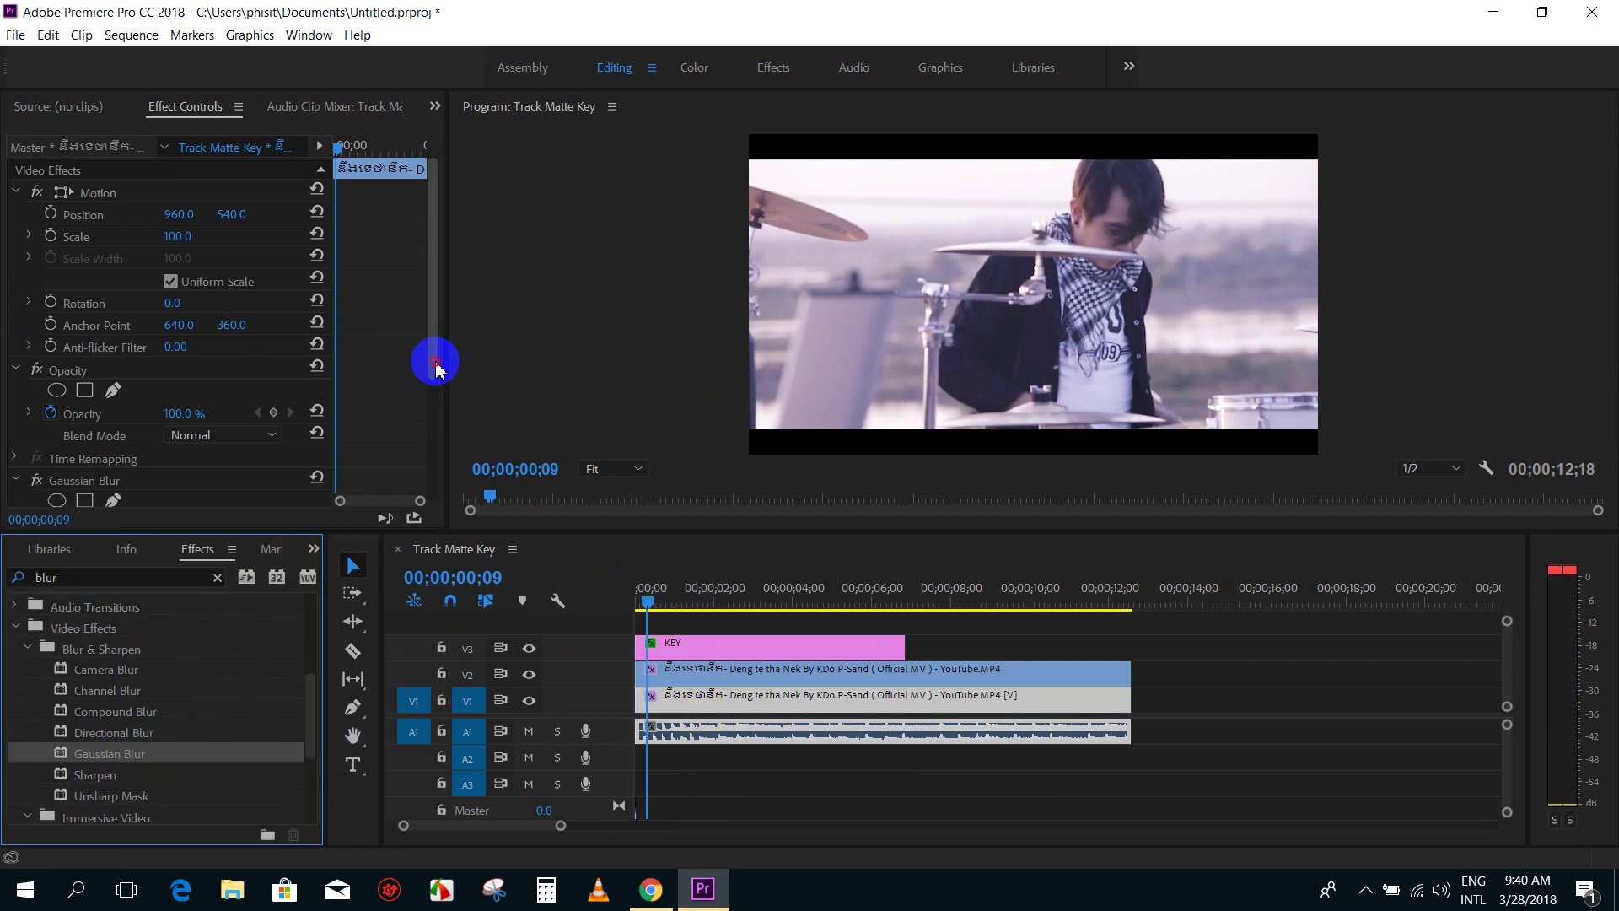
# Step: Raise the Gaussian Blur Blurriness to 714
pyautogui.moveTo(433, 380); pyautogui.dragTo(434, 473)
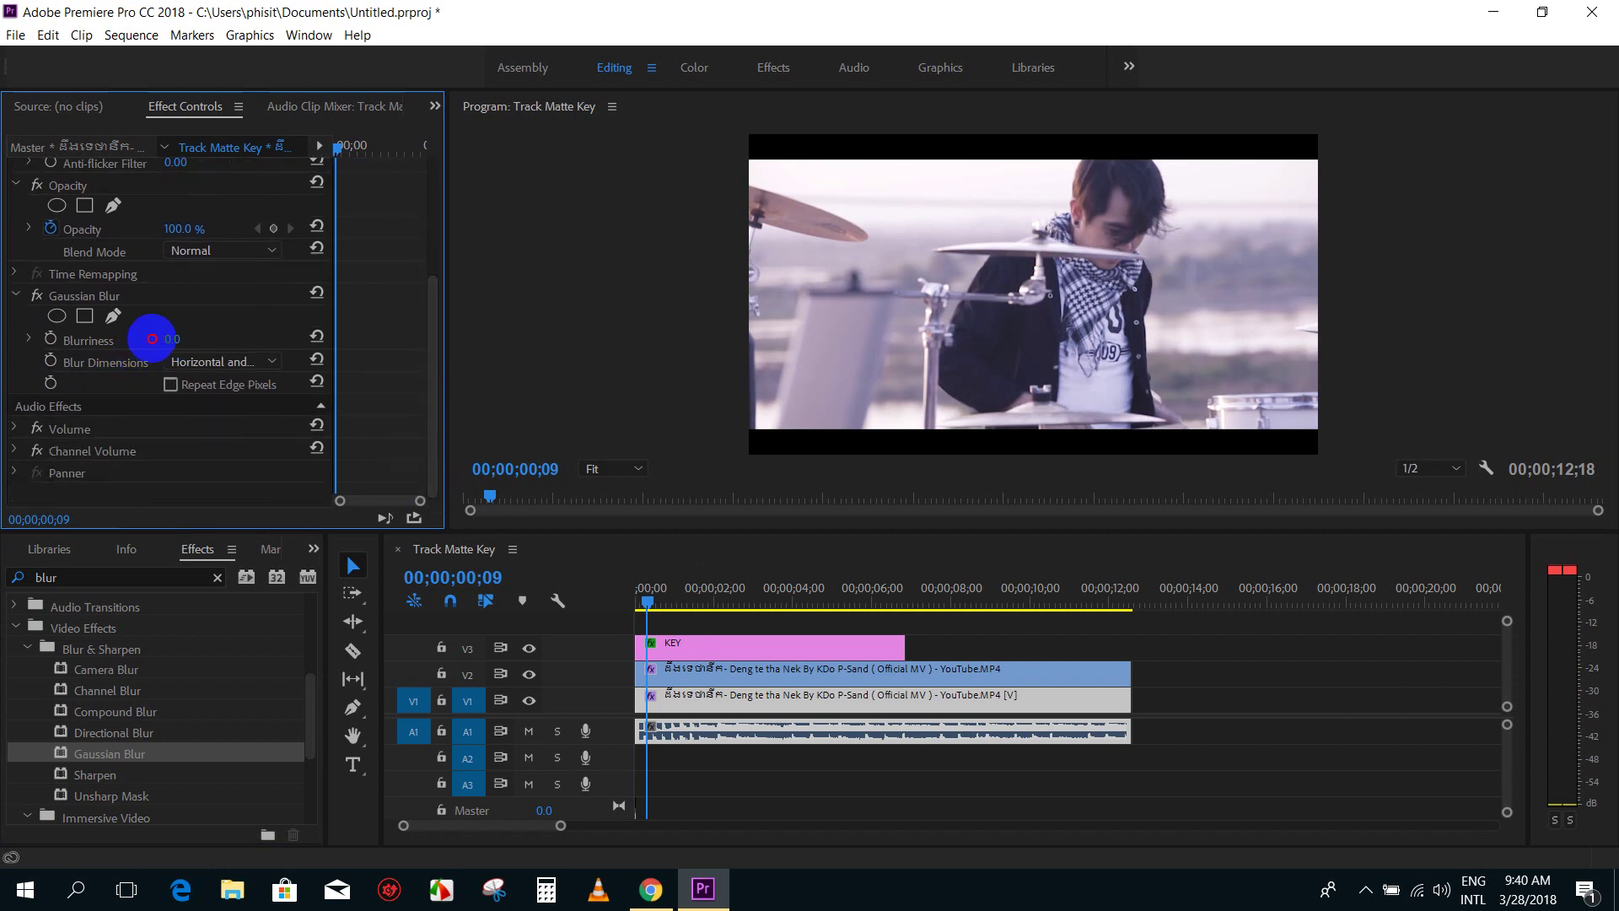
pyautogui.moveTo(169, 339)
pyautogui.mouseDown()
pyautogui.moveTo(310, 326)
pyautogui.moveTo(1033, 352)
pyautogui.moveTo(855, 404)
pyautogui.mouseUp()
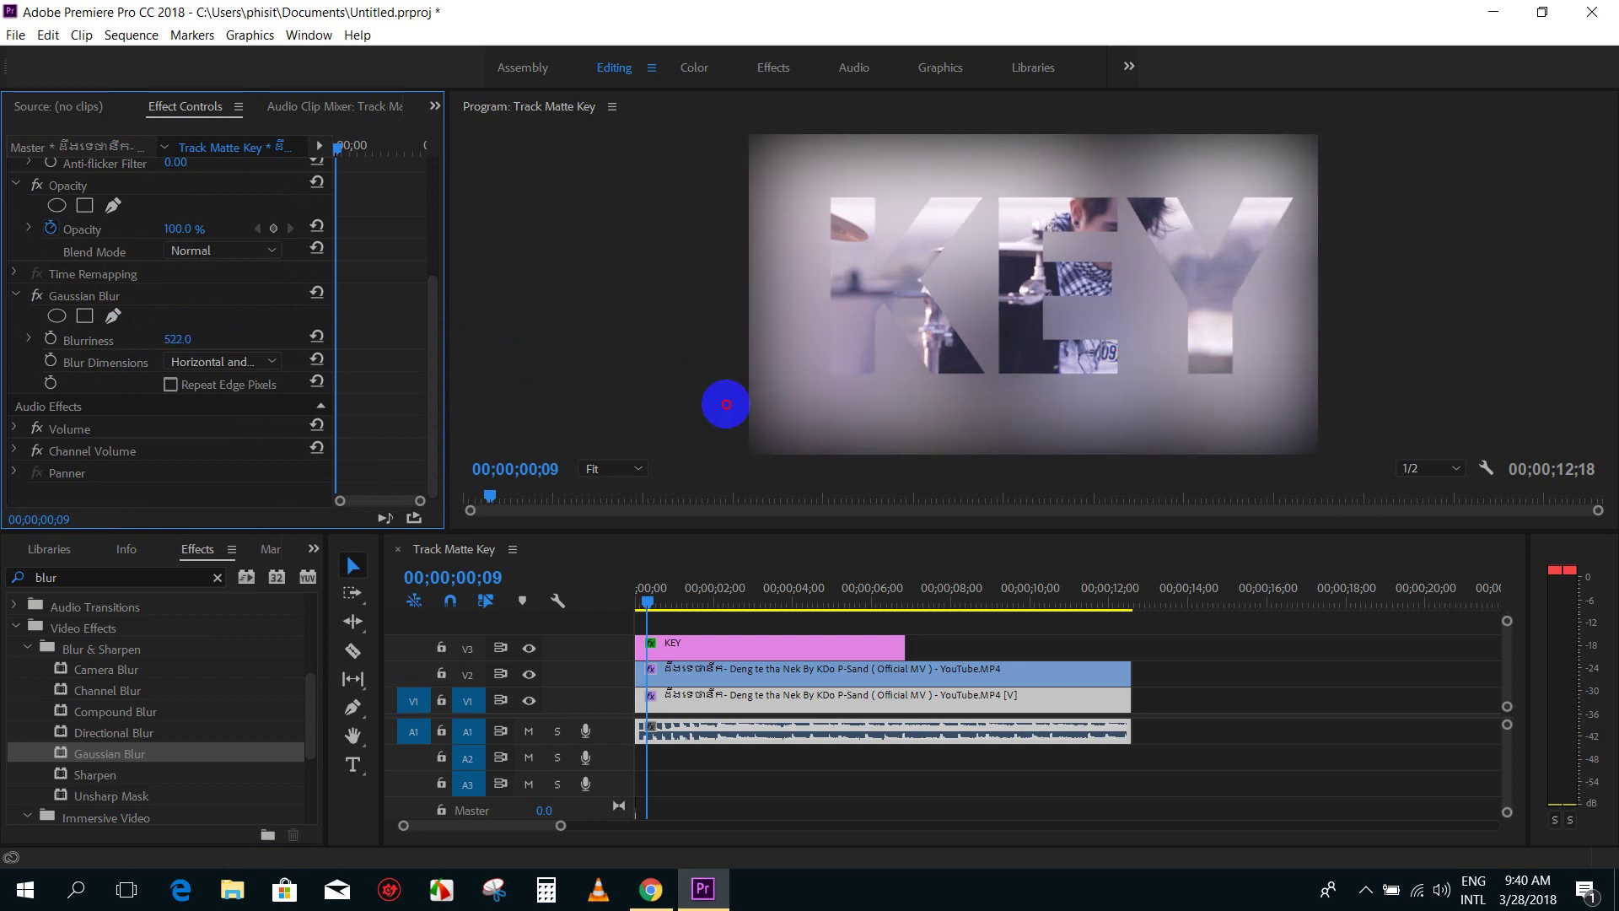
pyautogui.moveTo(801, 605); pyautogui.dragTo(626, 607)
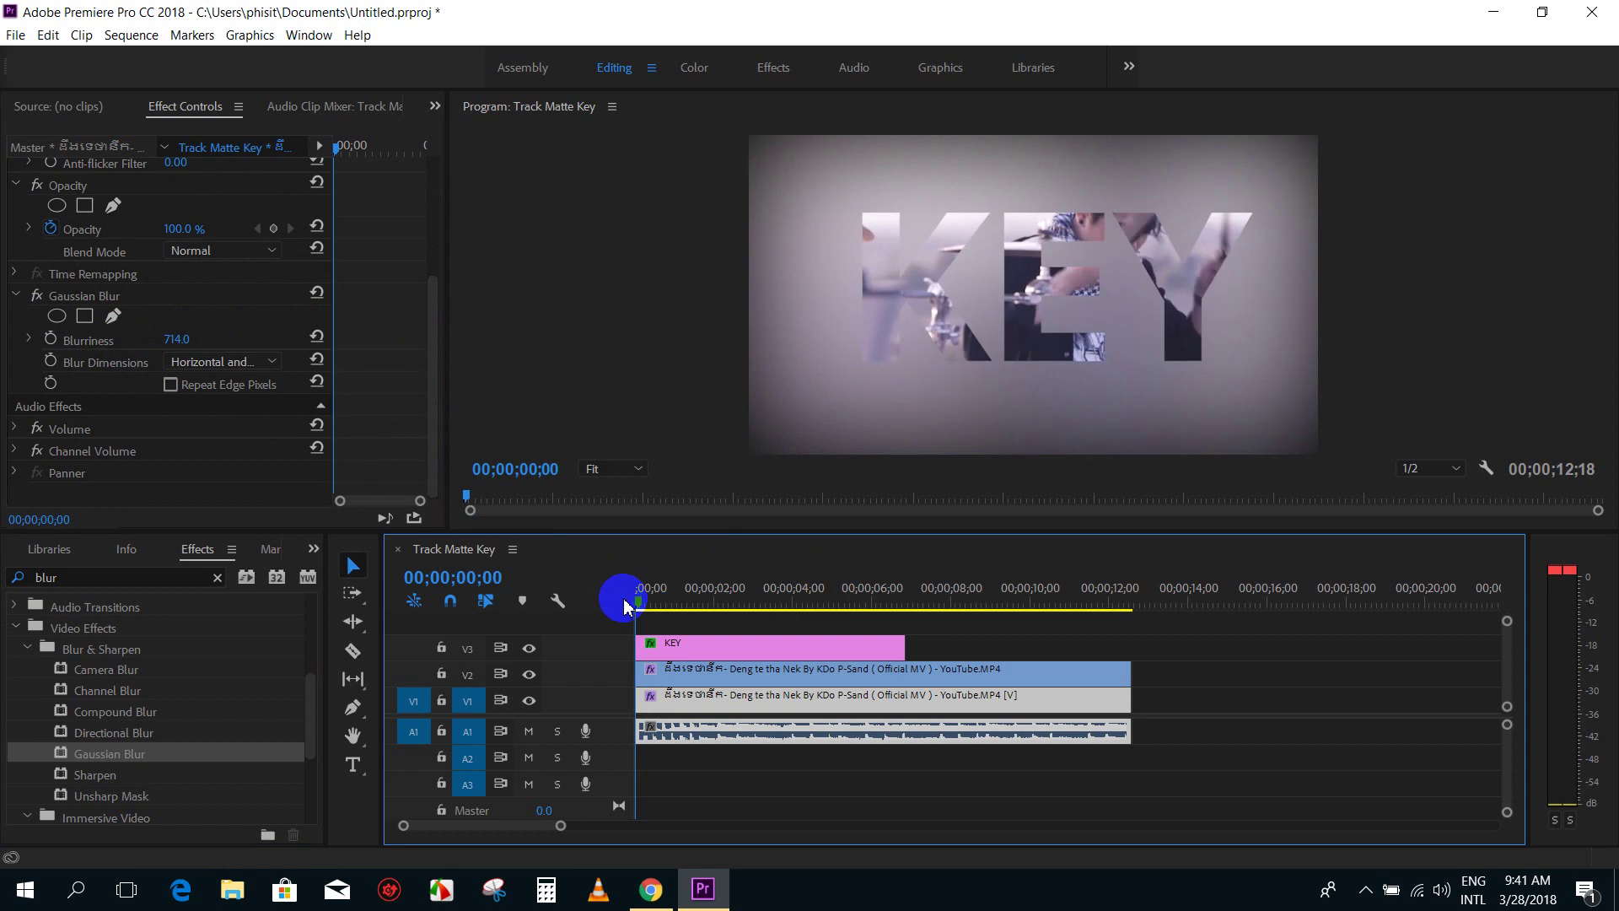
# Step: Preview the KEY text composite, scrubbing back to frame 00;00;00;10
pyautogui.press('space')
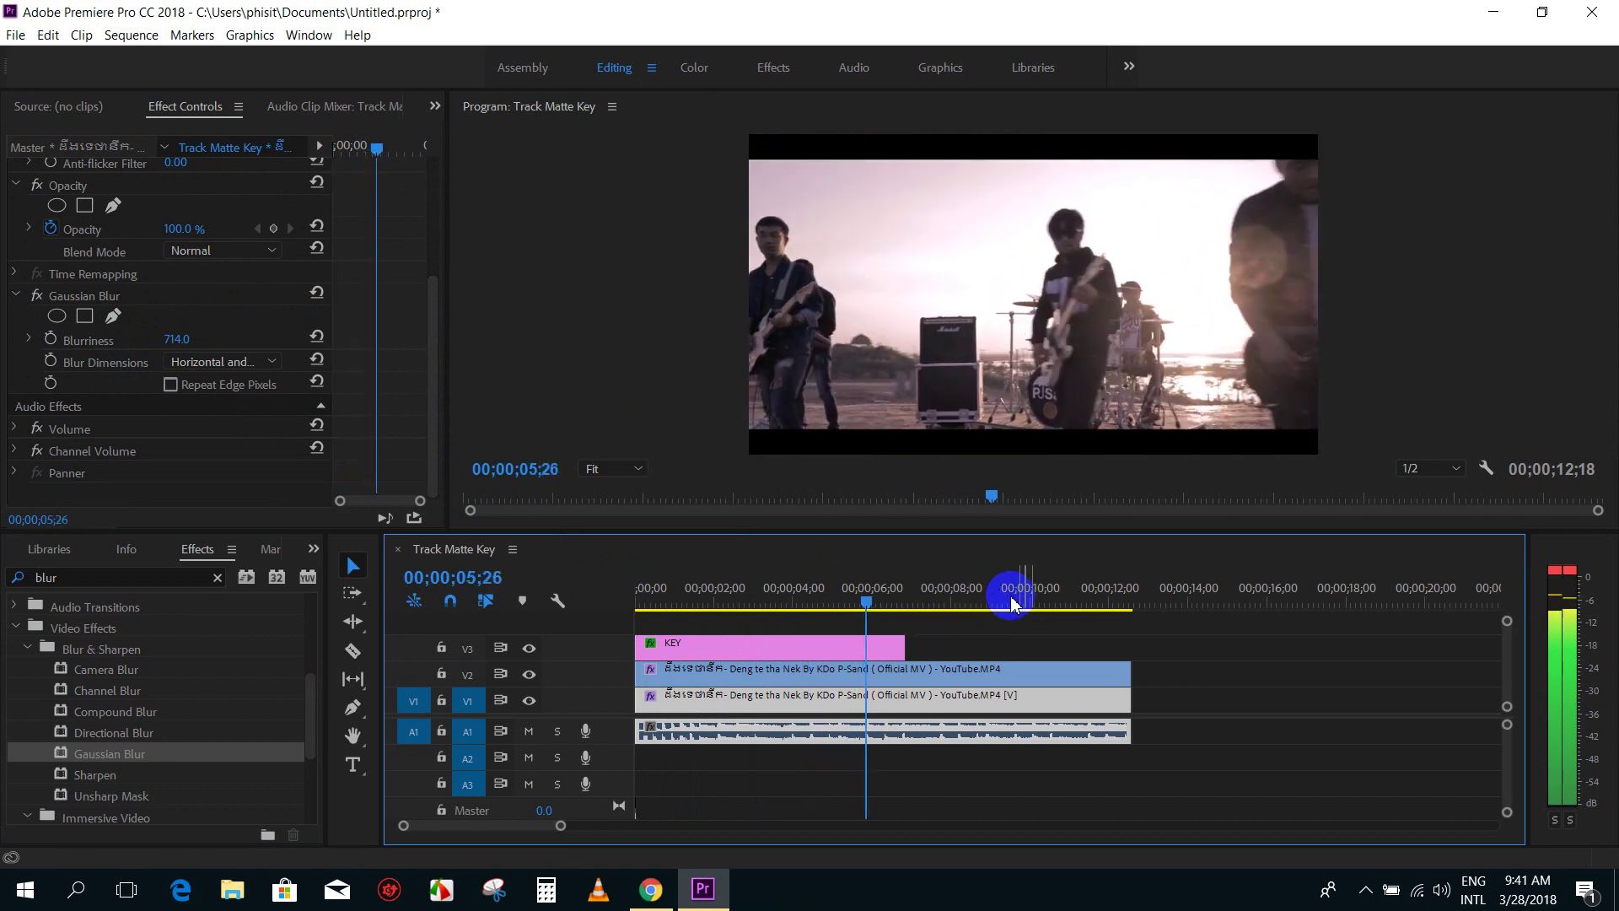
pyautogui.click(639, 601)
pyautogui.moveTo(646, 606); pyautogui.dragTo(654, 607)
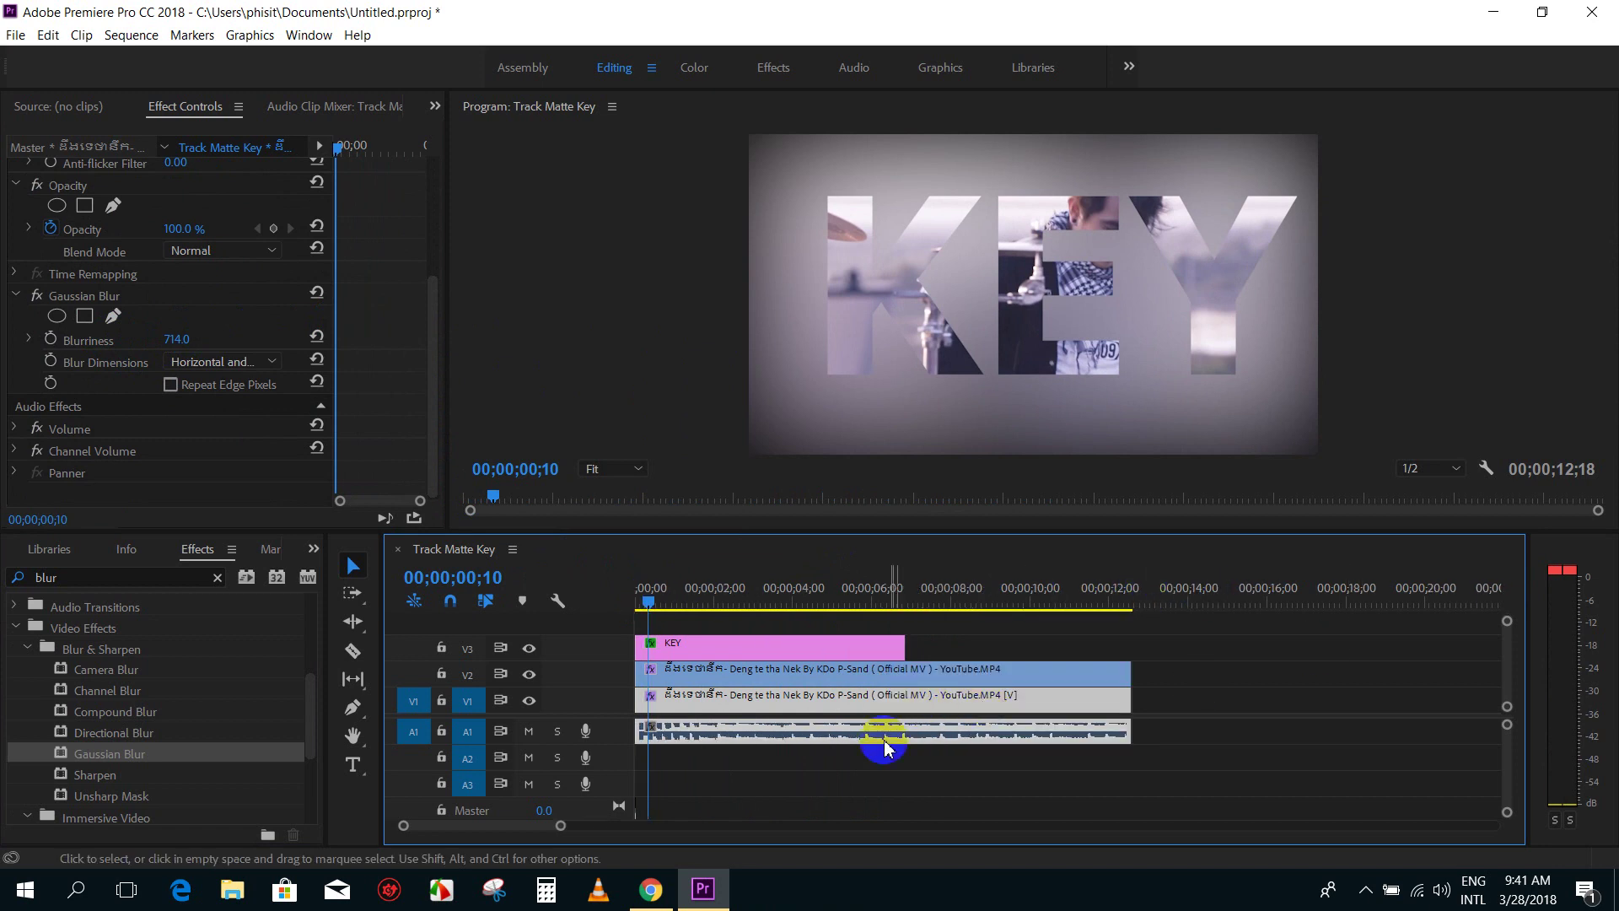
# Step: Delete the blurred V1 background clip with its audio, leaving the KEY footage over black
pyautogui.click(1257, 740)
pyautogui.click(922, 735)
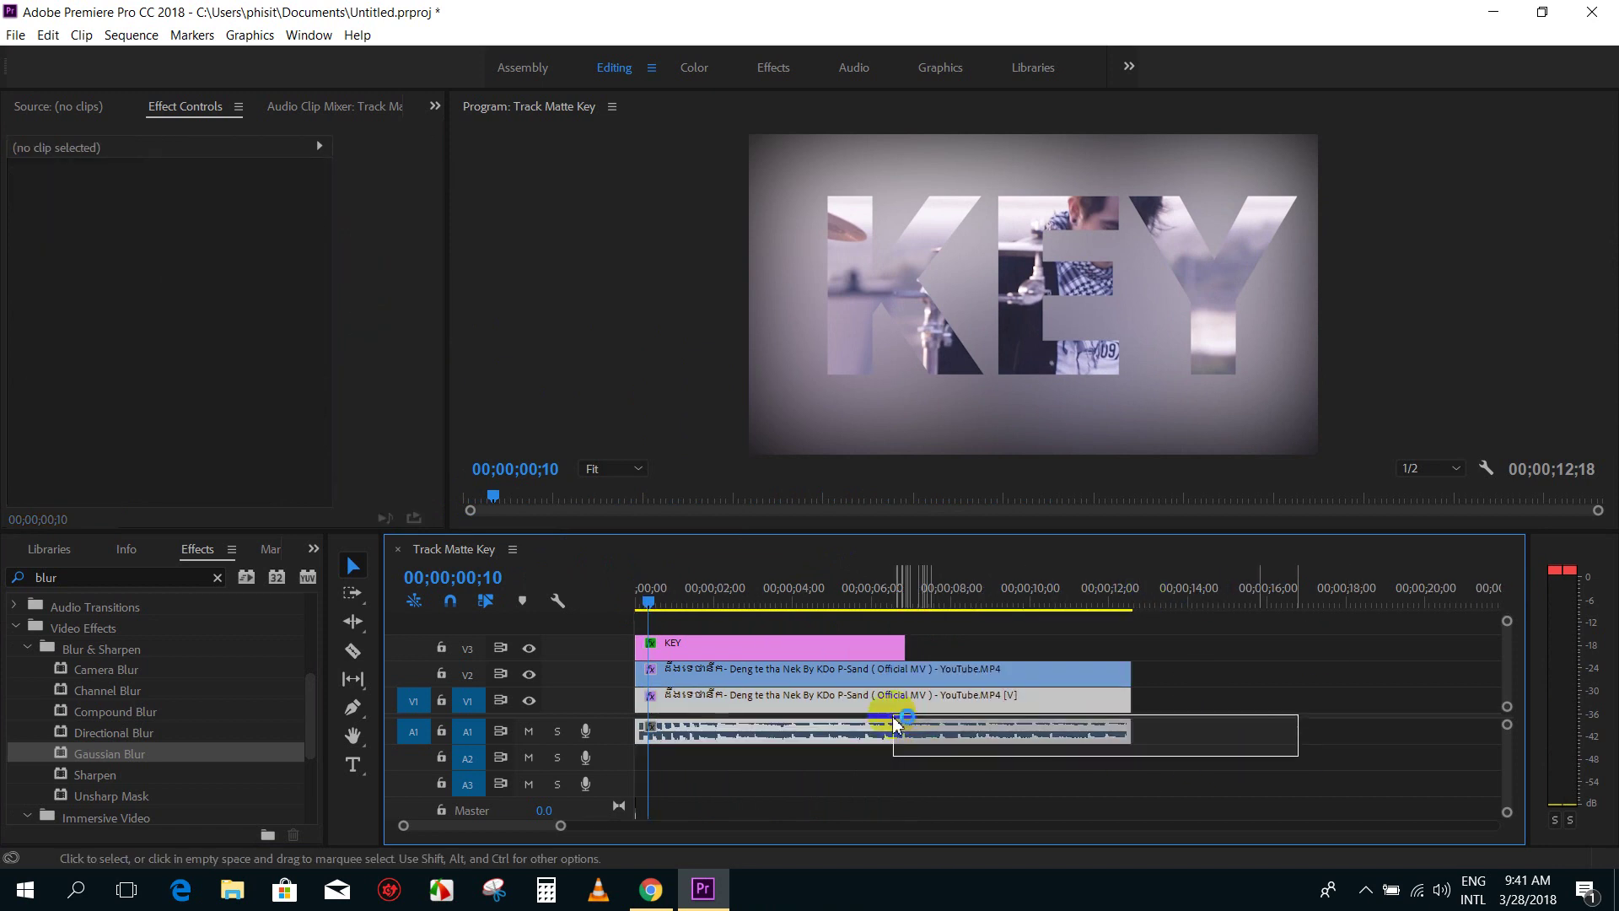
pyautogui.press('Delete')
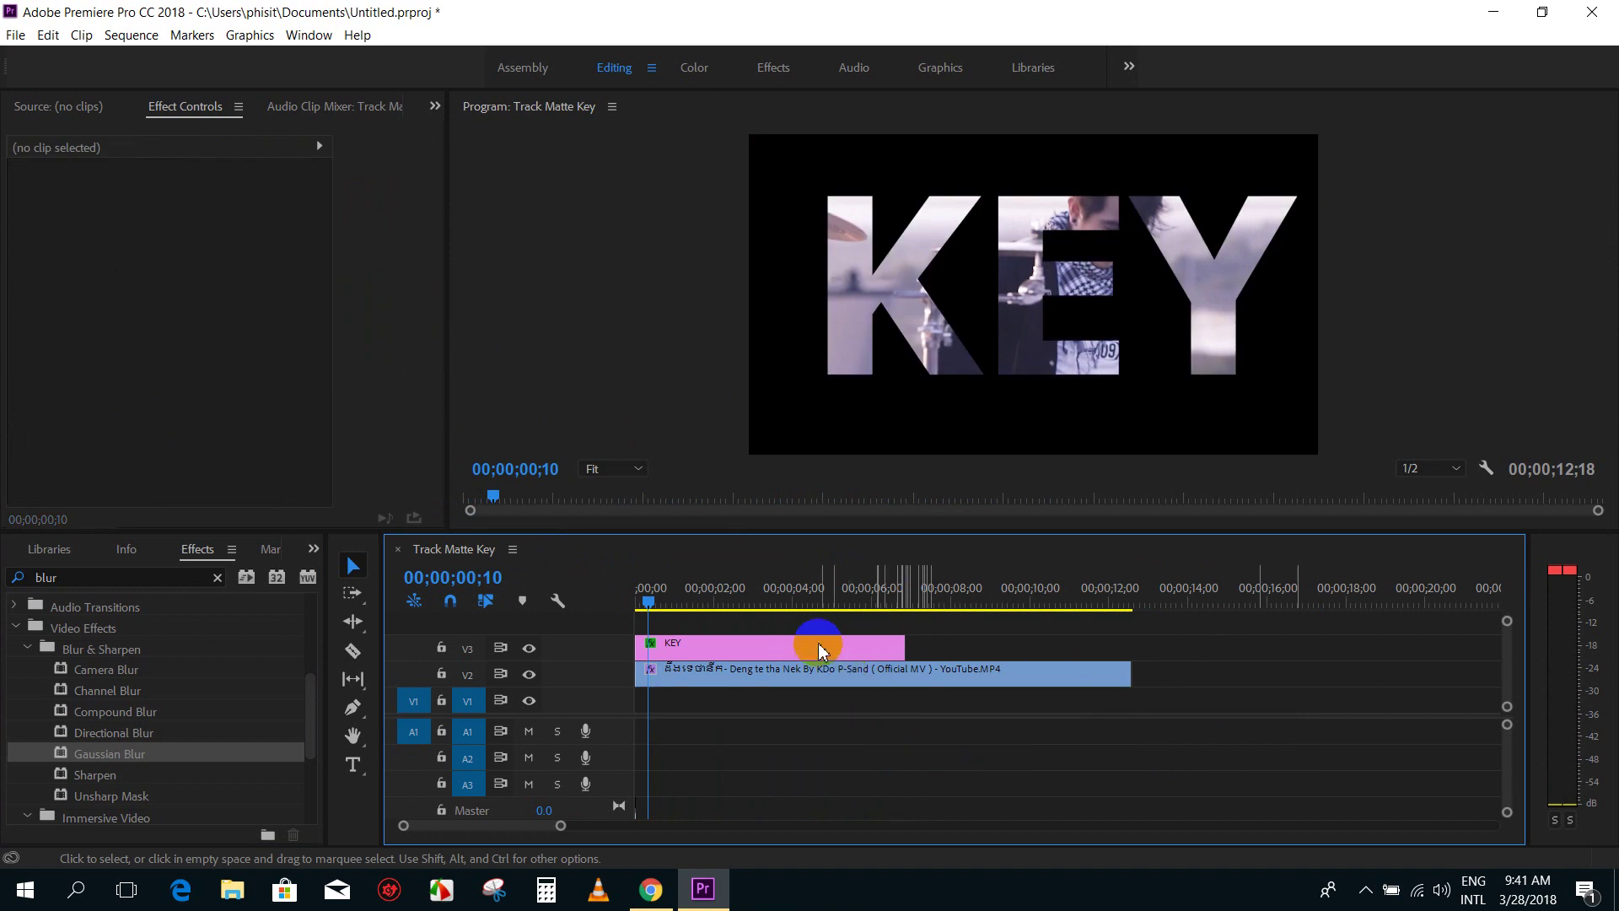
pyautogui.press('=')
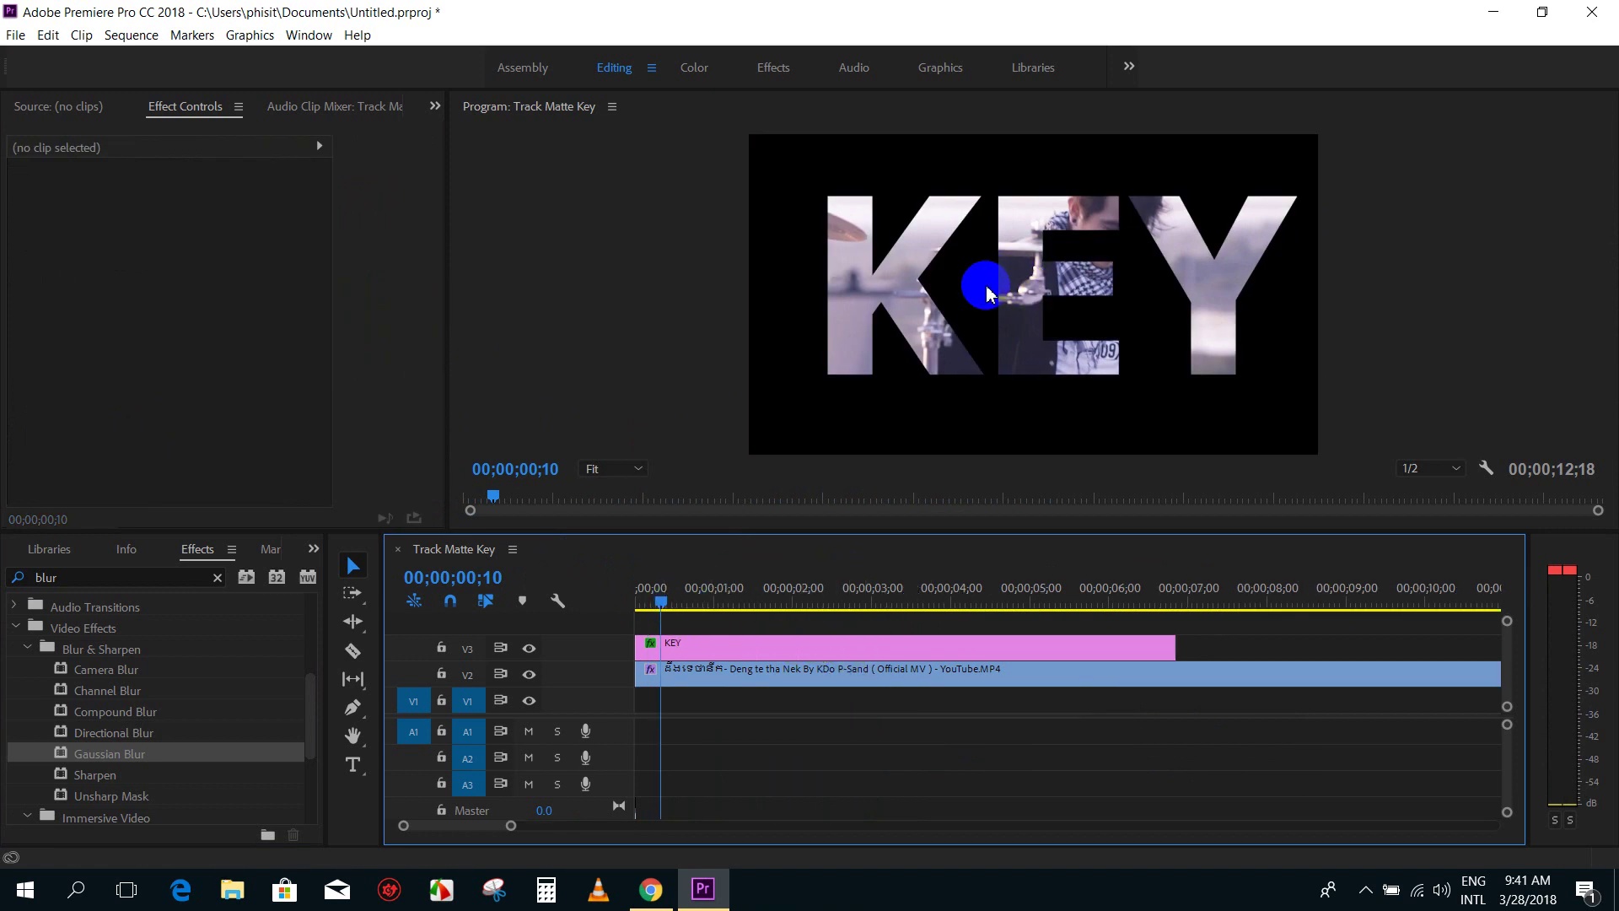
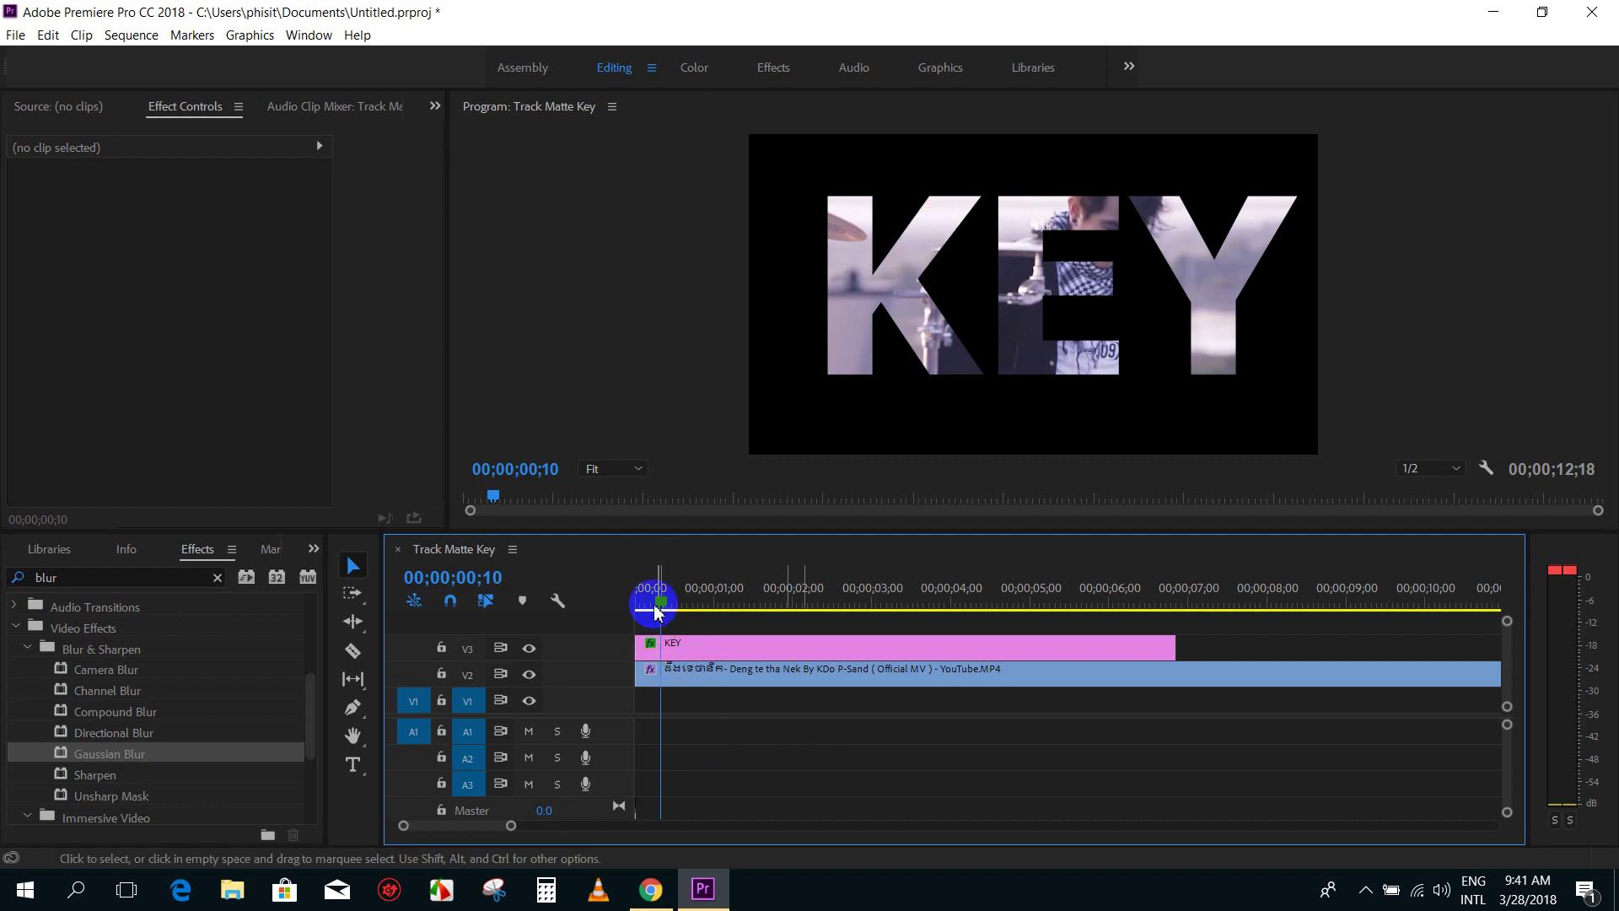
# Step: Duplicate the music-video clip from V2 down onto track V1
pyautogui.moveTo(650, 605); pyautogui.dragTo(582, 601)
pyautogui.click(709, 674)
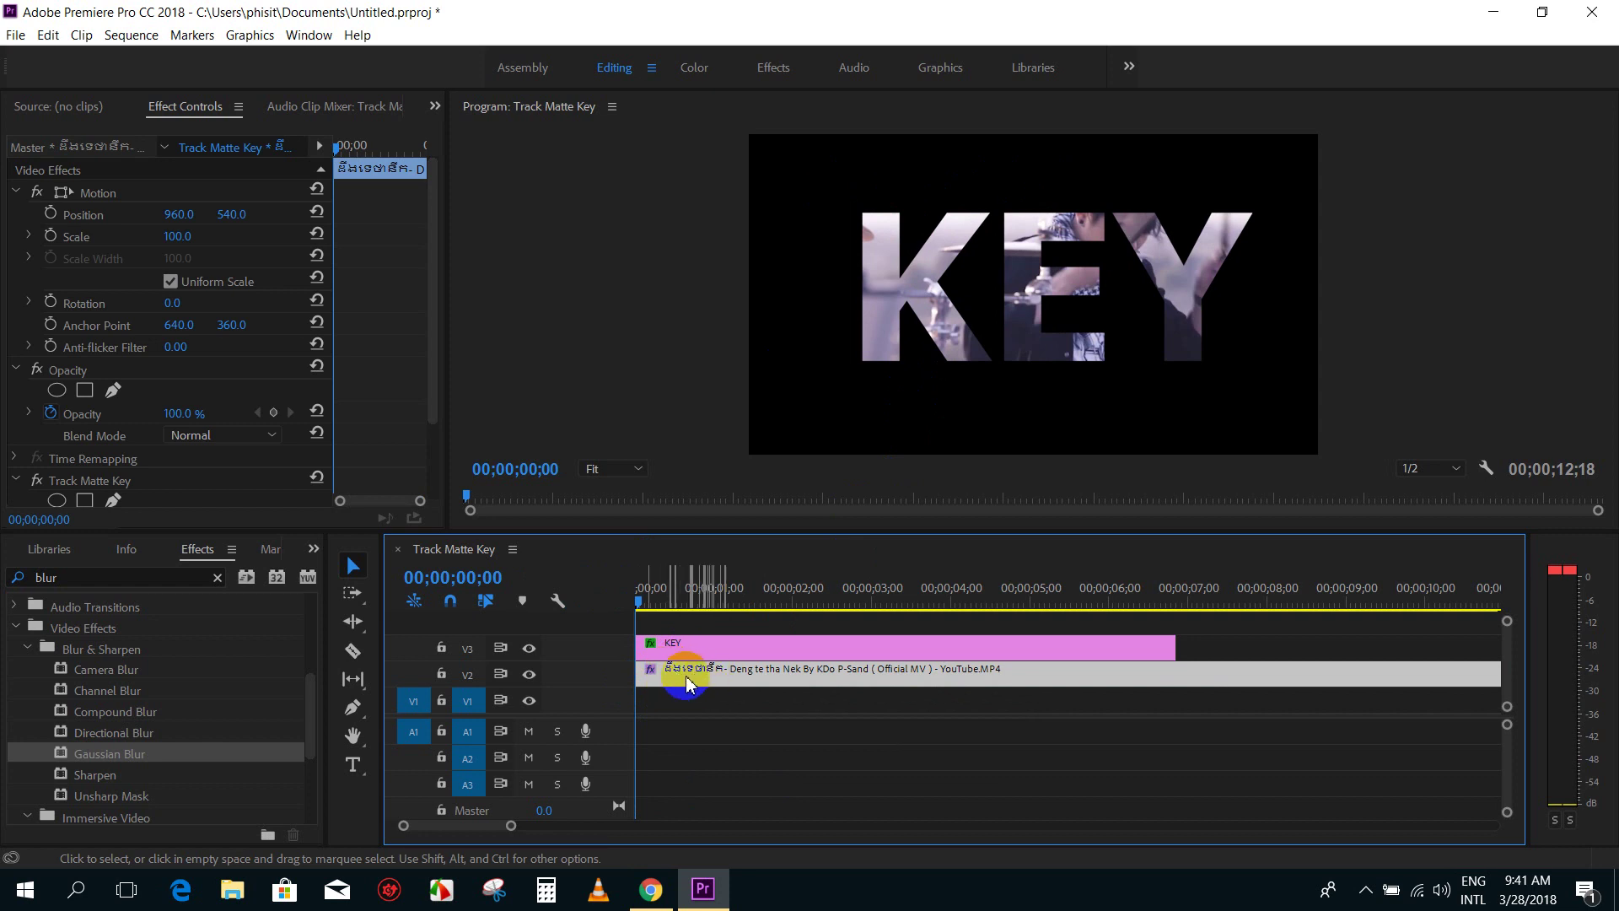
pyautogui.moveTo(693, 683); pyautogui.dragTo(688, 705)
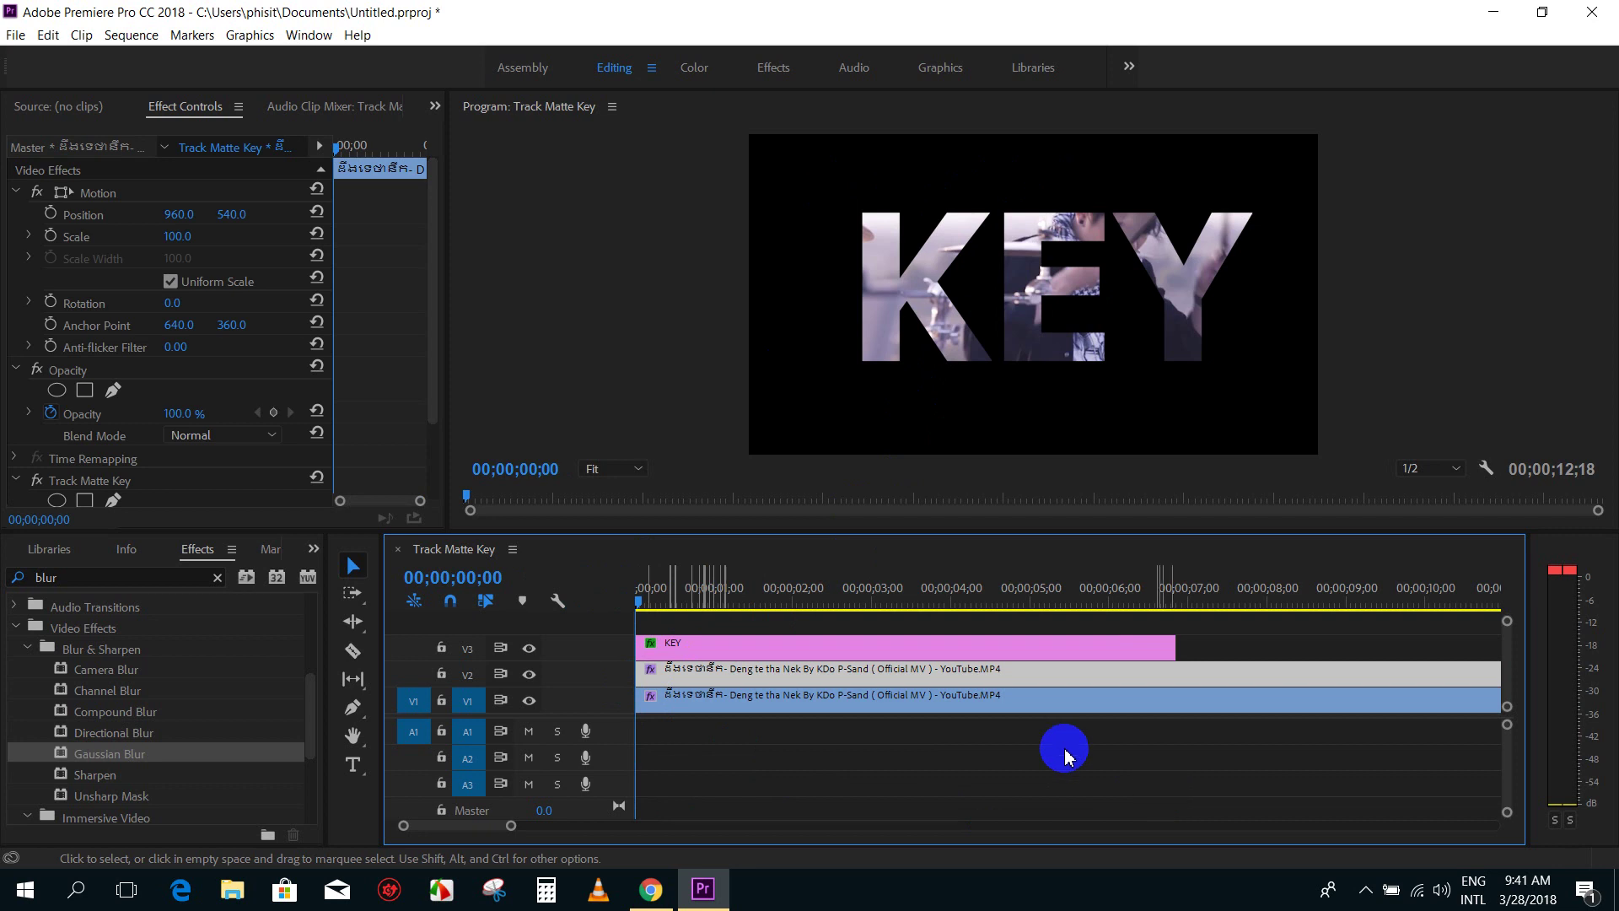
# Step: Delete the Track Matte Key effect from the V1 copy
pyautogui.moveTo(651, 616); pyautogui.dragTo(665, 603)
pyautogui.click(699, 722)
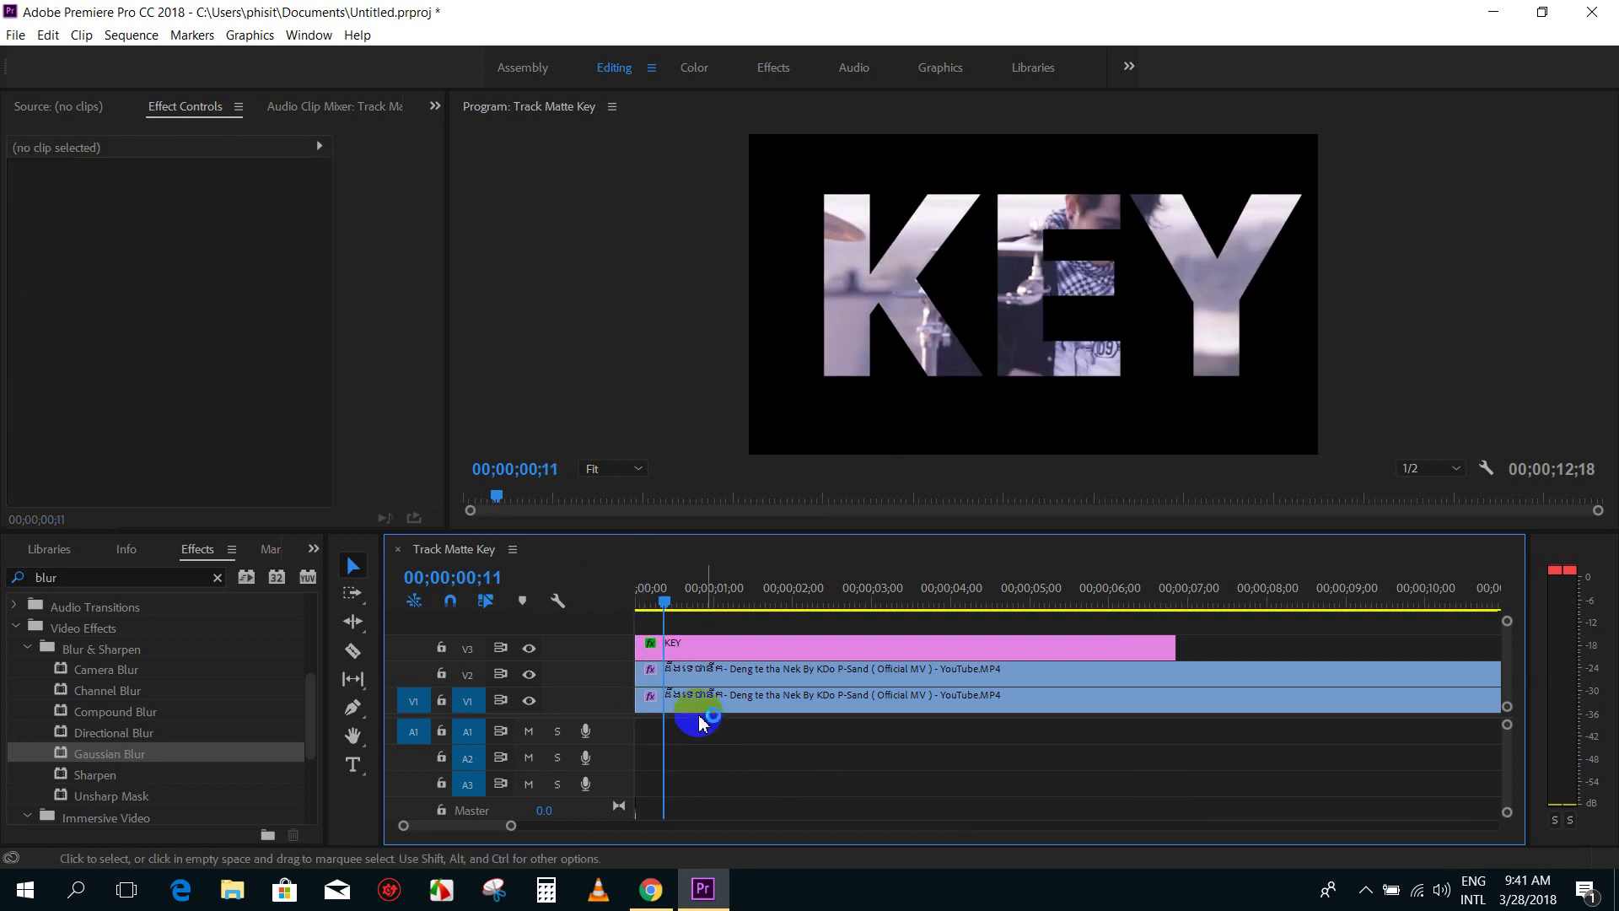
pyautogui.click(690, 701)
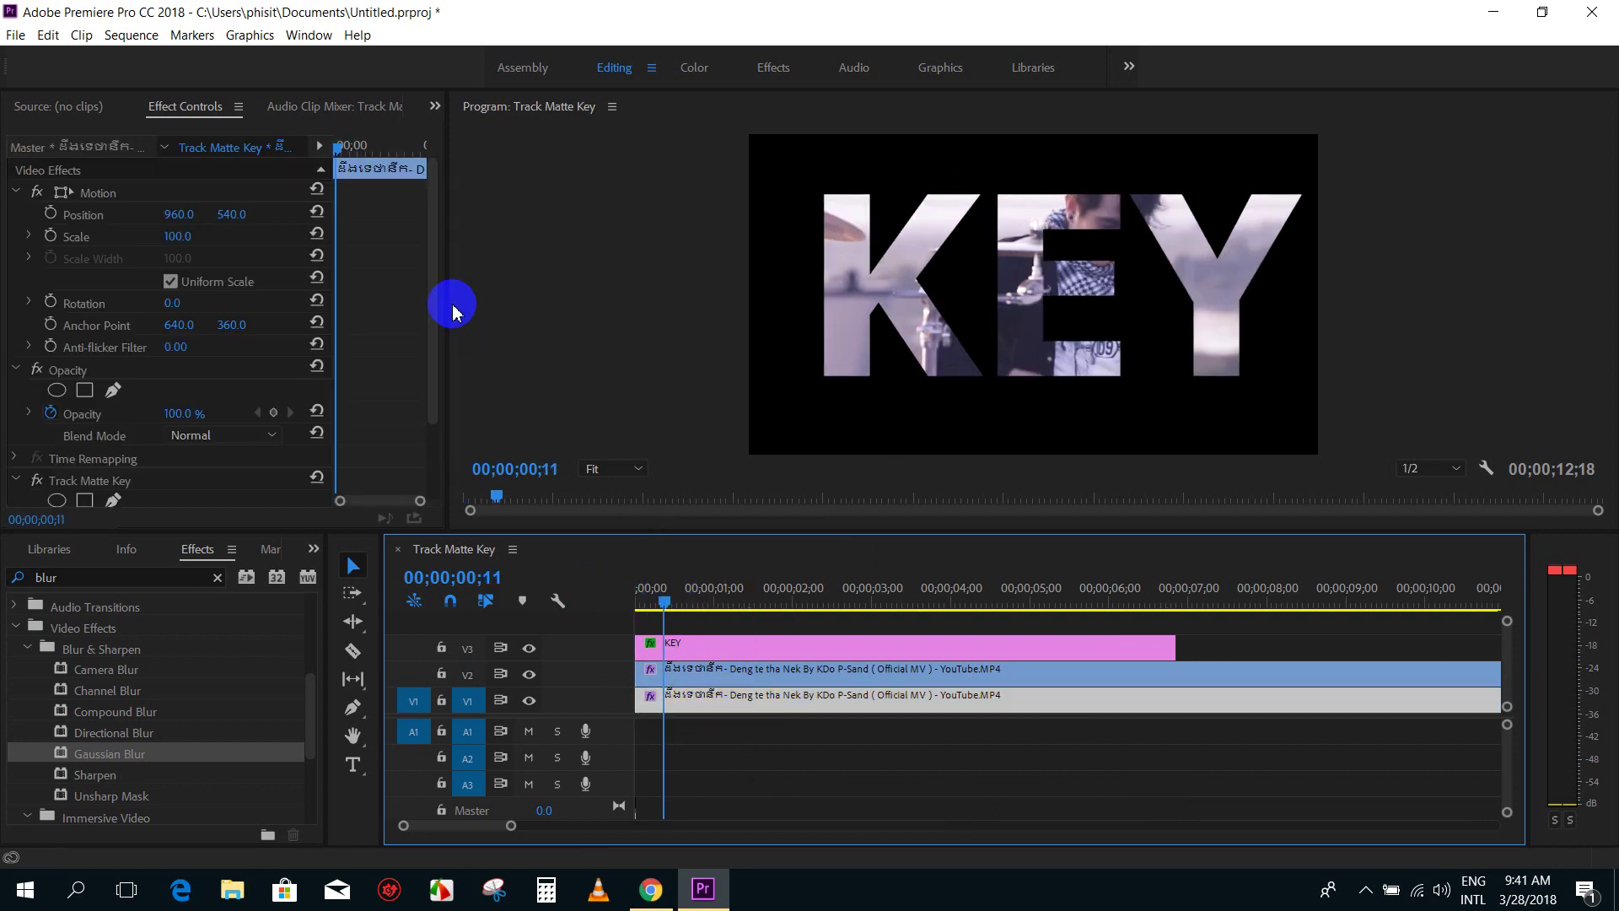
pyautogui.click(433, 329)
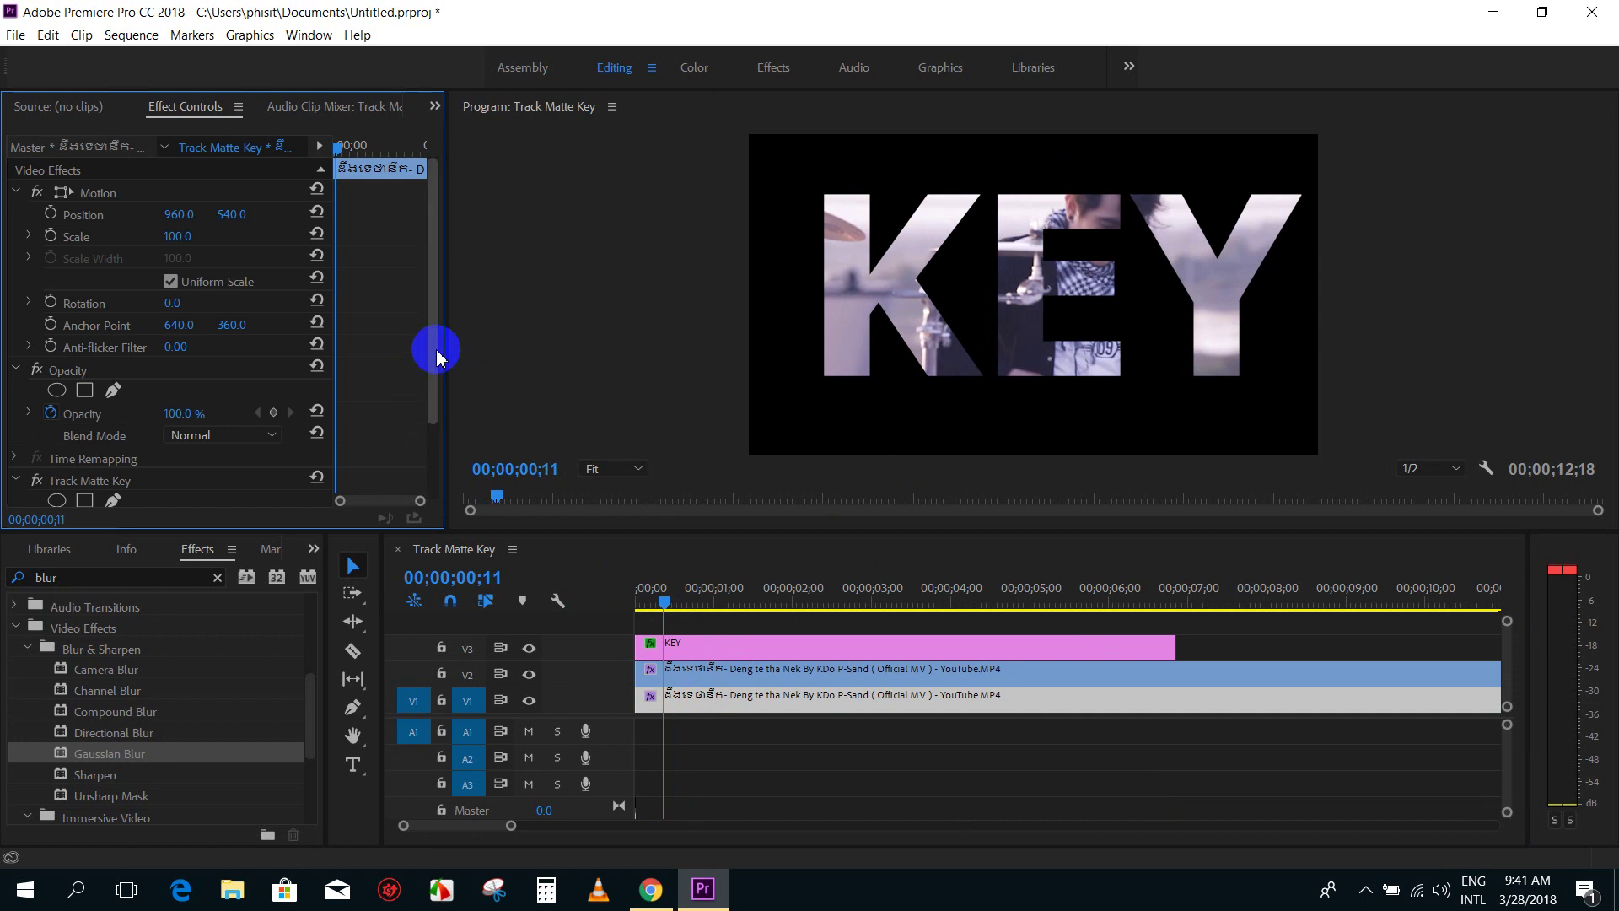
pyautogui.moveTo(434, 358); pyautogui.dragTo(433, 470)
pyautogui.click(99, 387)
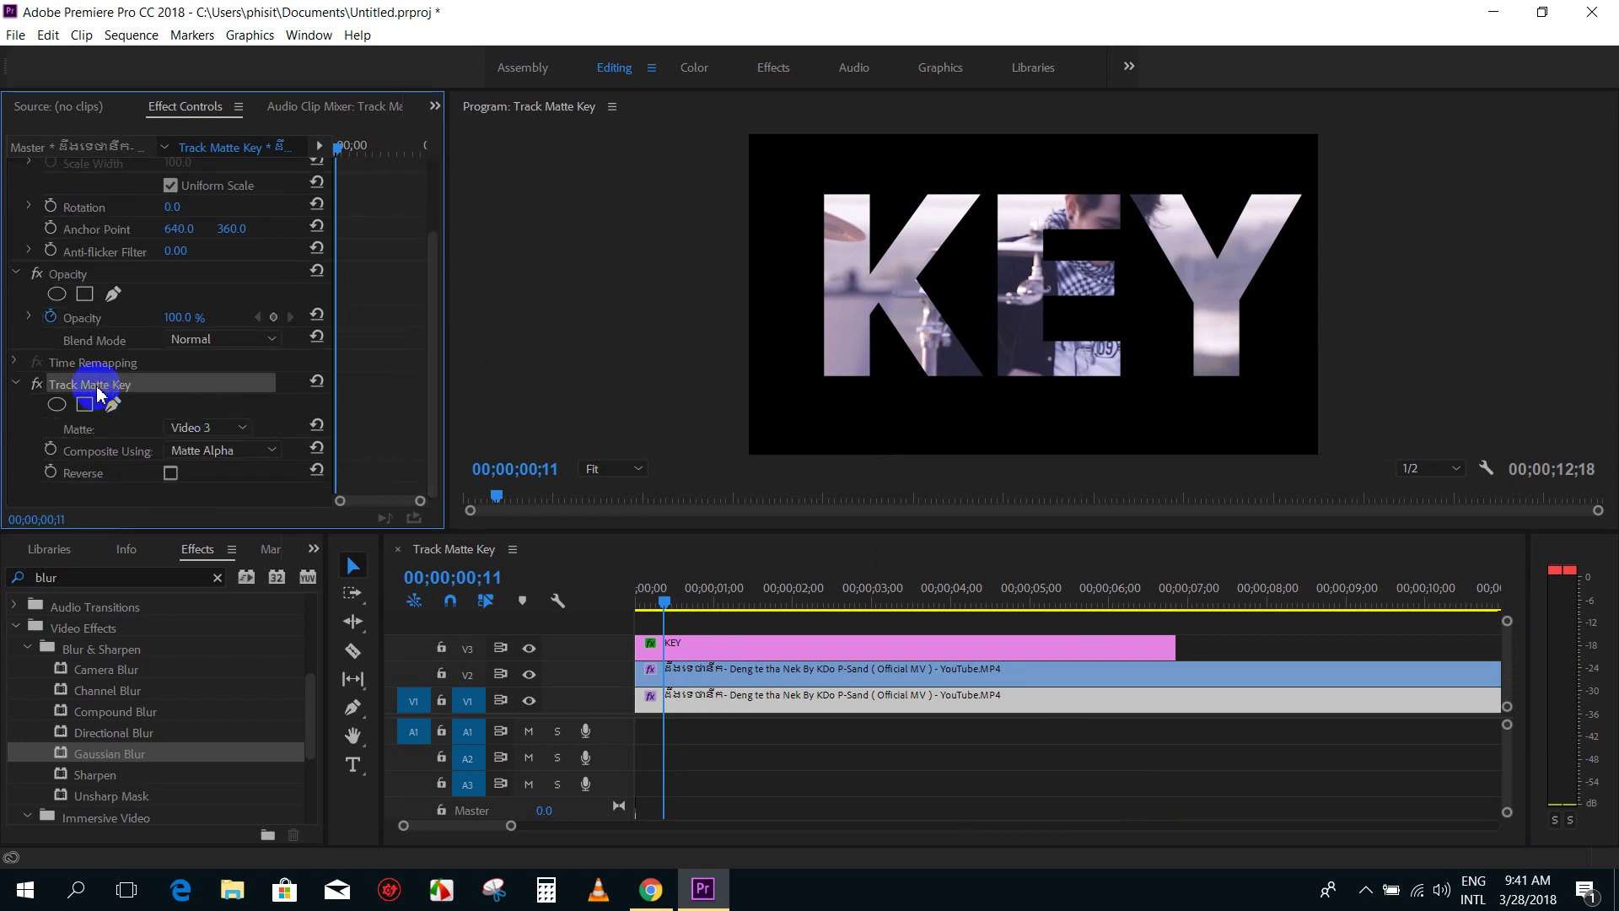
pyautogui.press('Delete')
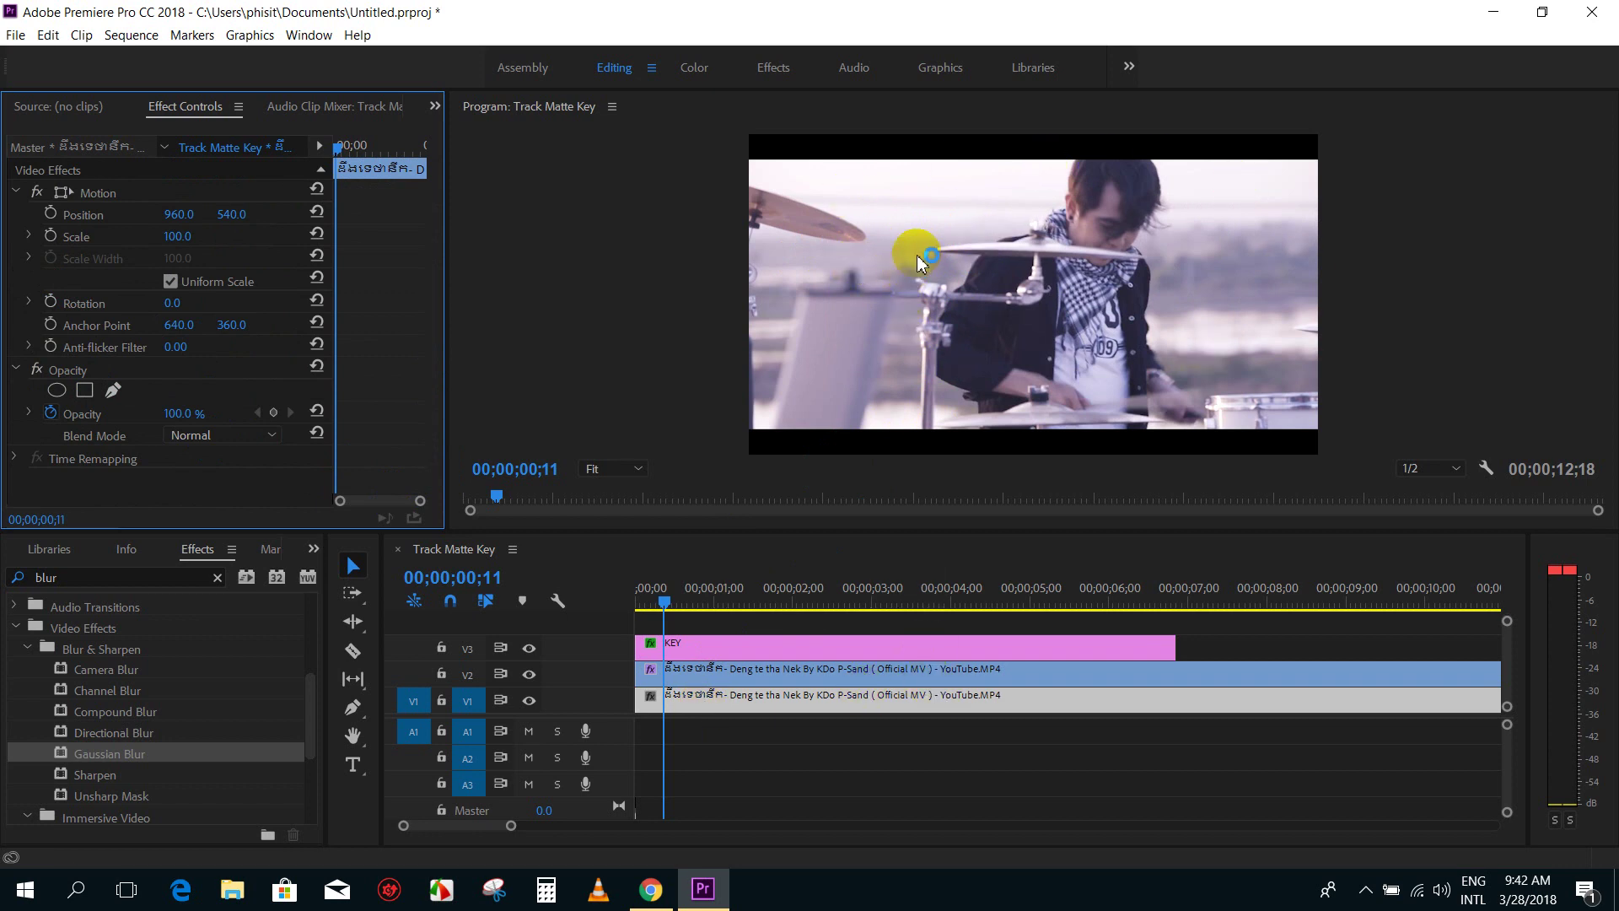
# Step: Search the Effects panel for 'cur' and apply RGB Curves to the background copy on V1
pyautogui.click(722, 723)
pyautogui.click(650, 697)
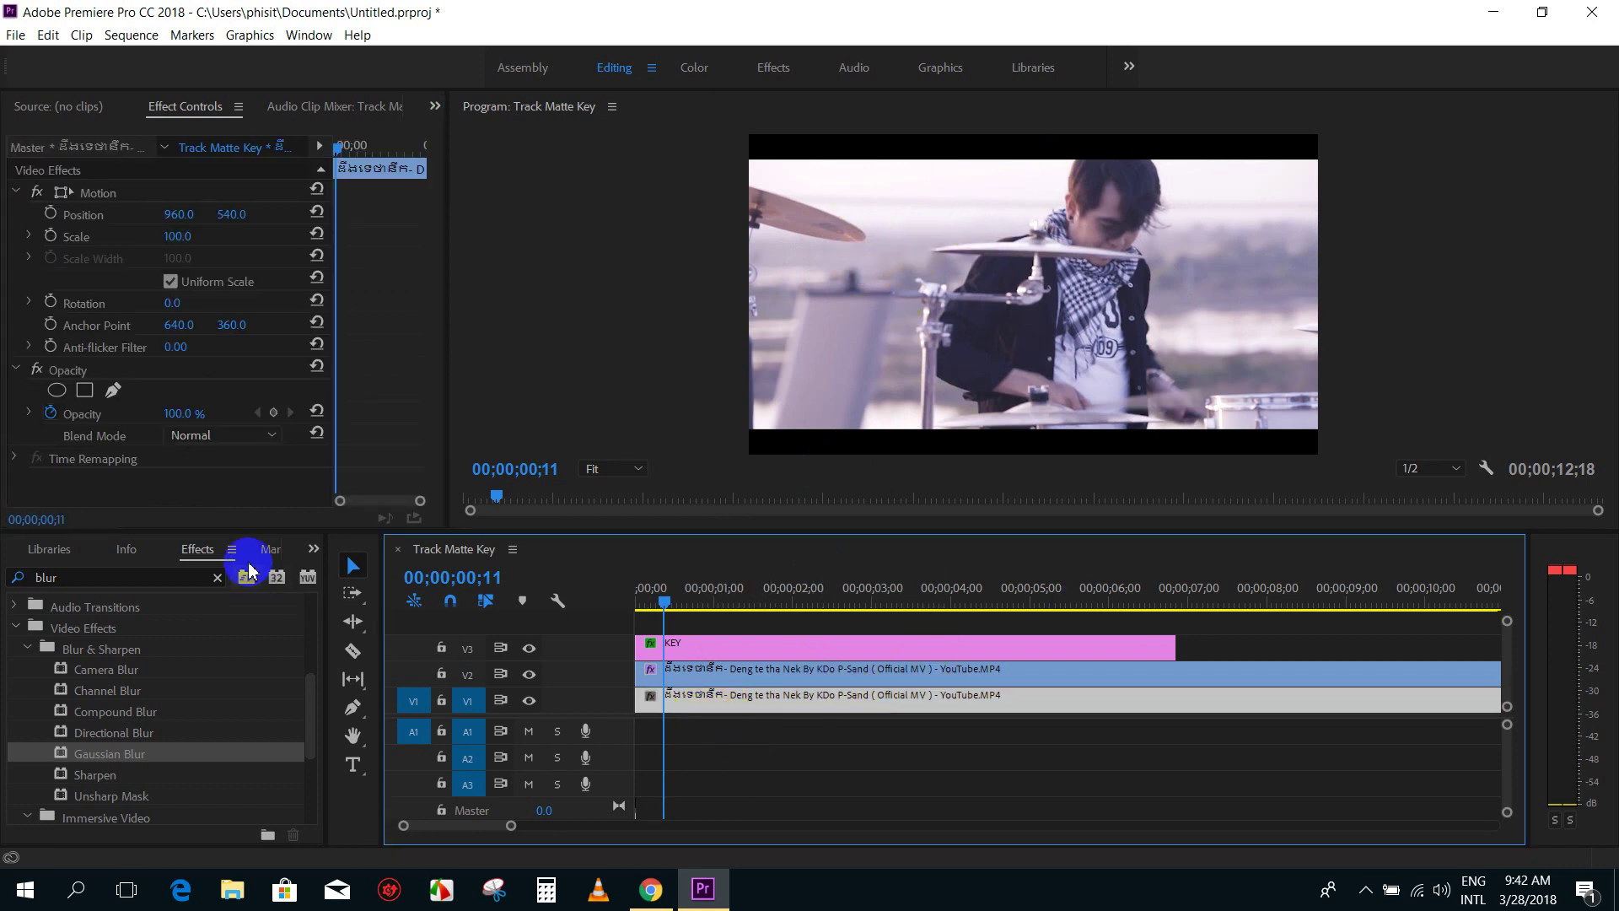
pyautogui.click(218, 578)
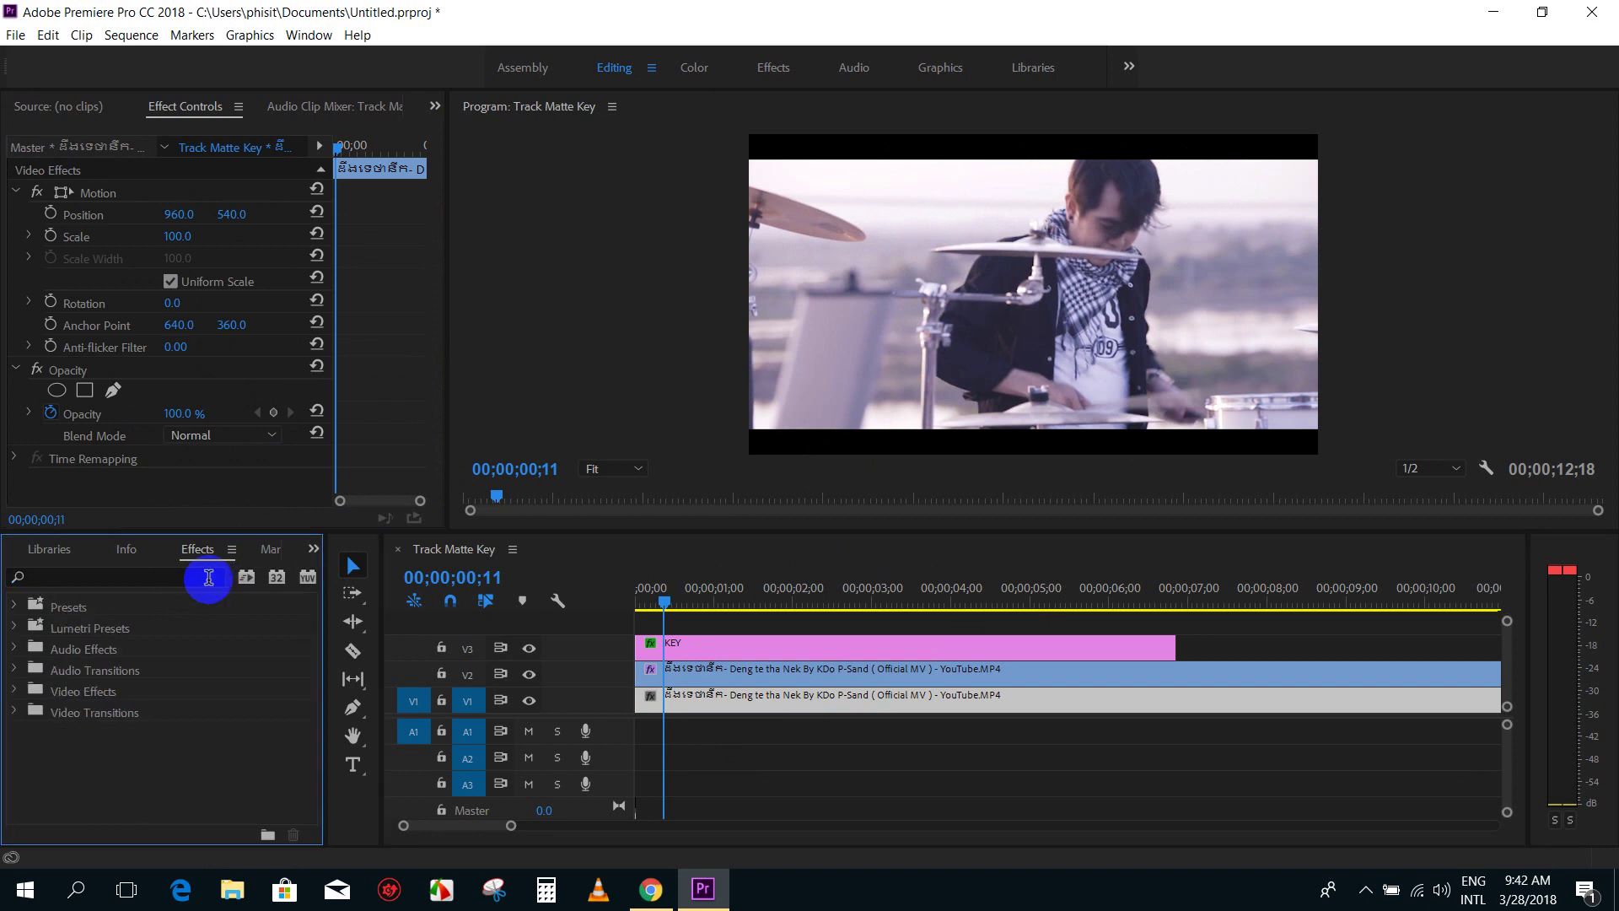
pyautogui.click(208, 576)
pyautogui.click(19, 712)
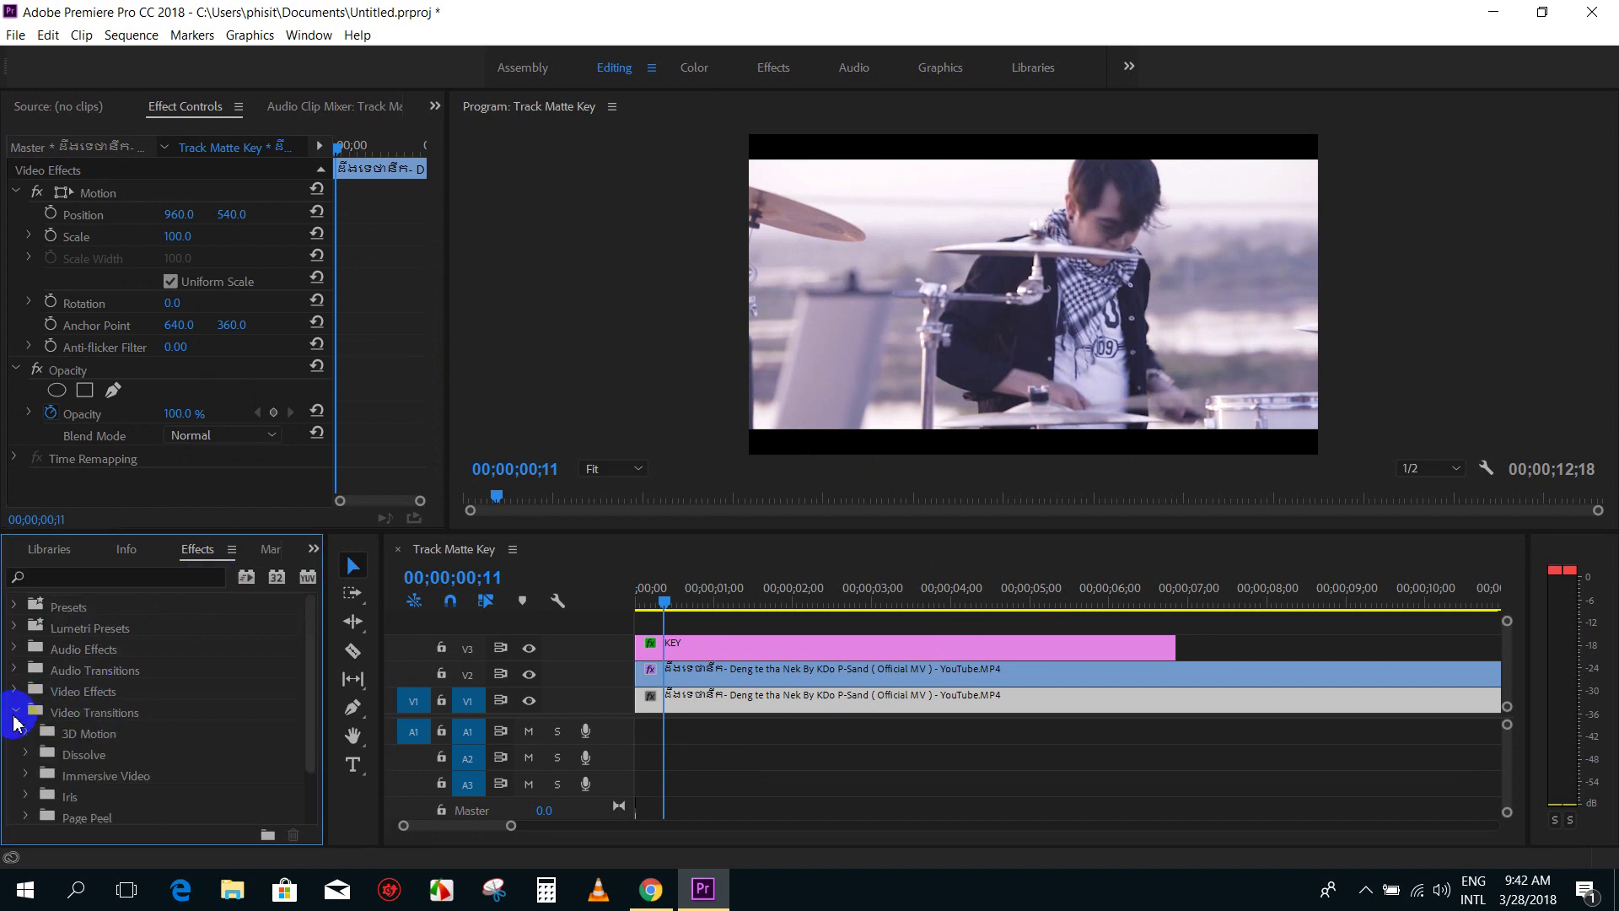
pyautogui.click(97, 579)
pyautogui.write('cul')
pyautogui.press('BackSpace')
pyautogui.write('r')
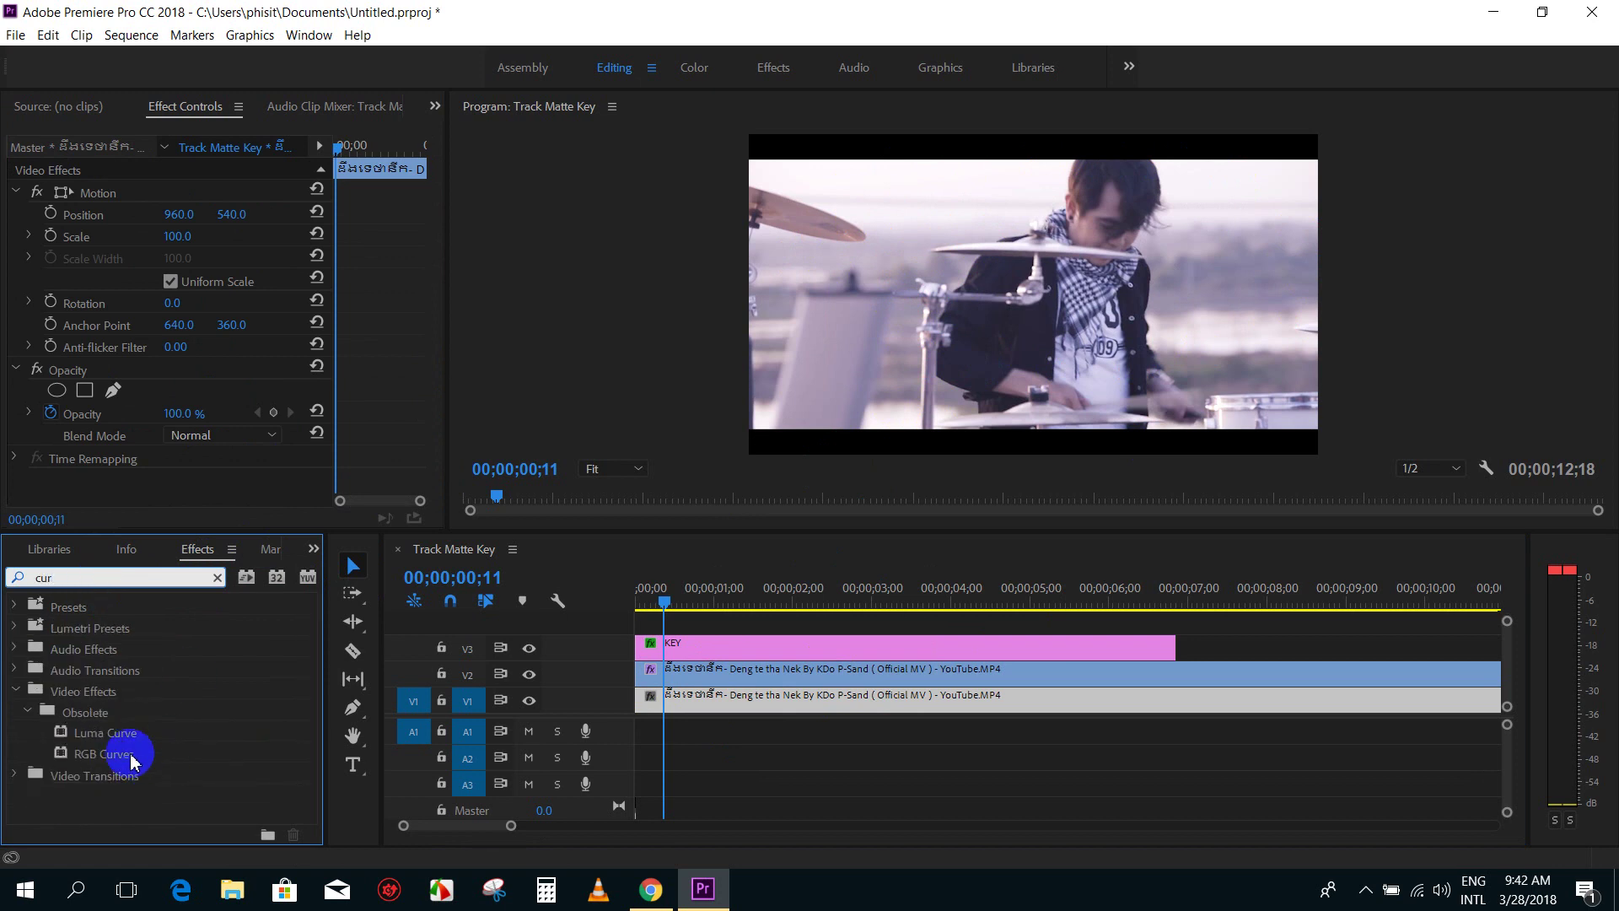
pyautogui.click(132, 754)
pyautogui.moveTo(59, 761); pyautogui.dragTo(665, 701)
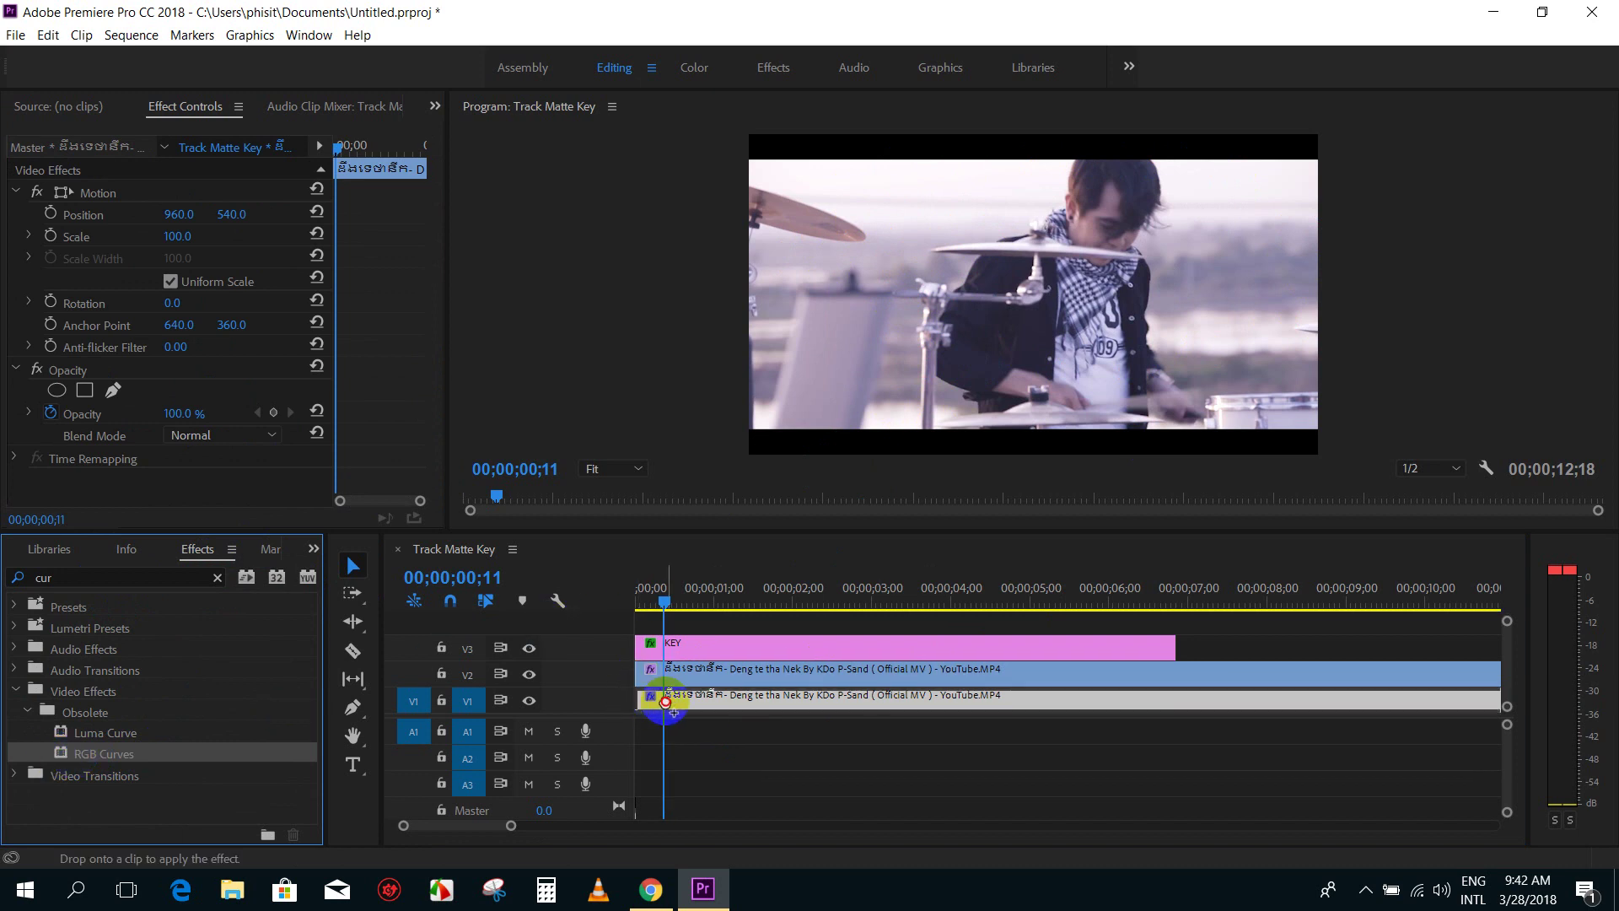
# Step: Bend the Master, Red, Green and Blue curves for a bright green tint, then preview it
pyautogui.moveTo(432, 303); pyautogui.dragTo(435, 435)
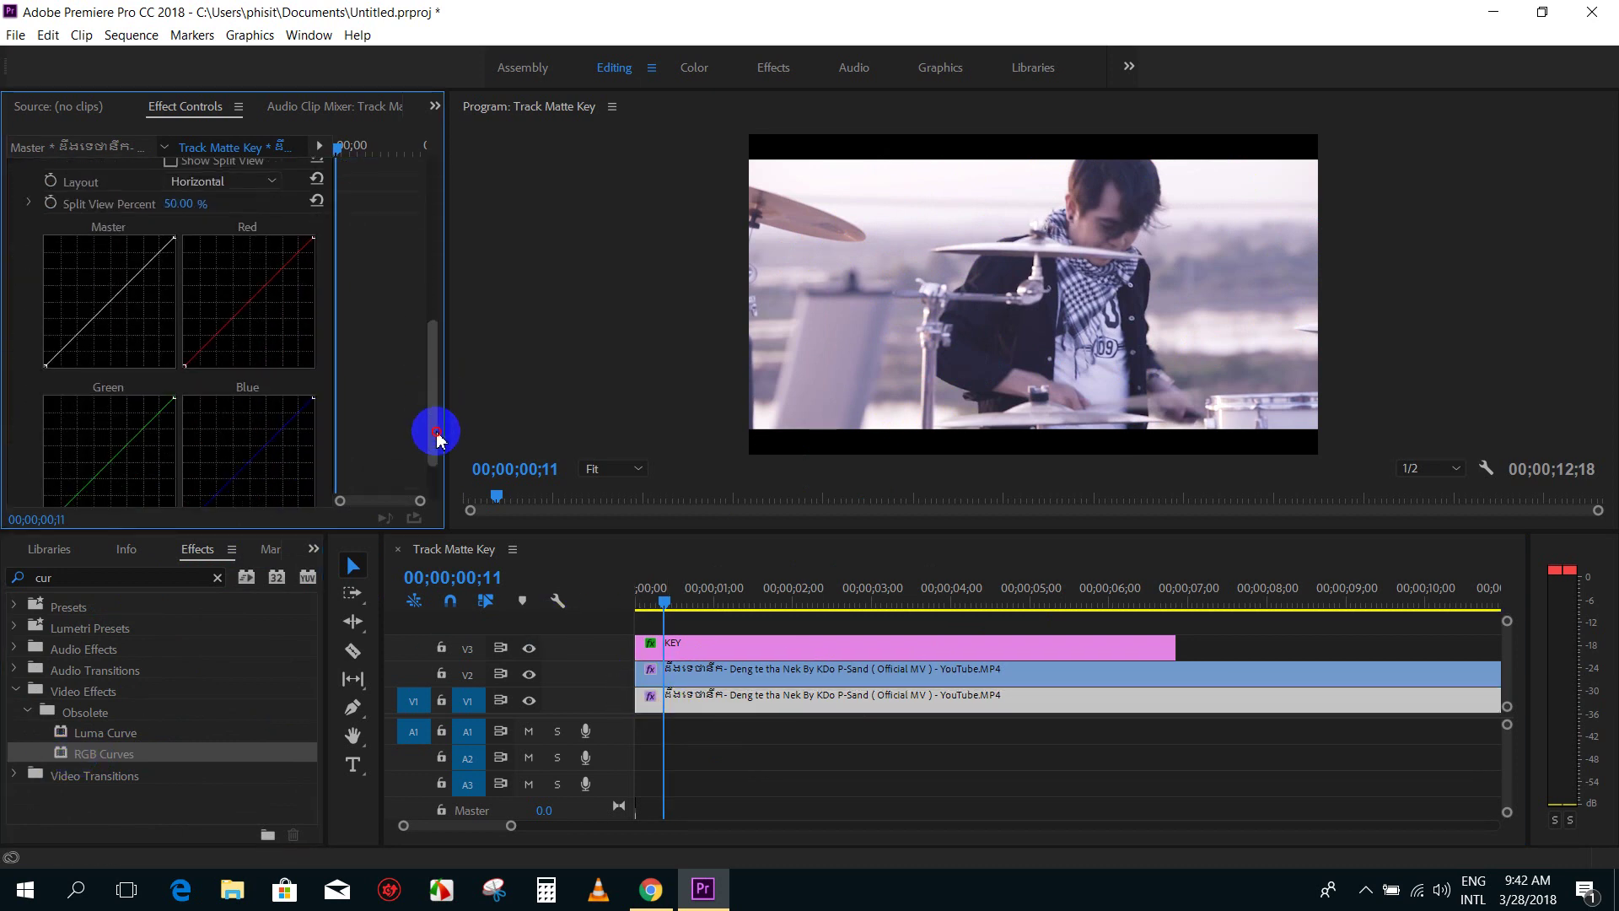
pyautogui.moveTo(106, 293); pyautogui.dragTo(94, 284)
pyautogui.moveTo(210, 314)
pyautogui.mouseDown()
pyautogui.moveTo(237, 281)
pyautogui.moveTo(295, 304)
pyautogui.mouseUp()
pyautogui.moveTo(116, 447); pyautogui.dragTo(101, 430)
pyautogui.moveTo(231, 463)
pyautogui.mouseDown()
pyautogui.moveTo(225, 448)
pyautogui.moveTo(275, 472)
pyautogui.mouseUp()
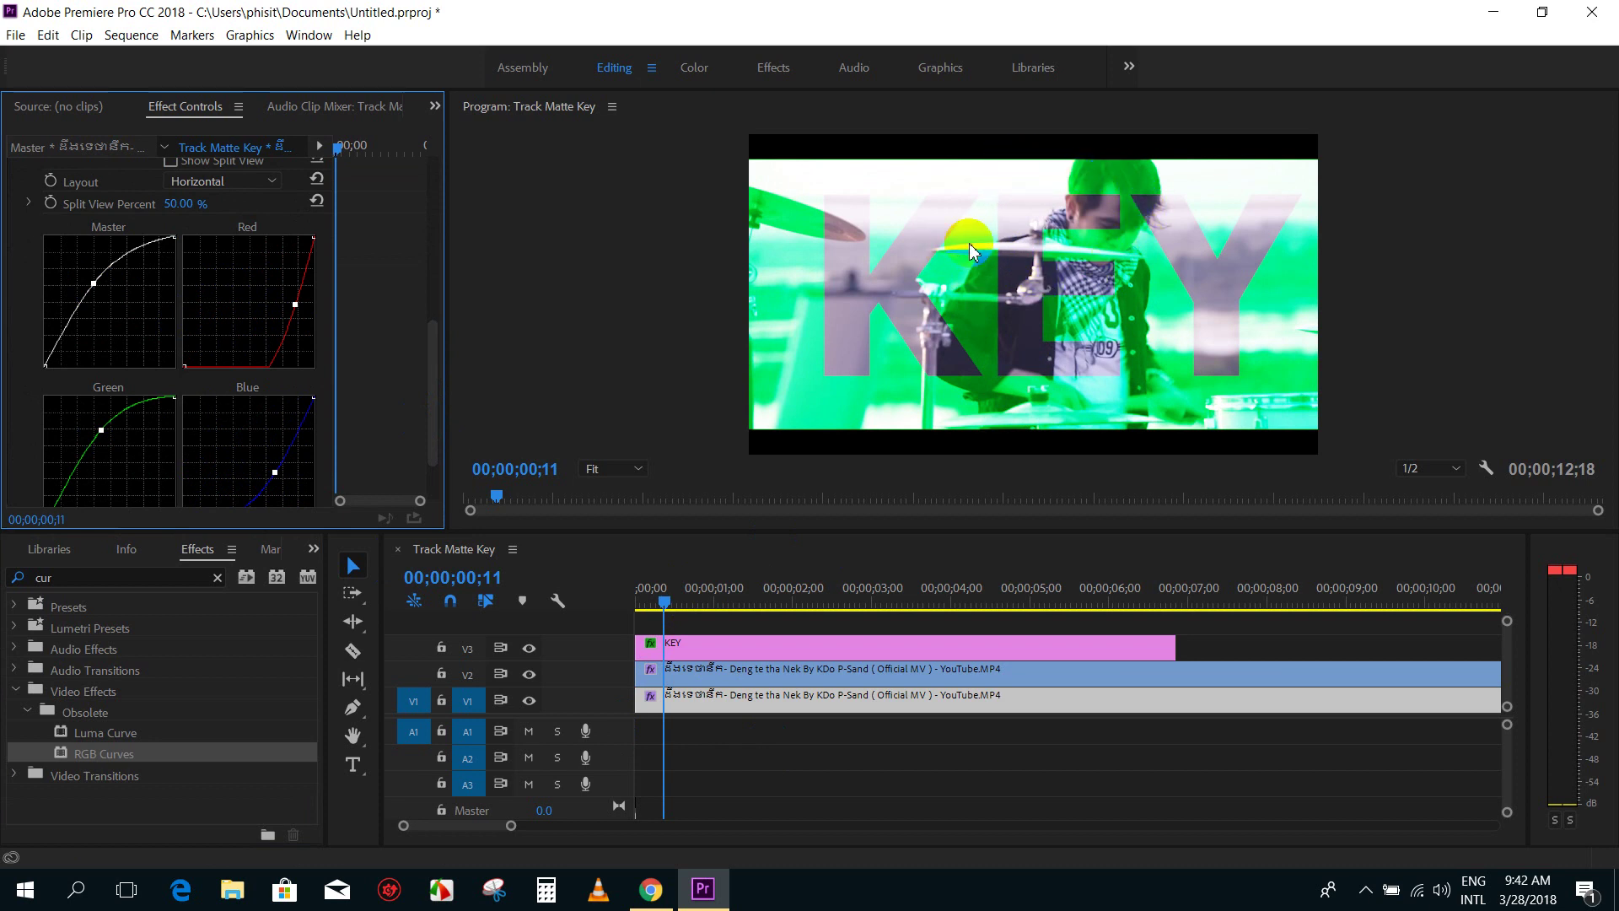
pyautogui.moveTo(662, 599); pyautogui.dragTo(620, 602)
pyautogui.press('space')
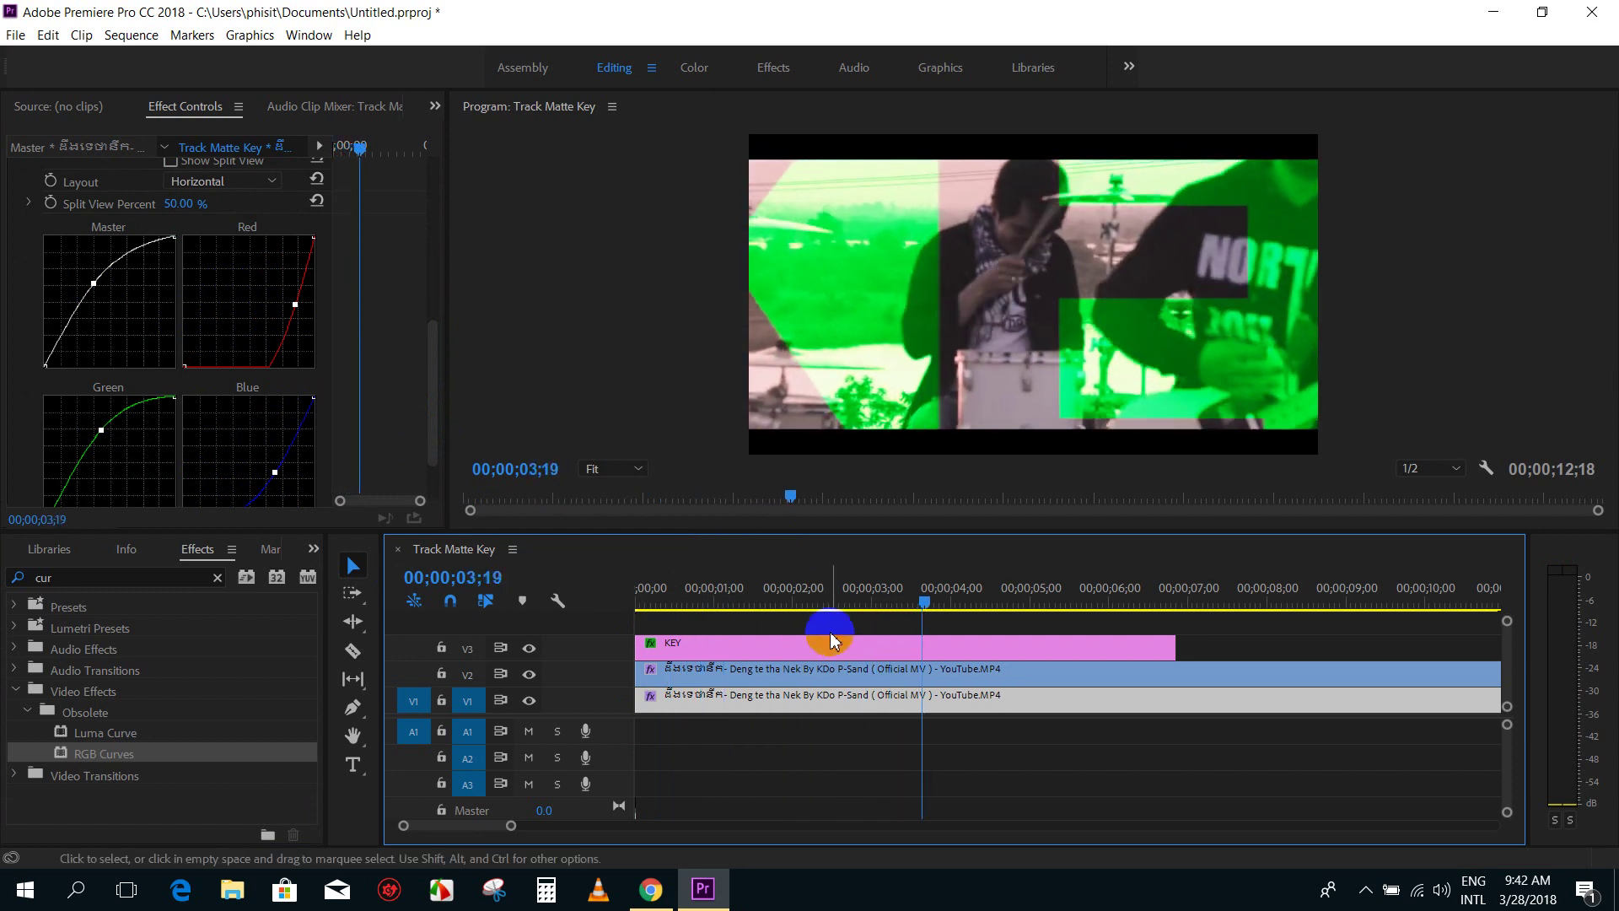
pyautogui.moveTo(700, 595); pyautogui.dragTo(656, 594)
# Step: Search 'blur' and apply Gaussian Blur to the background copy on V1
pyautogui.click(712, 767)
pyautogui.click(708, 703)
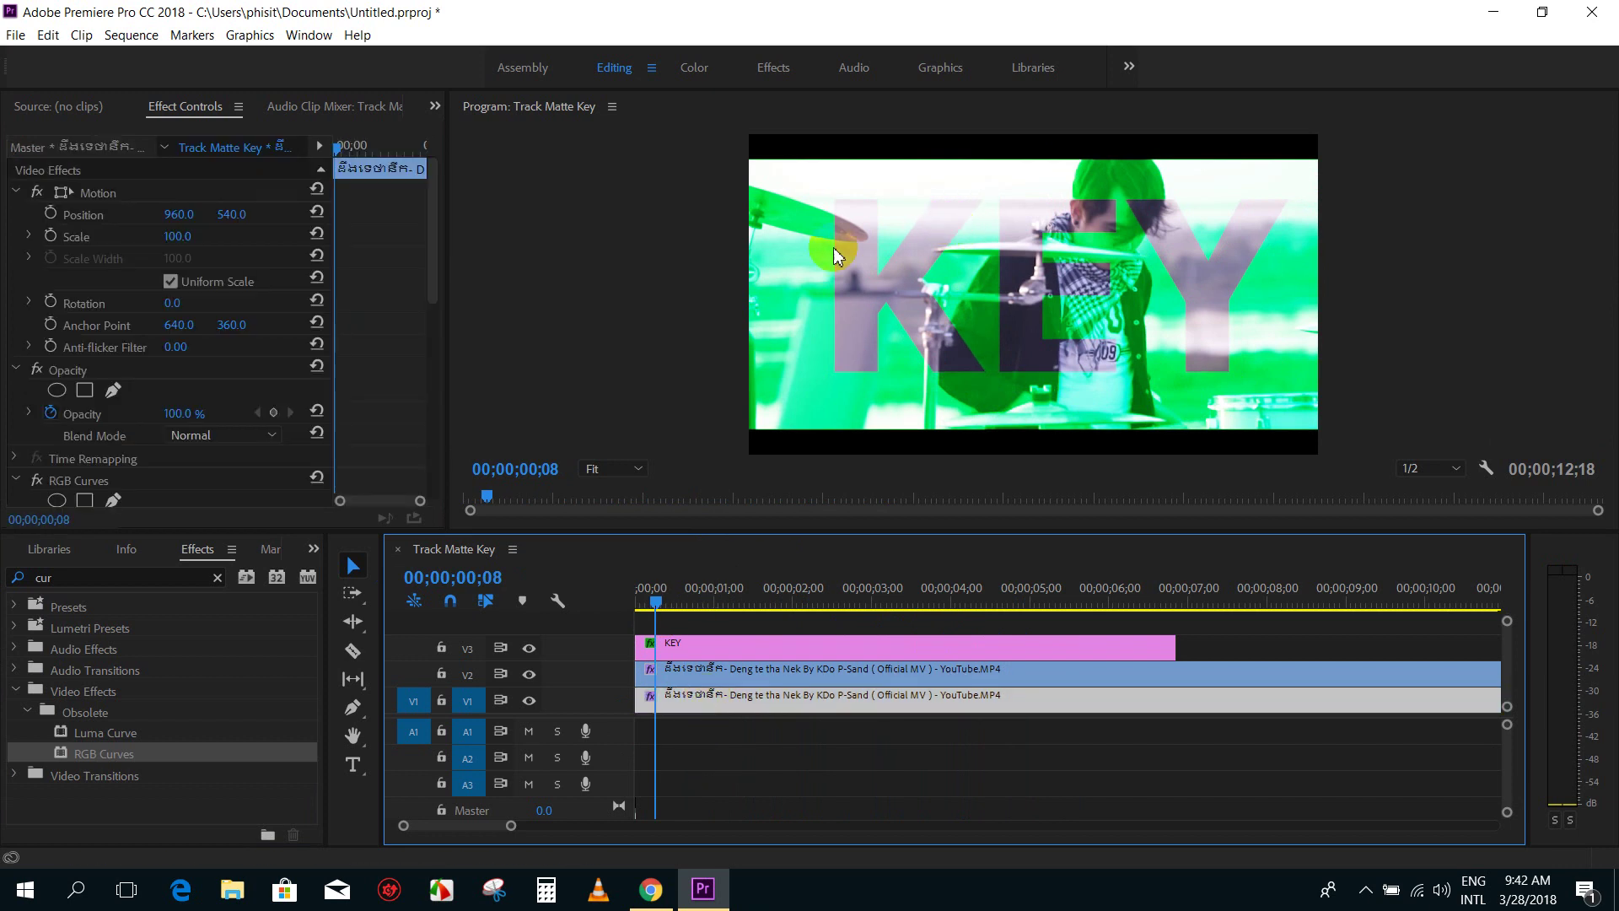
pyautogui.click(218, 578)
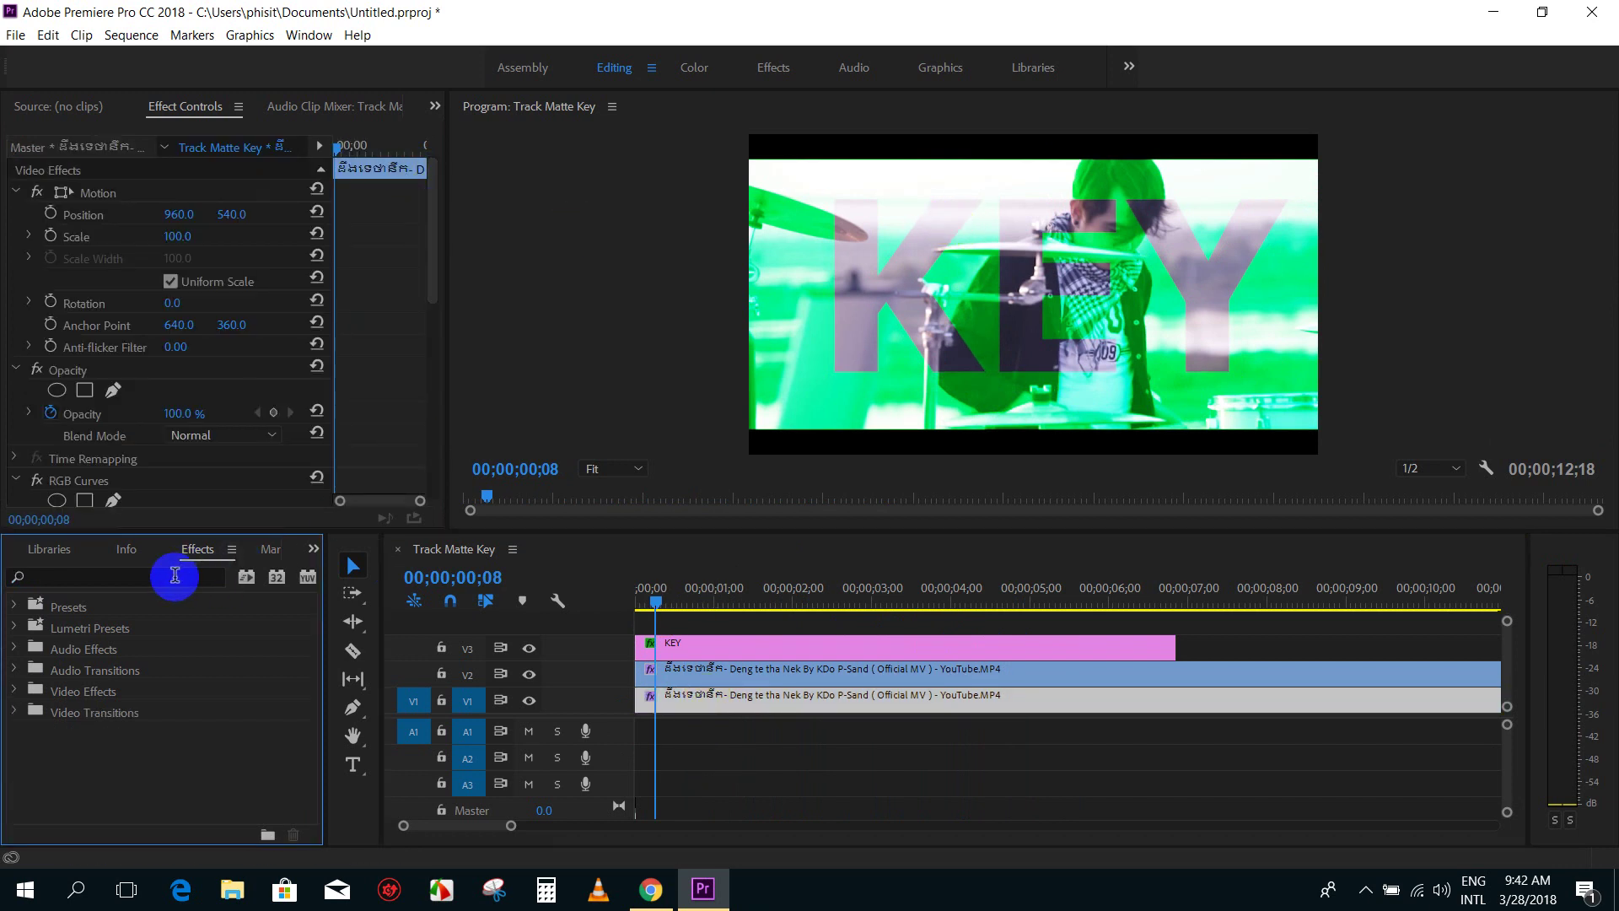
pyautogui.click(170, 576)
pyautogui.write('blur')
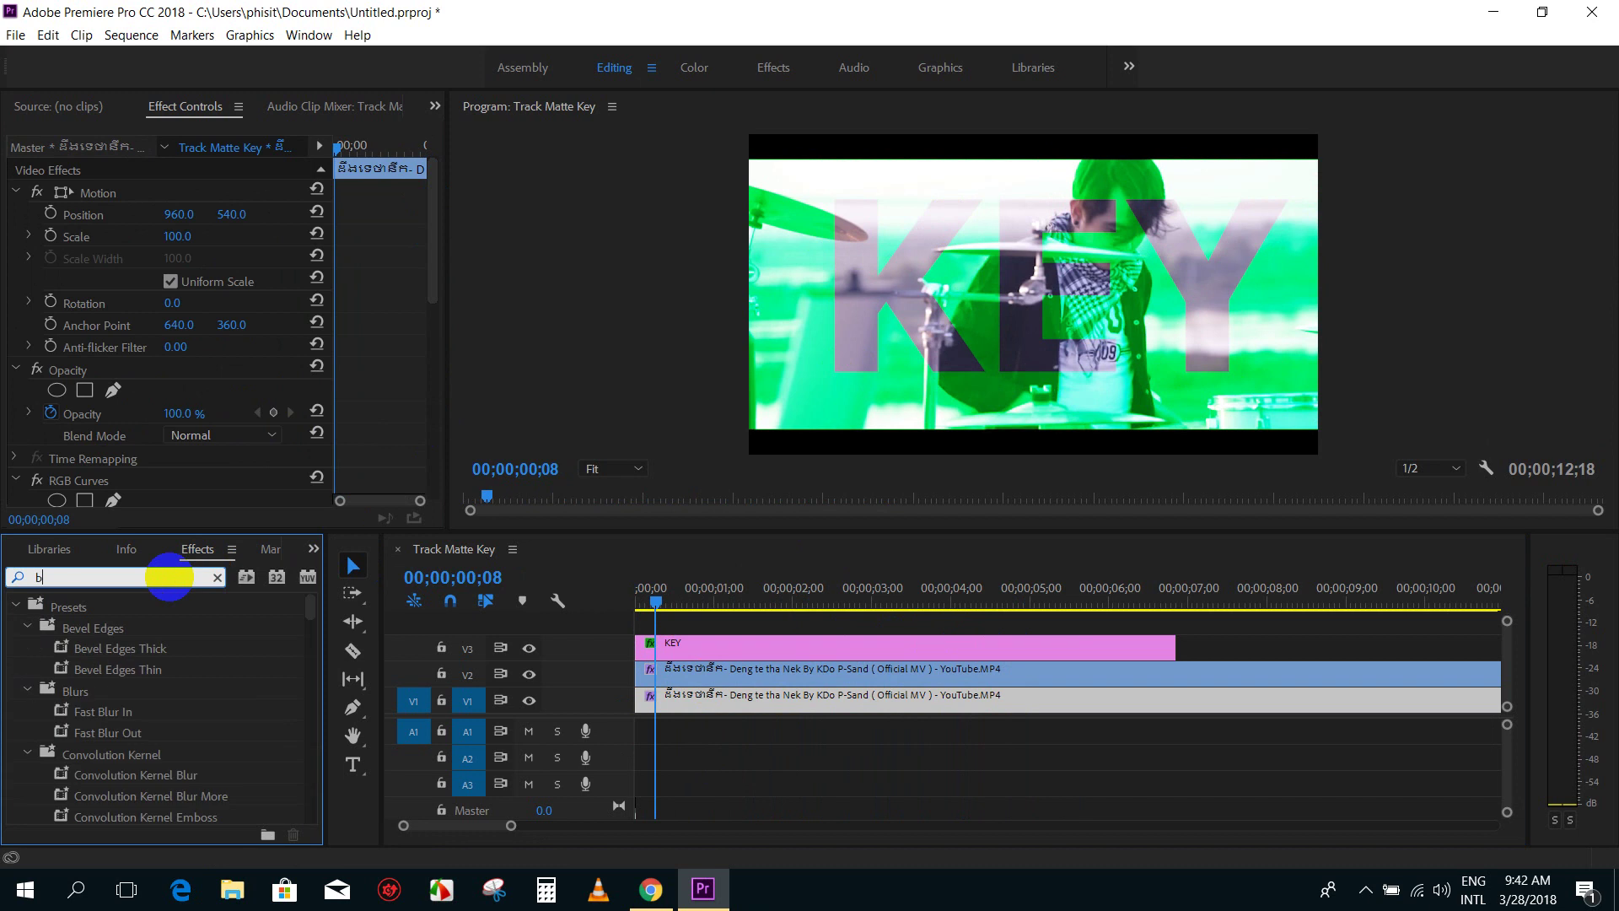
pyautogui.scroll(-3, 147, 641)
pyautogui.scroll(-2, 126, 699)
pyautogui.moveTo(101, 753); pyautogui.dragTo(684, 708)
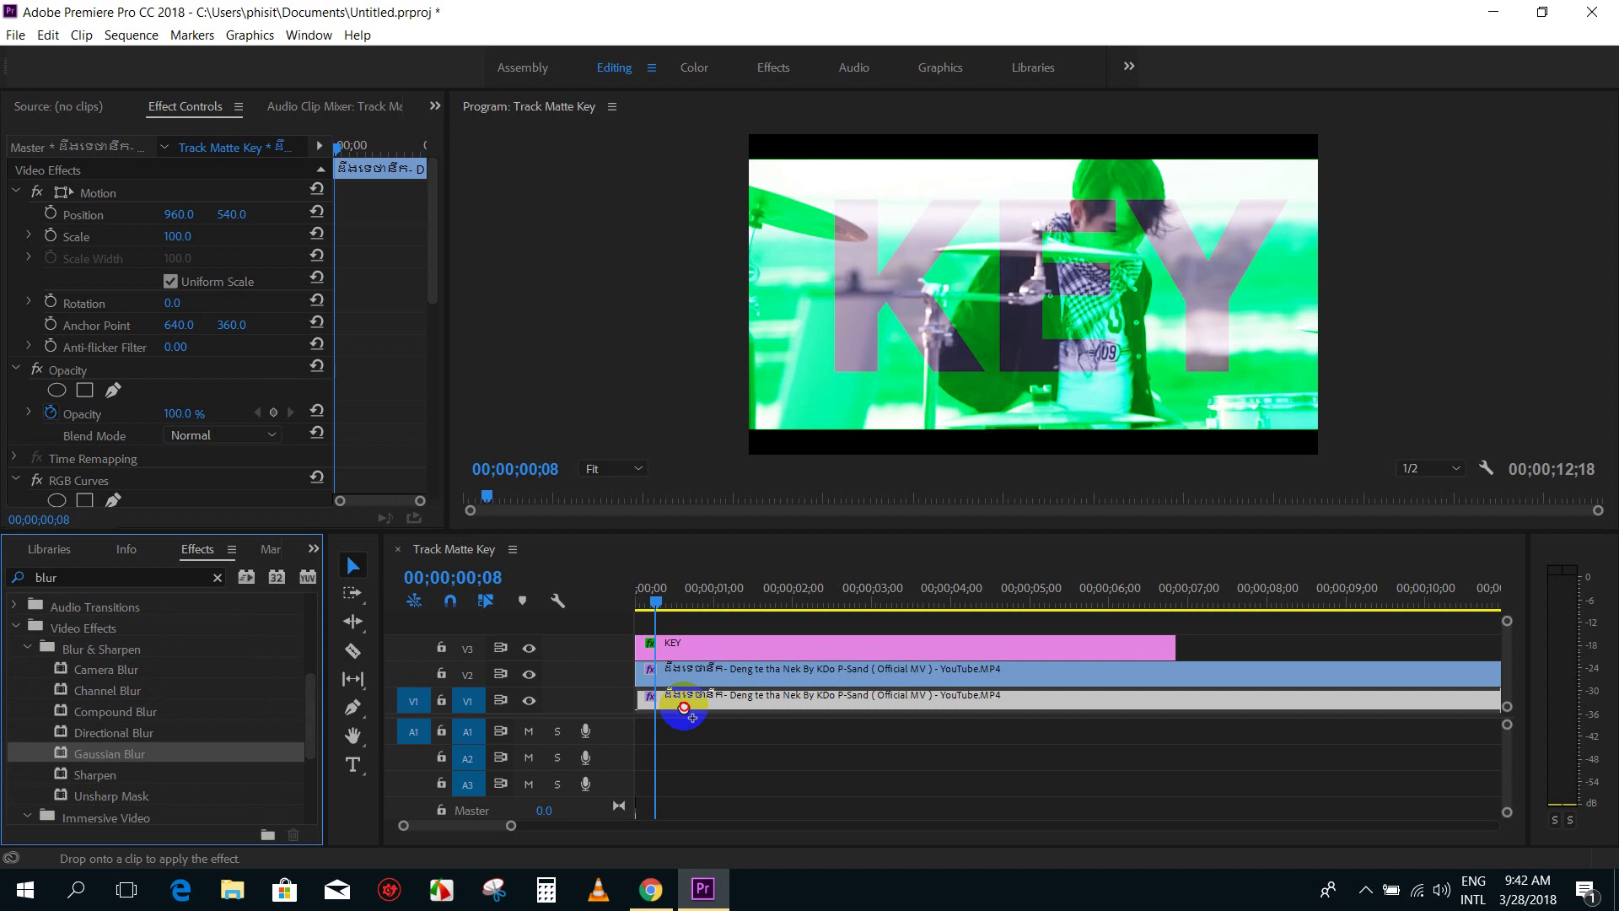
# Step: Set the Gaussian Blur Blurriness to 95.0 and play the sequence from the start
pyautogui.moveTo(434, 245); pyautogui.dragTo(433, 472)
pyautogui.moveTo(174, 428)
pyautogui.mouseDown()
pyautogui.moveTo(300, 431)
pyautogui.moveTo(286, 434)
pyautogui.mouseUp()
pyautogui.click(650, 597)
pyautogui.press('space')
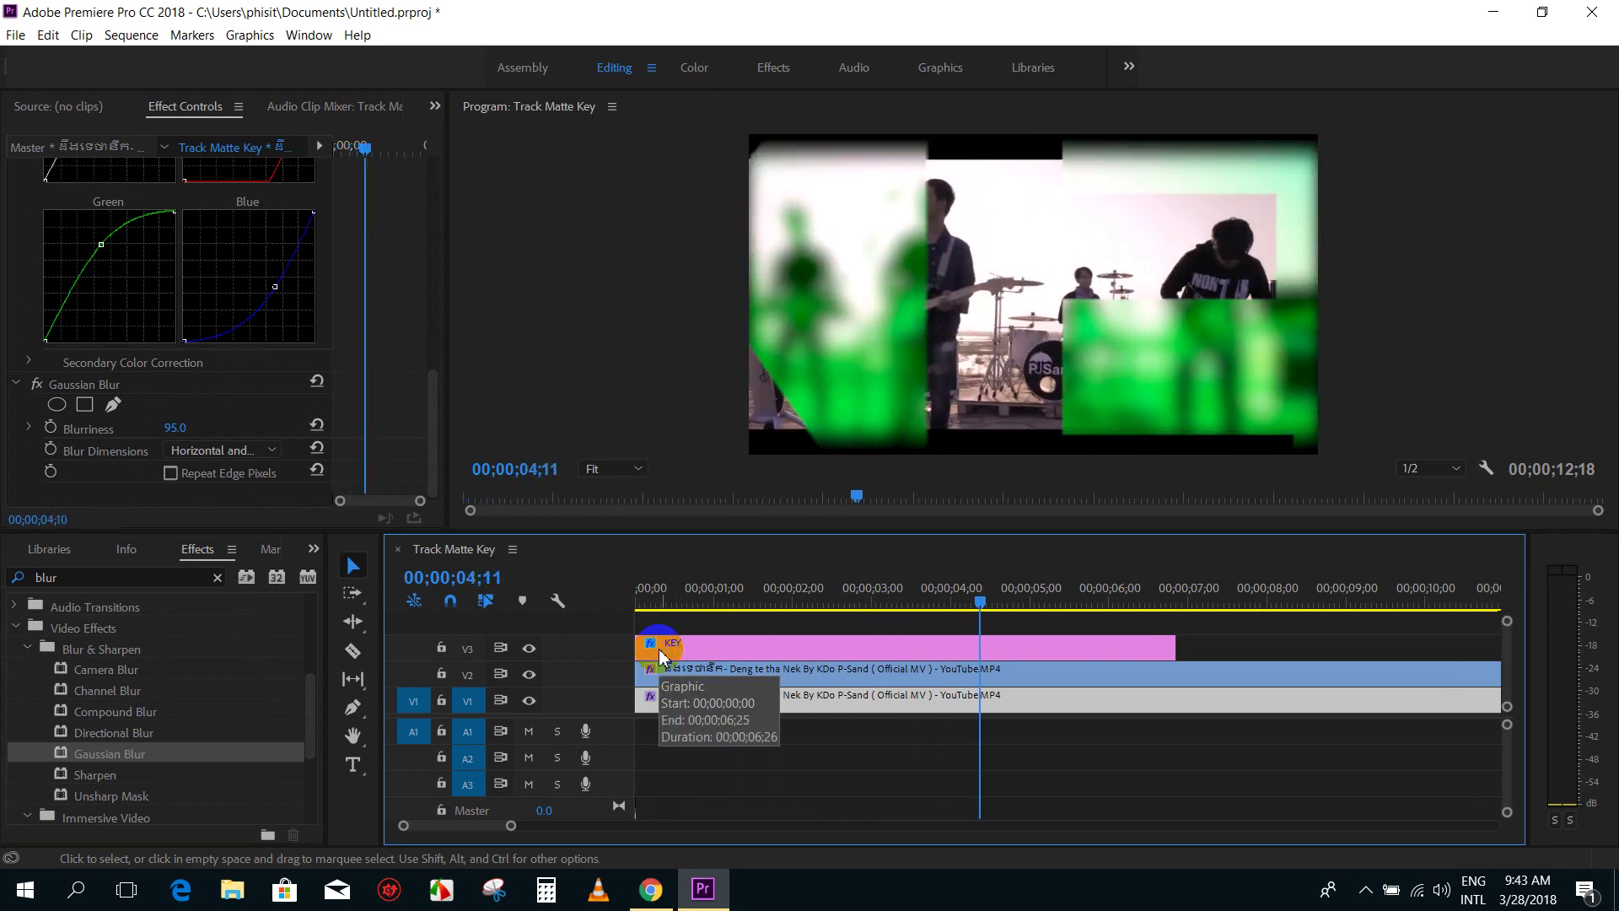
pyautogui.press('space')
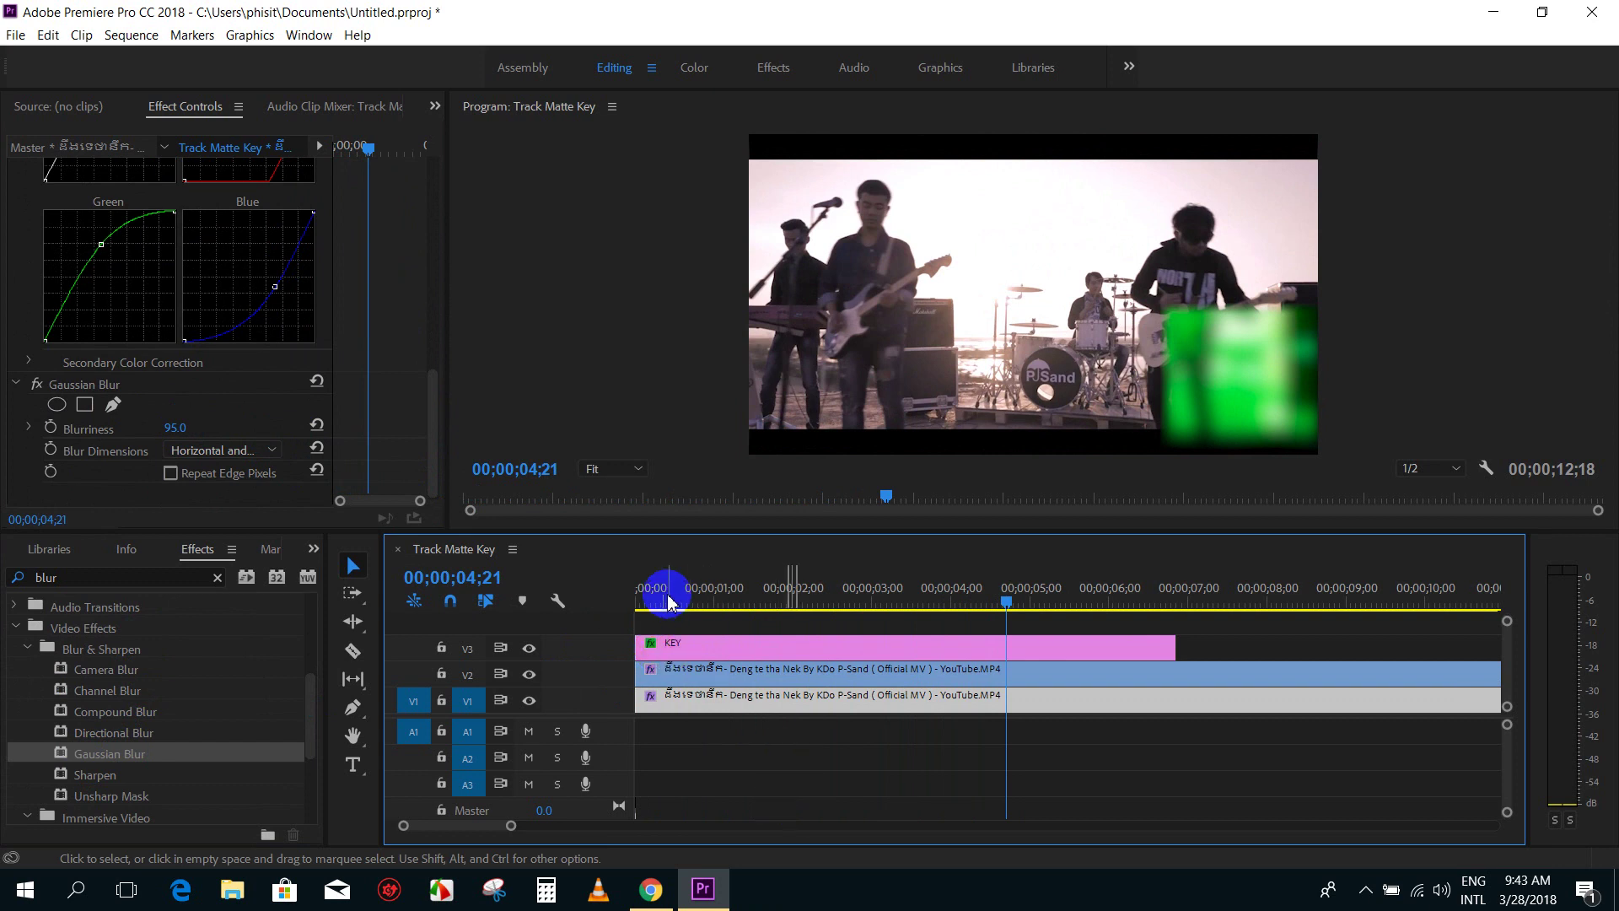
# Step: Scrub and play the blurred green KEY composite through 03;25, then open the Program Monitor settings menu
pyautogui.moveTo(639, 598); pyautogui.dragTo(660, 604)
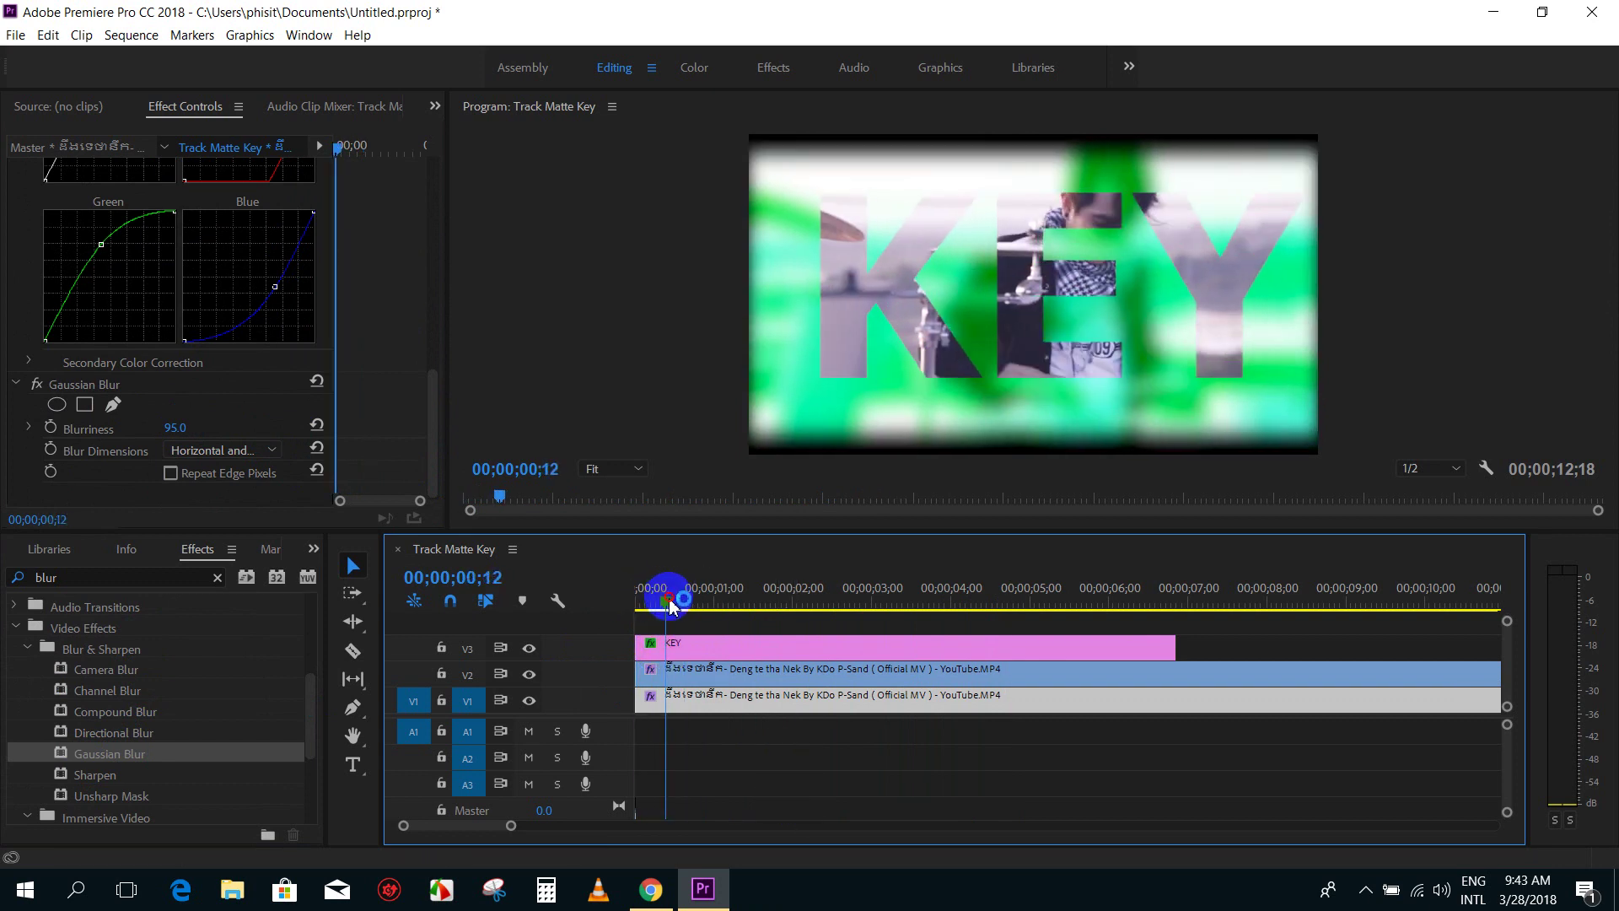
pyautogui.moveTo(660, 604)
pyautogui.mouseDown()
pyautogui.moveTo(766, 601)
pyautogui.moveTo(634, 604)
pyautogui.mouseUp()
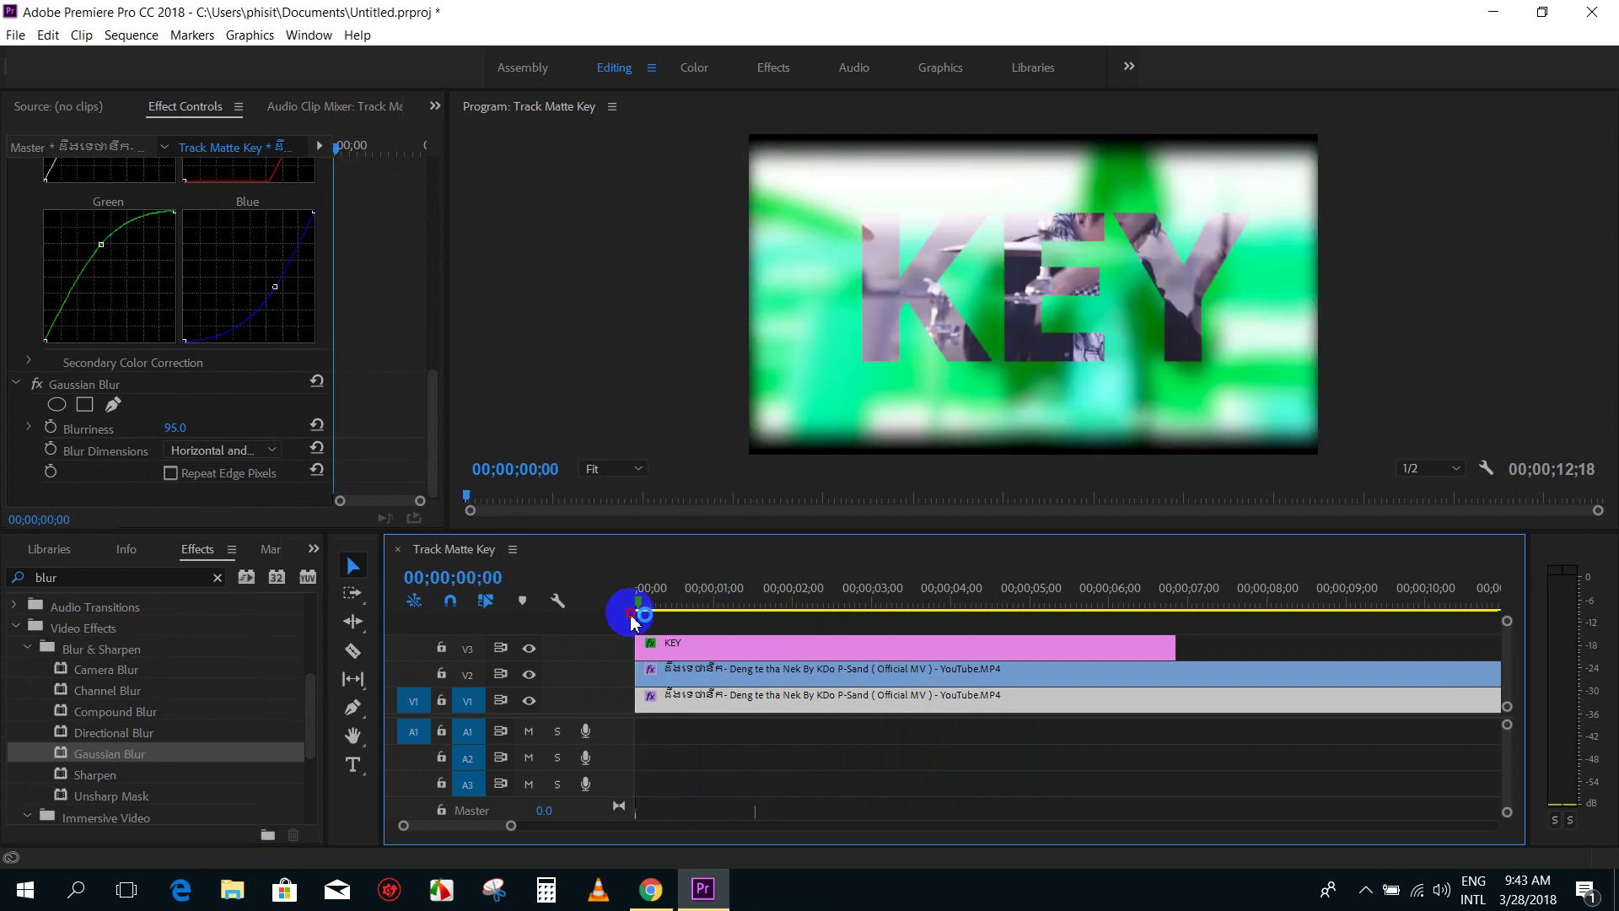
pyautogui.press('space')
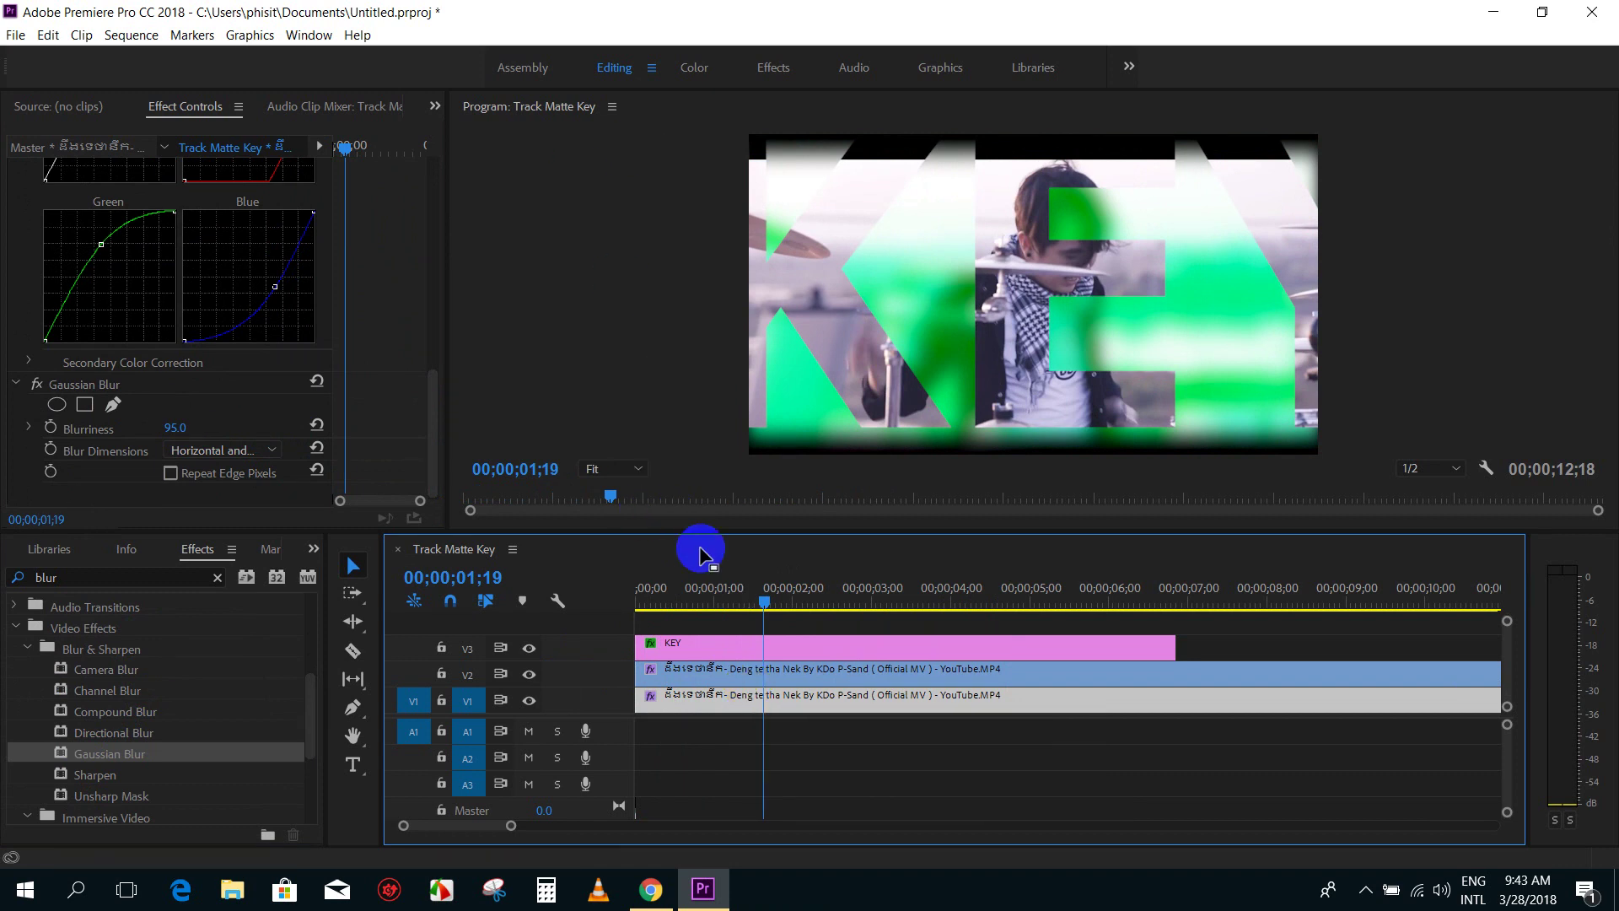
pyautogui.click(692, 601)
pyautogui.moveTo(693, 604); pyautogui.dragTo(618, 615)
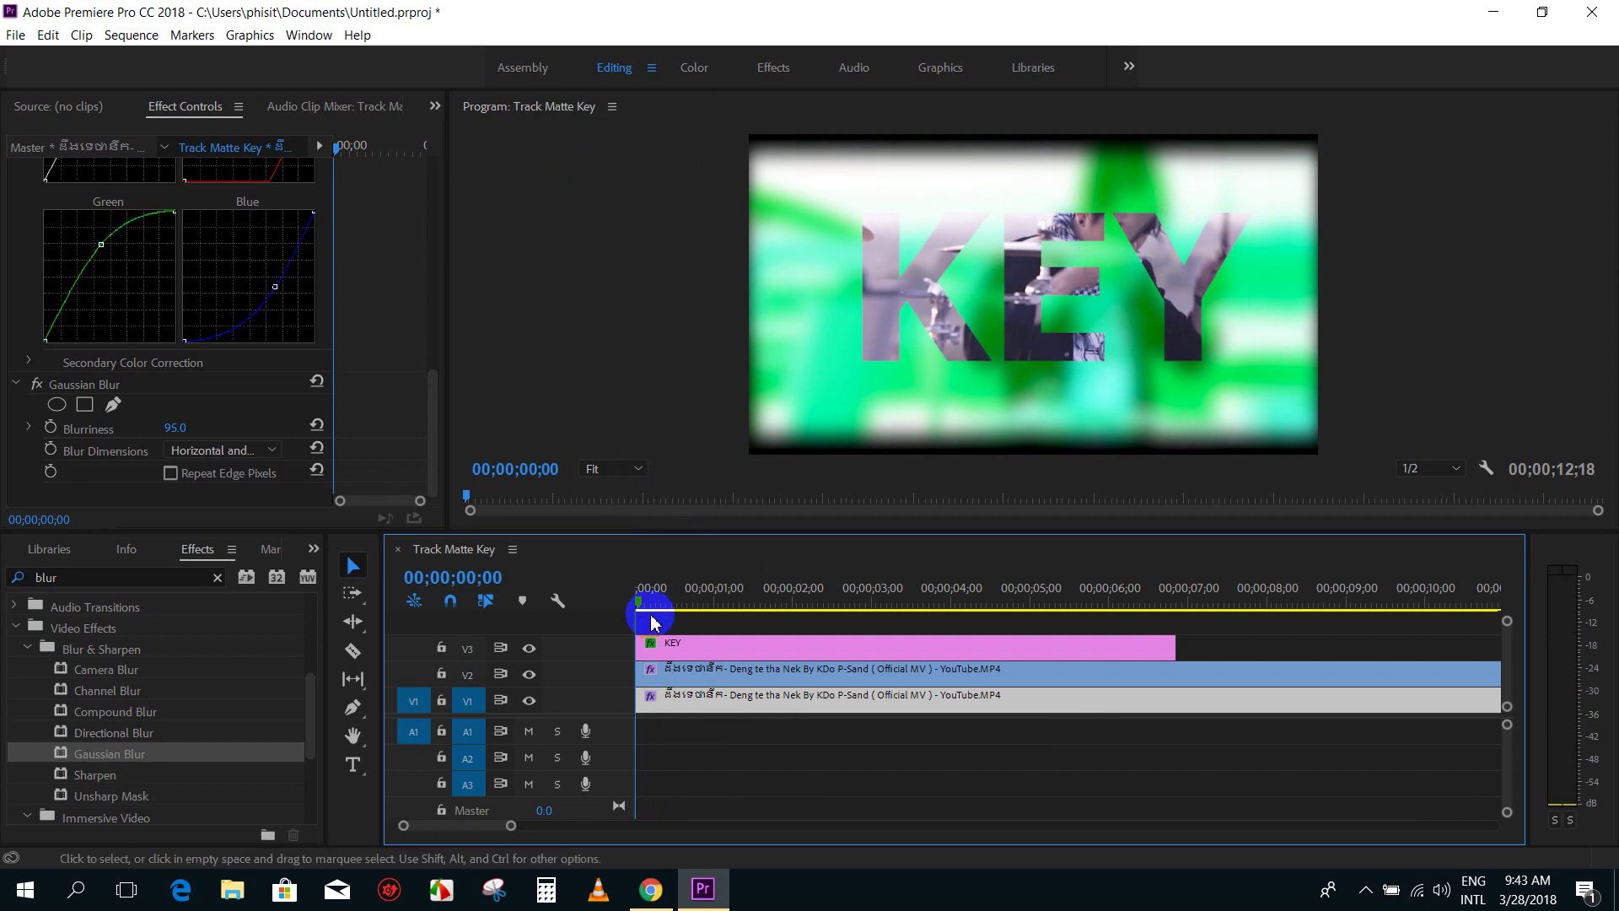
pyautogui.moveTo(645, 600); pyautogui.dragTo(994, 604)
pyautogui.click(1486, 468)
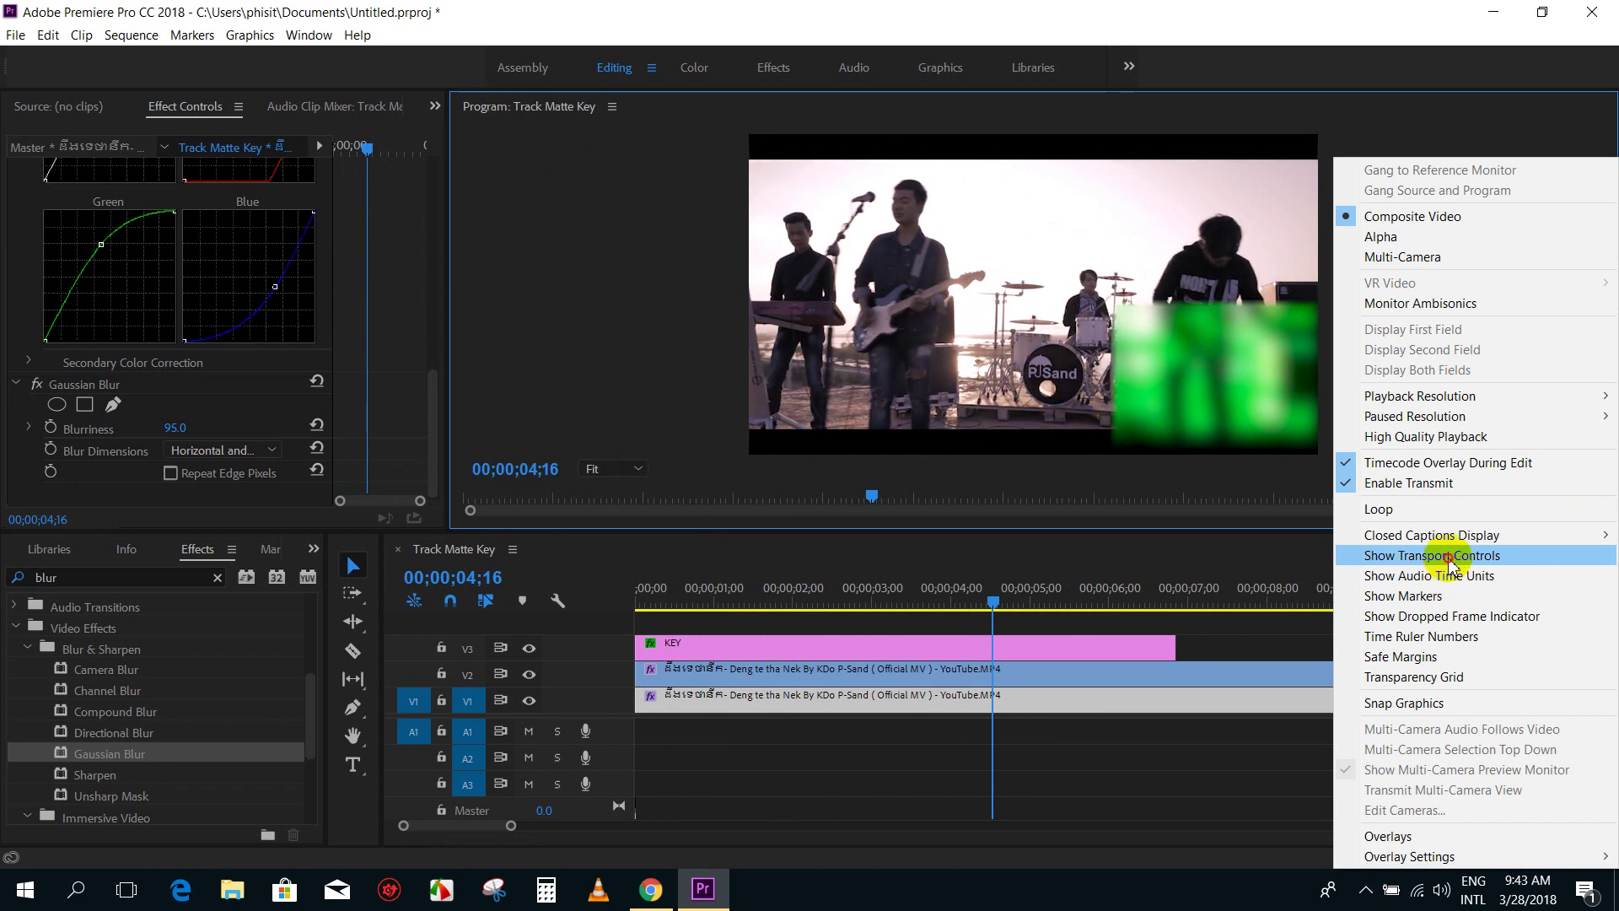
# Step: Show transport controls in the Program Monitor, set an out point at 00;00;04;16, and play from the start
pyautogui.click(1450, 557)
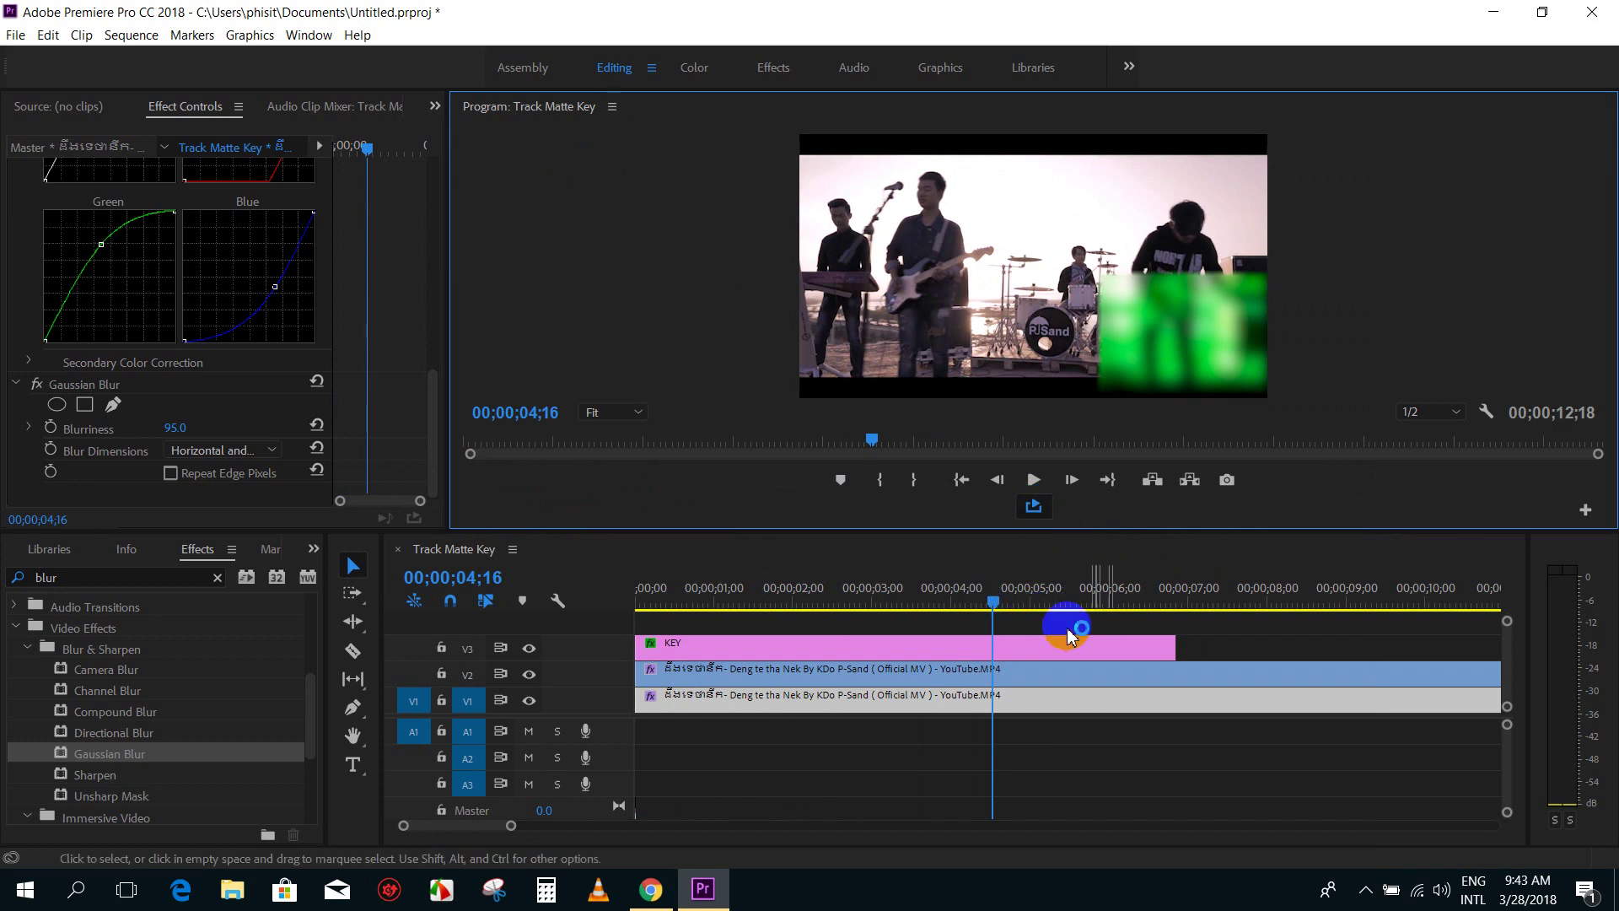
pyautogui.press('o')
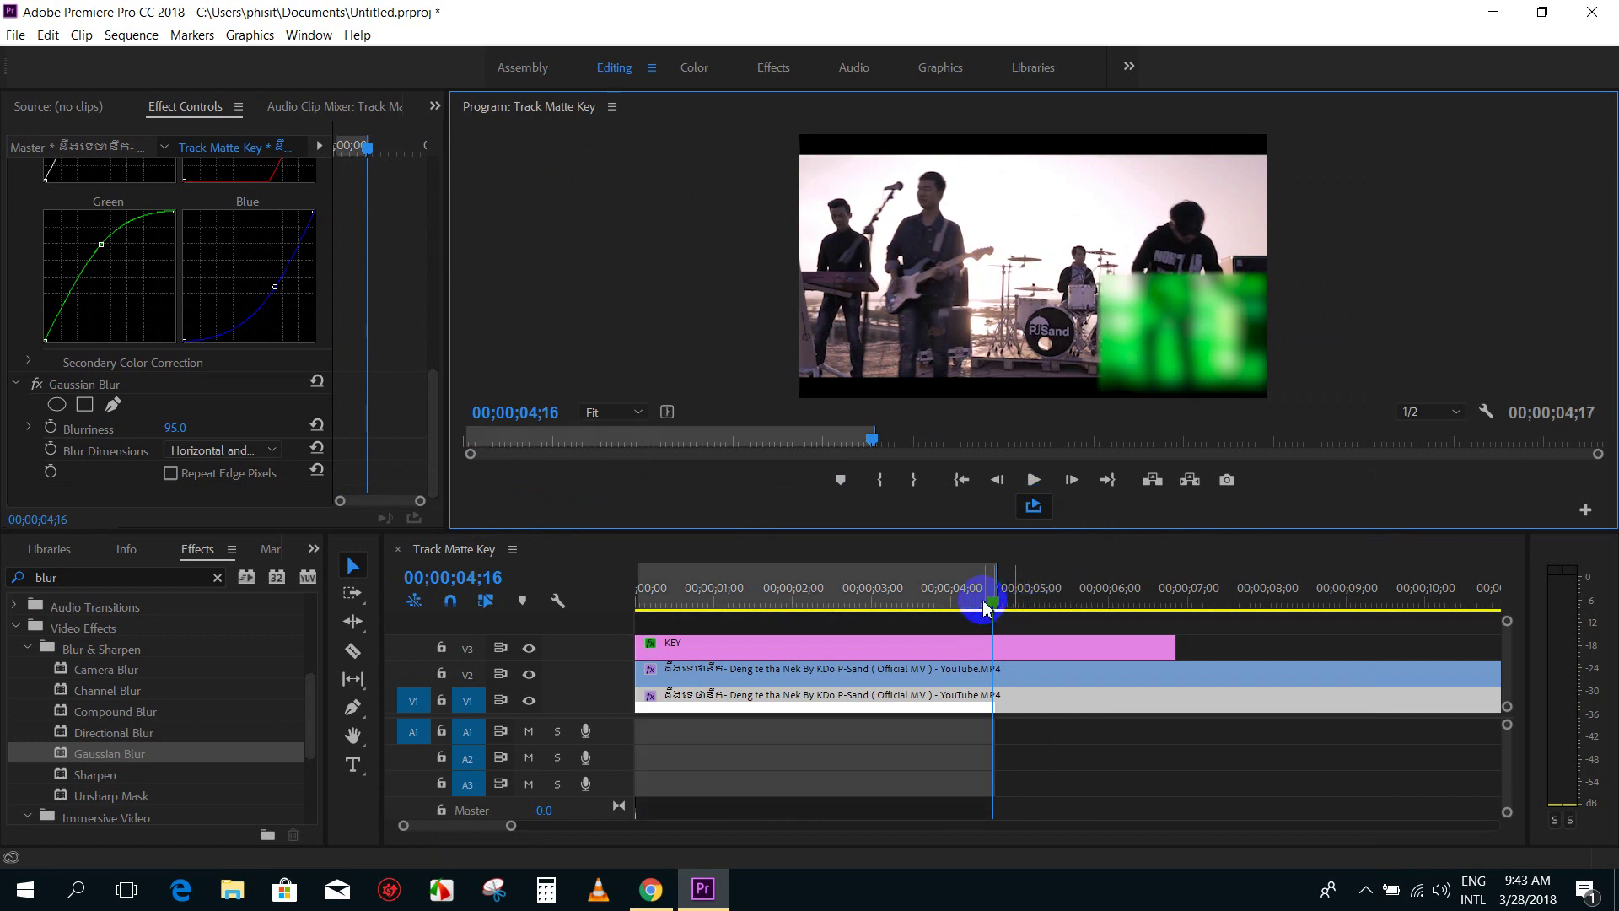
pyautogui.press('space')
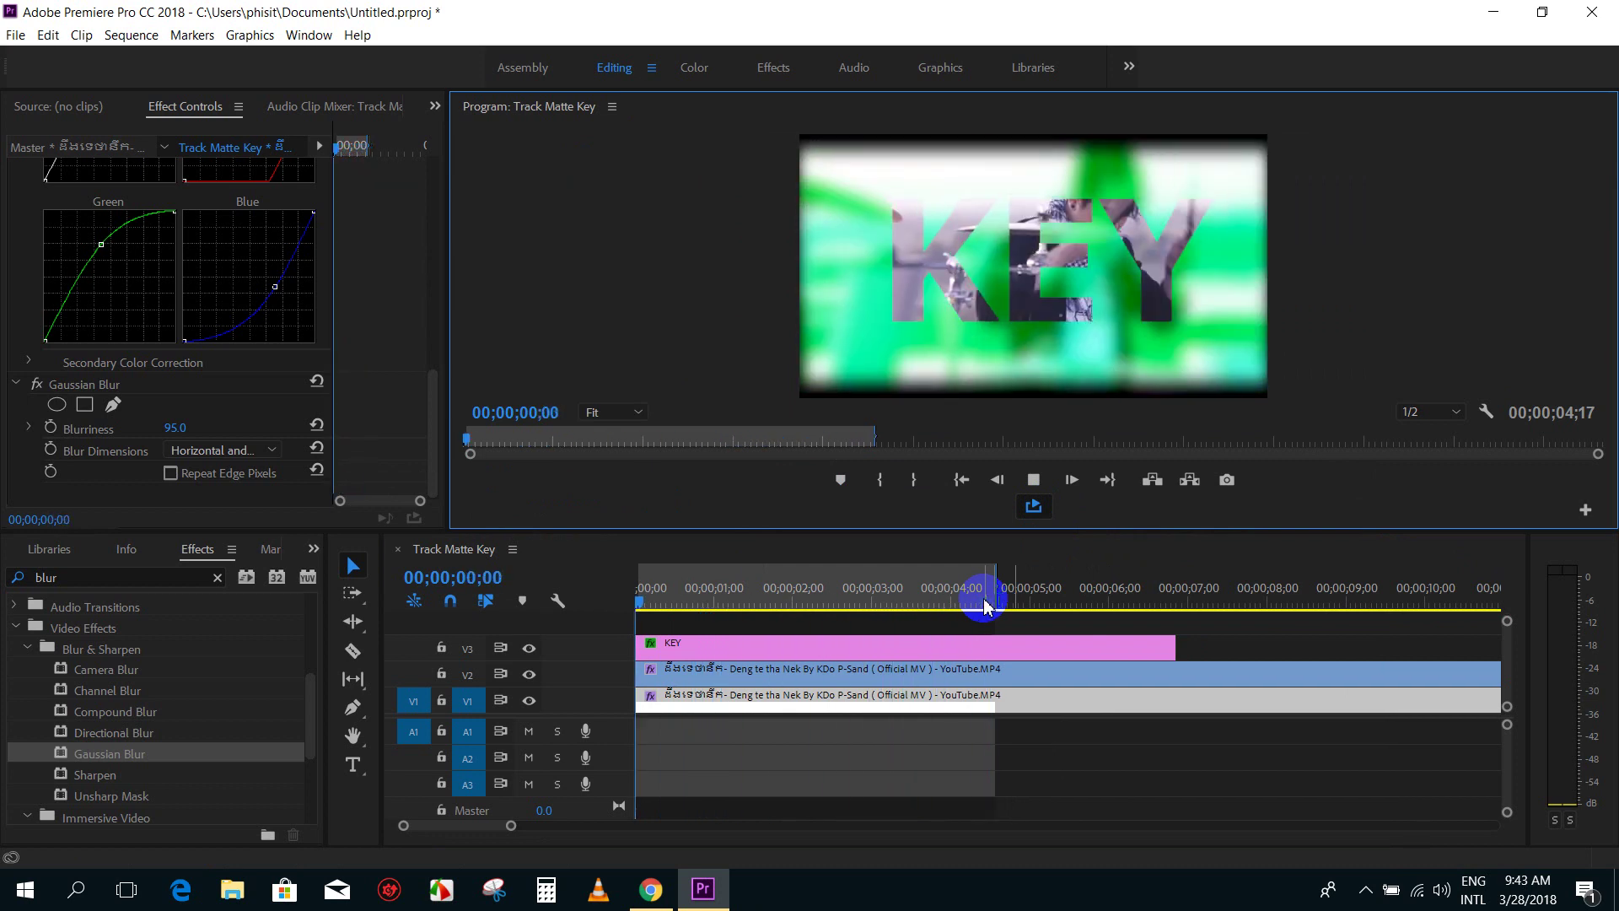
# Step: Move the out point to 00;00;05;10 and replay the KEY reveal from the start four times
pyautogui.moveTo(991, 603); pyautogui.dragTo(1057, 598)
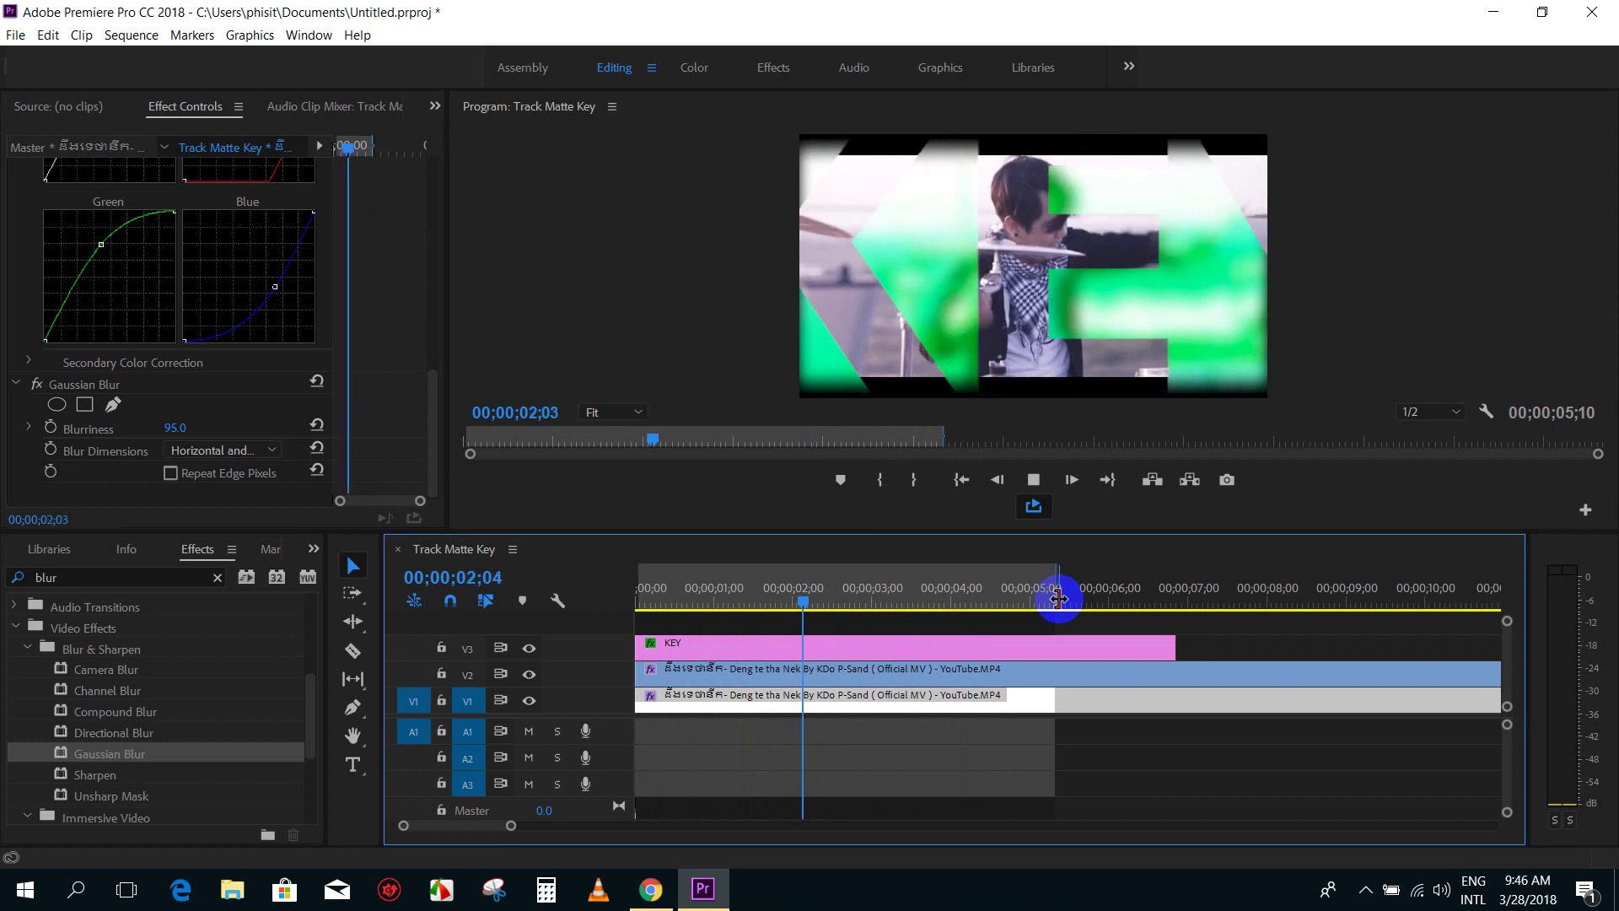
pyautogui.press('Home')
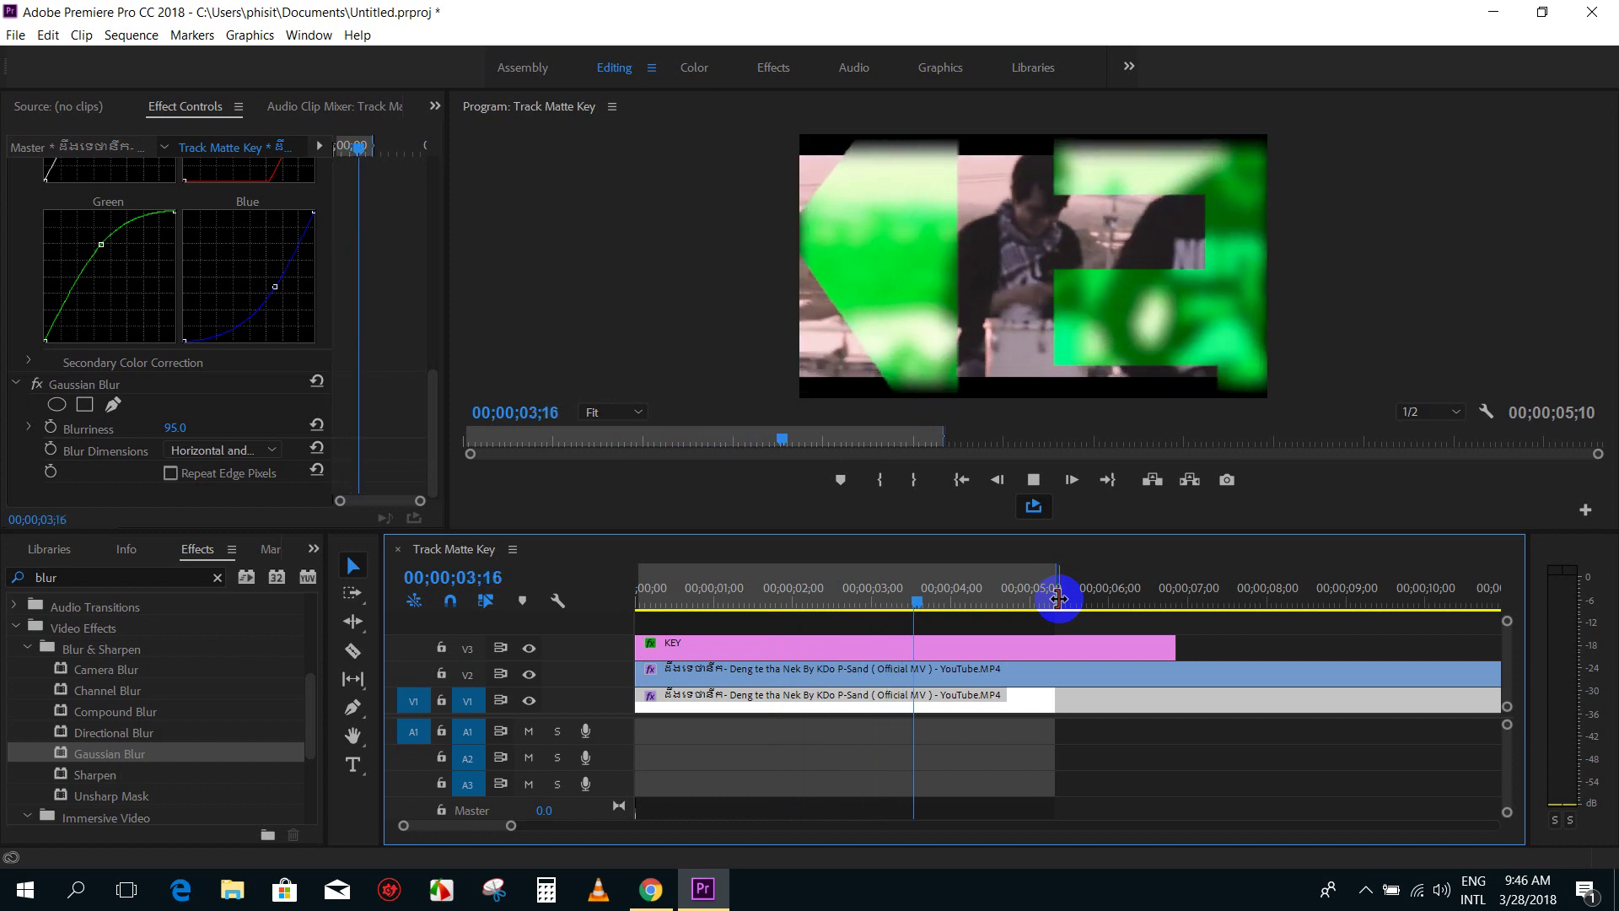
pyautogui.press('Home')
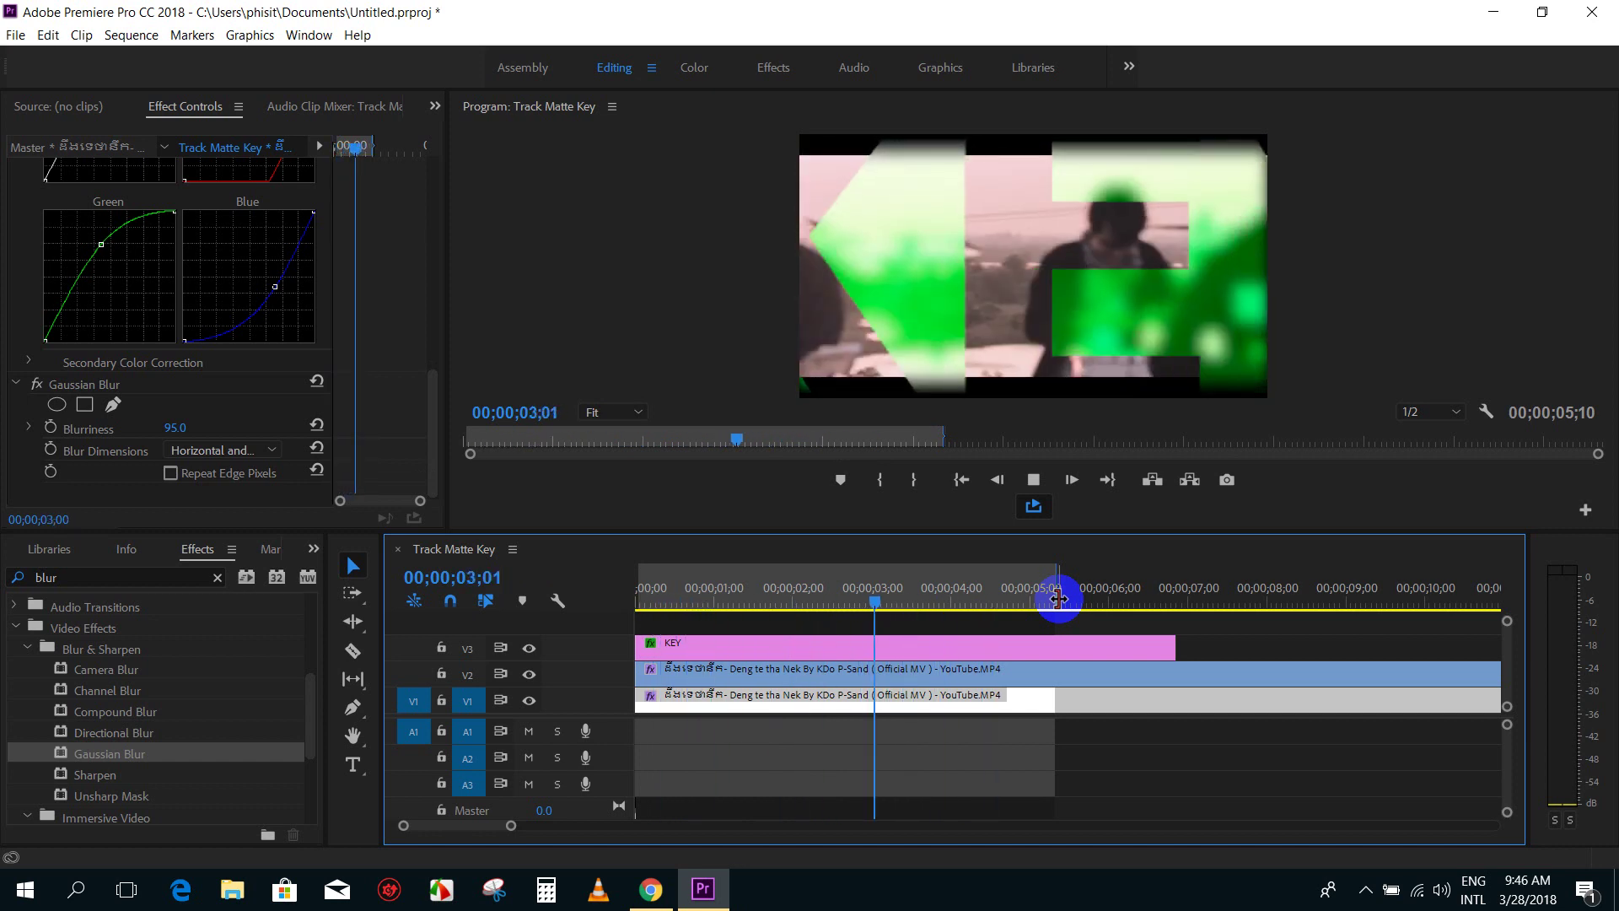
pyautogui.press('Home')
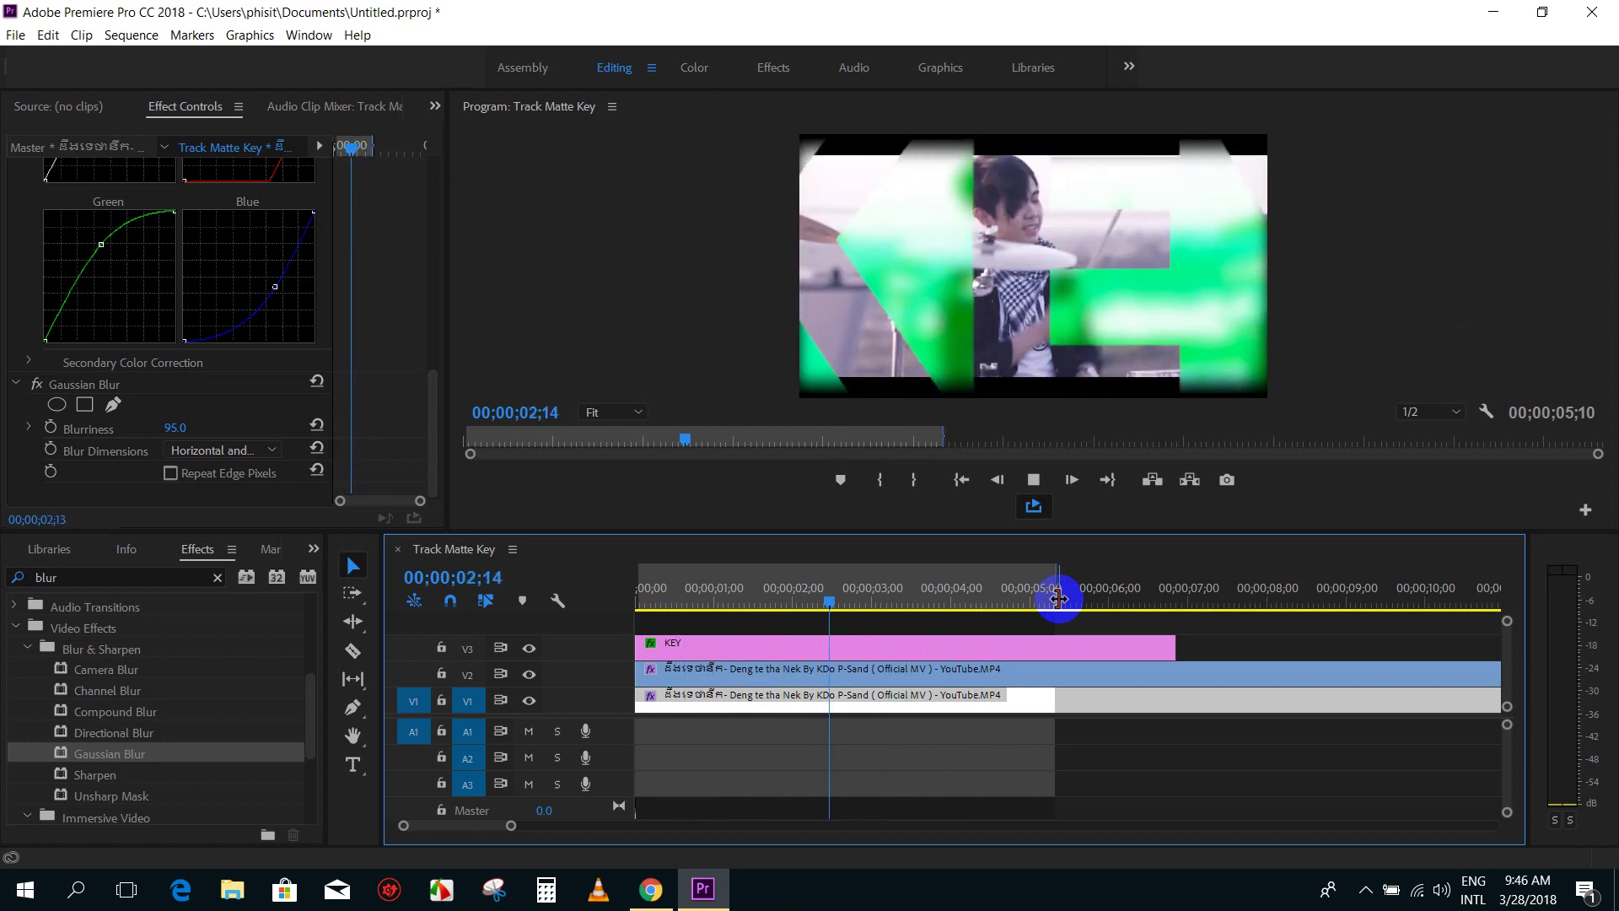
pyautogui.press('Home')
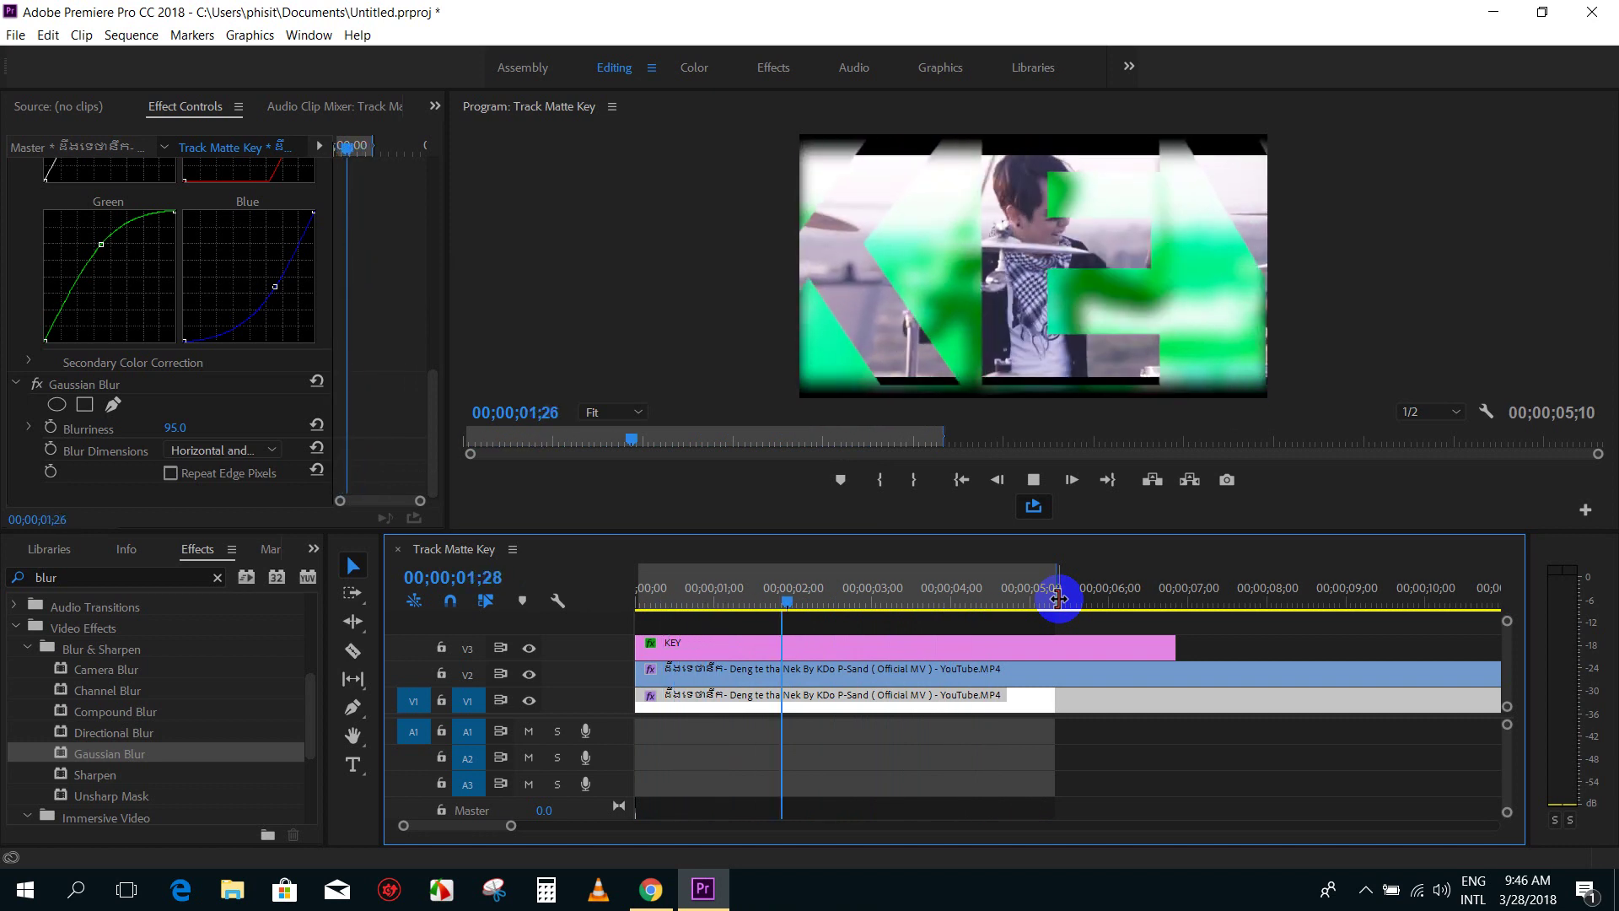